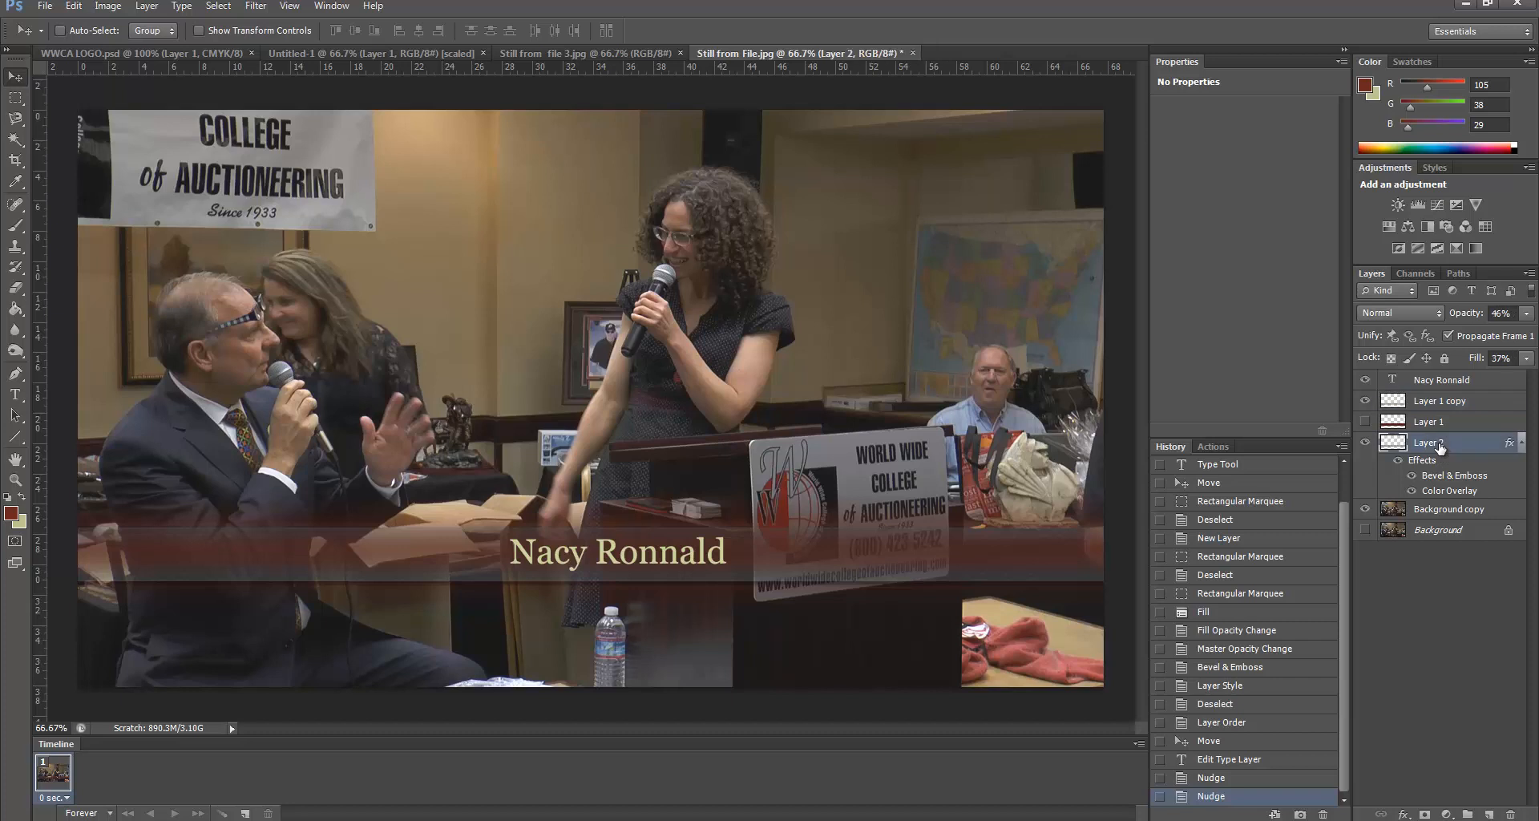
pyautogui.press('Up')
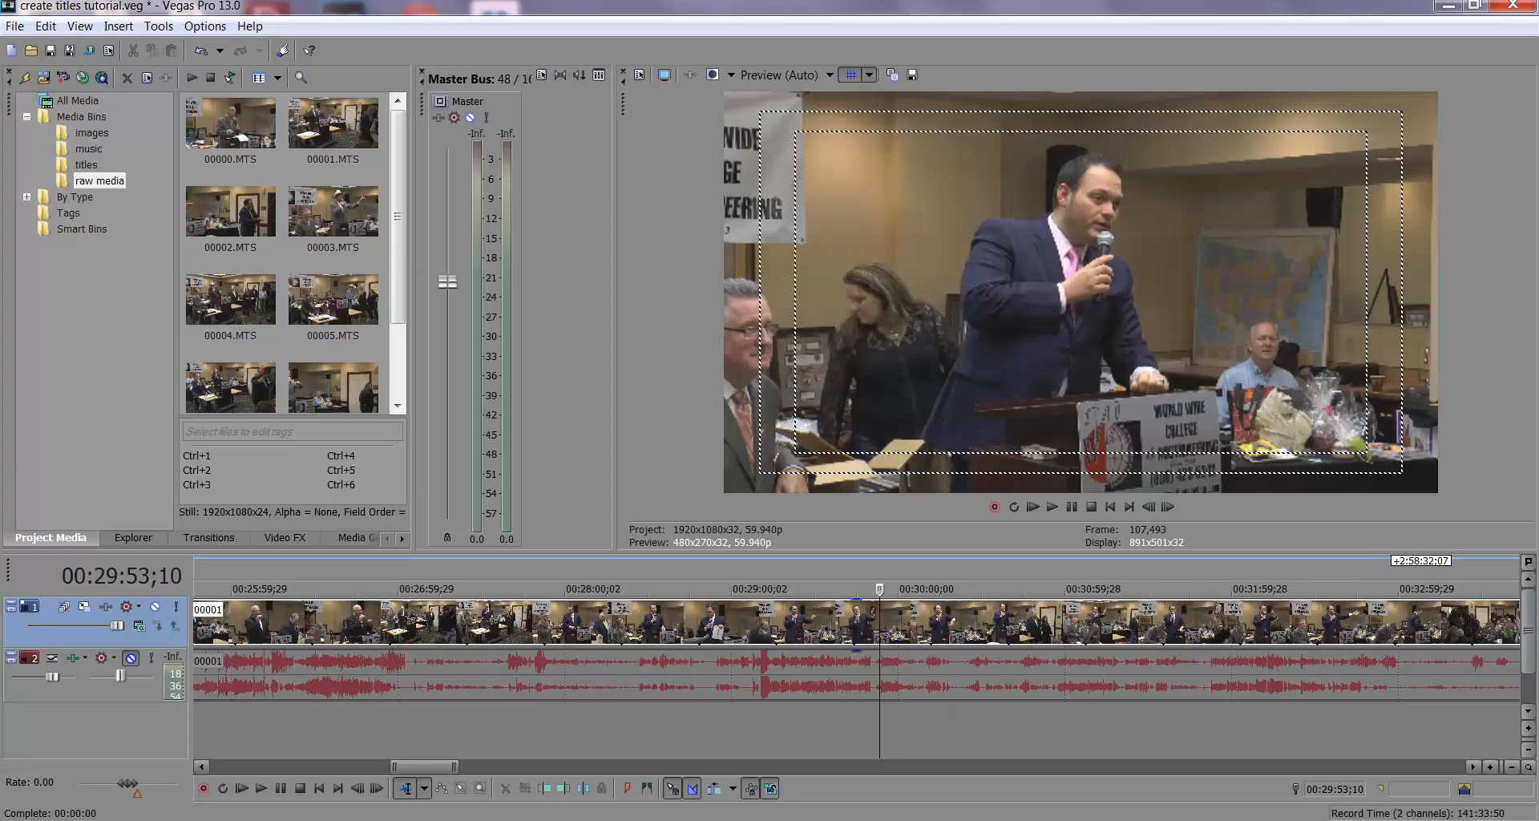
pyautogui.click(449, 819)
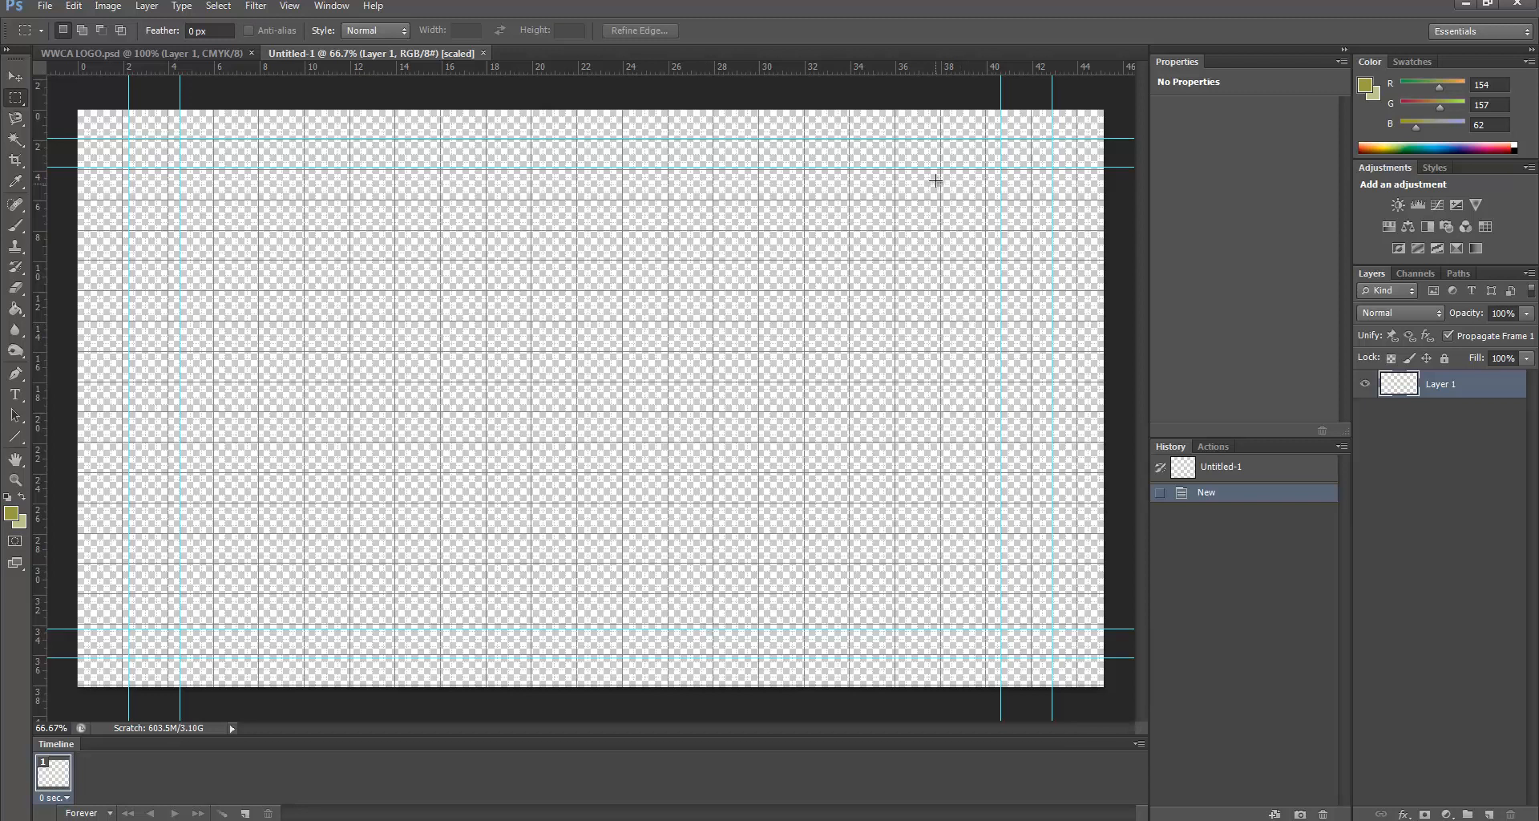
pyautogui.click(1464, 8)
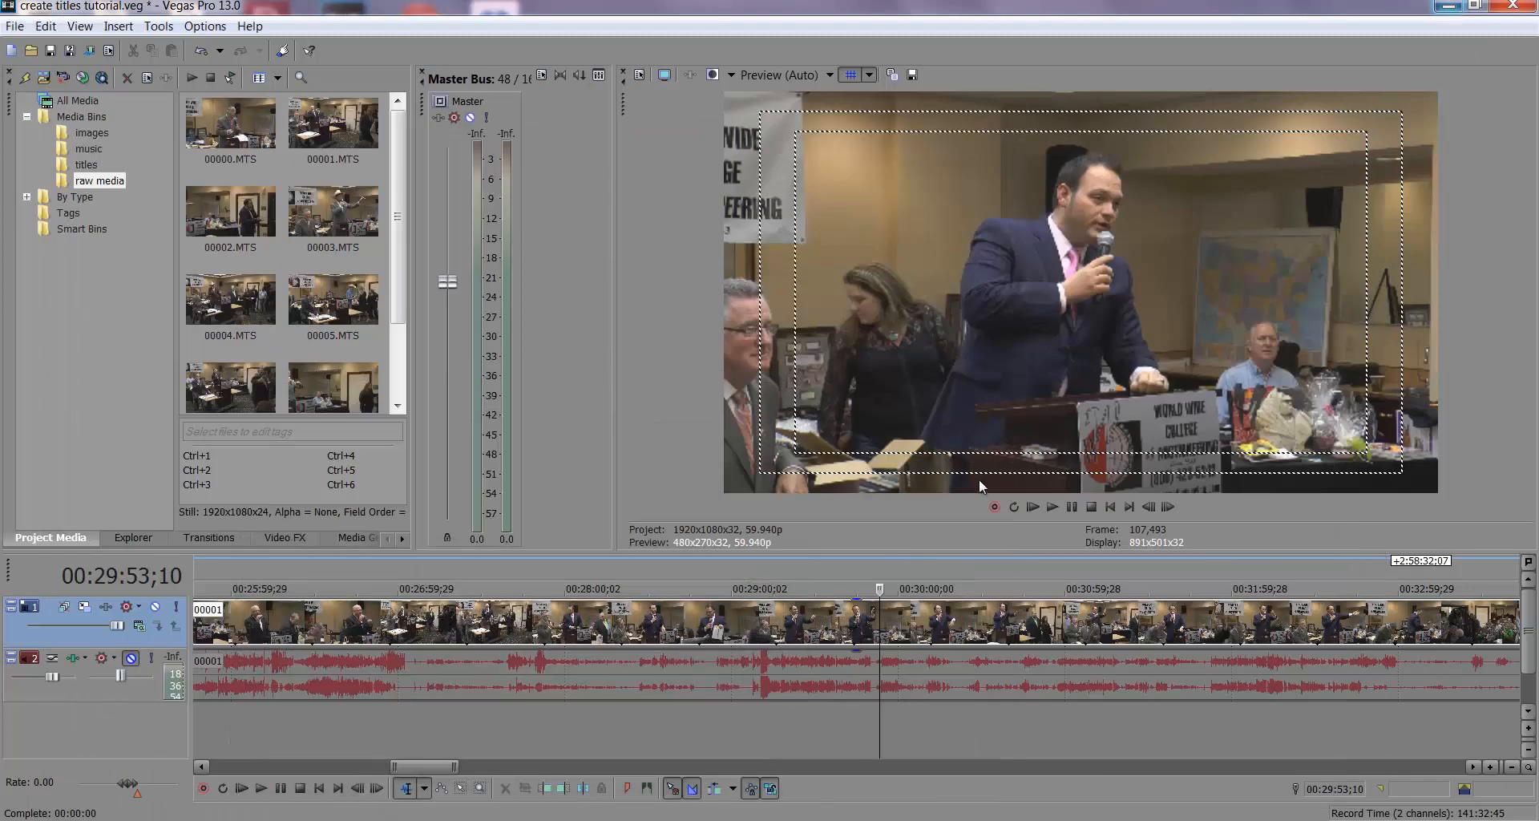
# Place the playhead on the frame where the speaker gestures at the podium and set the preview quality to Best (Full)
pyautogui.click(869, 633)
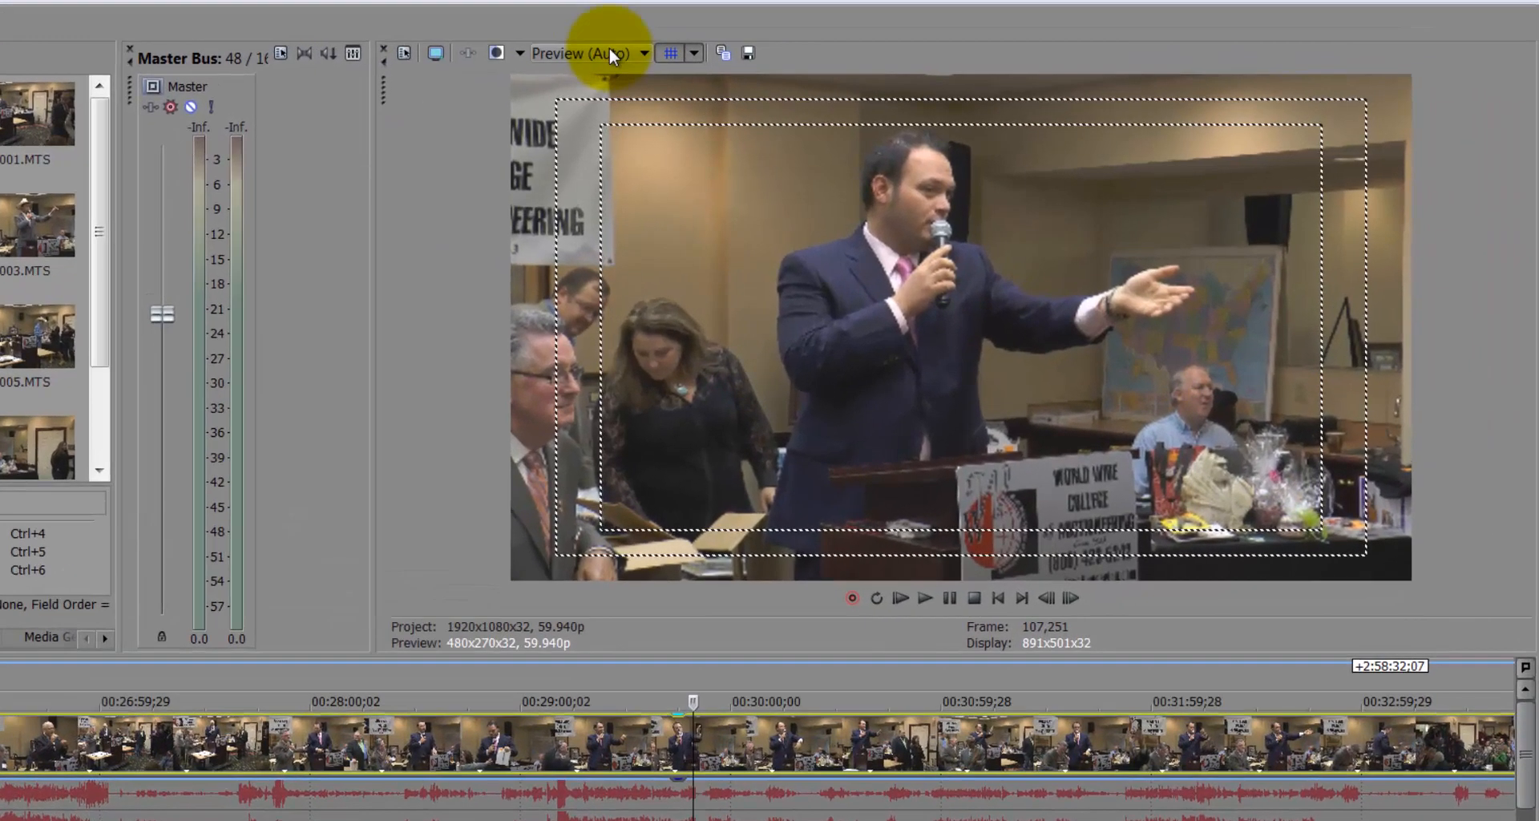
pyautogui.click(778, 75)
pyautogui.moveTo(622, 158)
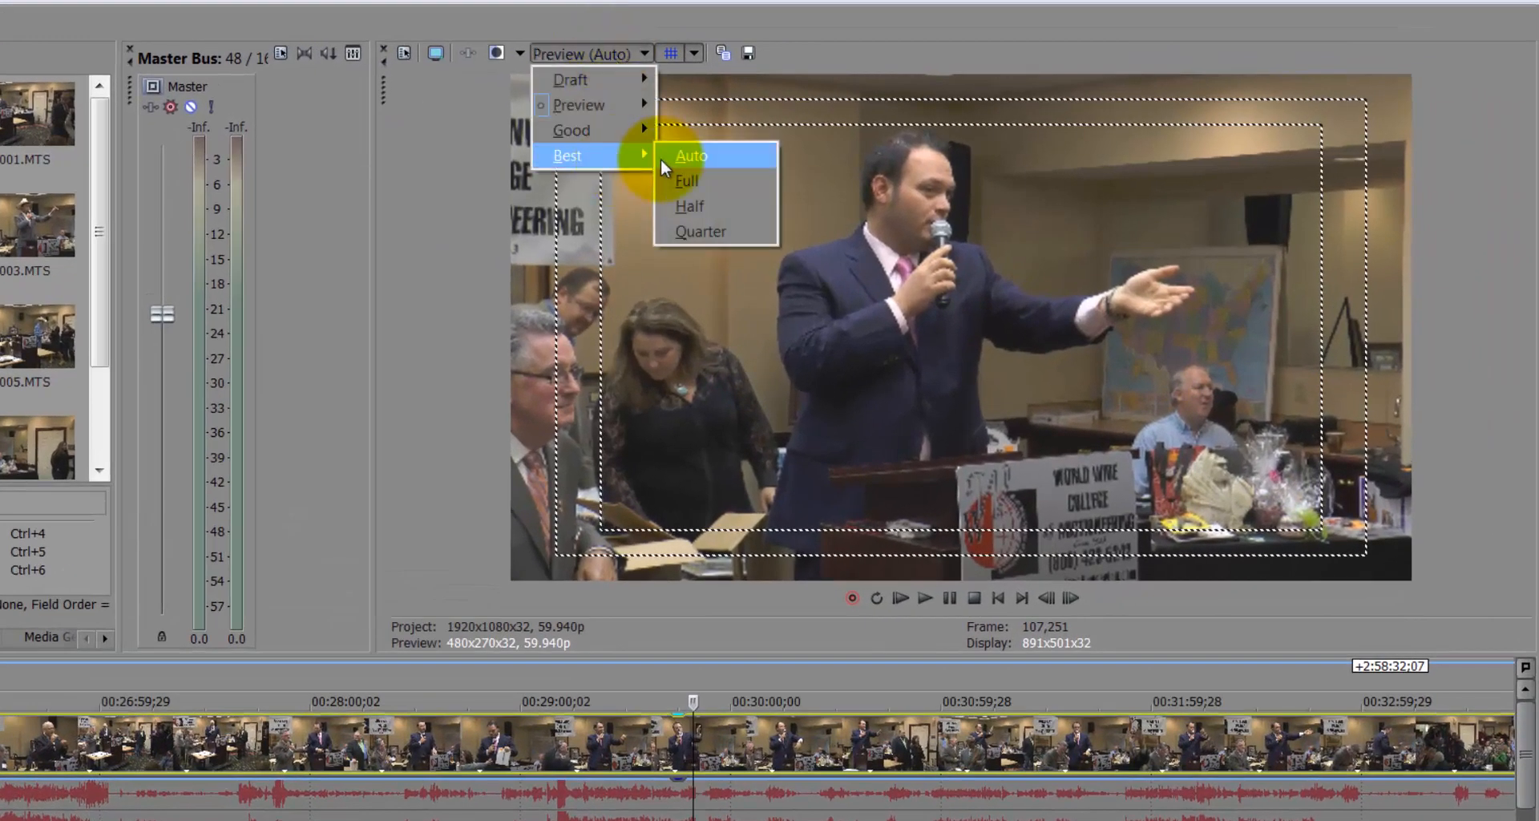
pyautogui.click(687, 178)
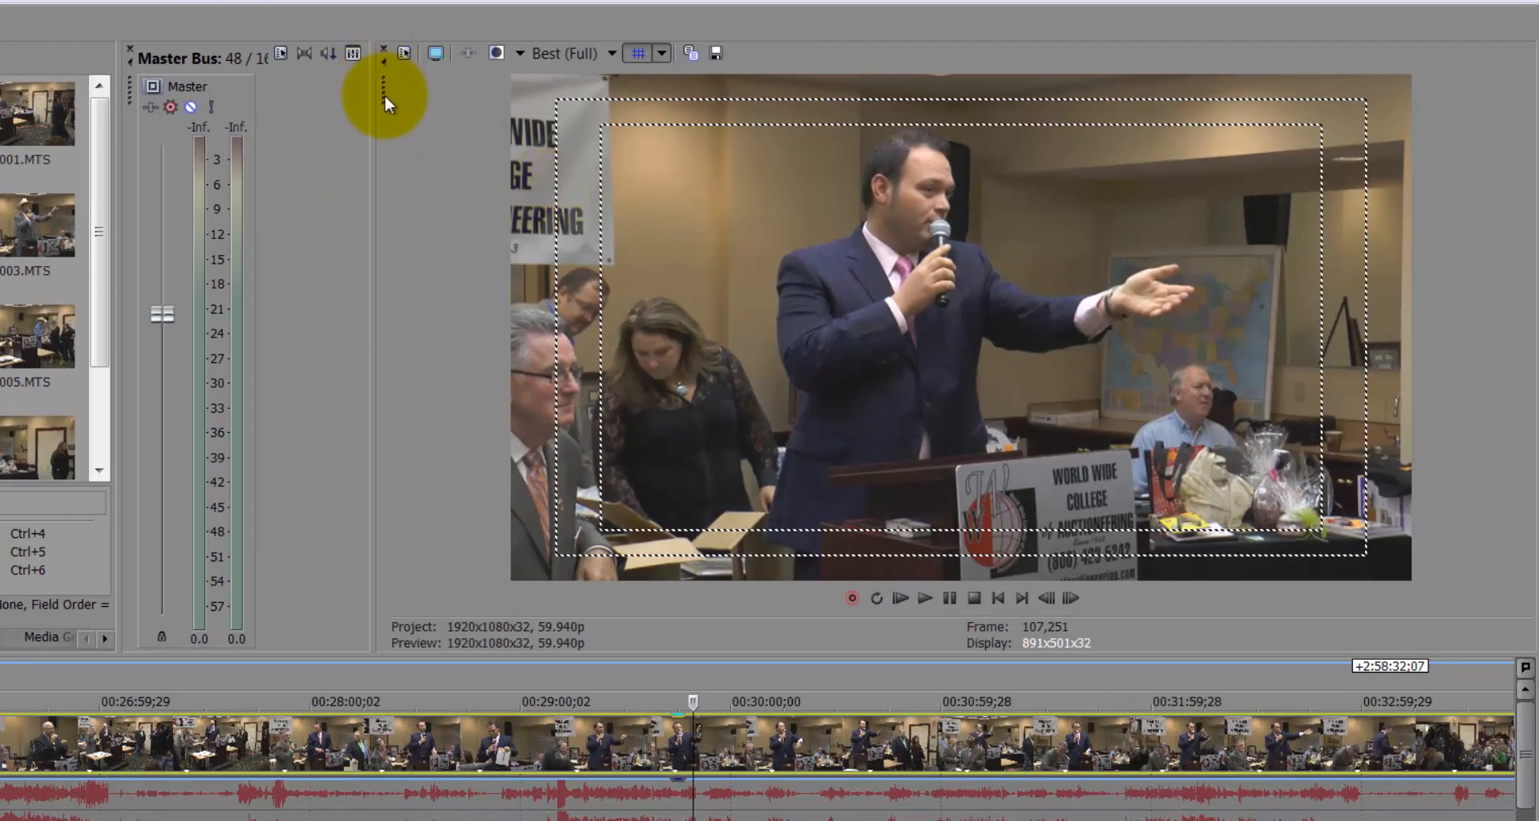
# Undock the Video Preview into a floating window and enlarge it to cover most of the workspace
pyautogui.moveTo(384, 95); pyautogui.dragTo(0, 10)
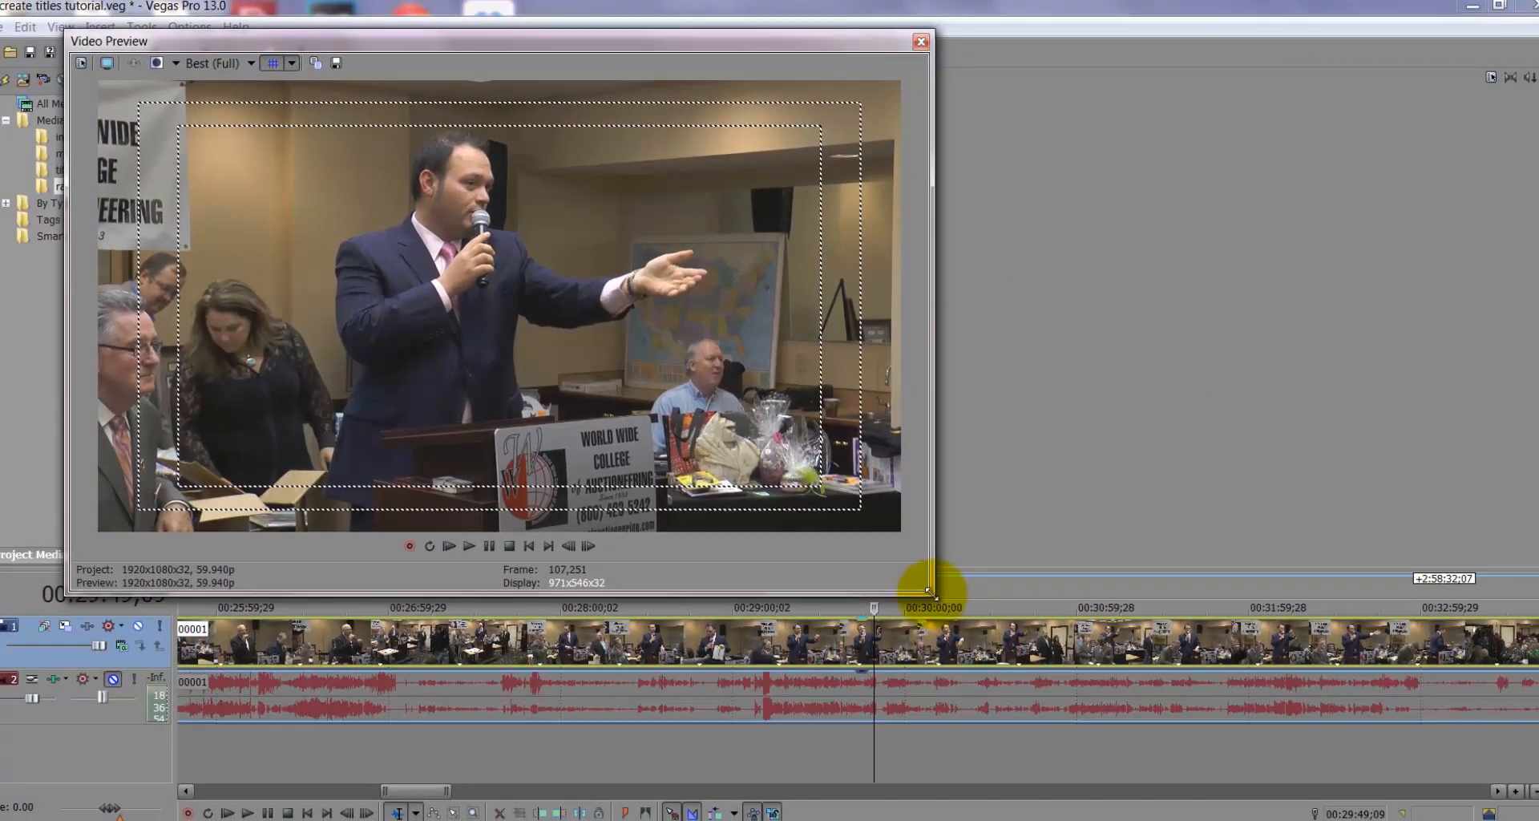
pyautogui.moveTo(930, 592); pyautogui.dragTo(1434, 760)
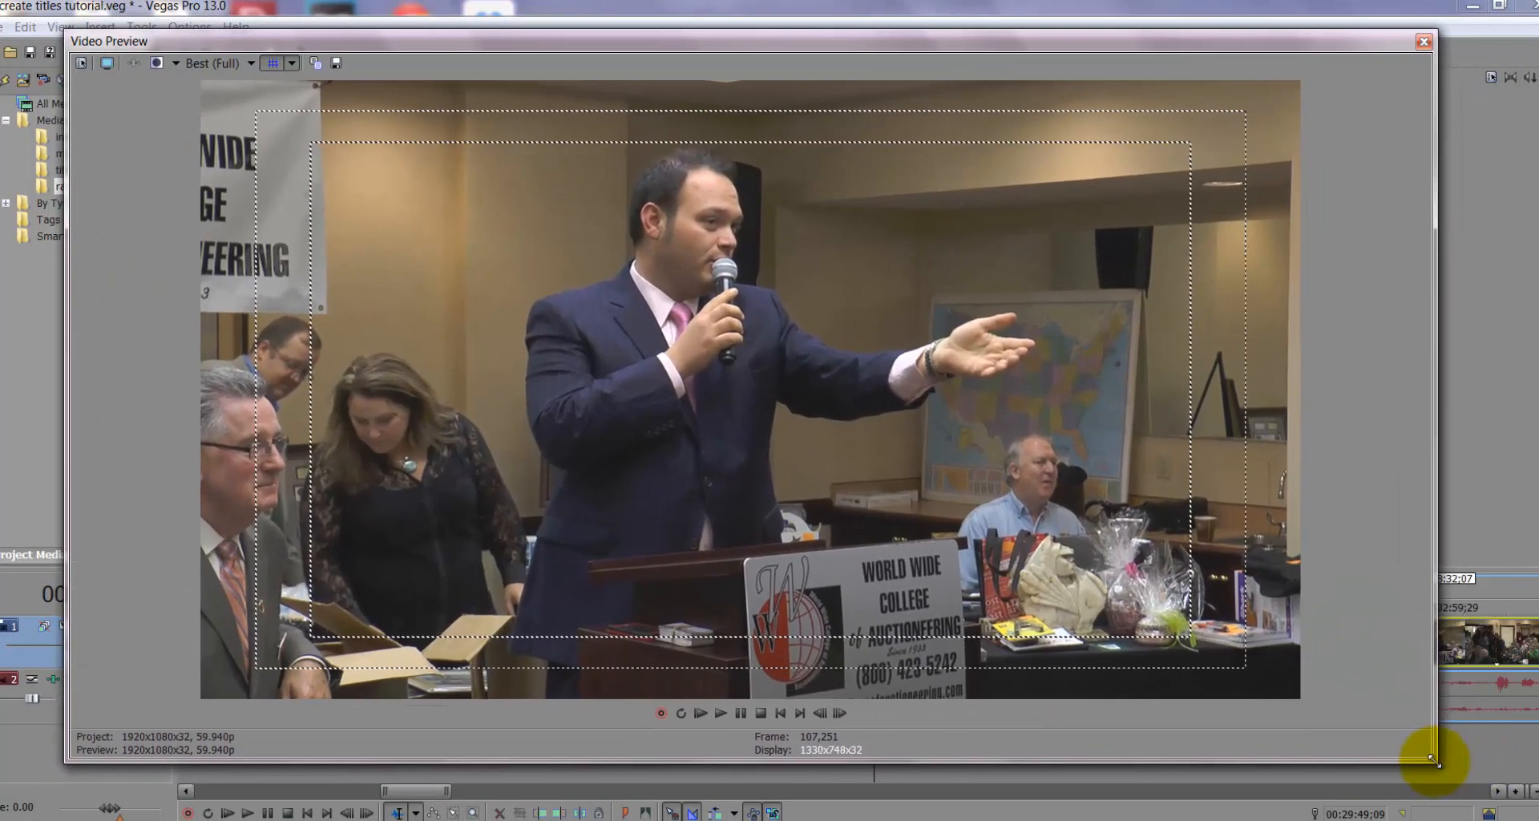
# Save a snapshot of the current preview frame as the JPEG "Still from file 3" in the titles folder
pyautogui.click(336, 63)
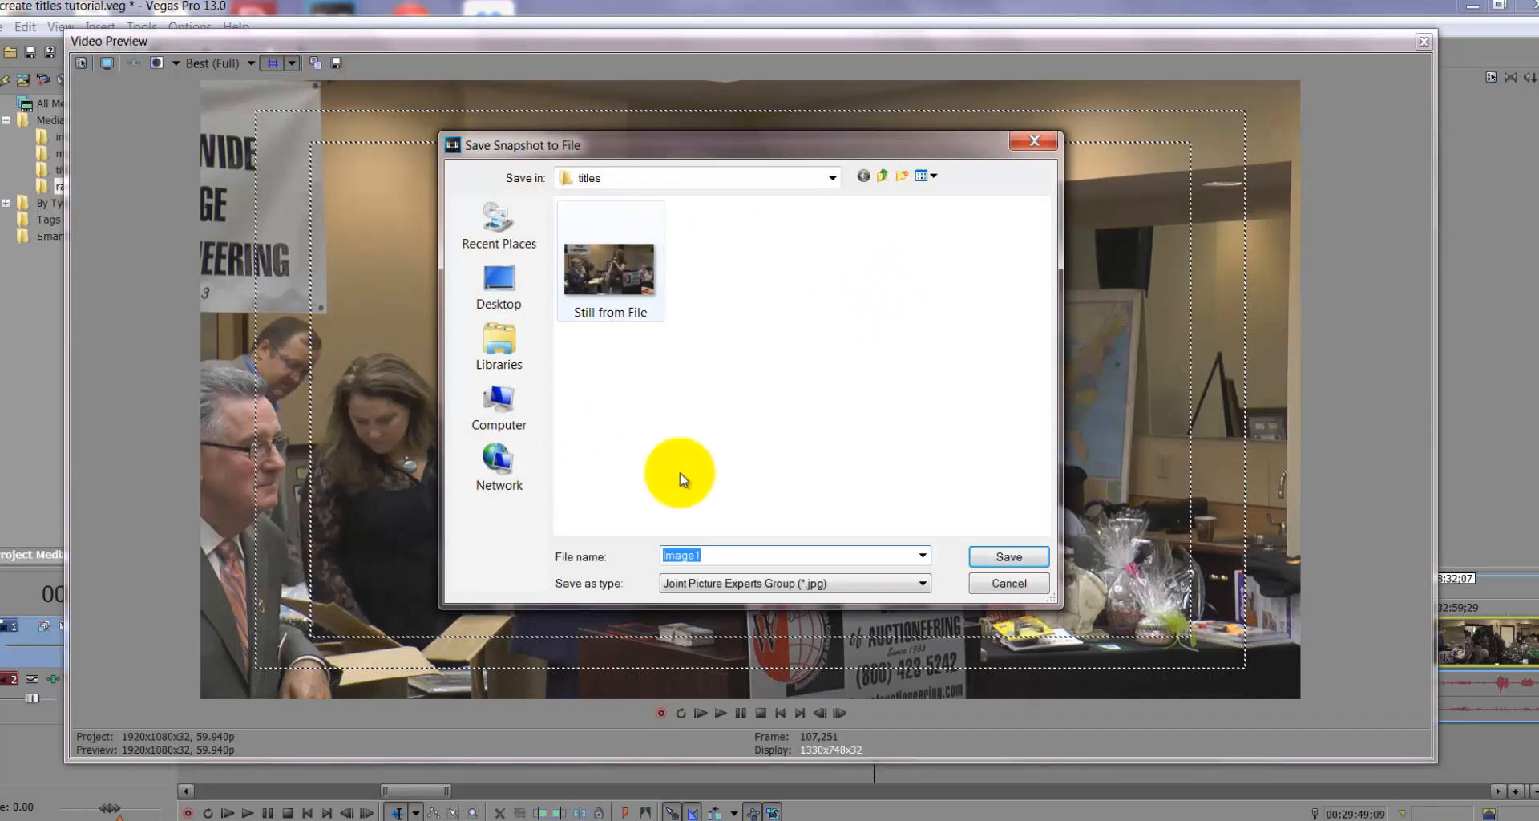
pyautogui.click(612, 302)
pyautogui.click(748, 551)
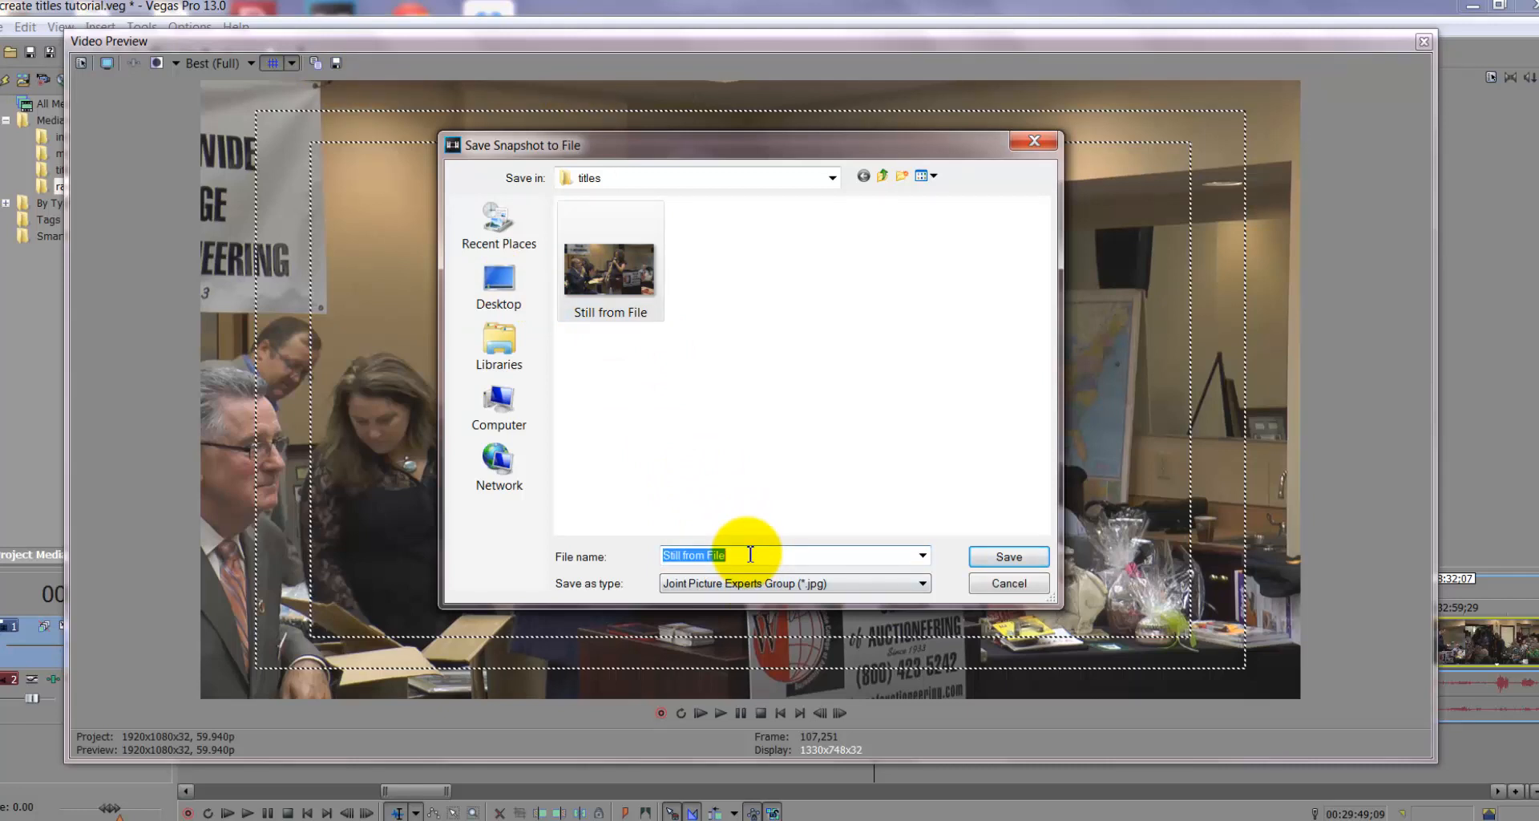
pyautogui.click(750, 554)
pyautogui.press('BackSpace')
pyautogui.press('BackSpace')
pyautogui.press('BackSpace')
pyautogui.press('BackSpace')
pyautogui.write('file')
pyautogui.press('Return')
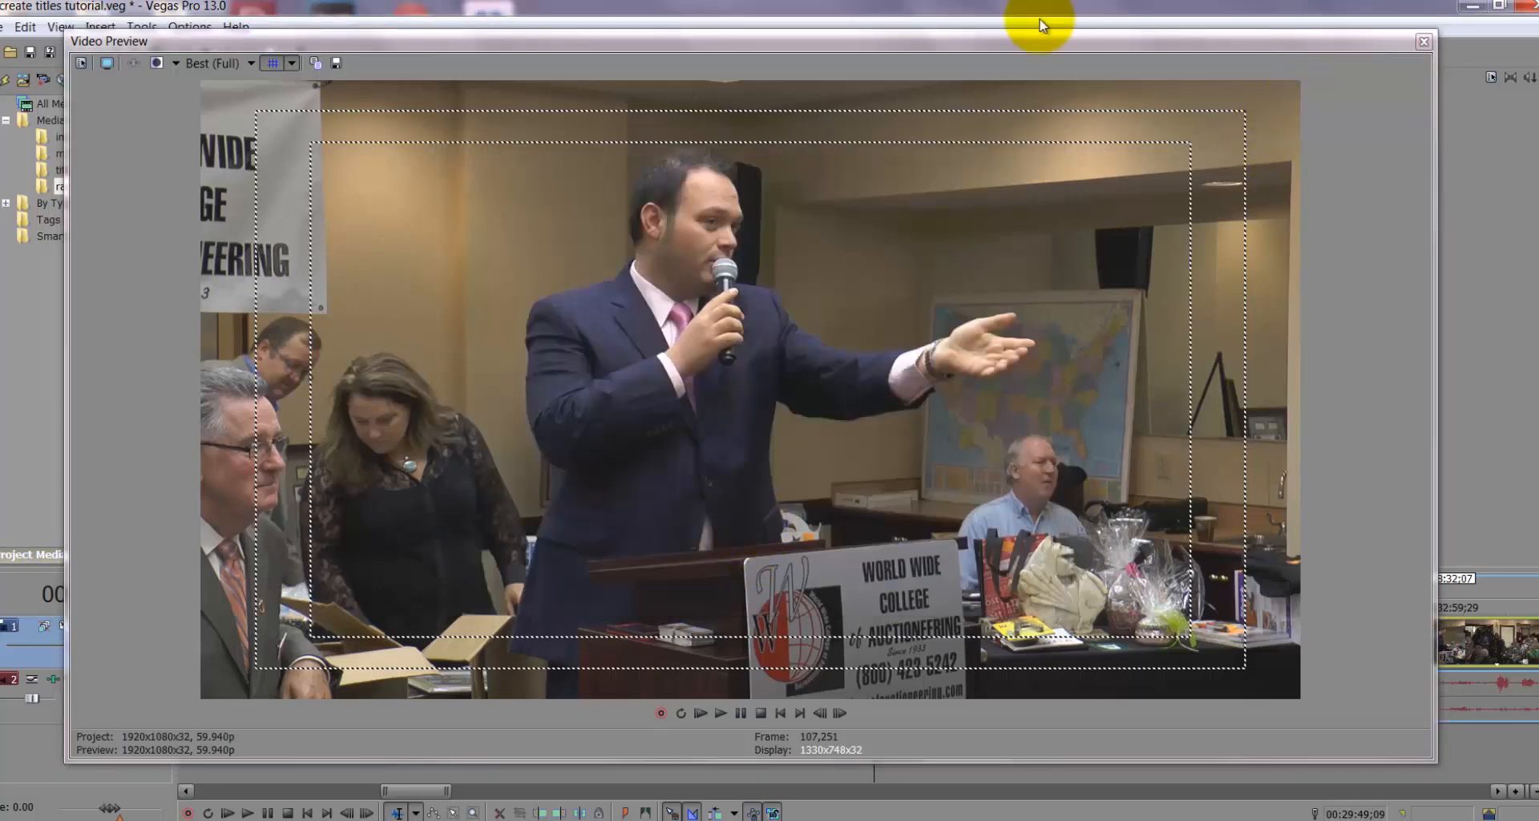
# Dock the floating Video Preview back into its place beside the Master Bus
pyautogui.moveTo(300, 45); pyautogui.dragTo(750, 93)
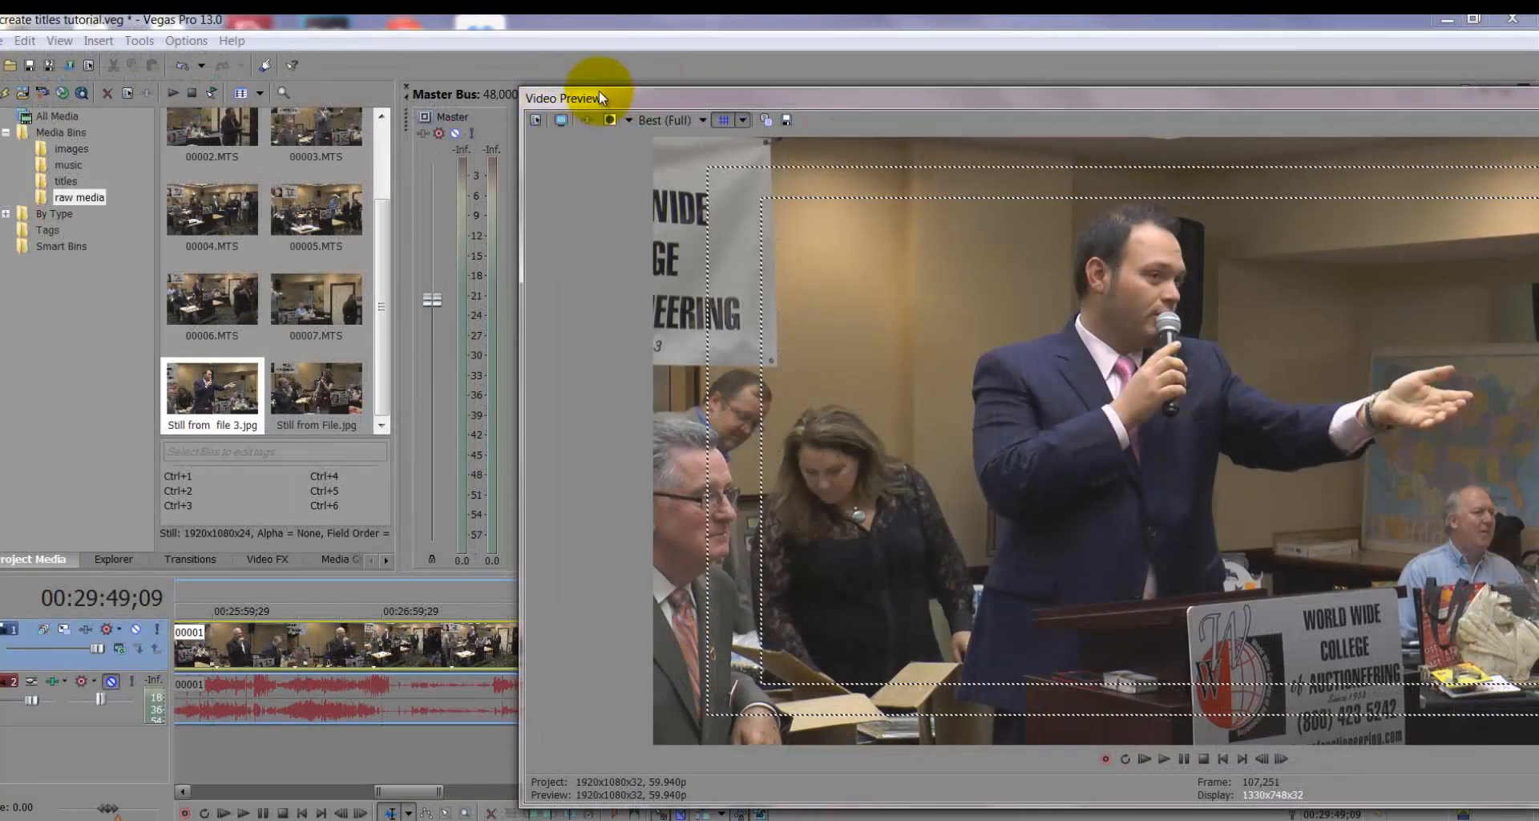
pyautogui.moveTo(600, 92); pyautogui.dragTo(609, 113)
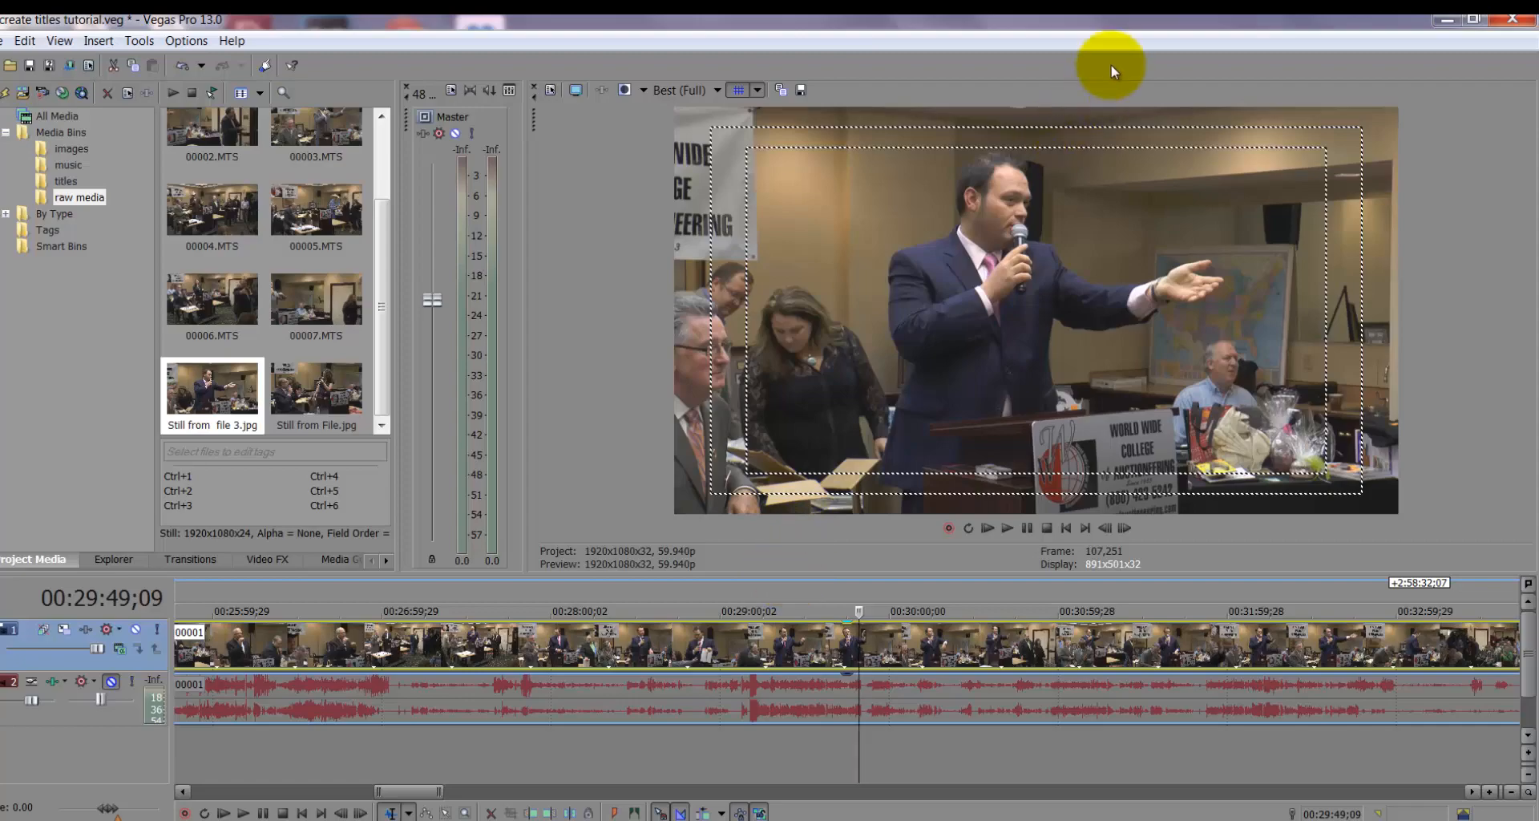
# Switch to Photoshop and open both still images, Still from file 3.jpg and Still from File.jpg, from the titles folder
pyautogui.click(1447, 20)
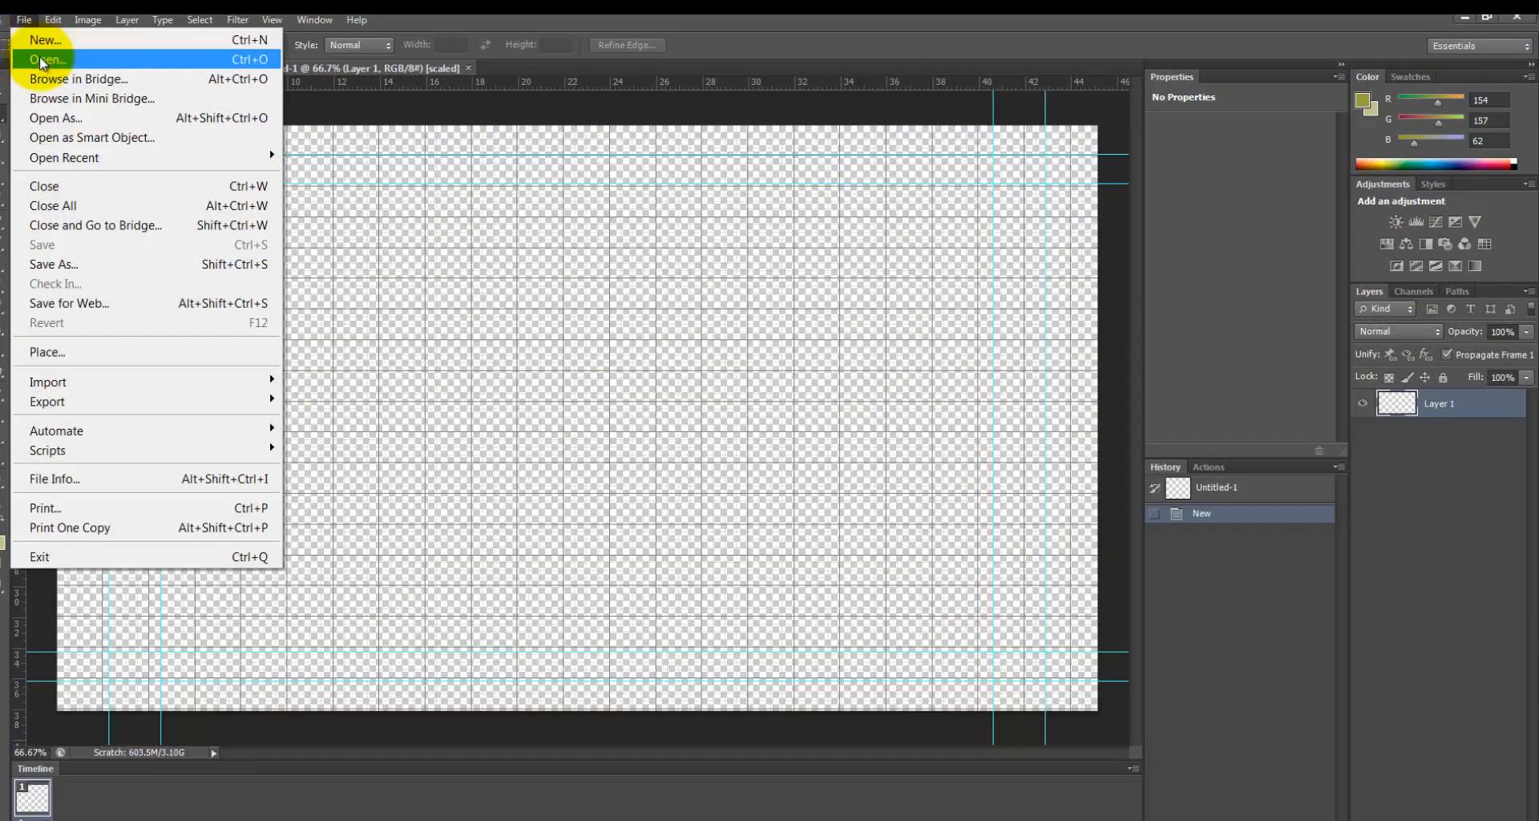
pyautogui.click(43, 61)
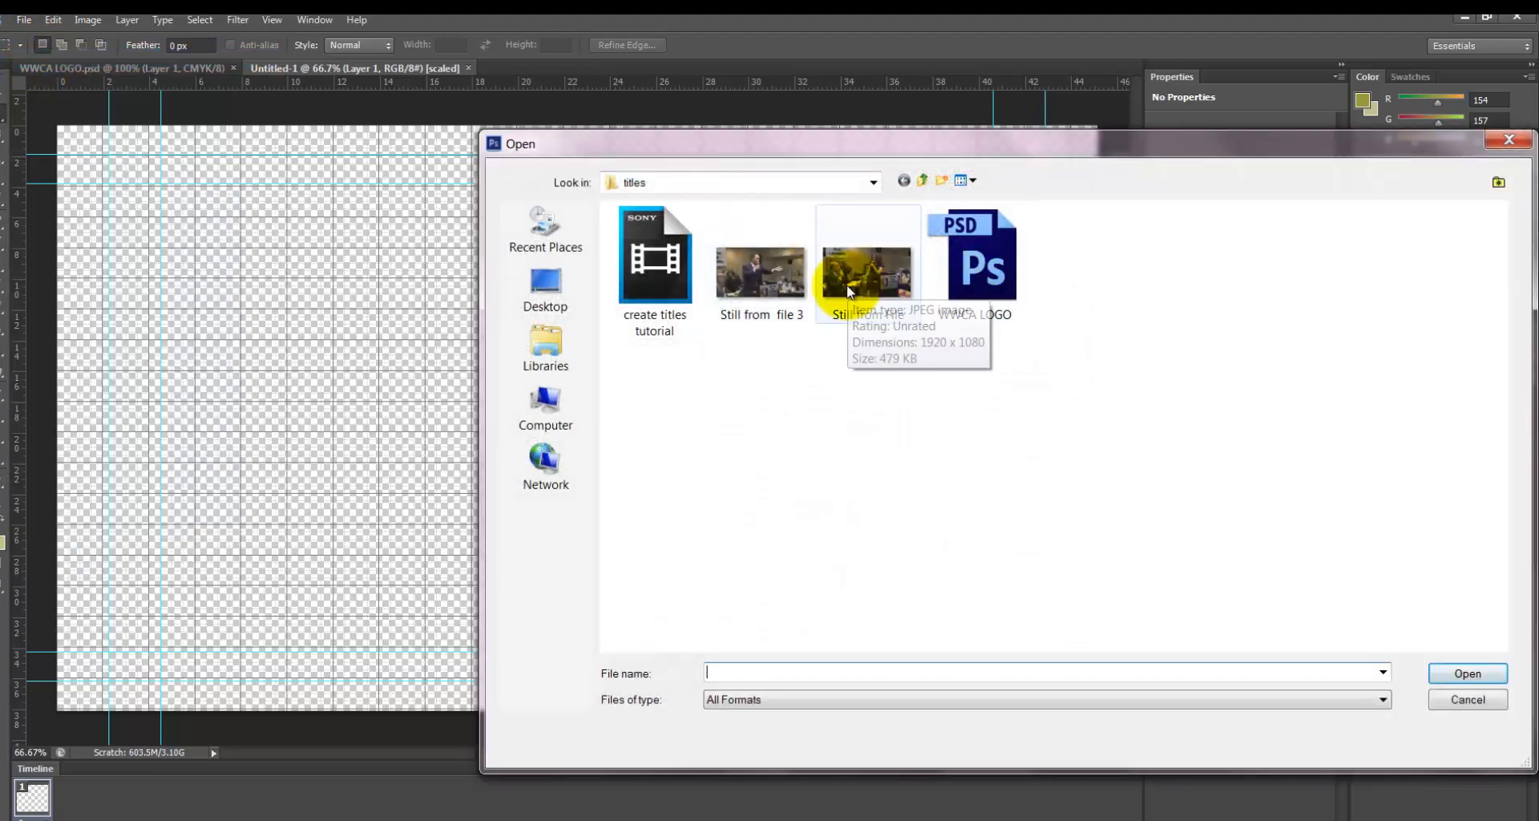
pyautogui.click(848, 290)
pyautogui.keyDown('ctrl'); pyautogui.click(797, 287); pyautogui.keyUp('ctrl')
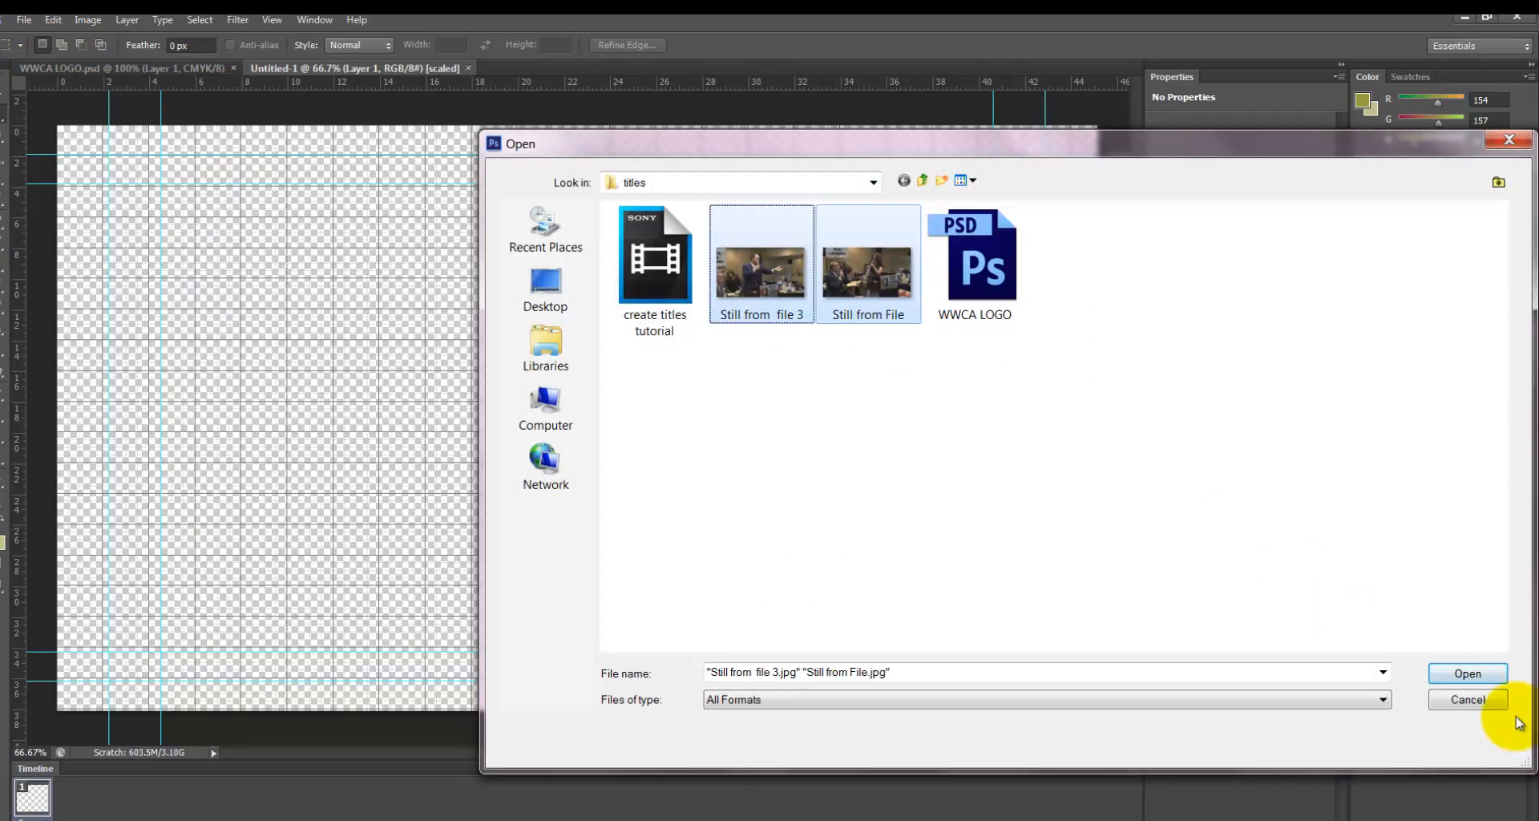
pyautogui.click(1464, 675)
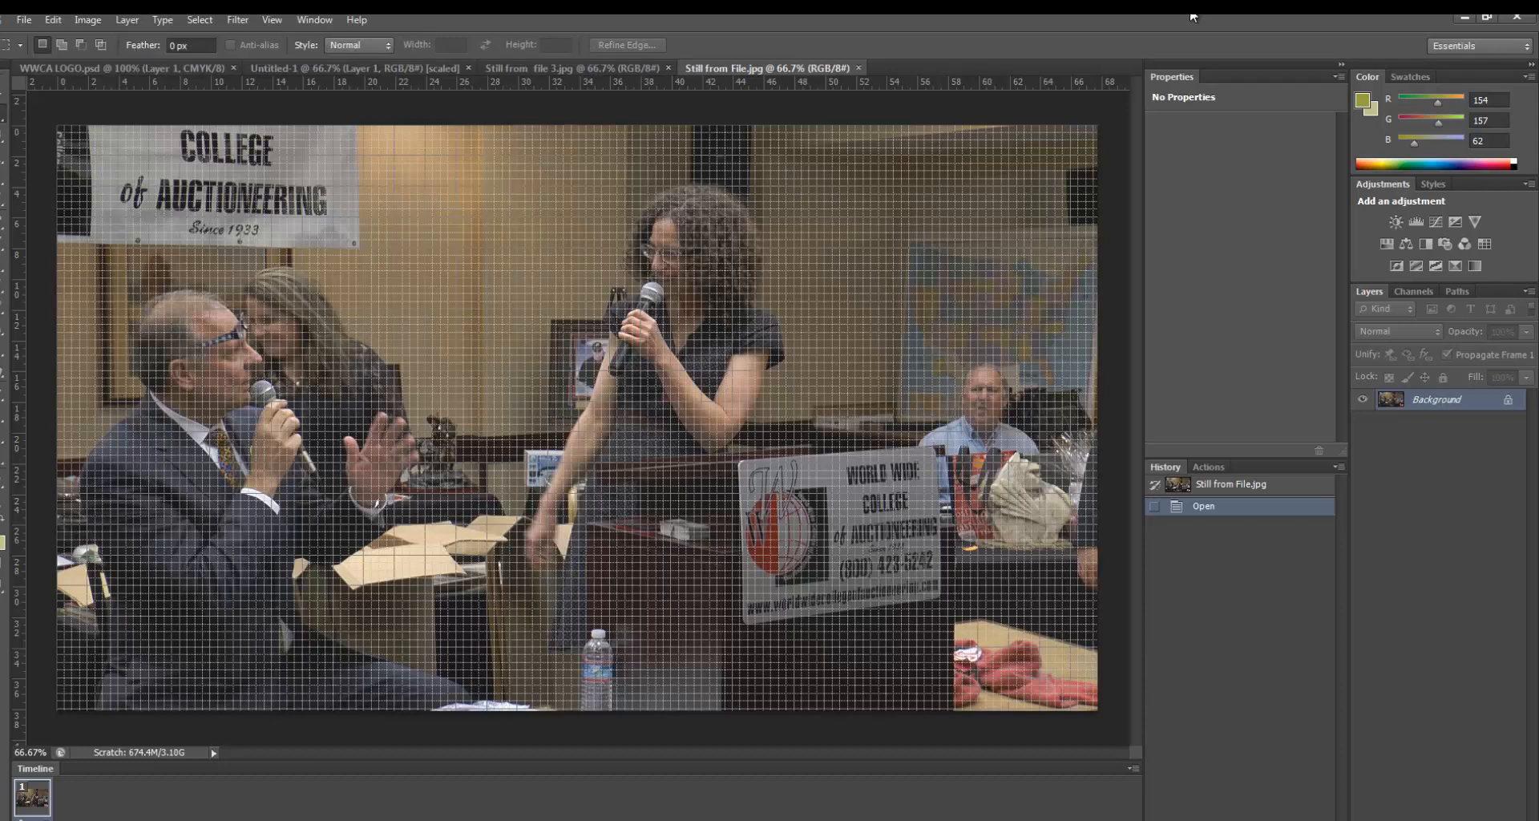
# Duplicate the Background layer of Still from File.jpg and hide the original Background
pyautogui.rightClick(1425, 401)
pyautogui.click(1405, 436)
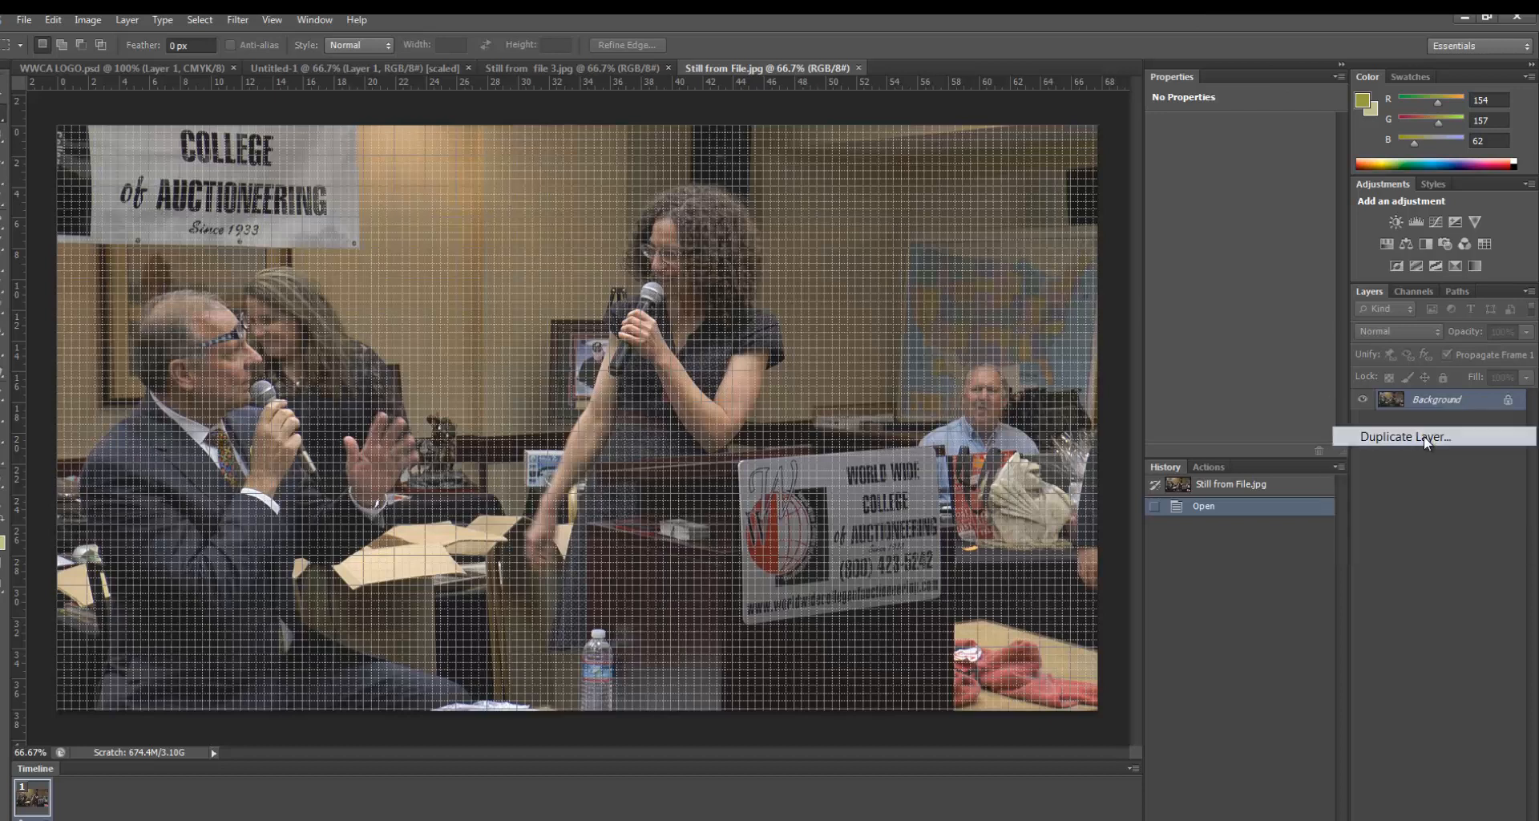
pyautogui.click(913, 277)
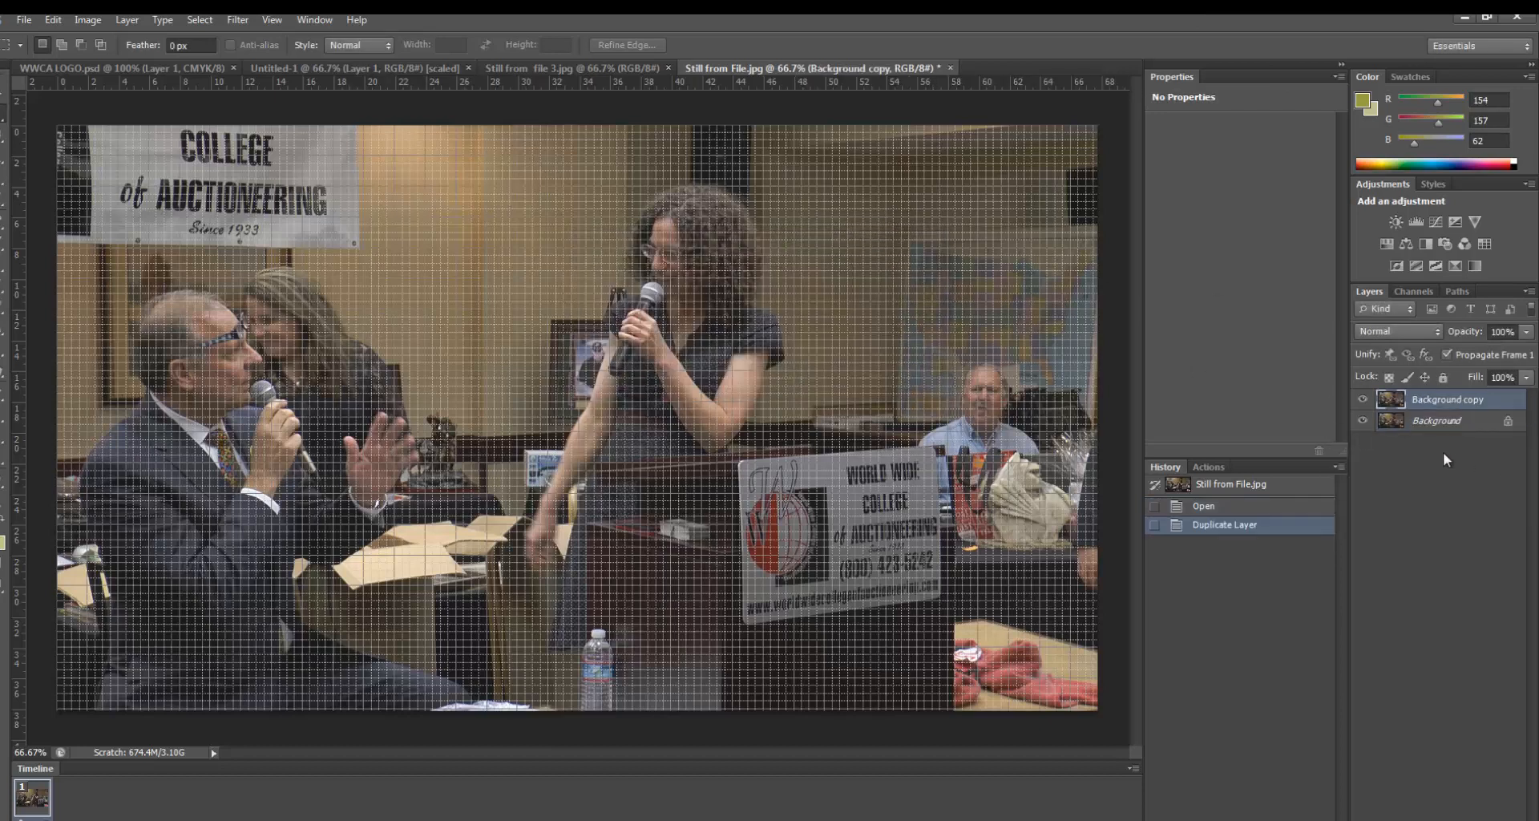
pyautogui.click(1363, 421)
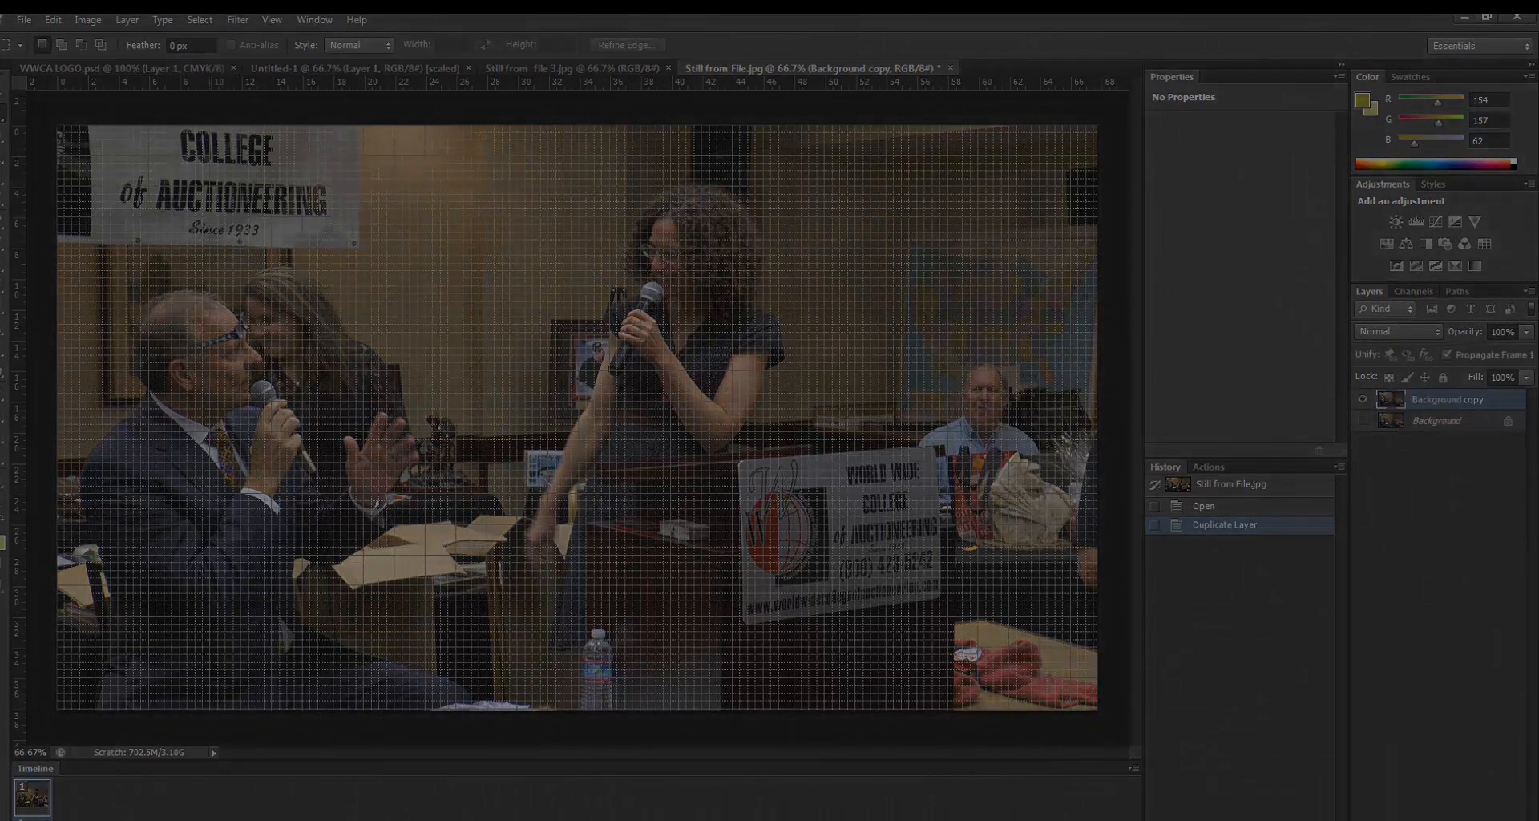
# Add a new empty layer with the default settings above the duplicated background
pyautogui.click(127, 19)
pyautogui.moveTo(141, 42)
pyautogui.click(400, 38)
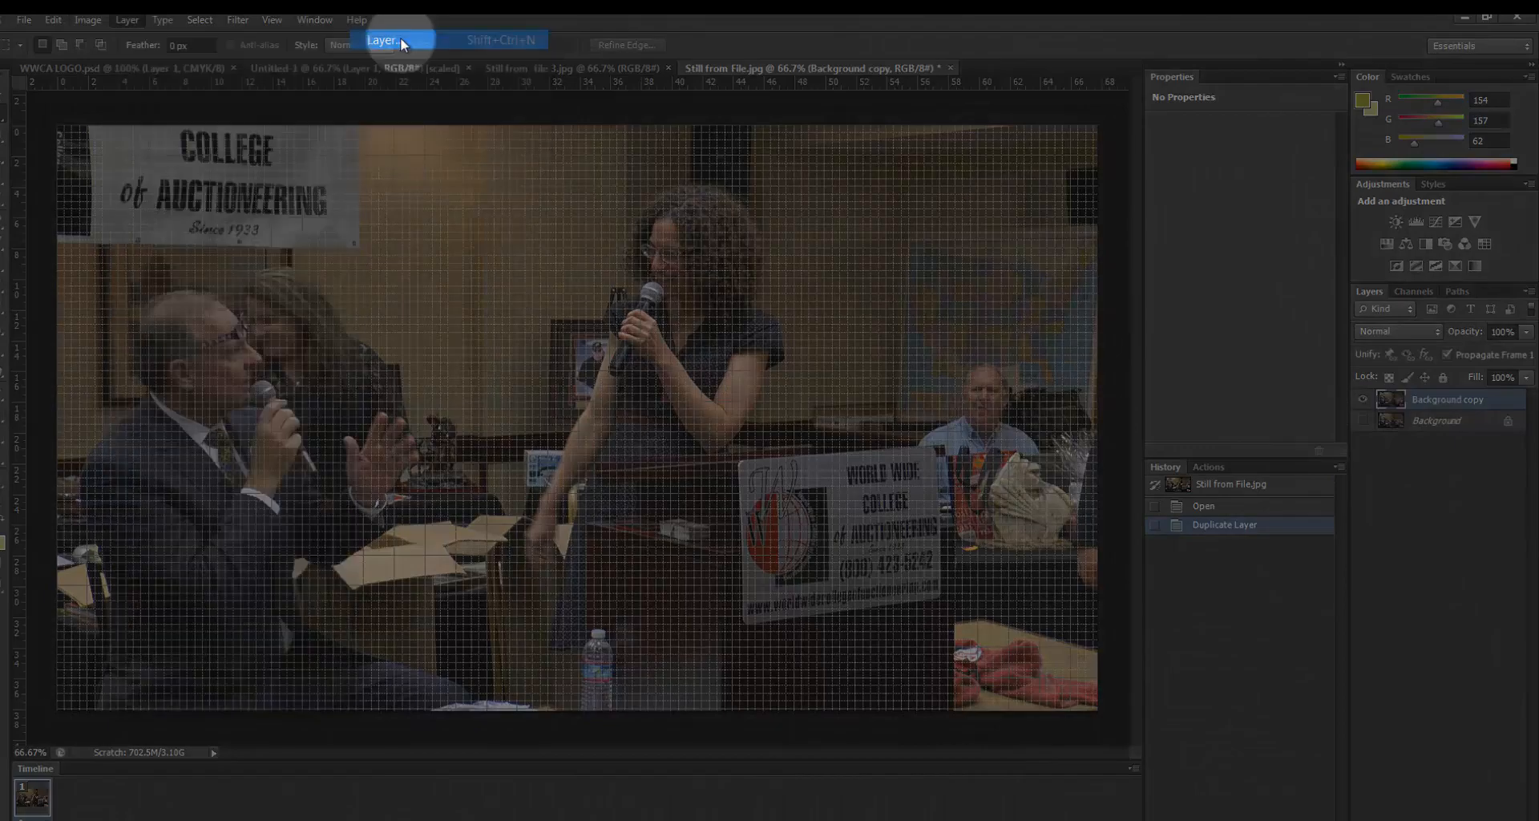
pyautogui.click(896, 278)
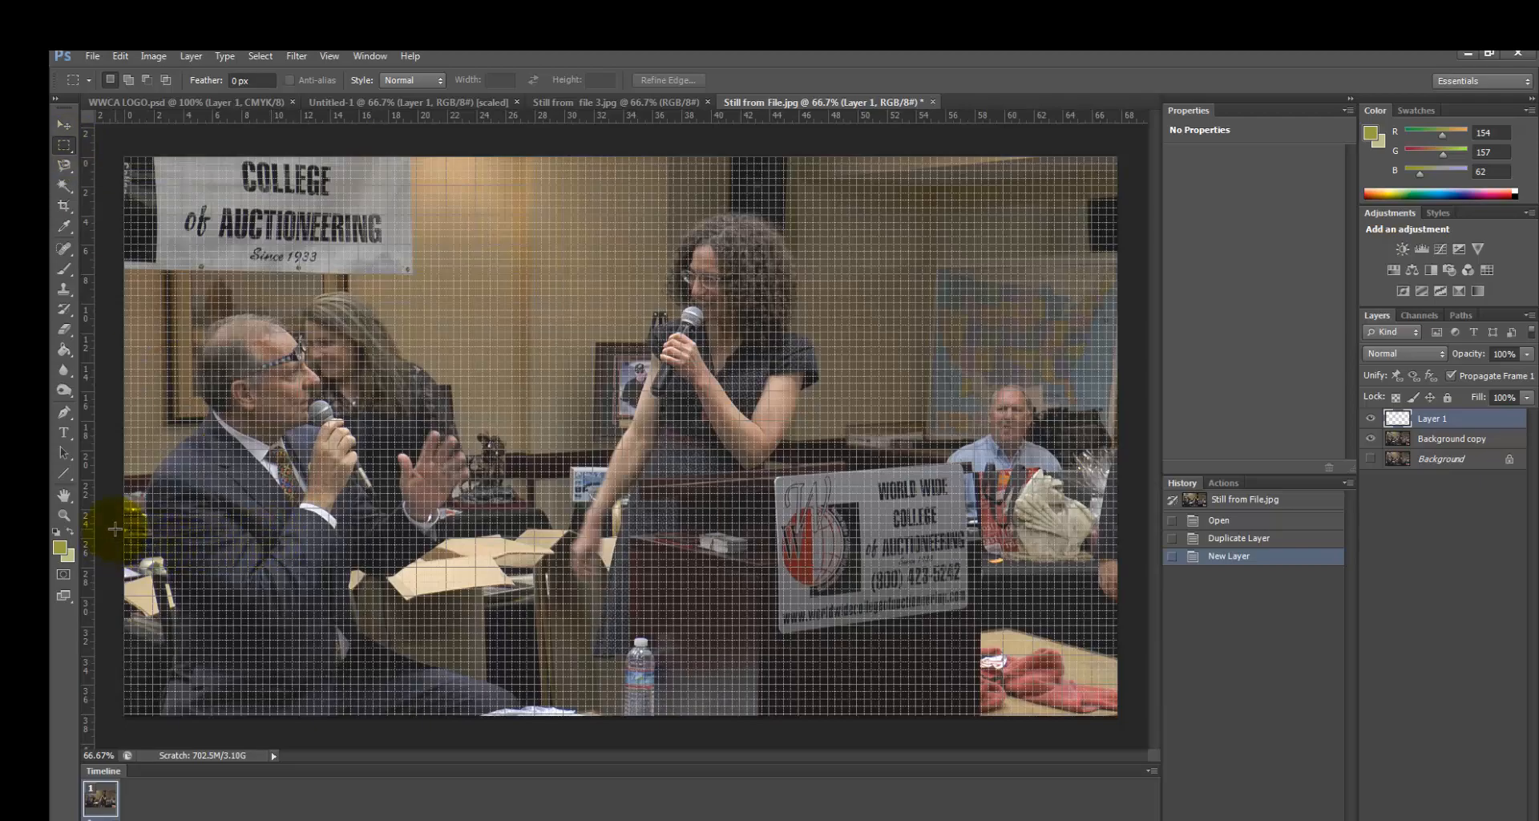
# Make a rectangular marquee selection across the full image width in the lower third, about 67.7 cm wide and 7 cm tall
pyautogui.moveTo(114, 528); pyautogui.dragTo(1207, 657)
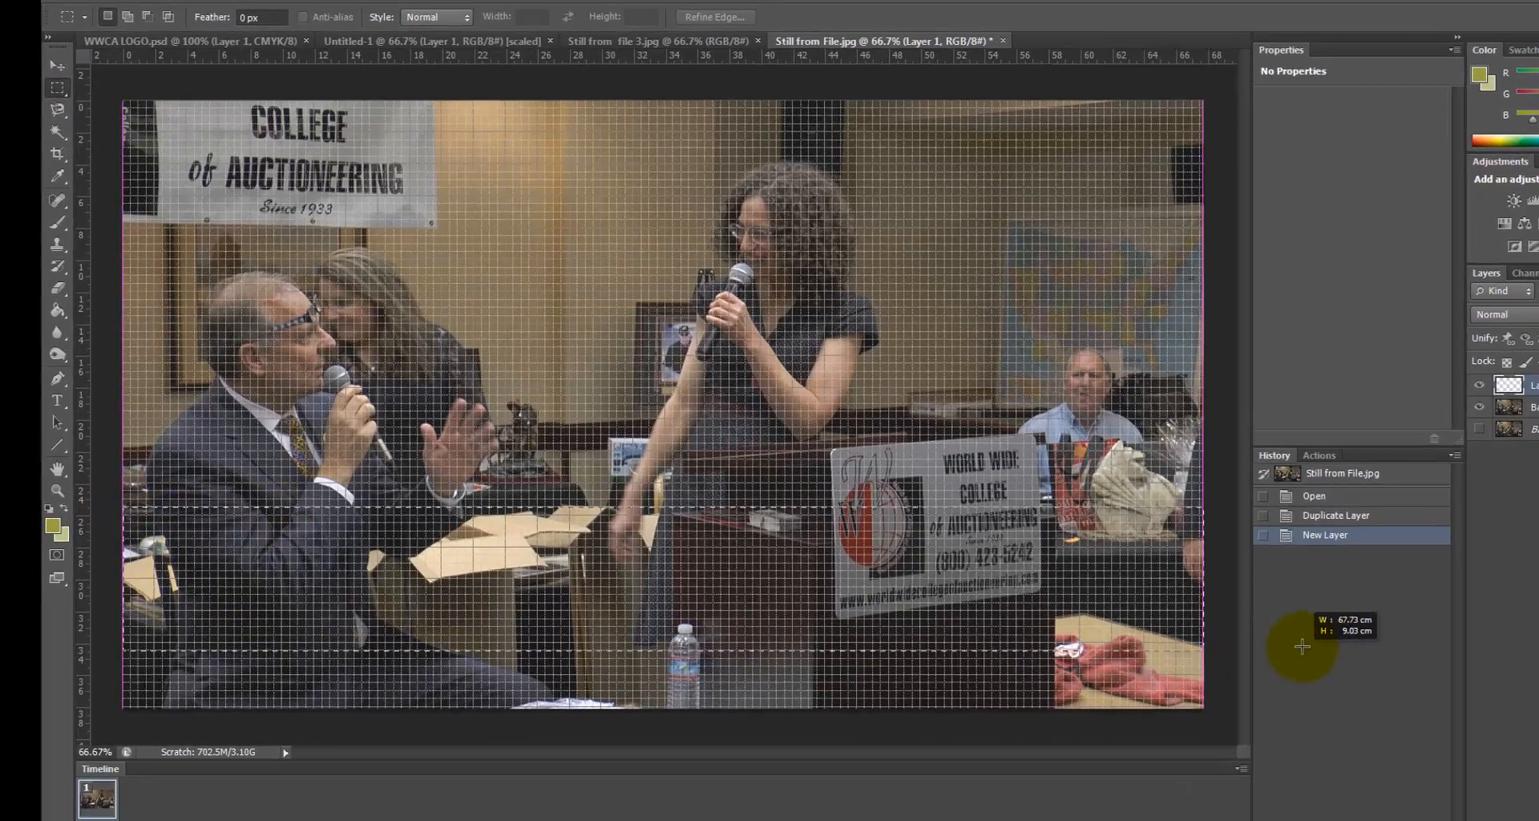
pyautogui.moveTo(1302, 646); pyautogui.dragTo(1290, 611)
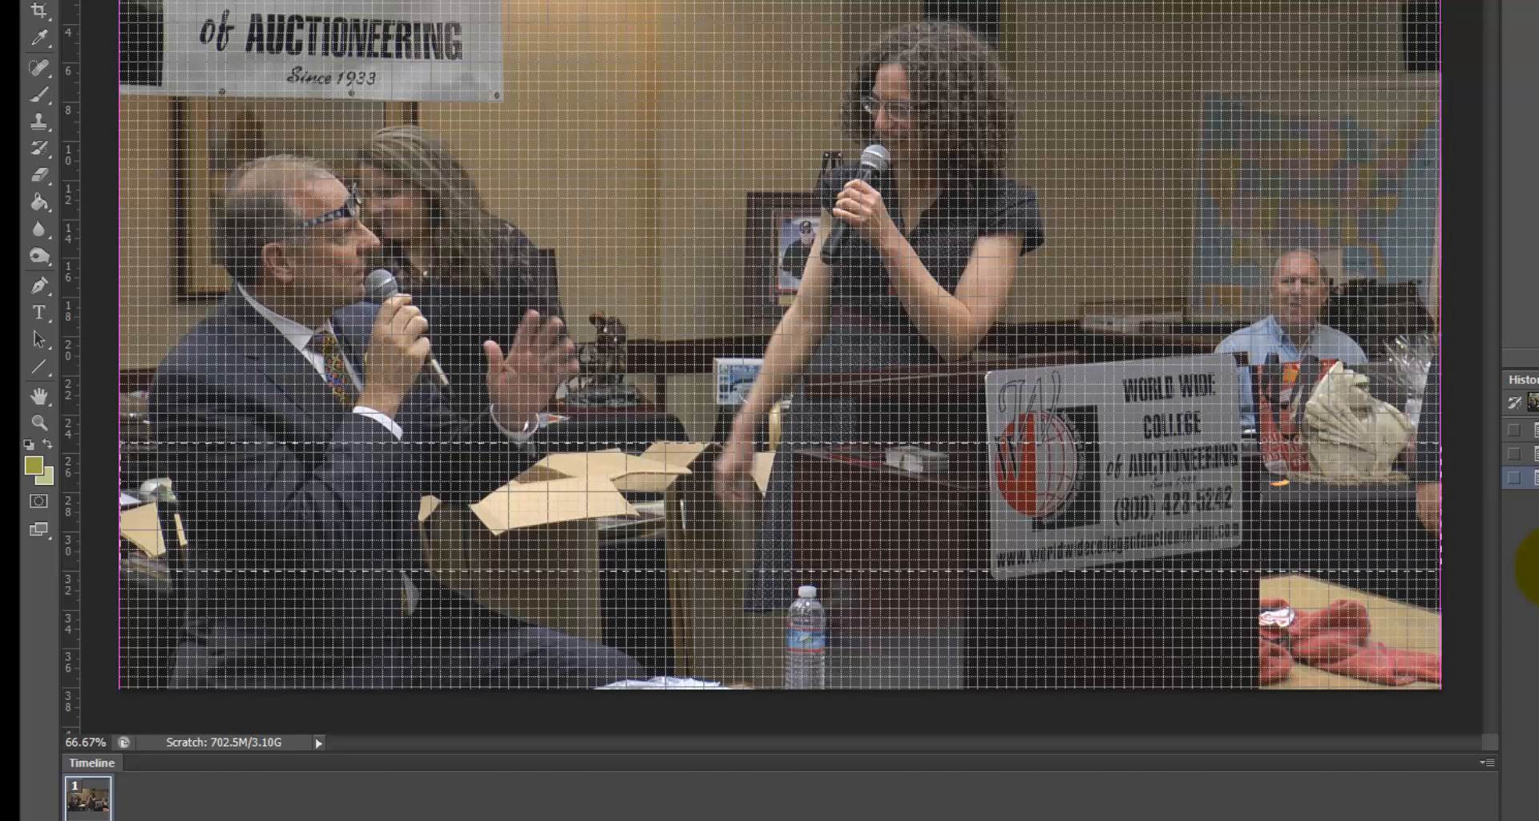
pyautogui.moveTo(1535, 569)
pyautogui.mouseDown()
pyautogui.moveTo(1522, 449)
pyautogui.moveTo(1526, 653)
pyautogui.moveTo(1524, 576)
pyautogui.mouseUp()
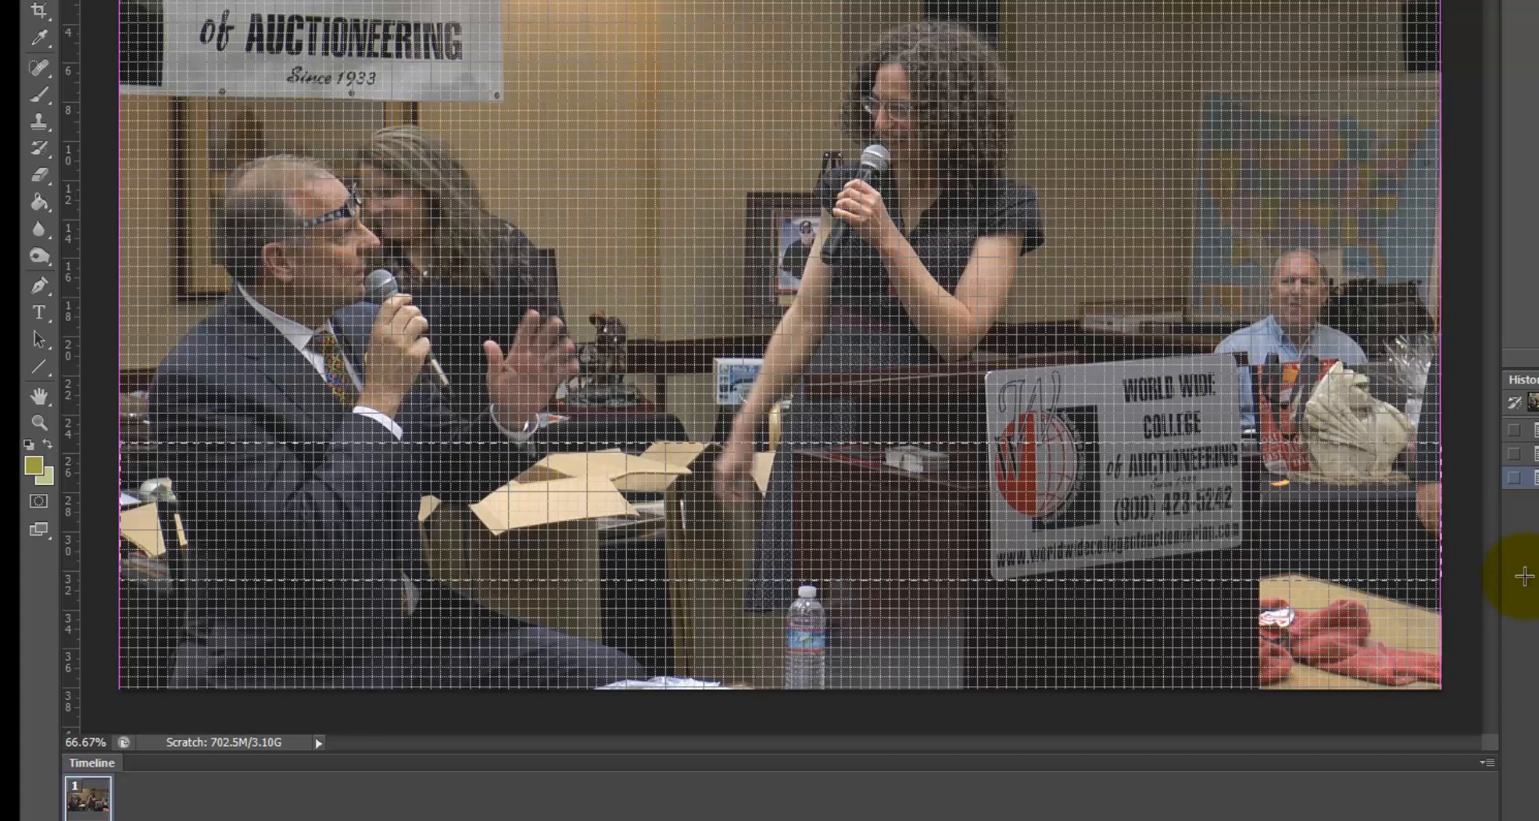
pyautogui.moveTo(1525, 575); pyautogui.dragTo(1524, 577)
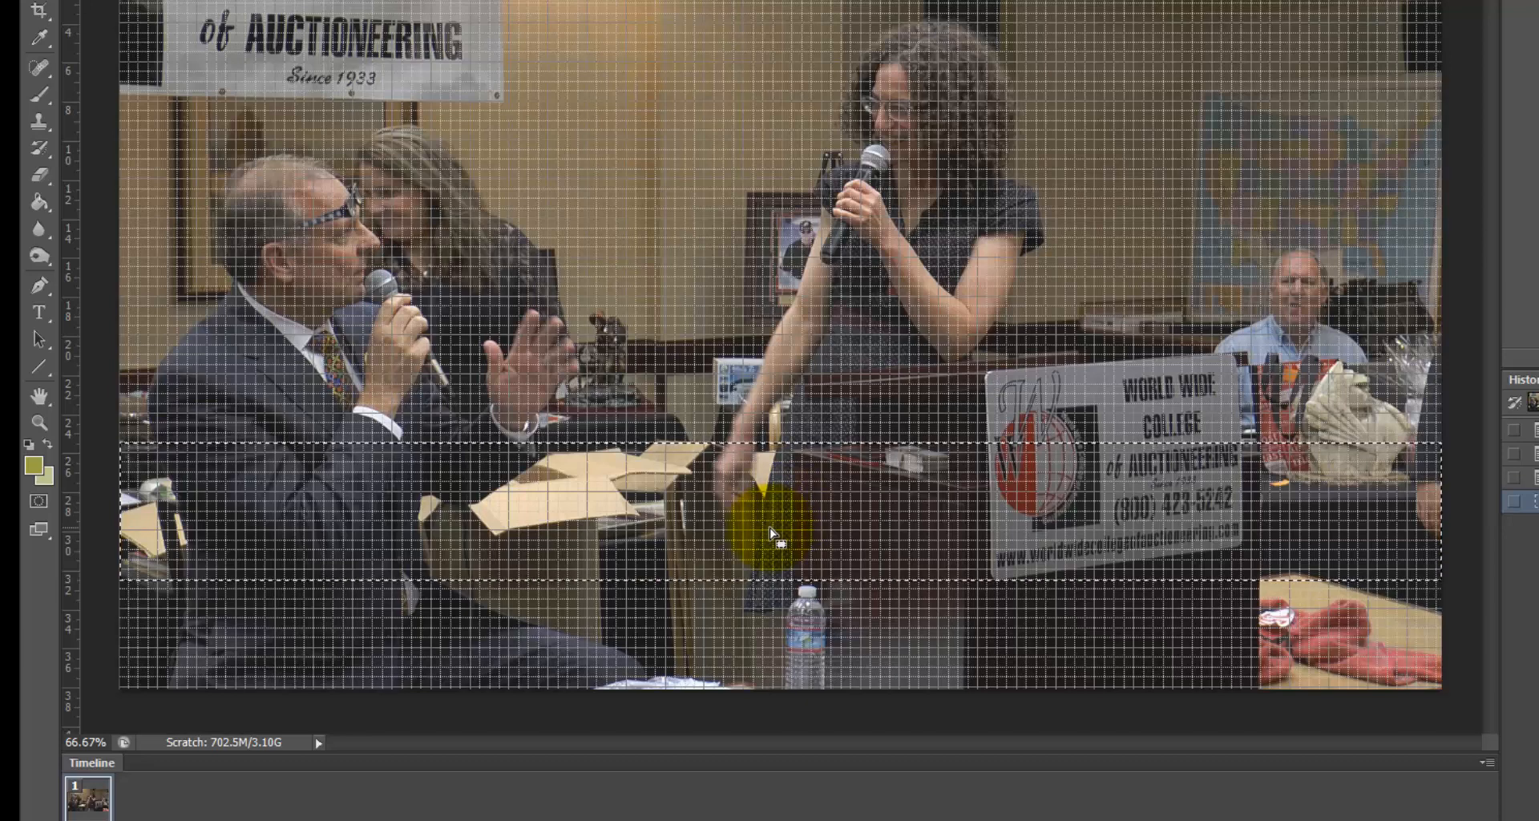
# Fill the selected band with a dark red color (RGB 105, 38, 29) in Normal mode at 100% opacity
pyautogui.rightClick(771, 532)
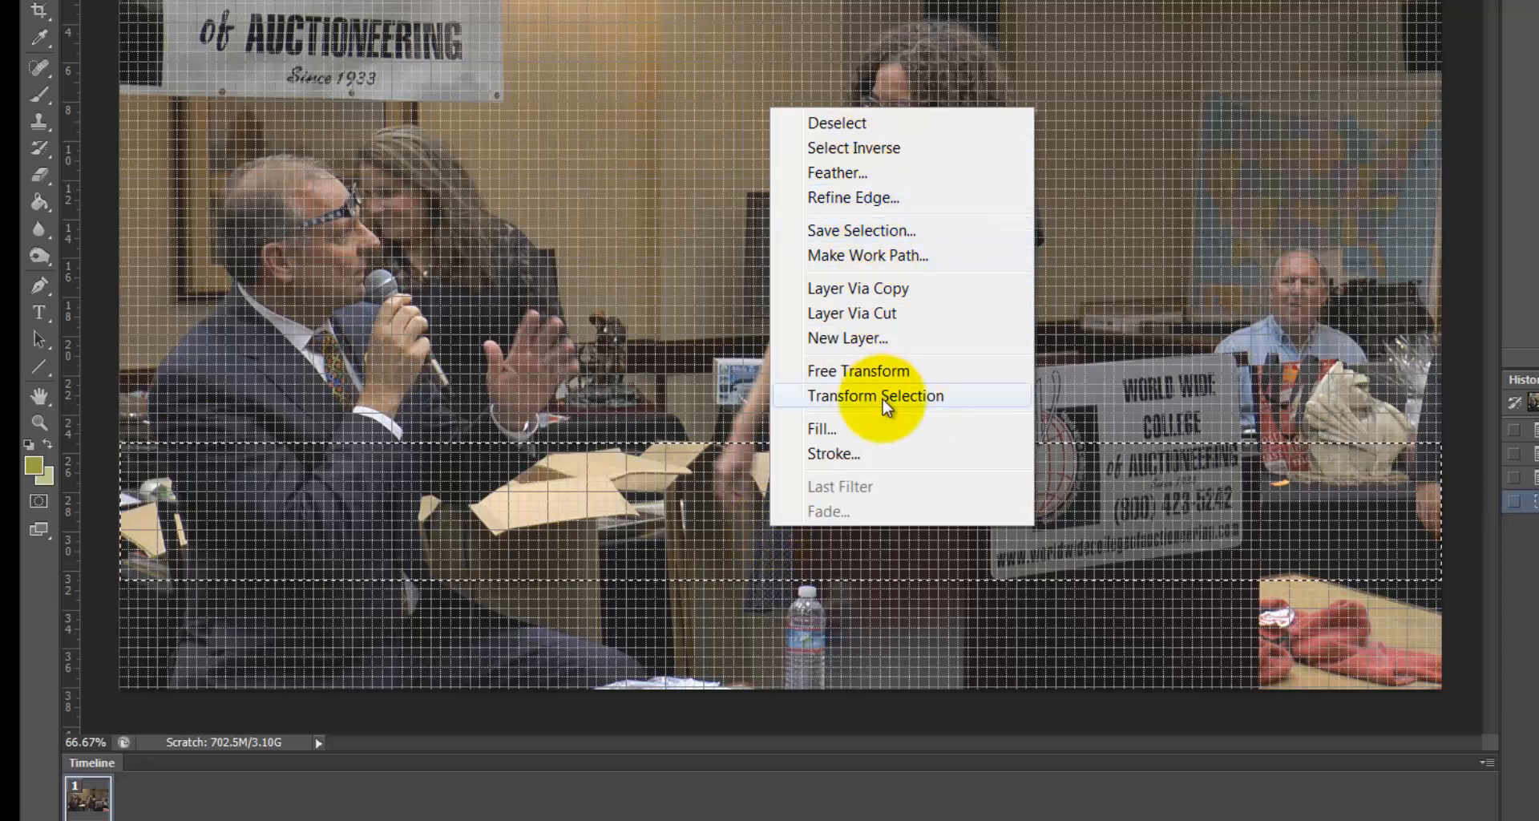
pyautogui.click(819, 429)
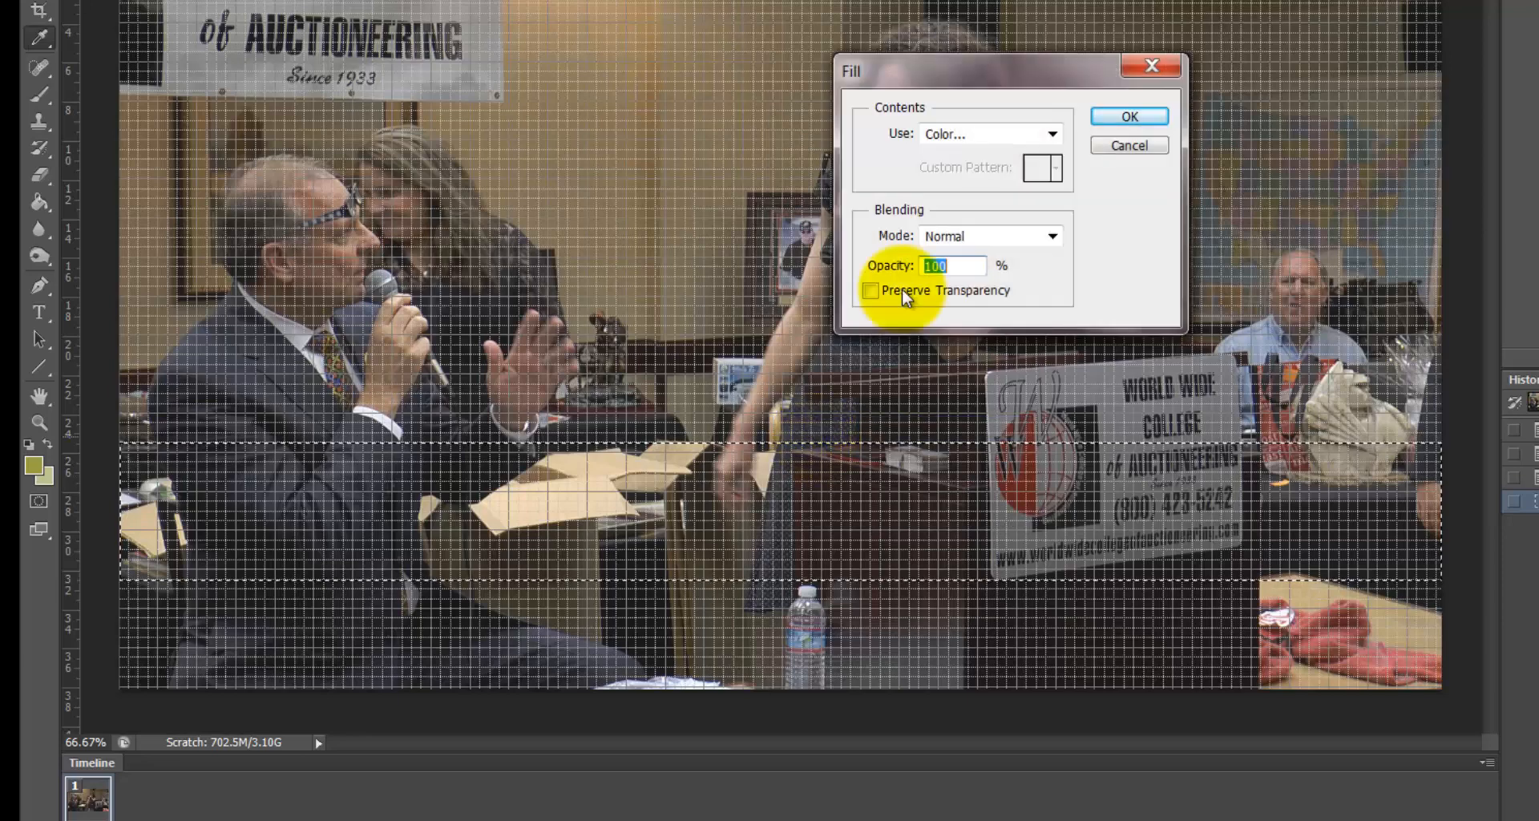
pyautogui.click(1052, 135)
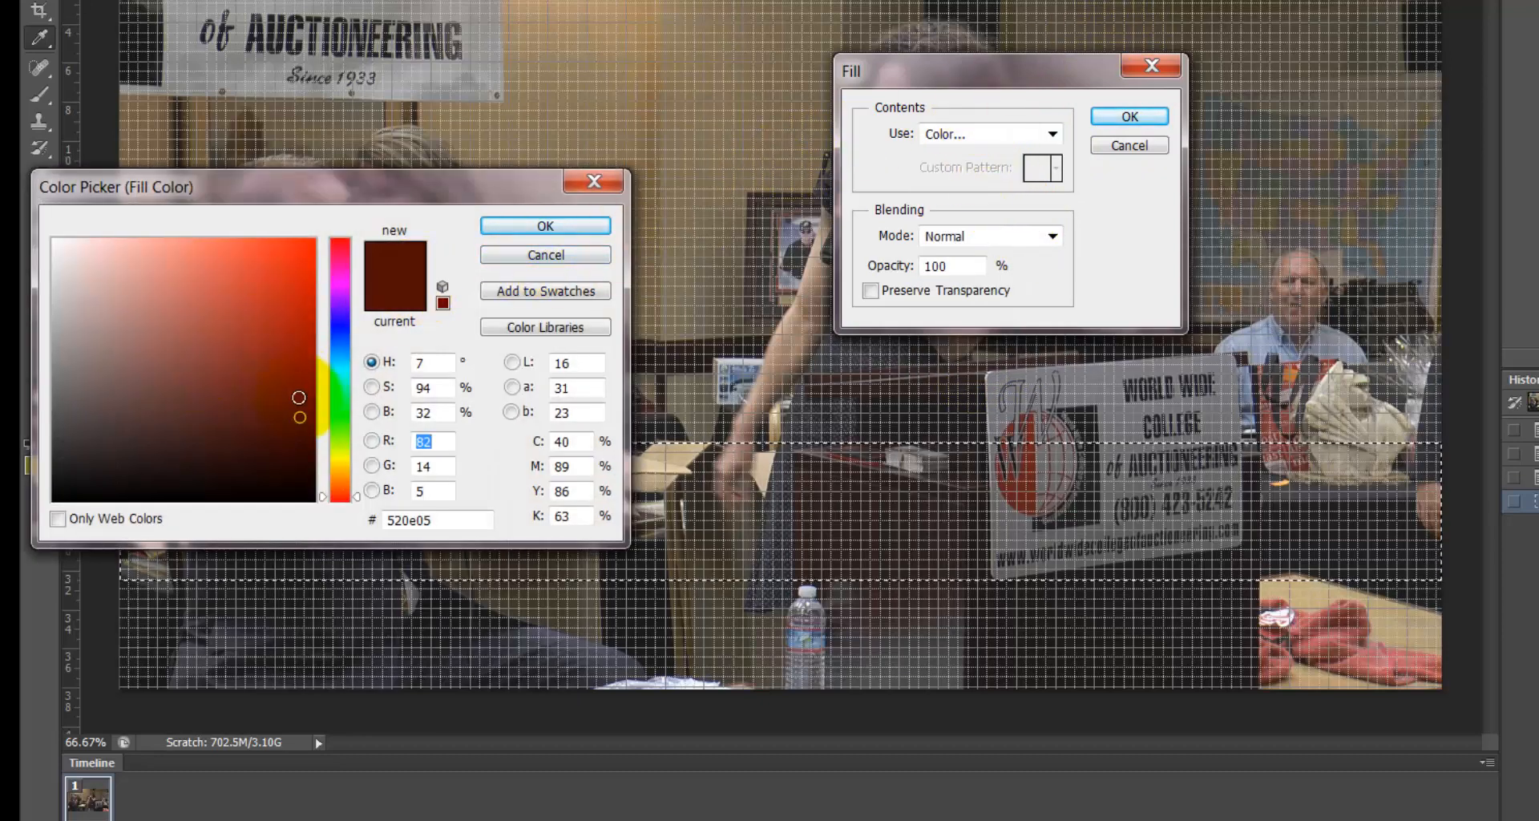
pyautogui.moveTo(317, 384)
pyautogui.mouseDown()
pyautogui.moveTo(251, 312)
pyautogui.moveTo(237, 347)
pyautogui.moveTo(261, 417)
pyautogui.mouseUp()
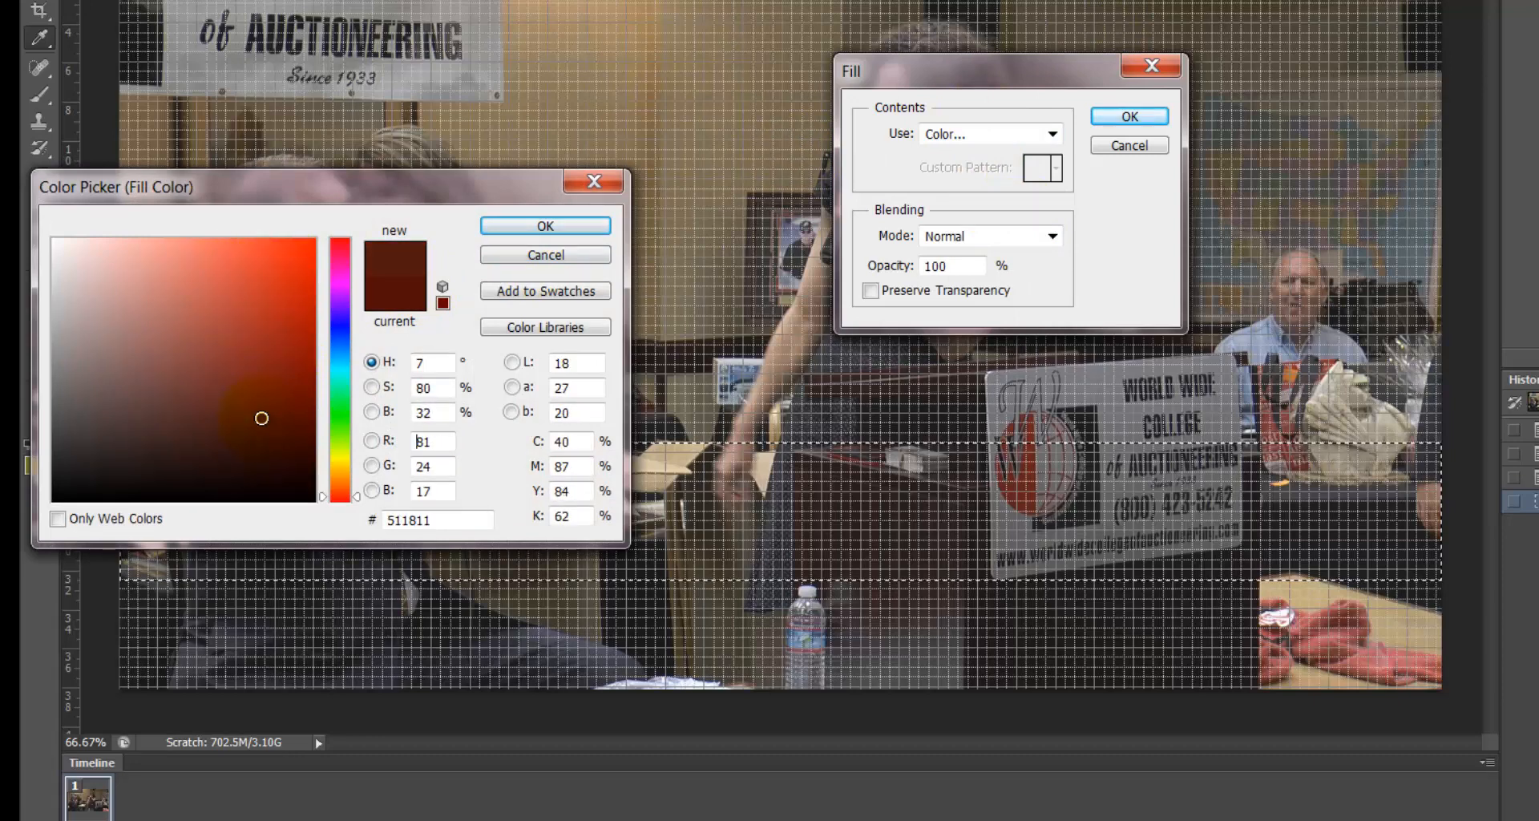
pyautogui.click(545, 227)
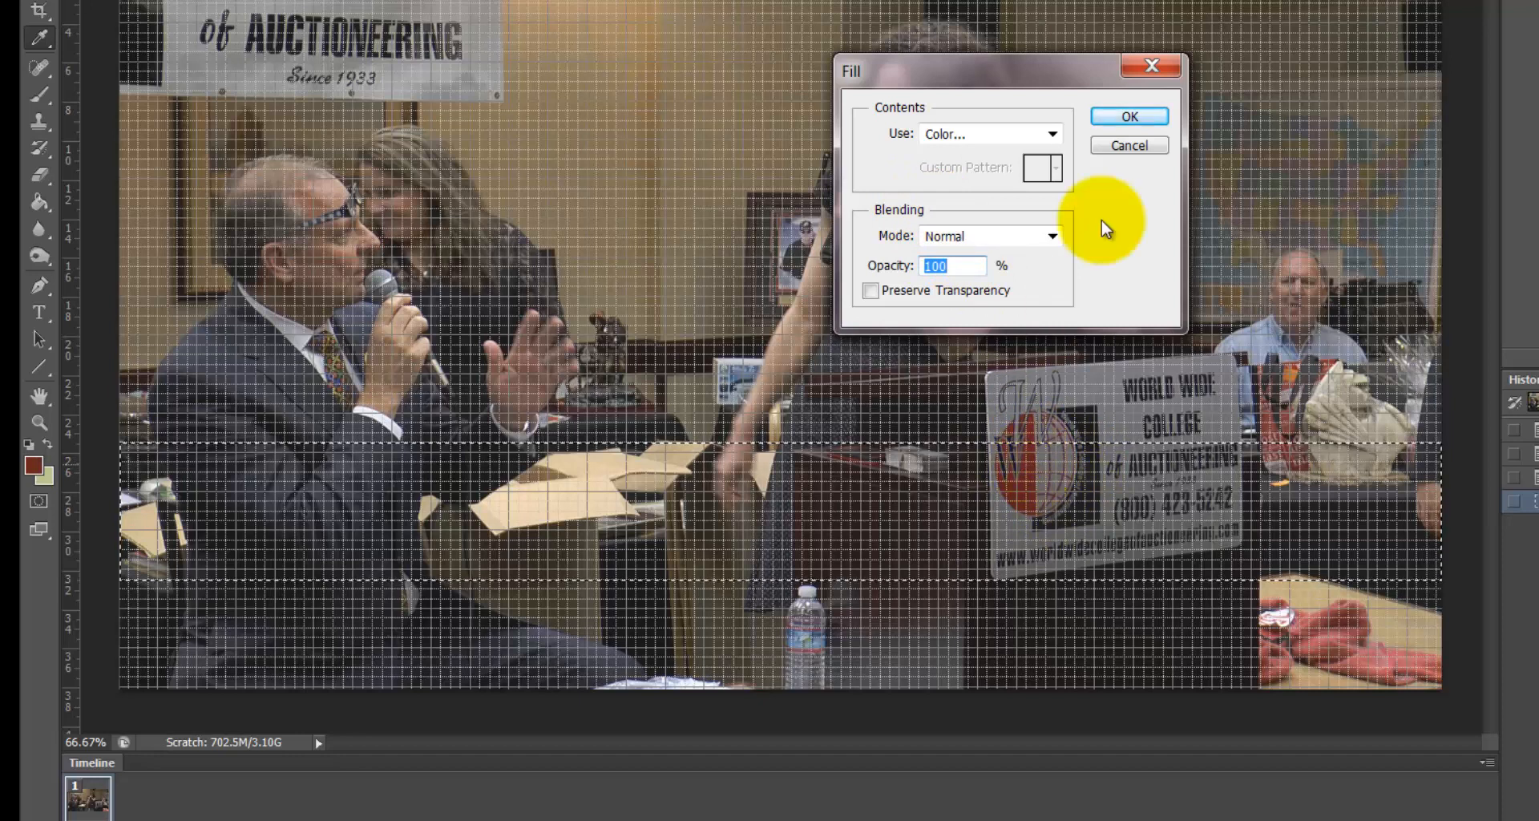
pyautogui.click(1129, 116)
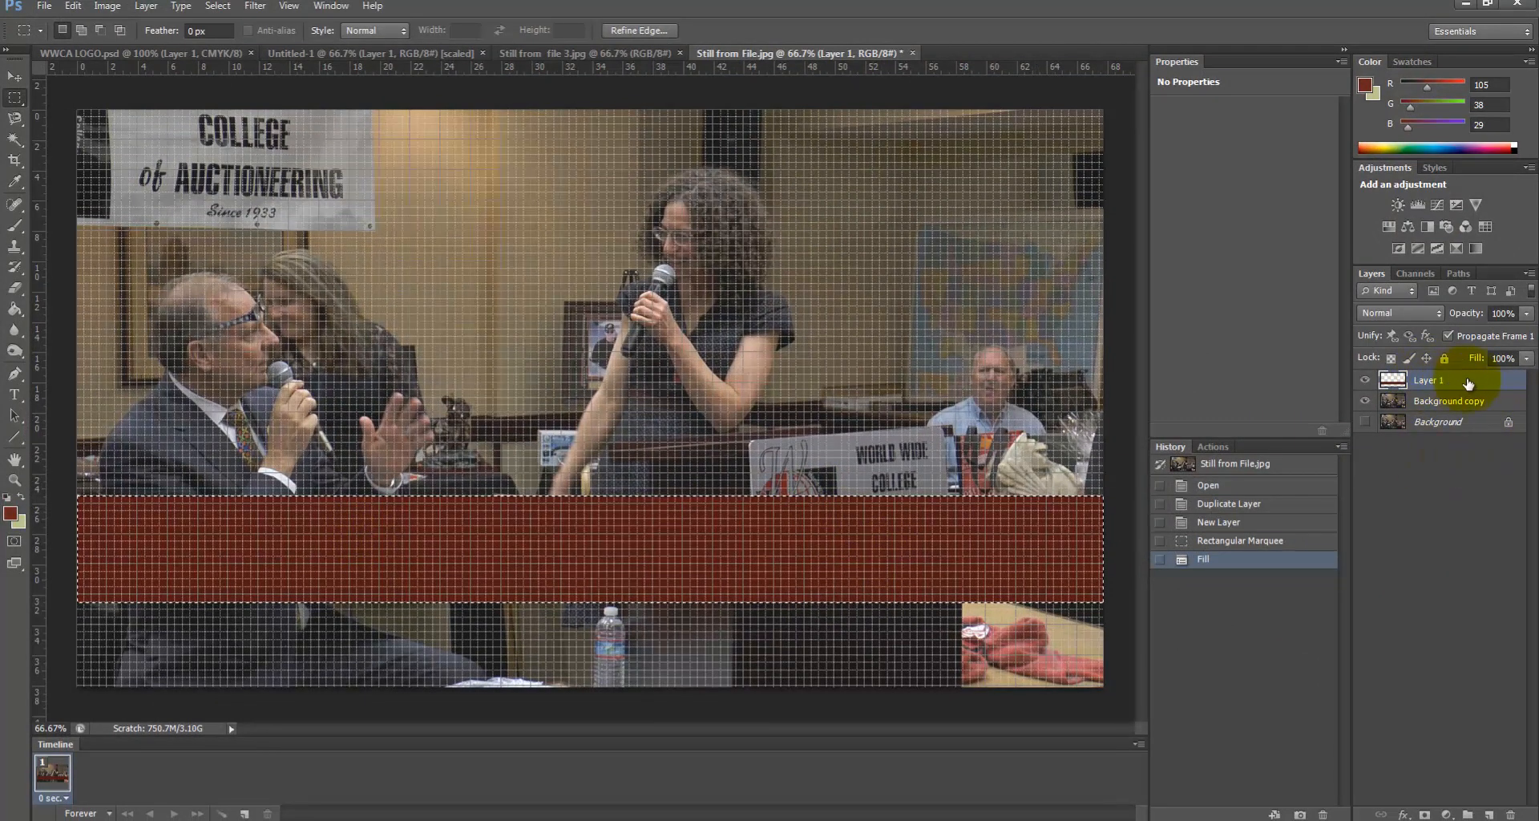
# Duplicate the red bar's Layer 1 as Layer 1 copy in the same document and hide the original Layer 1
pyautogui.click(1364, 380)
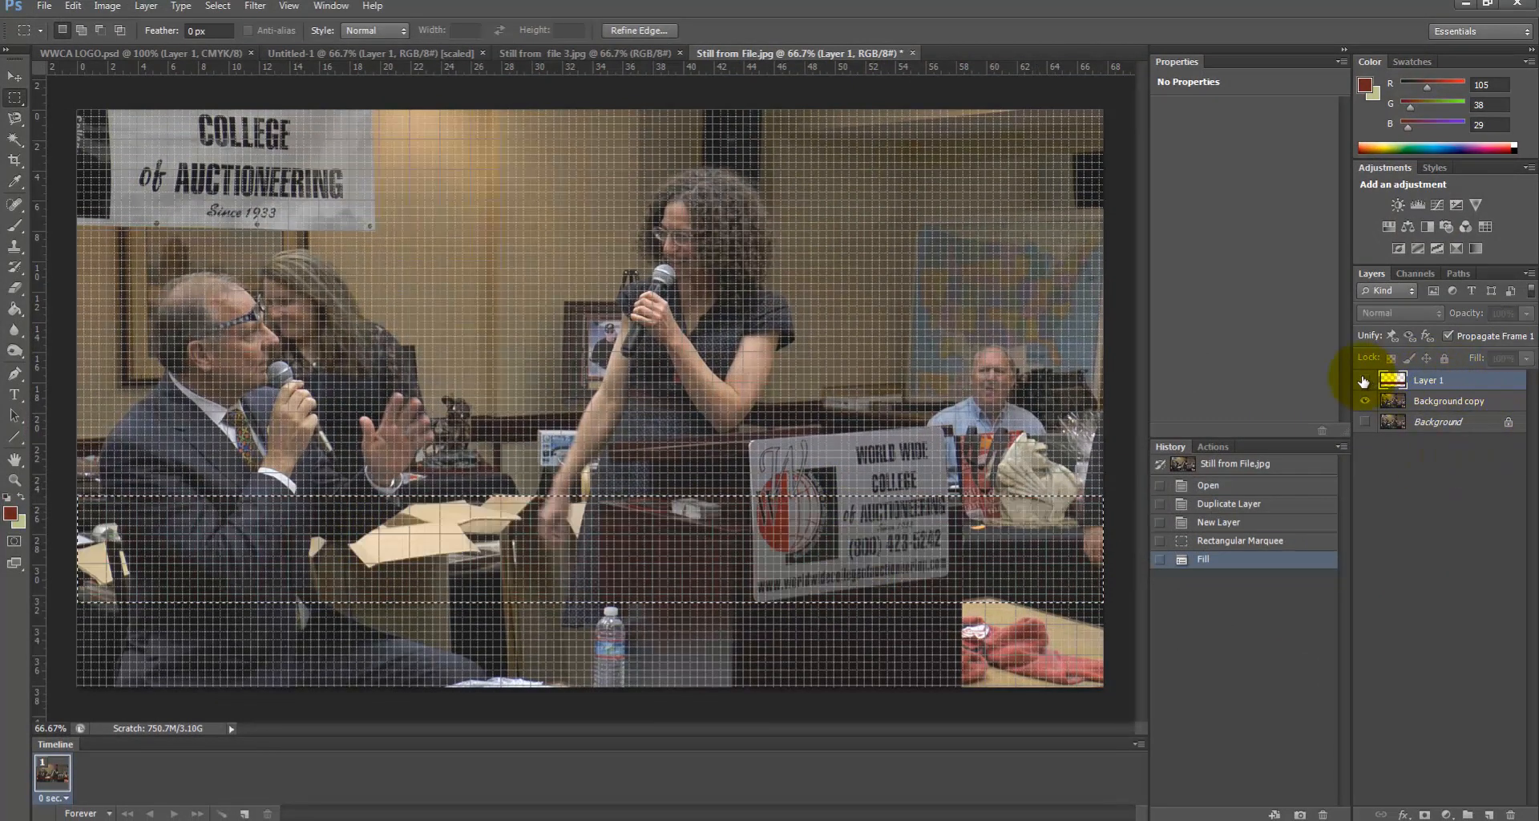
pyautogui.click(1364, 380)
pyautogui.rightClick(1445, 376)
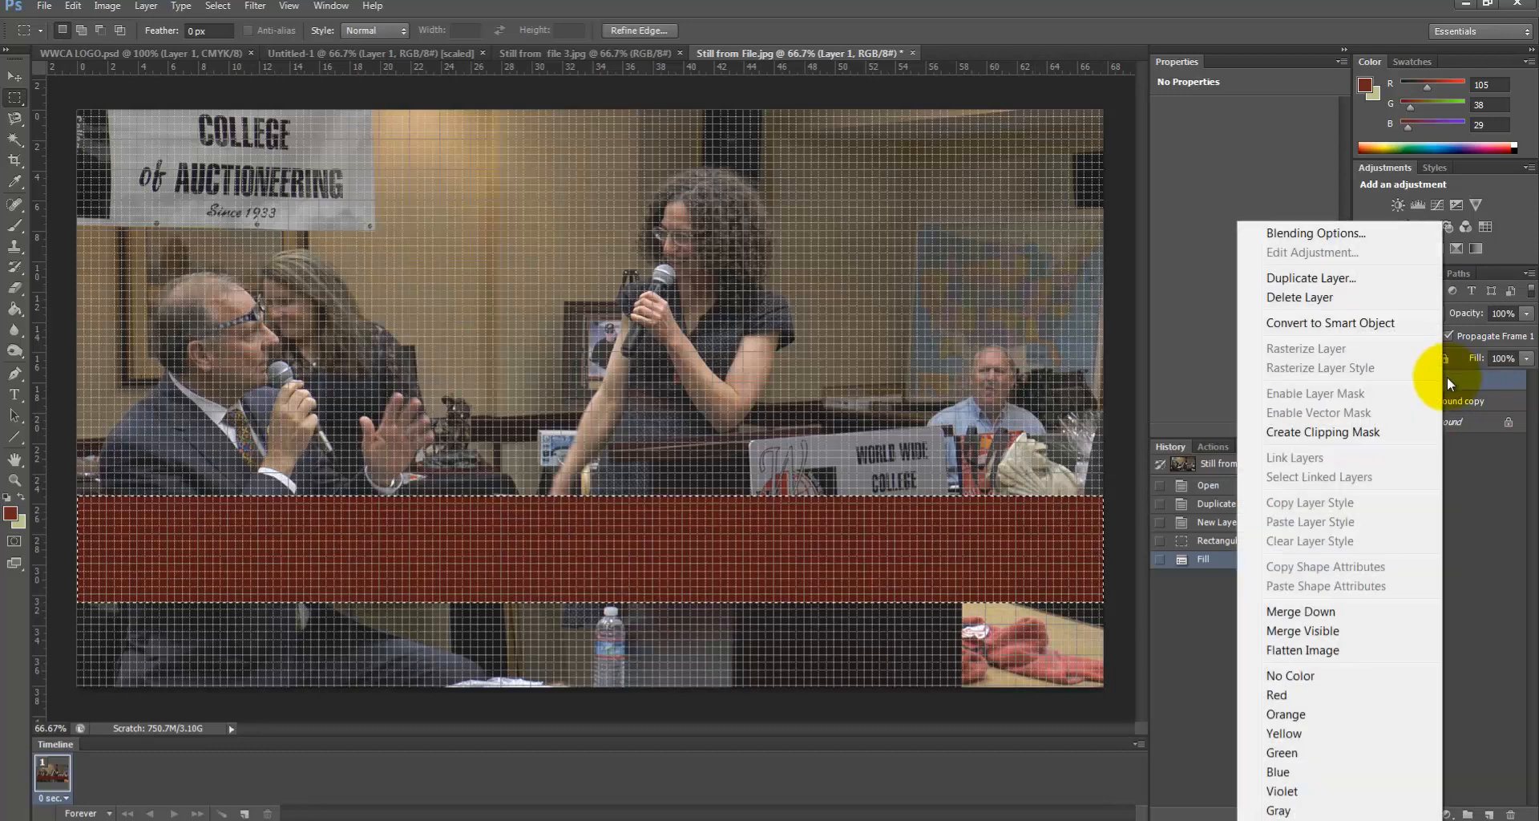
pyautogui.click(1380, 281)
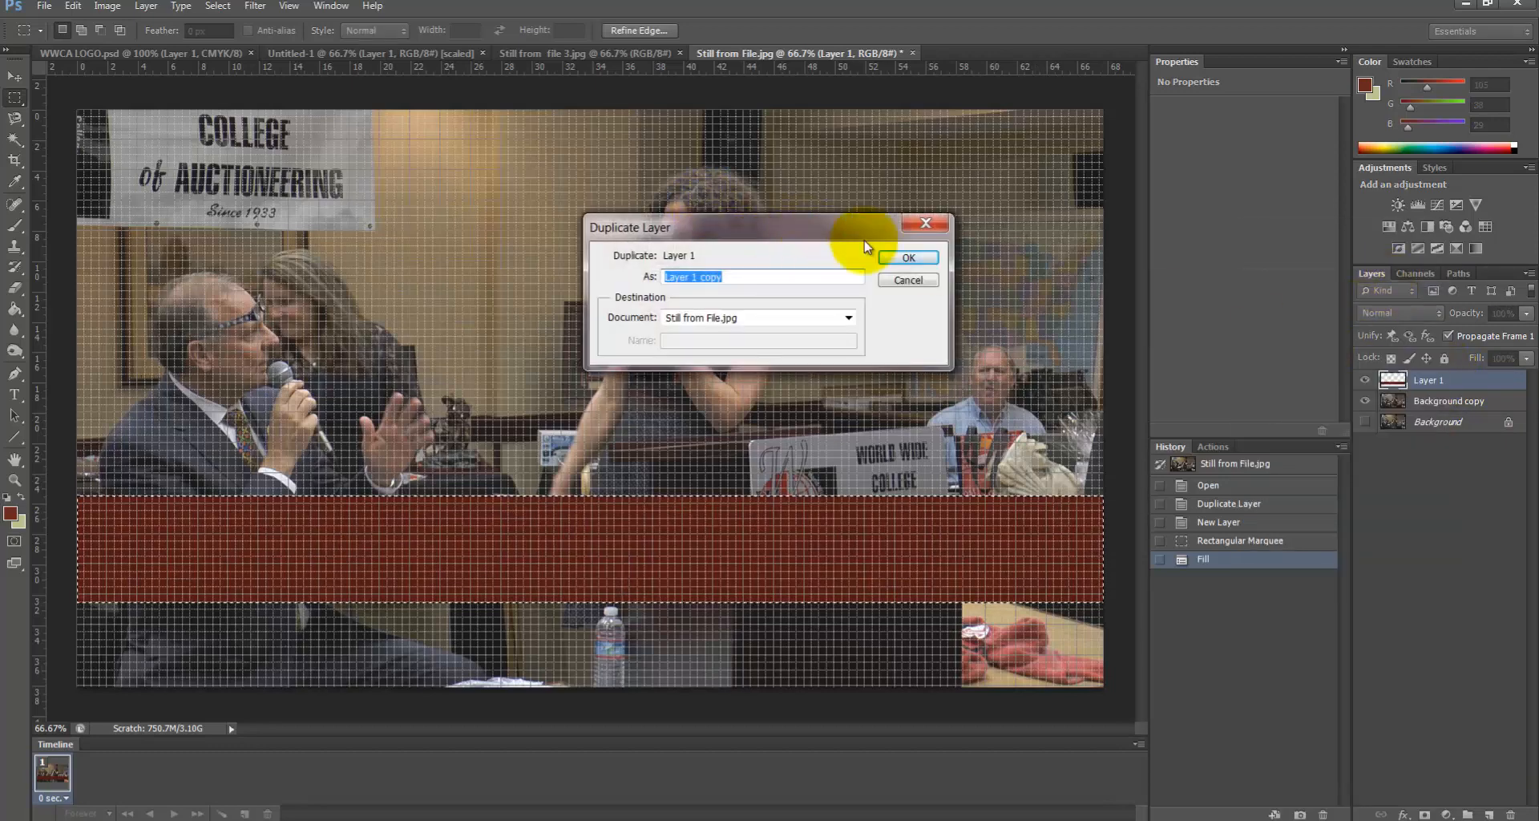
pyautogui.click(908, 258)
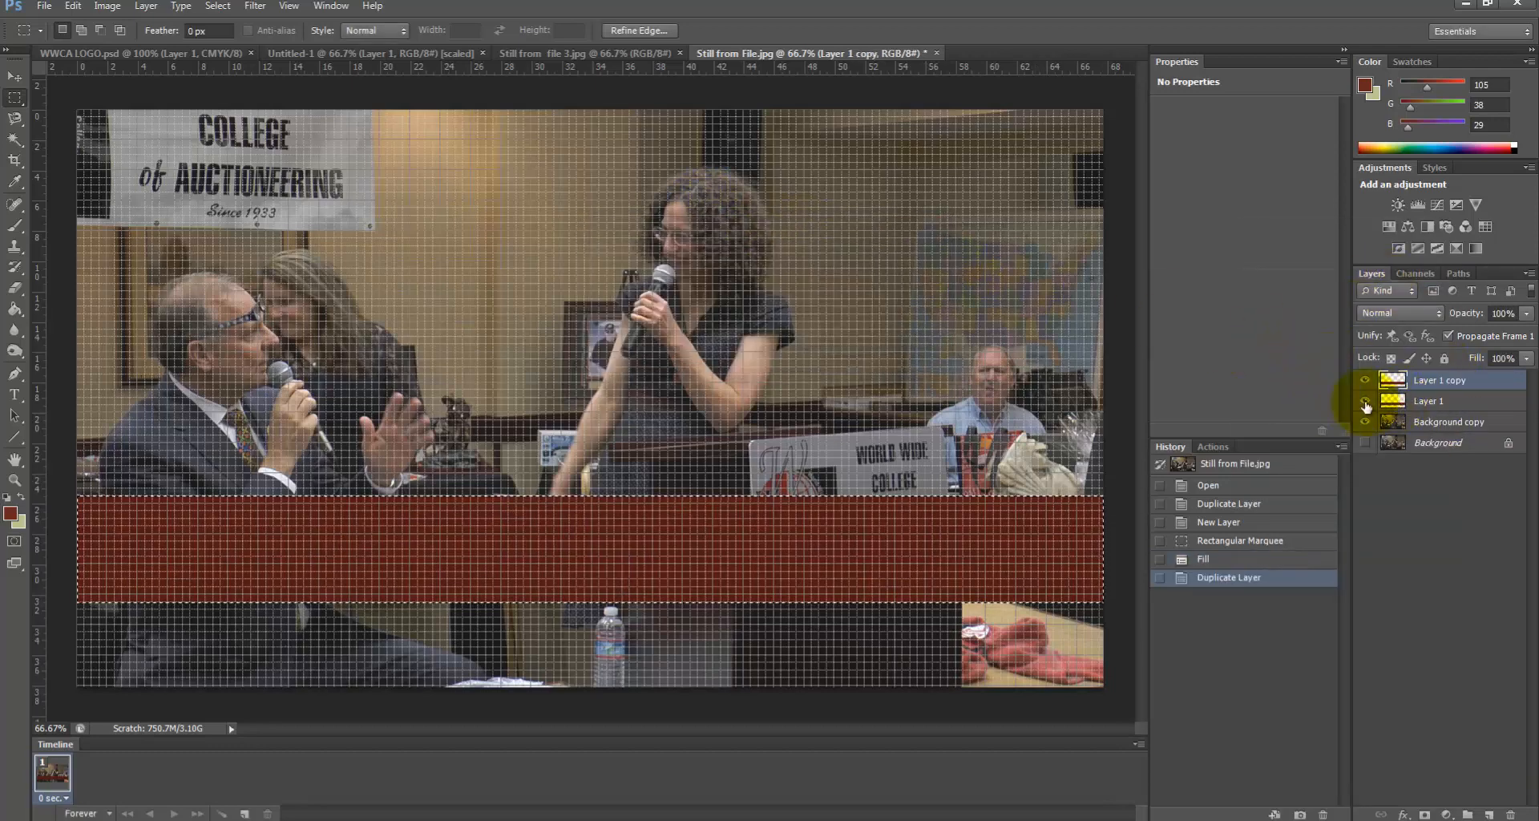
pyautogui.click(1365, 402)
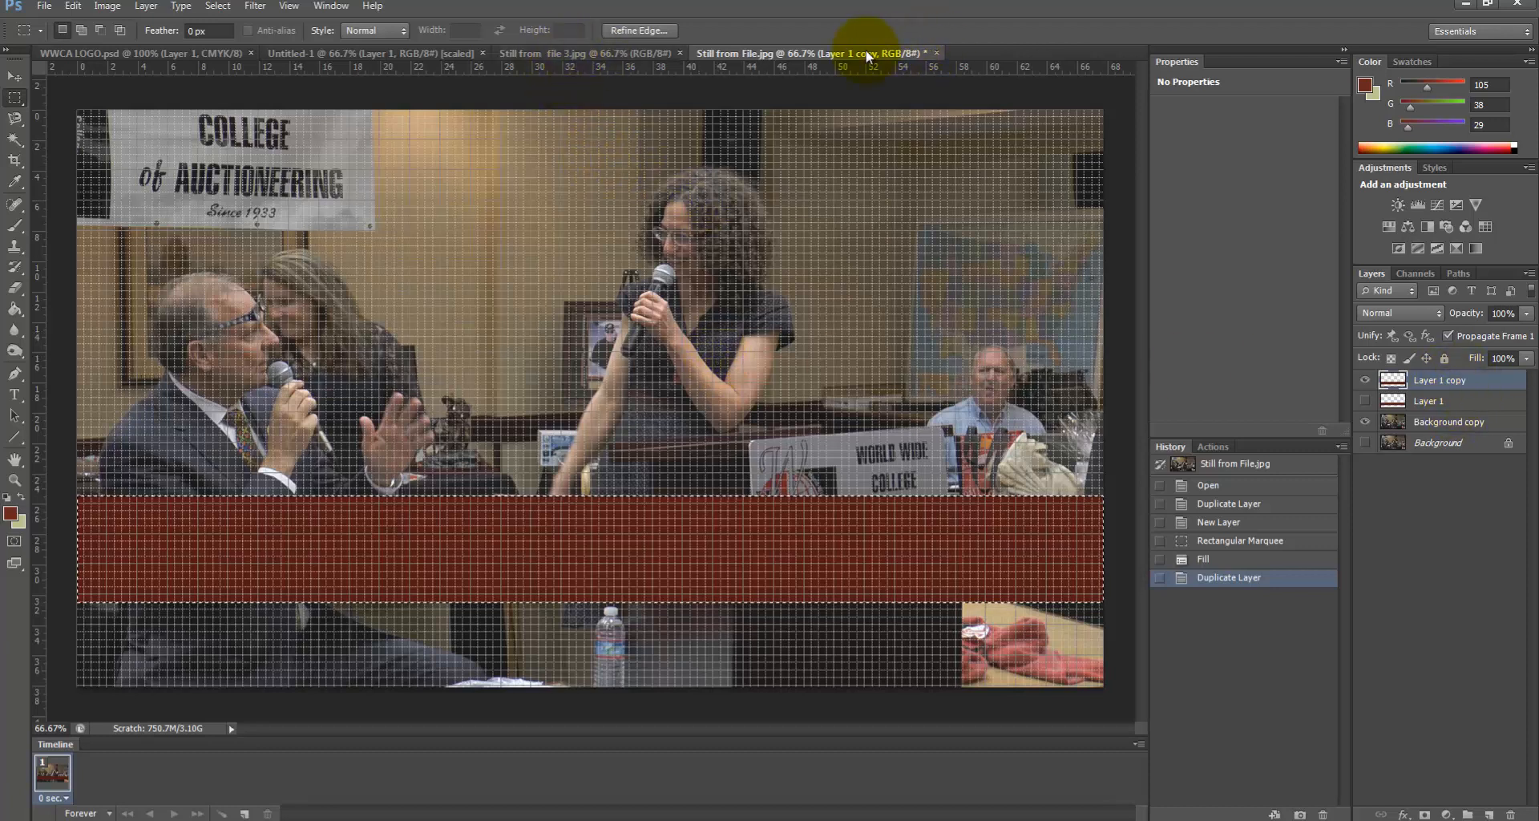
# Invert the selection around the red bar and feather it by 50 pixels
pyautogui.rightClick(695, 552)
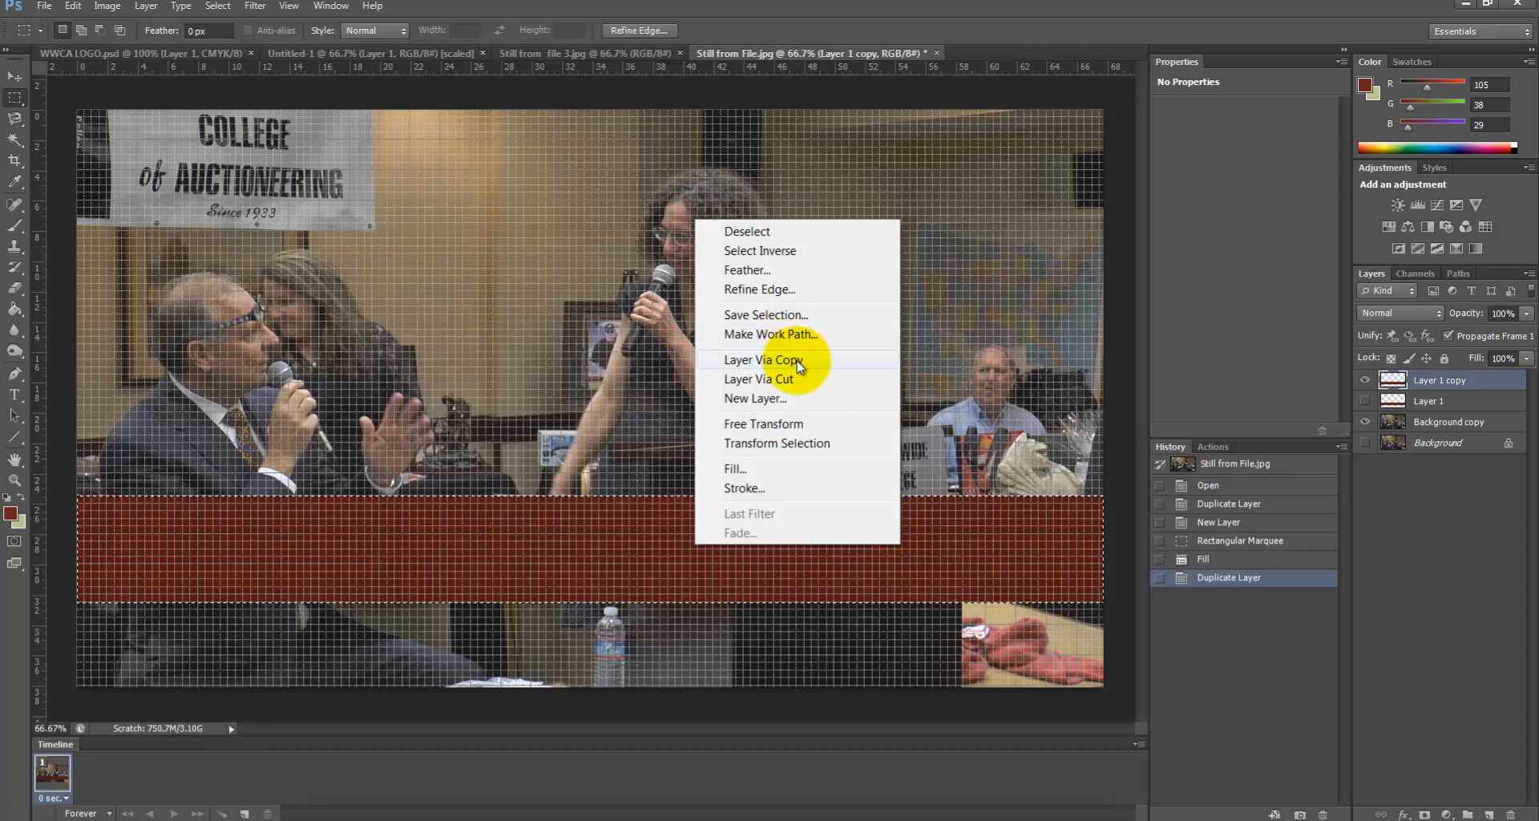
pyautogui.click(785, 248)
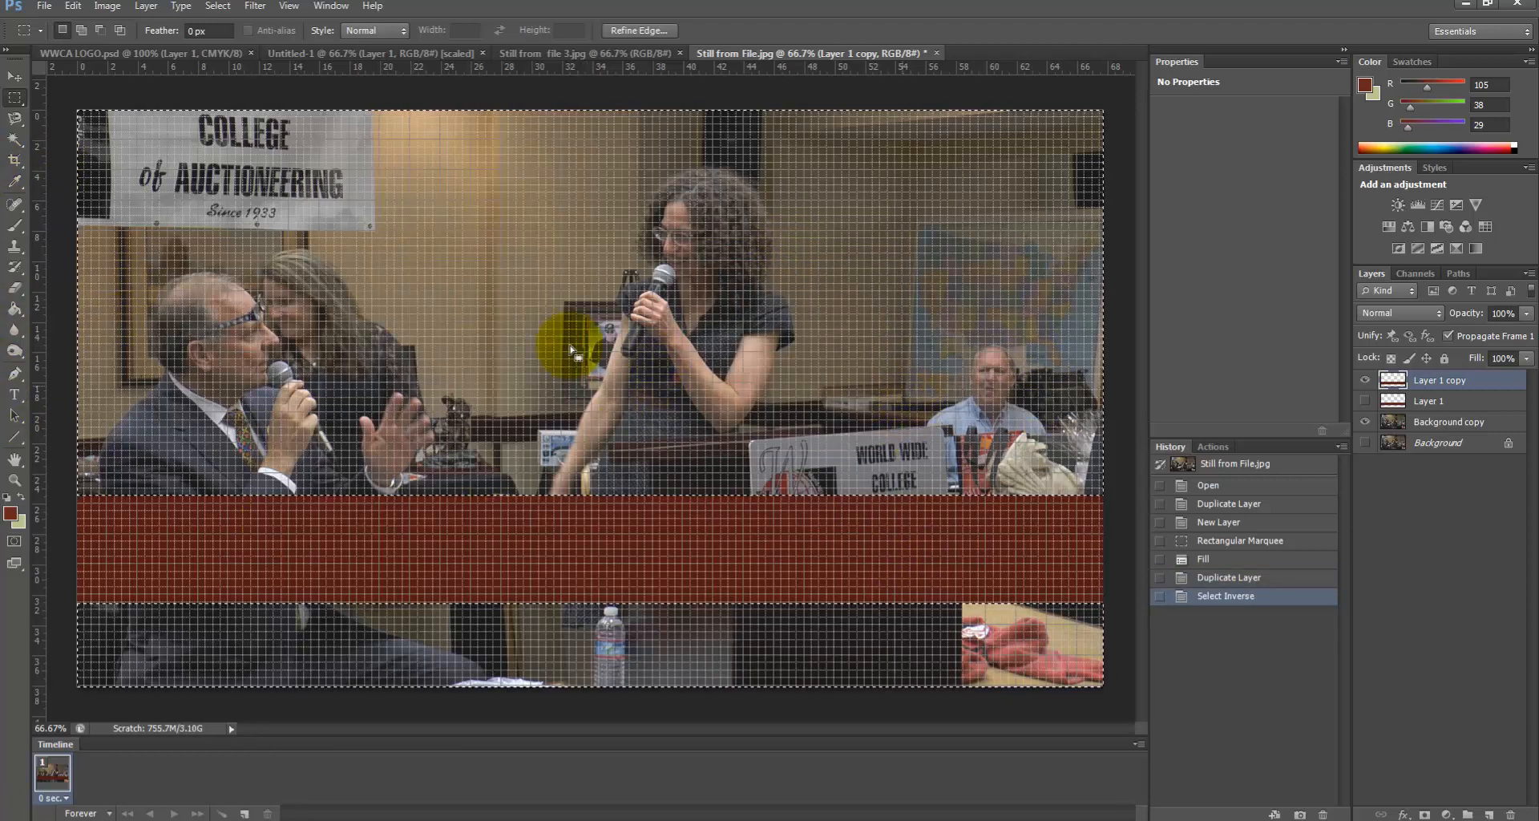
pyautogui.rightClick(242, 258)
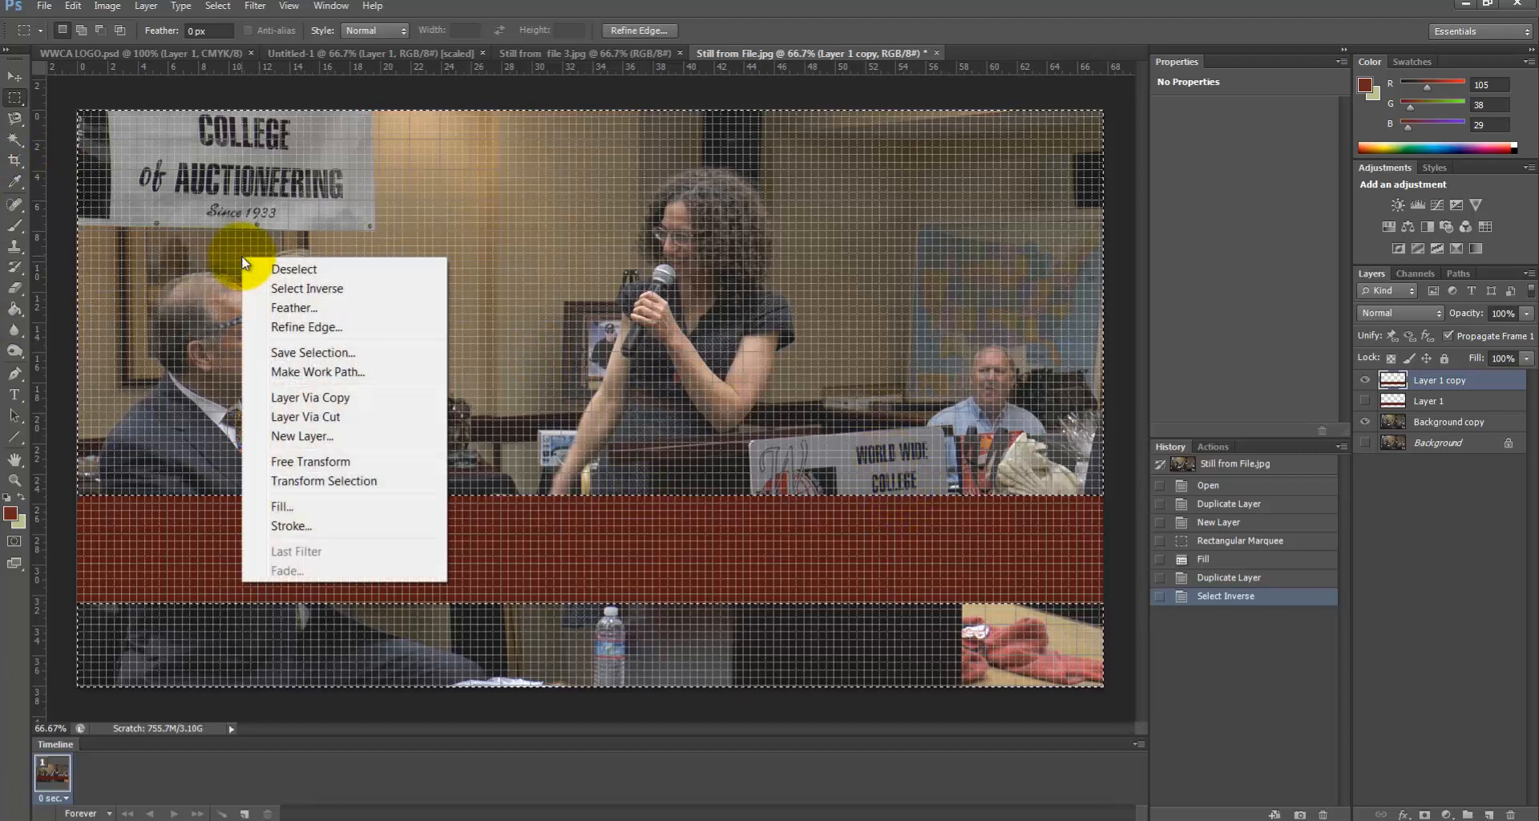
pyautogui.click(285, 307)
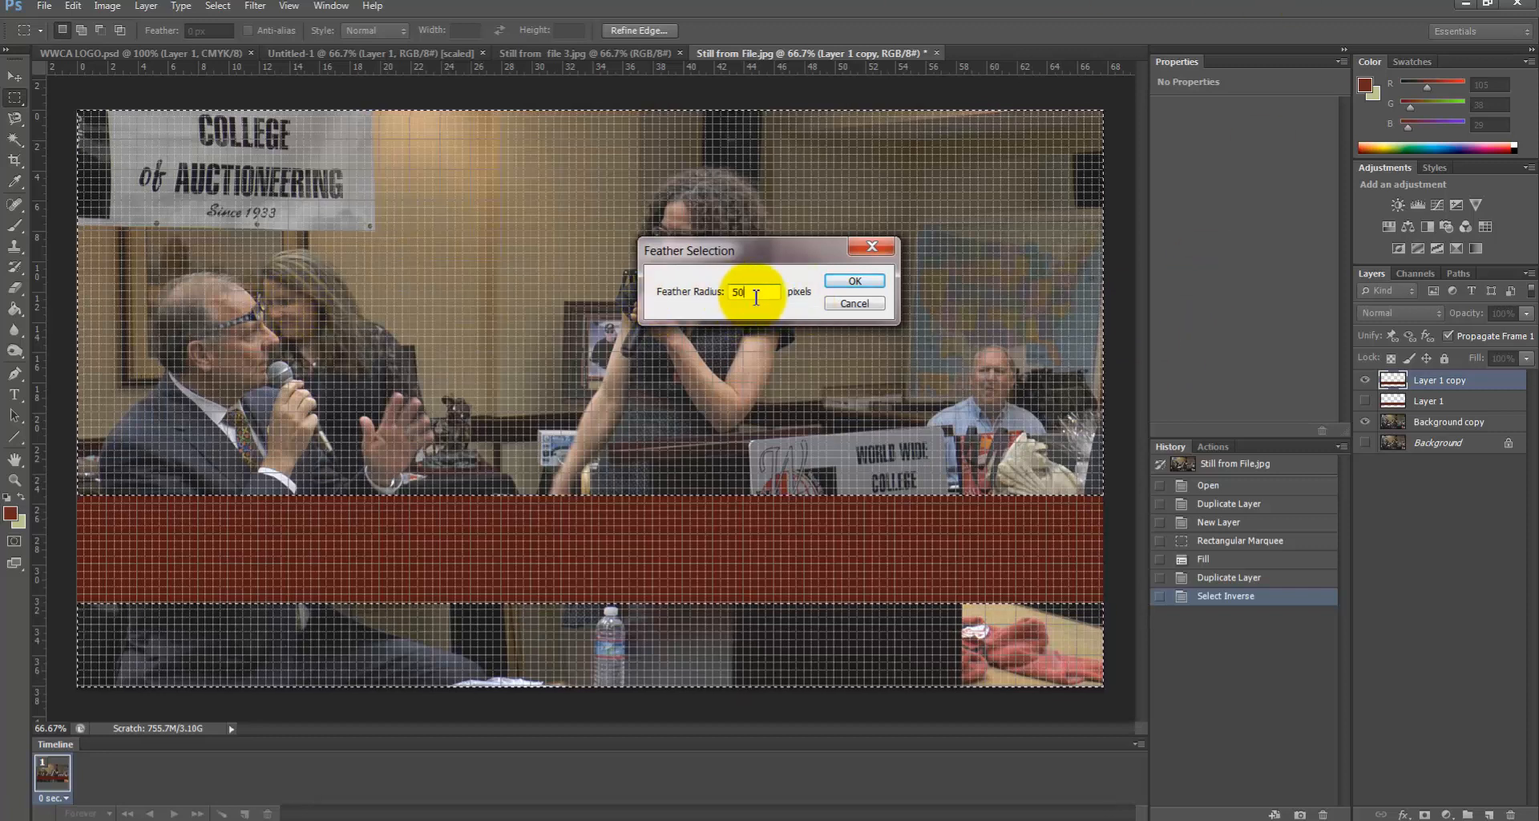
pyautogui.press('Return')
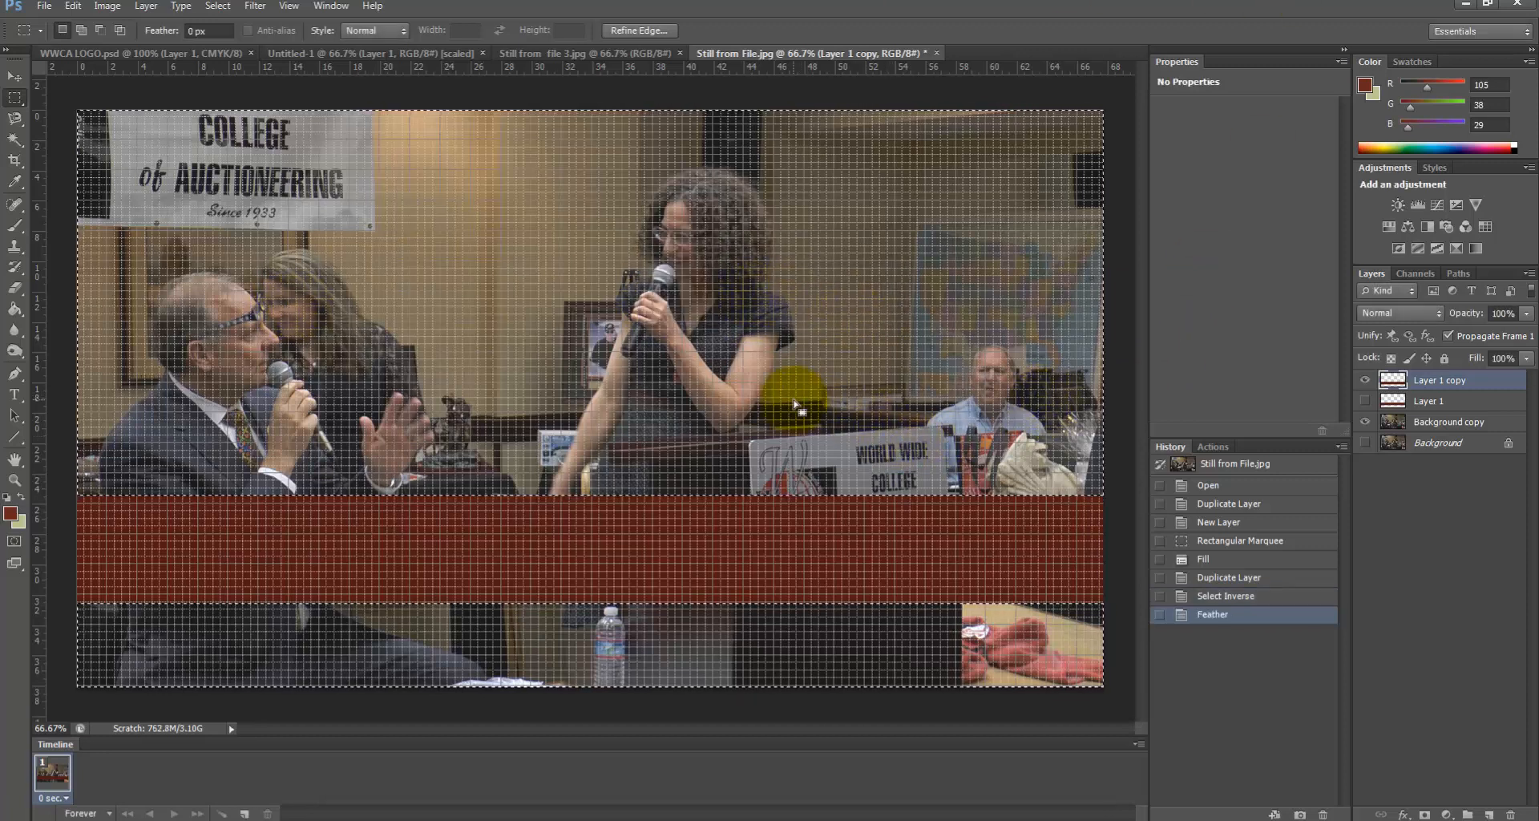
# Clear the feathered area on Layer 1 copy to soften the bar's edges, and hide the grid and selection extras
pyautogui.click(75, 8)
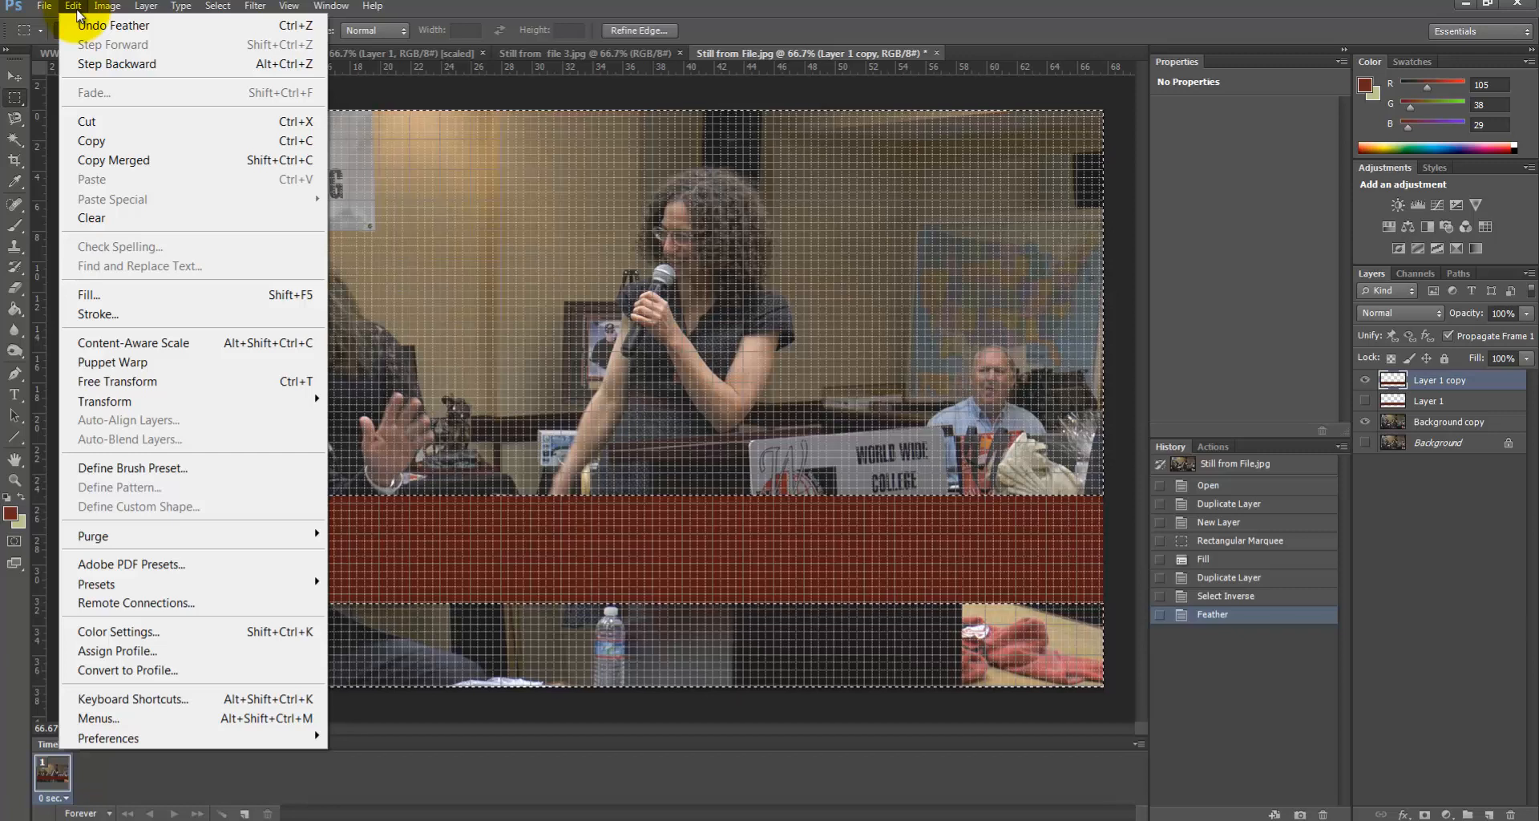
pyautogui.click(104, 219)
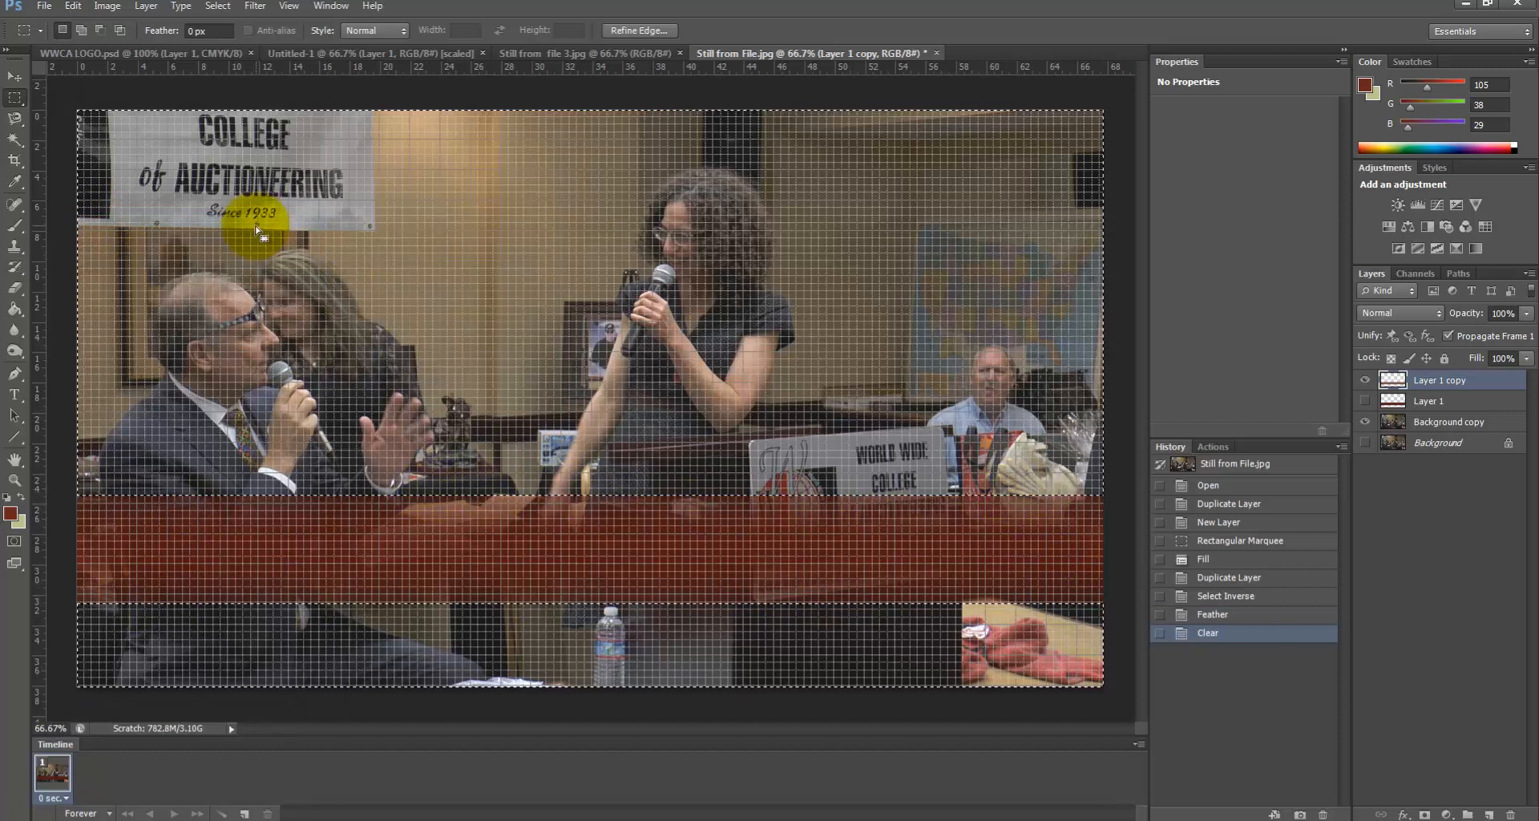
pyautogui.click(290, 7)
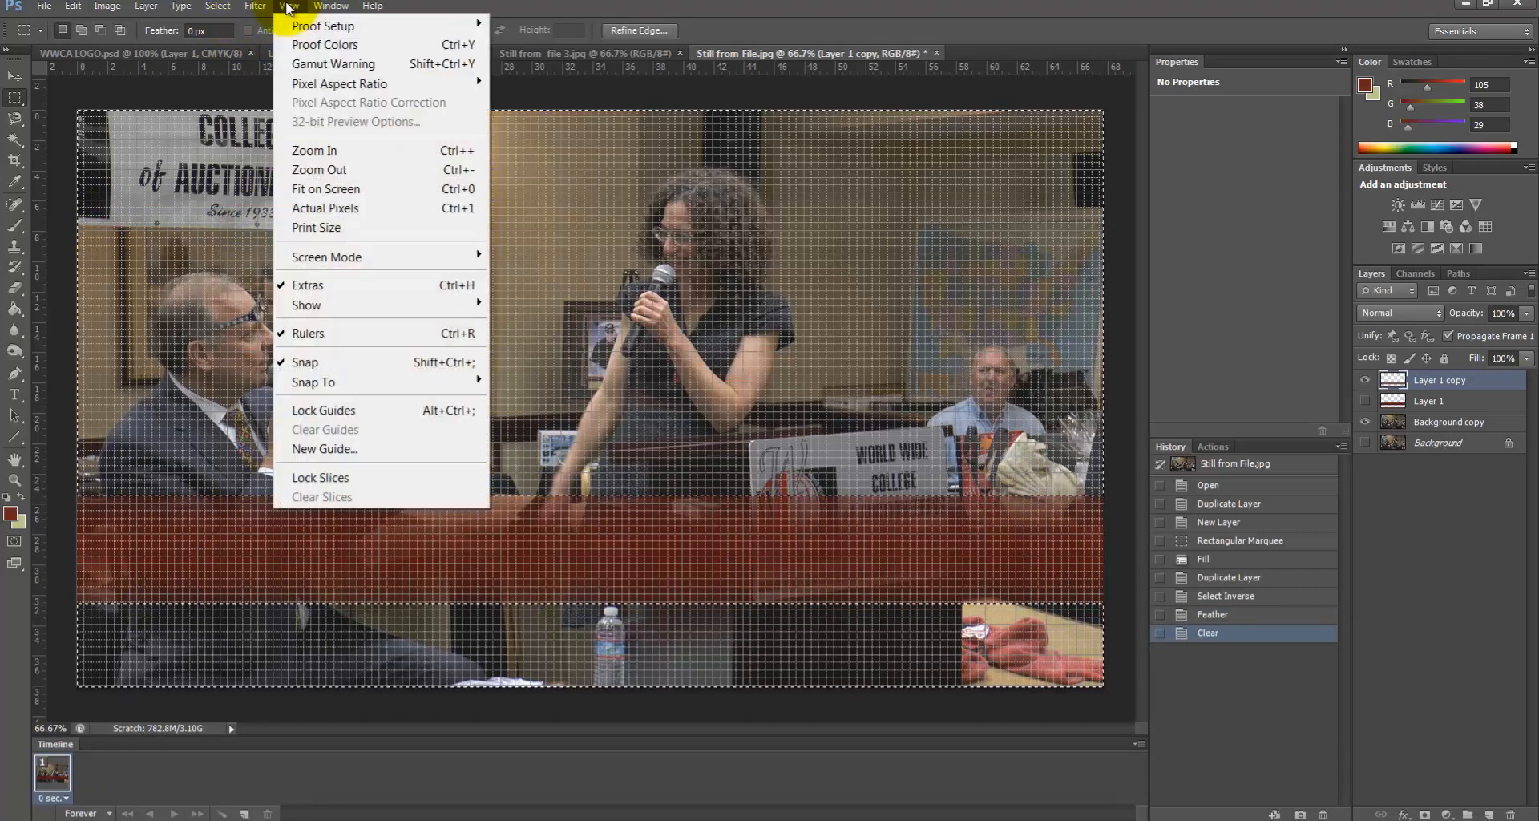
pyautogui.click(283, 286)
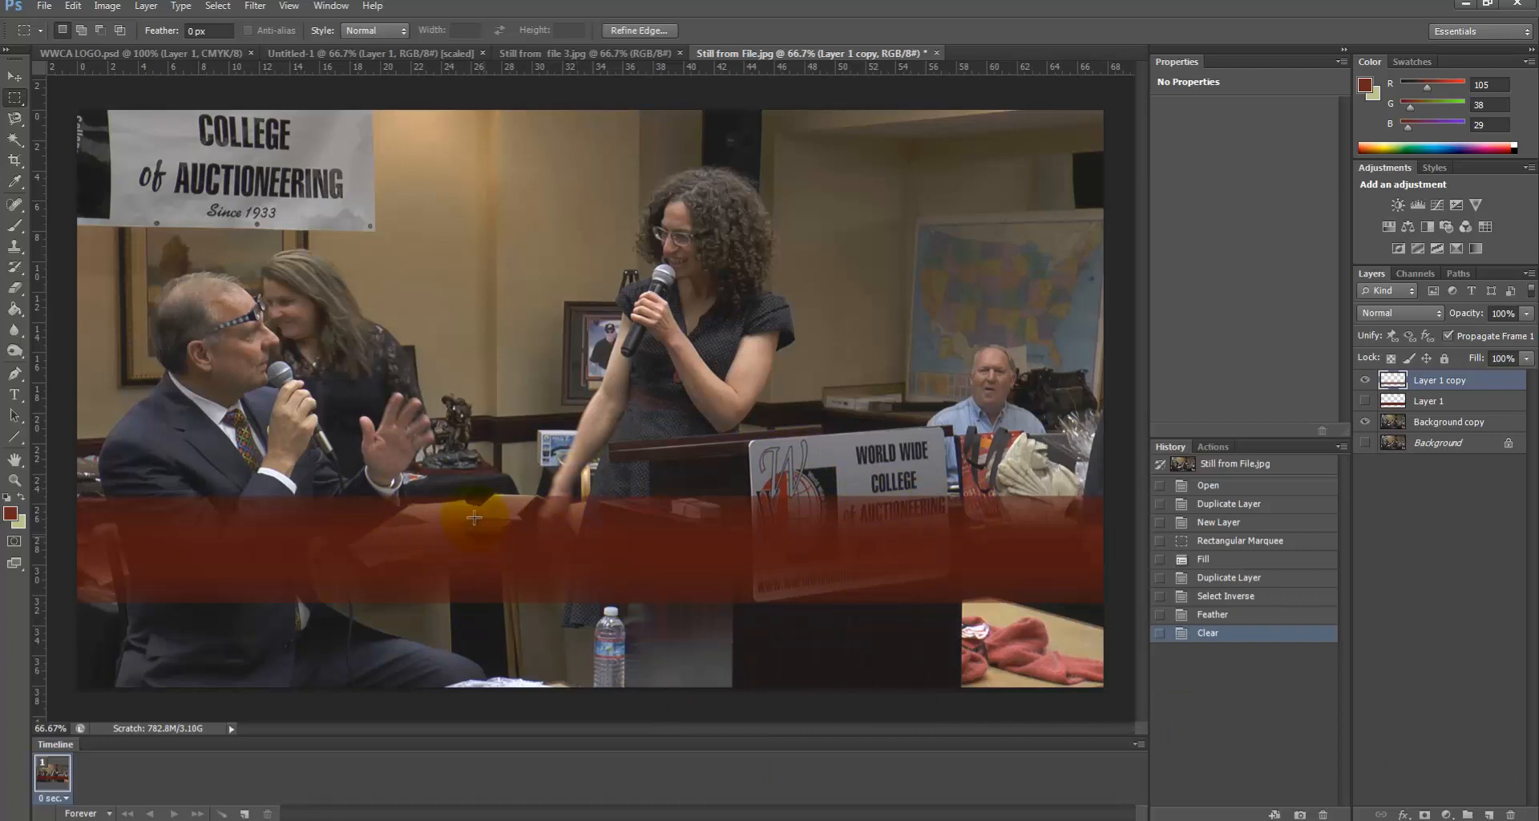
# Make a new full-width rectangular marquee just inside the red bar, about 5 cm tall, and feather it by 50 pixels
pyautogui.click(327, 346)
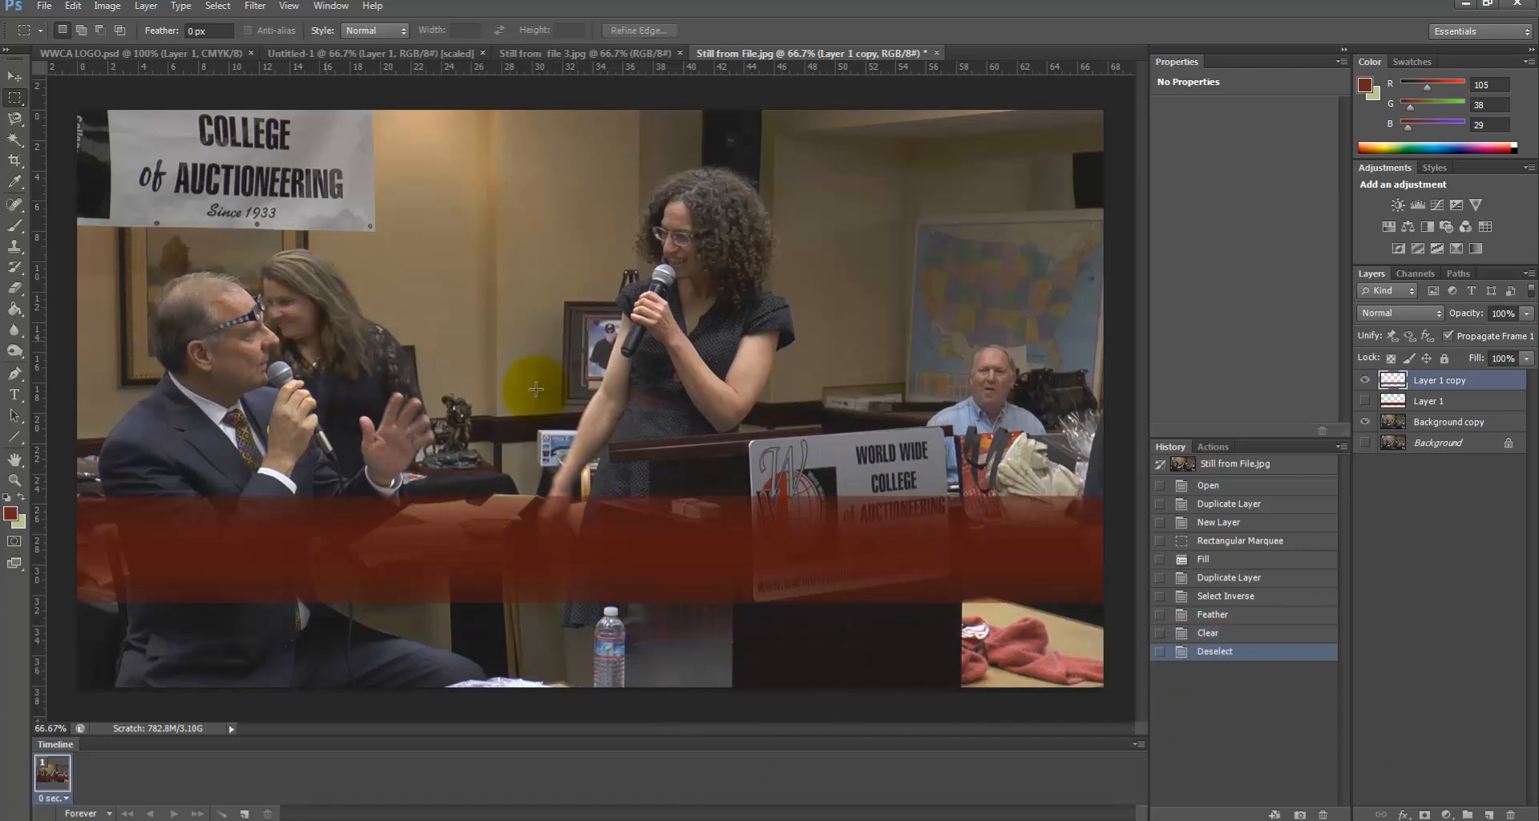
pyautogui.click(1230, 633)
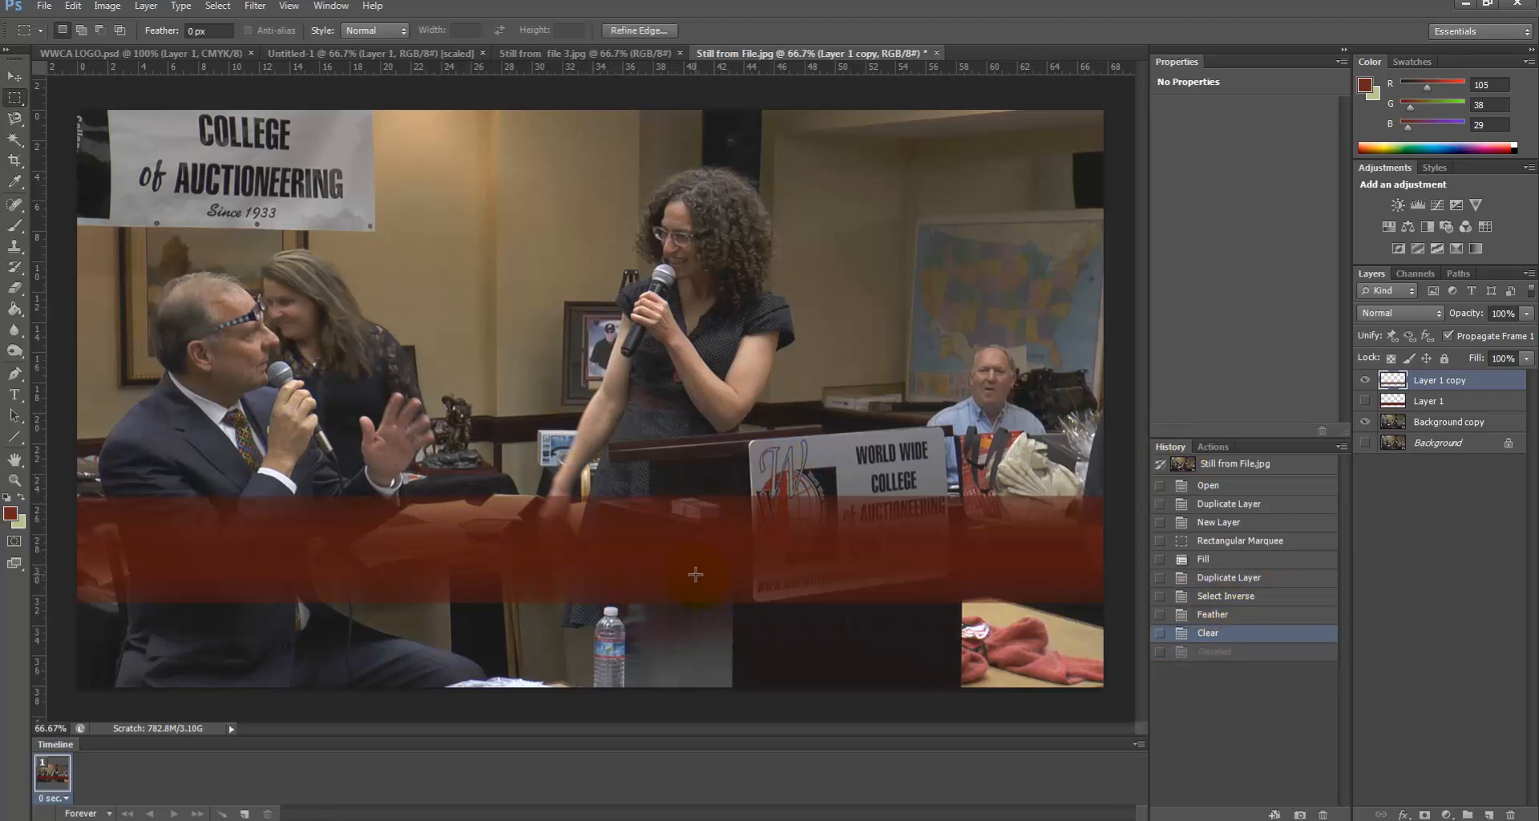
pyautogui.moveTo(74, 510); pyautogui.dragTo(1112, 588)
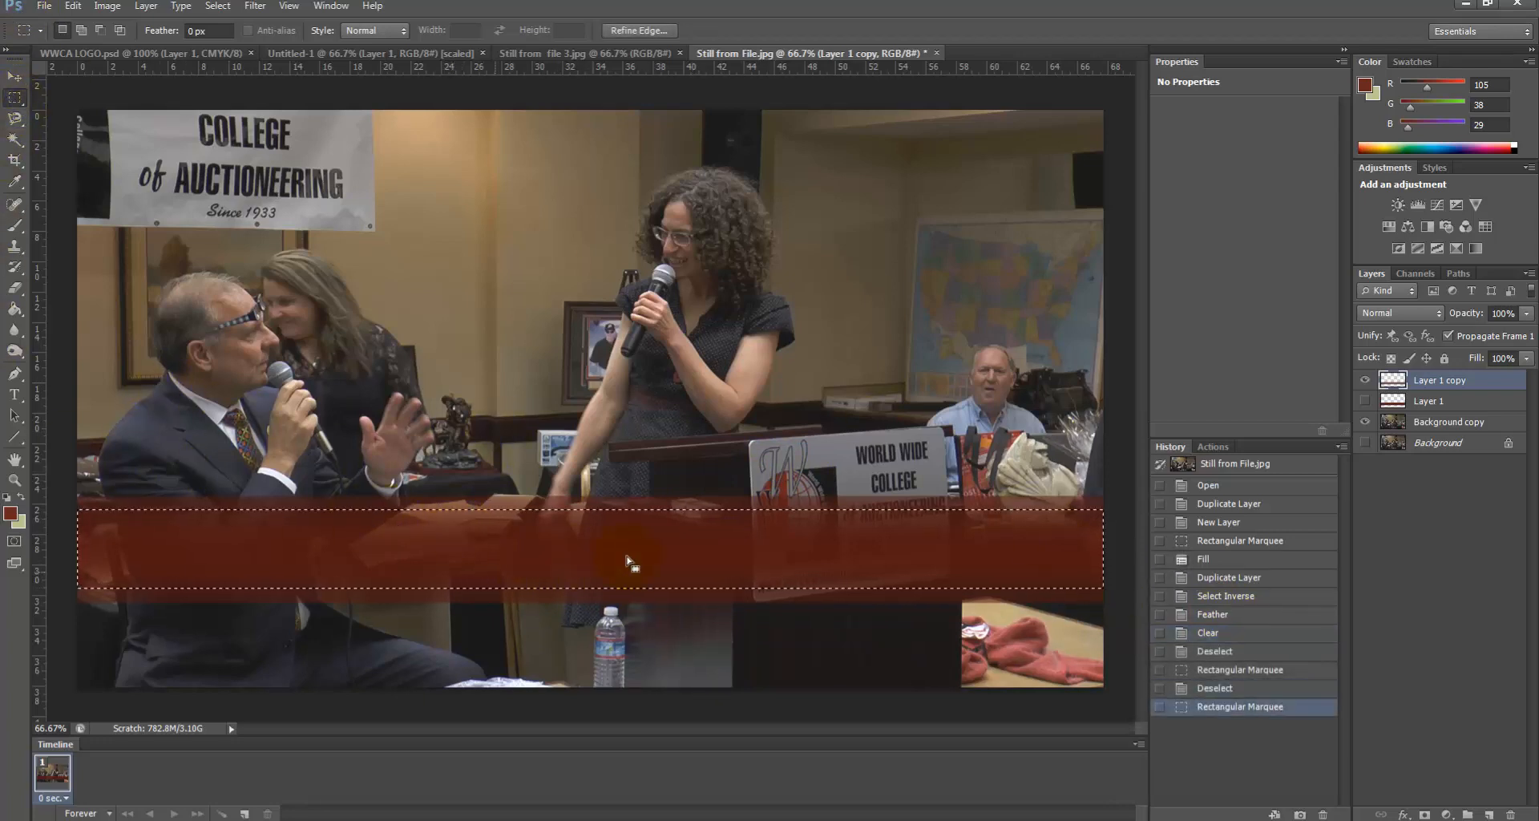
pyautogui.rightClick(762, 559)
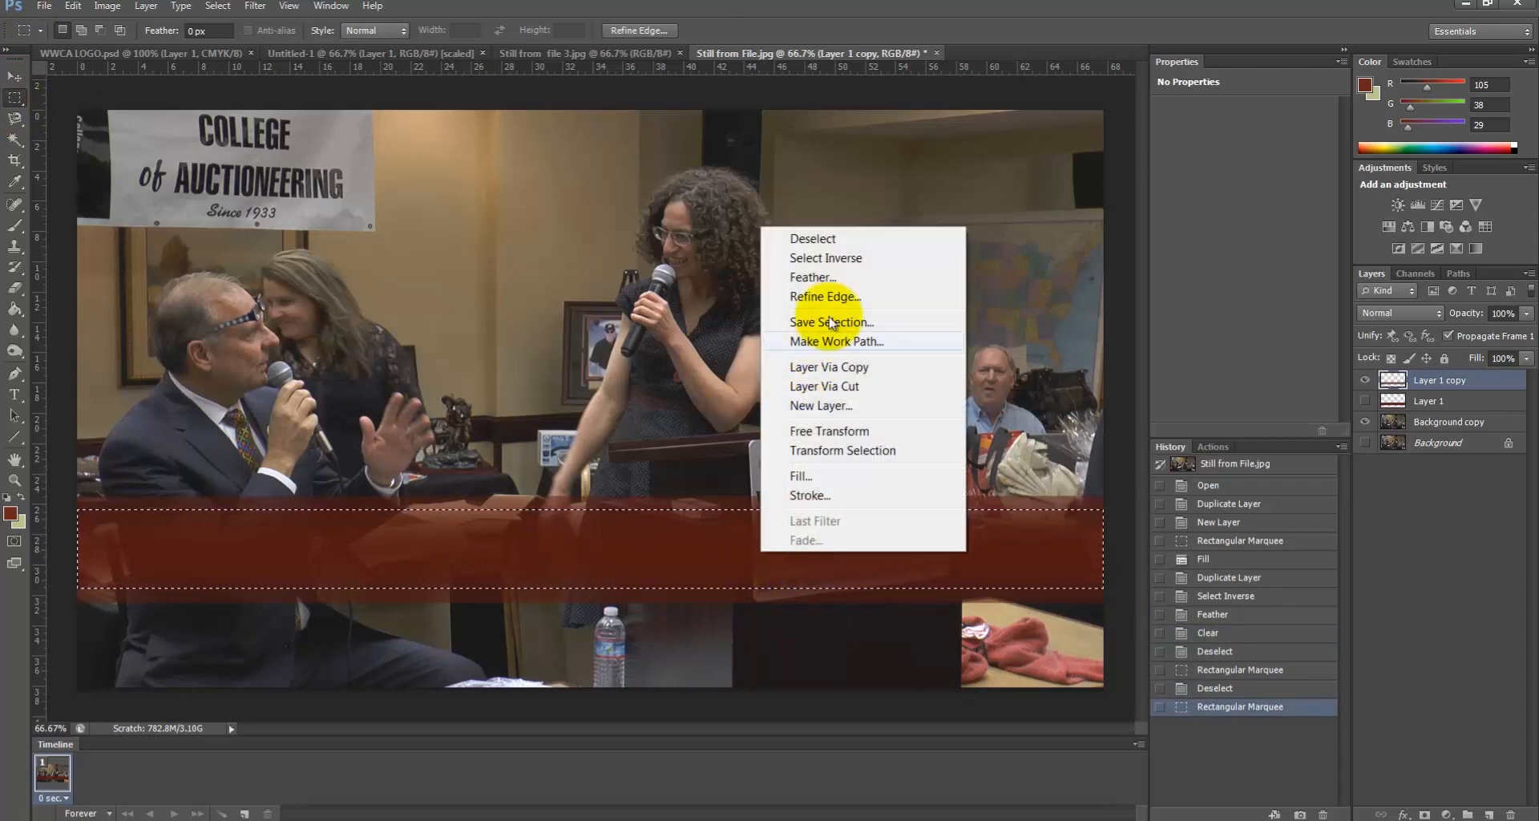
pyautogui.click(846, 277)
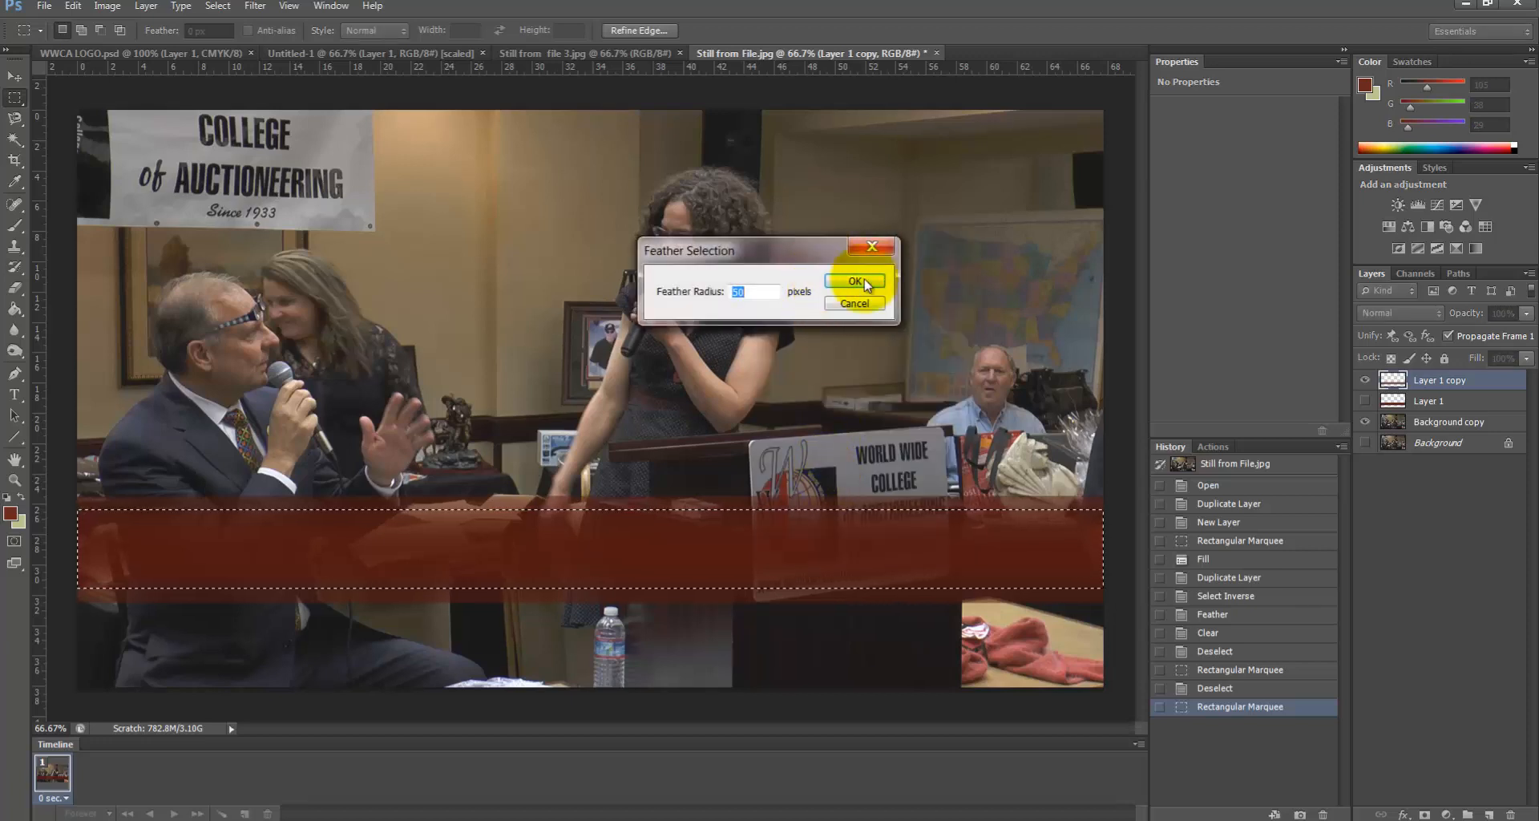
pyautogui.click(859, 283)
# Invert the feathered selection and clear it twice on Layer 1 copy to fade the bar's edges further, then deselect
pyautogui.rightClick(725, 545)
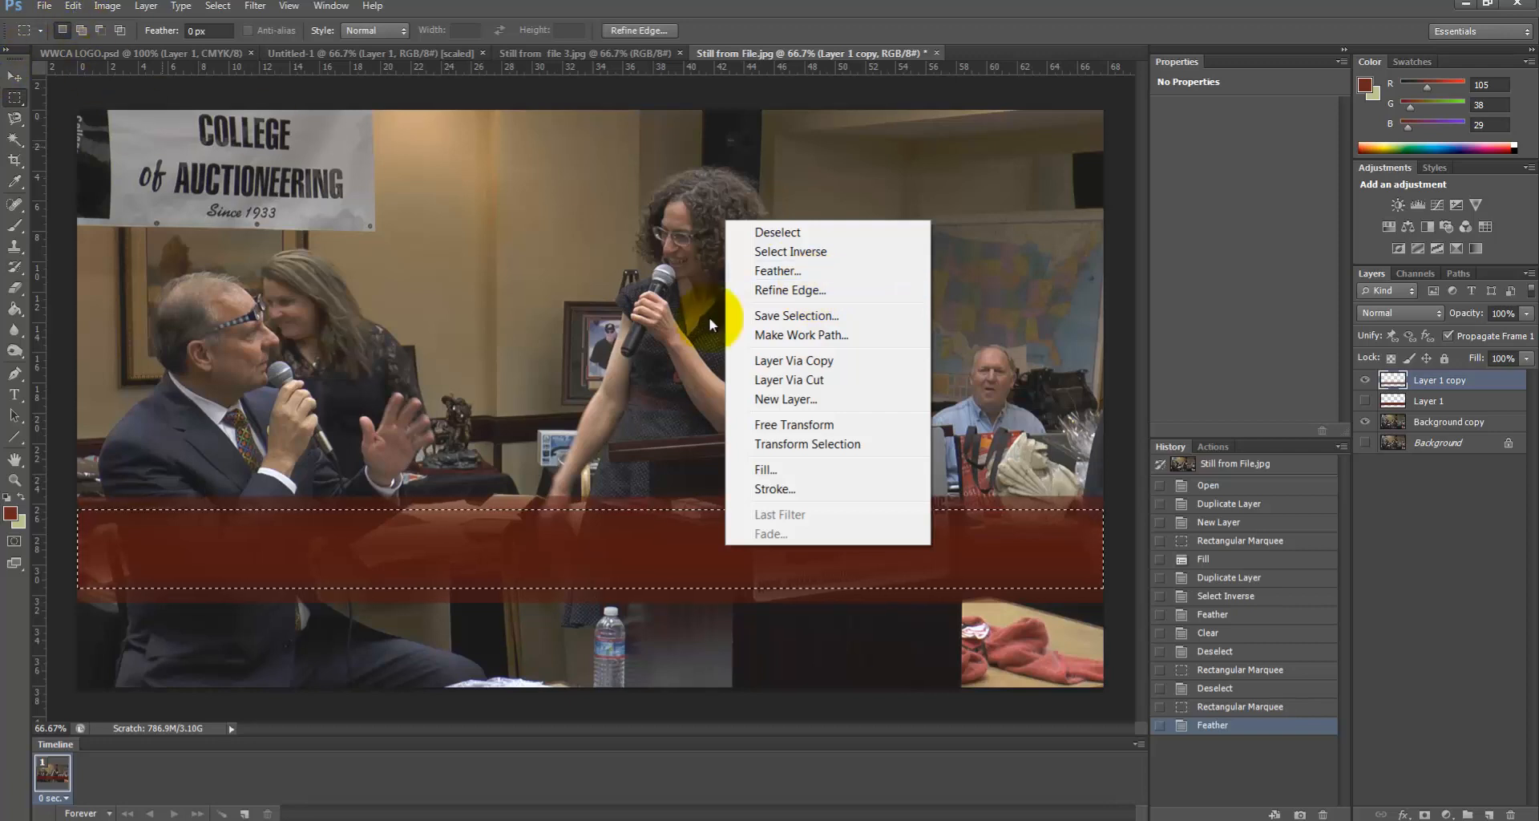
pyautogui.click(809, 253)
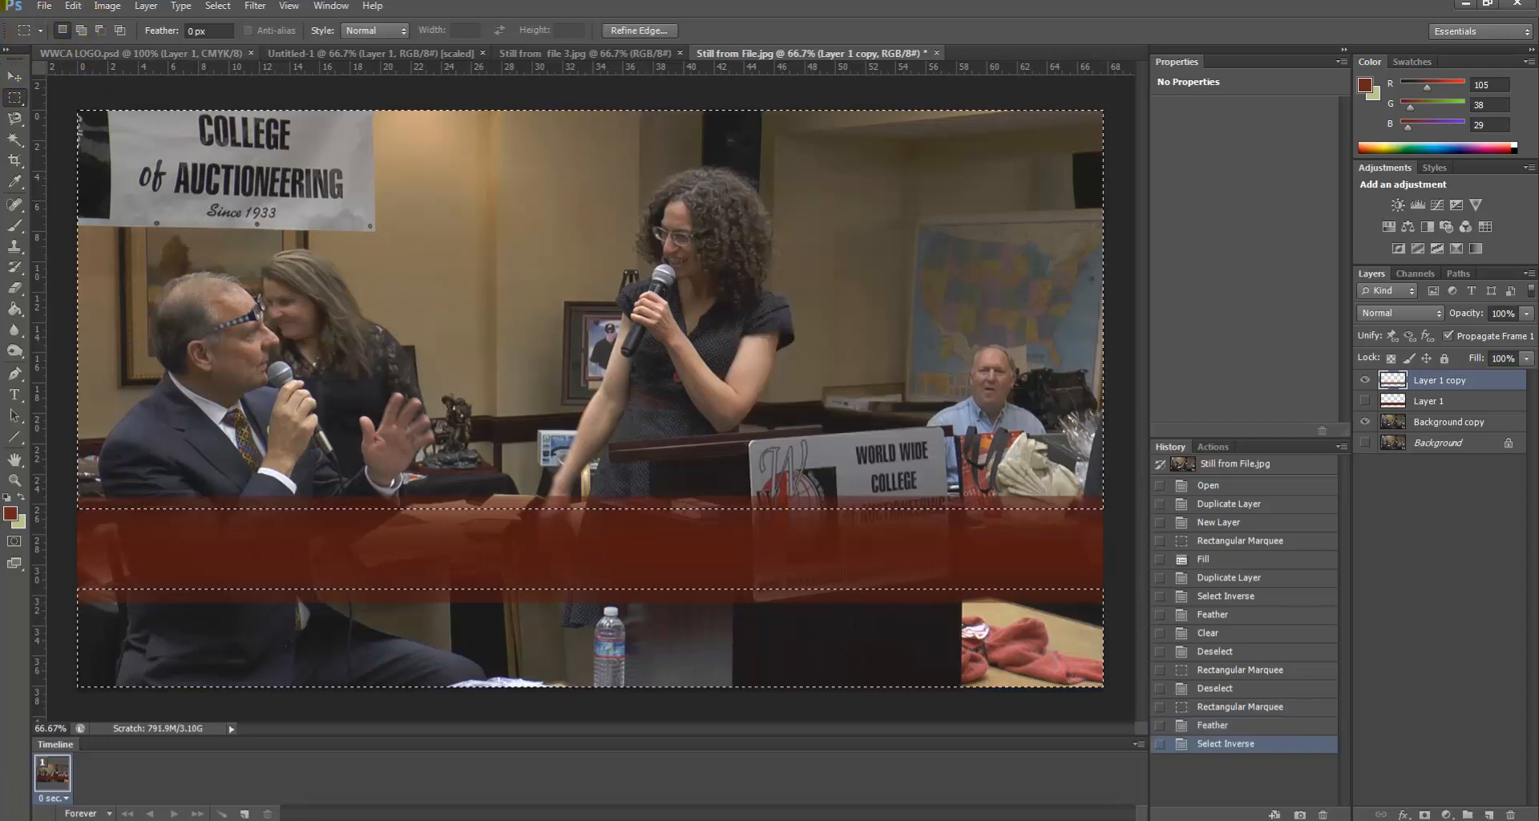
pyautogui.click(73, 6)
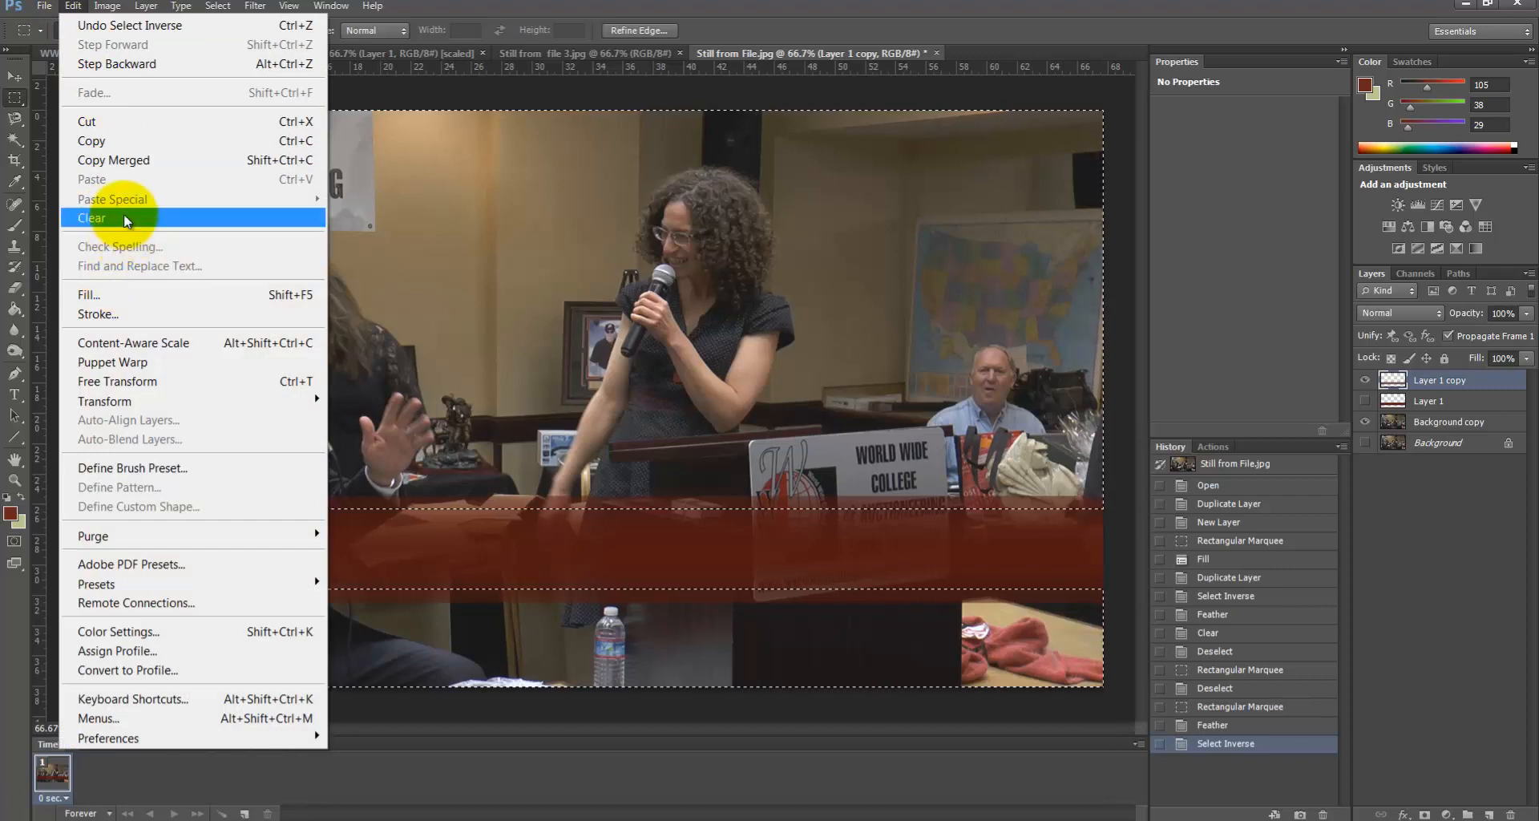
pyautogui.click(124, 218)
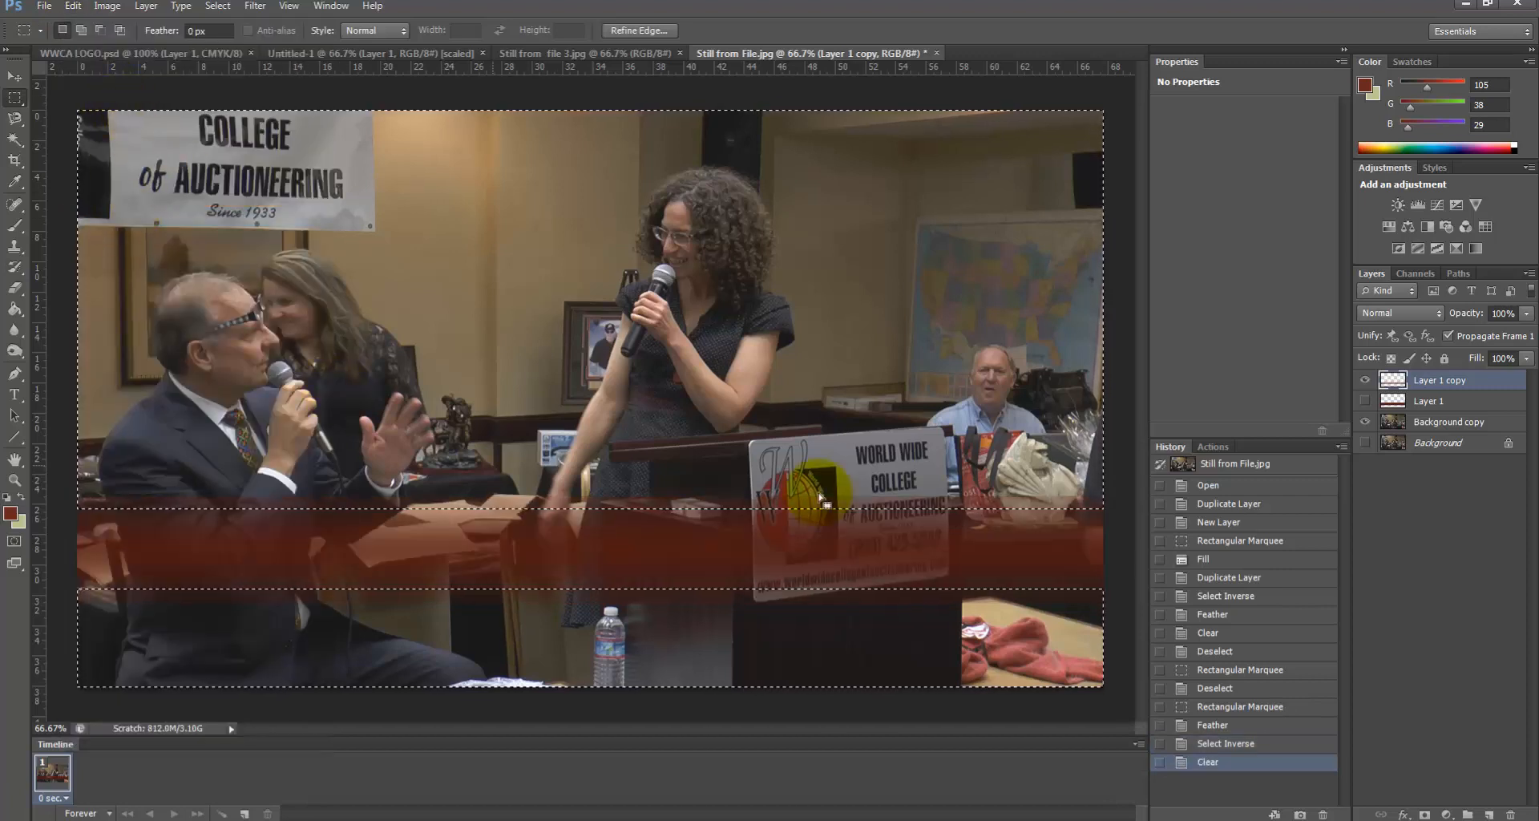
pyautogui.click(75, 6)
pyautogui.click(158, 227)
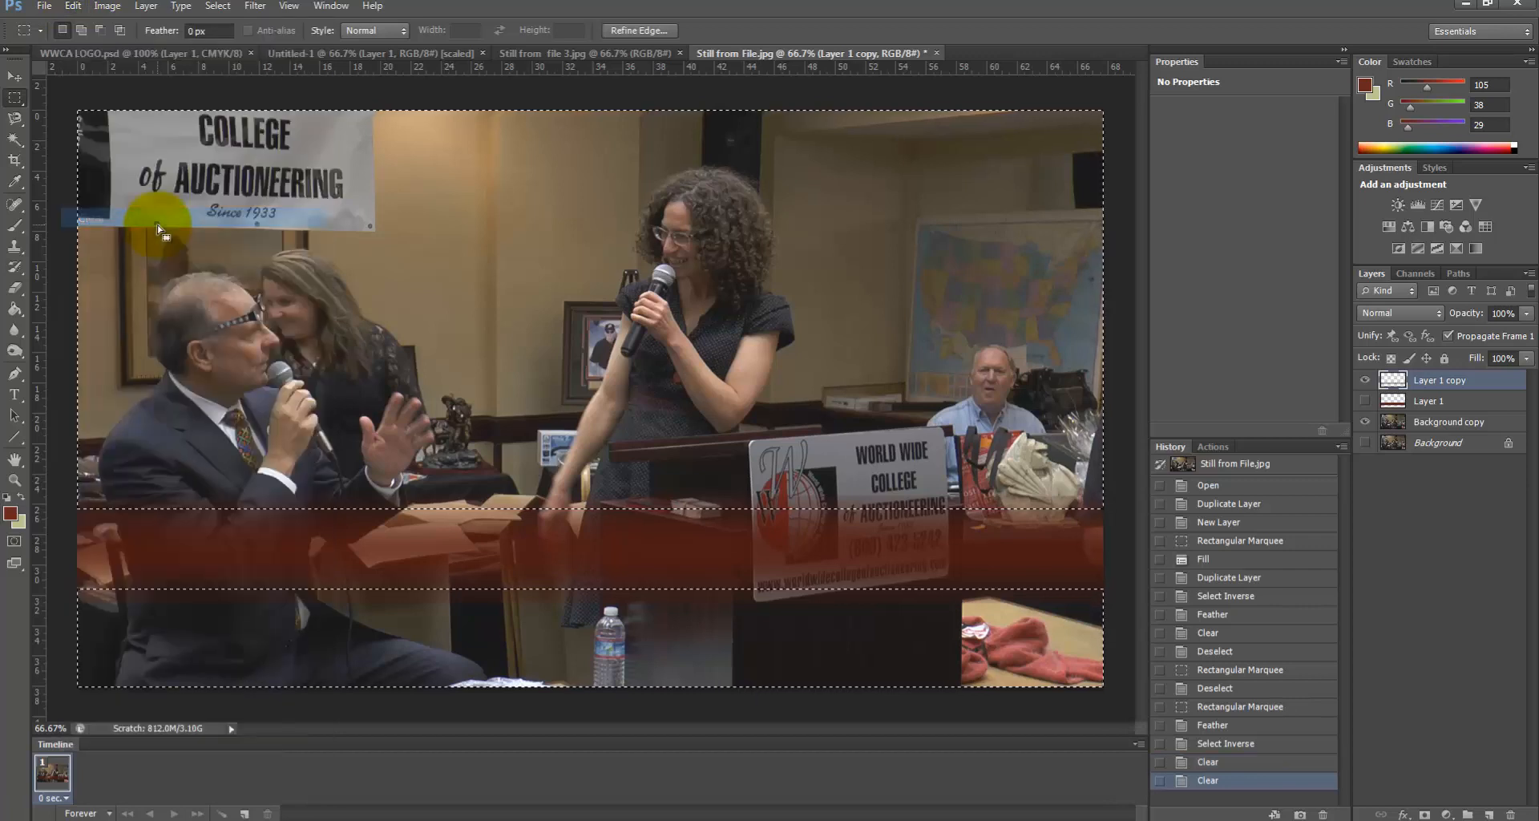
pyautogui.click(1086, 616)
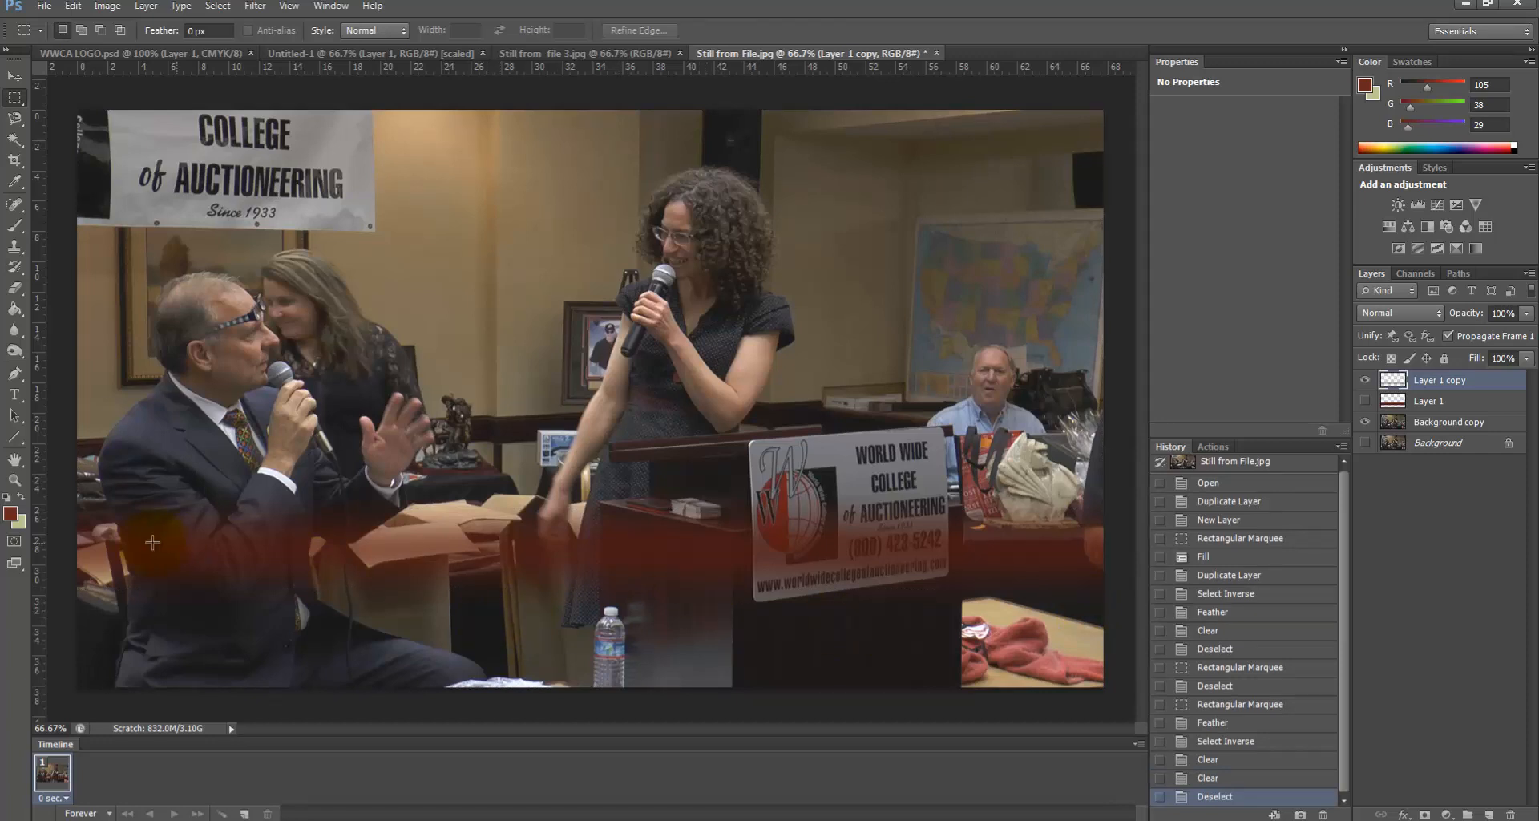
# Add a text box about 37 cm wide over the faded red bar and enter the speaker's full name
pyautogui.click(15, 396)
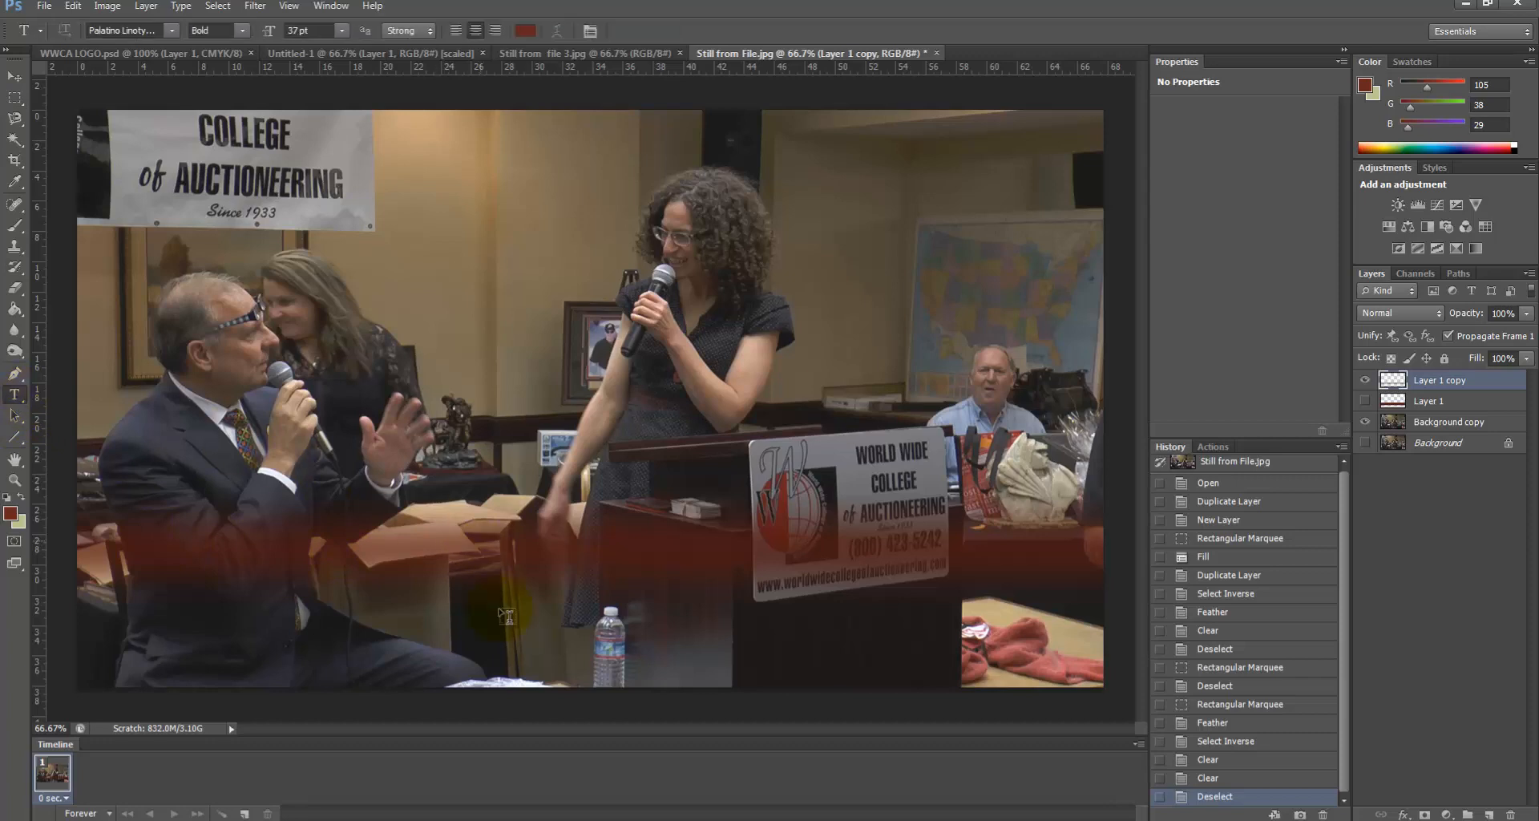
pyautogui.moveTo(295, 525); pyautogui.dragTo(850, 579)
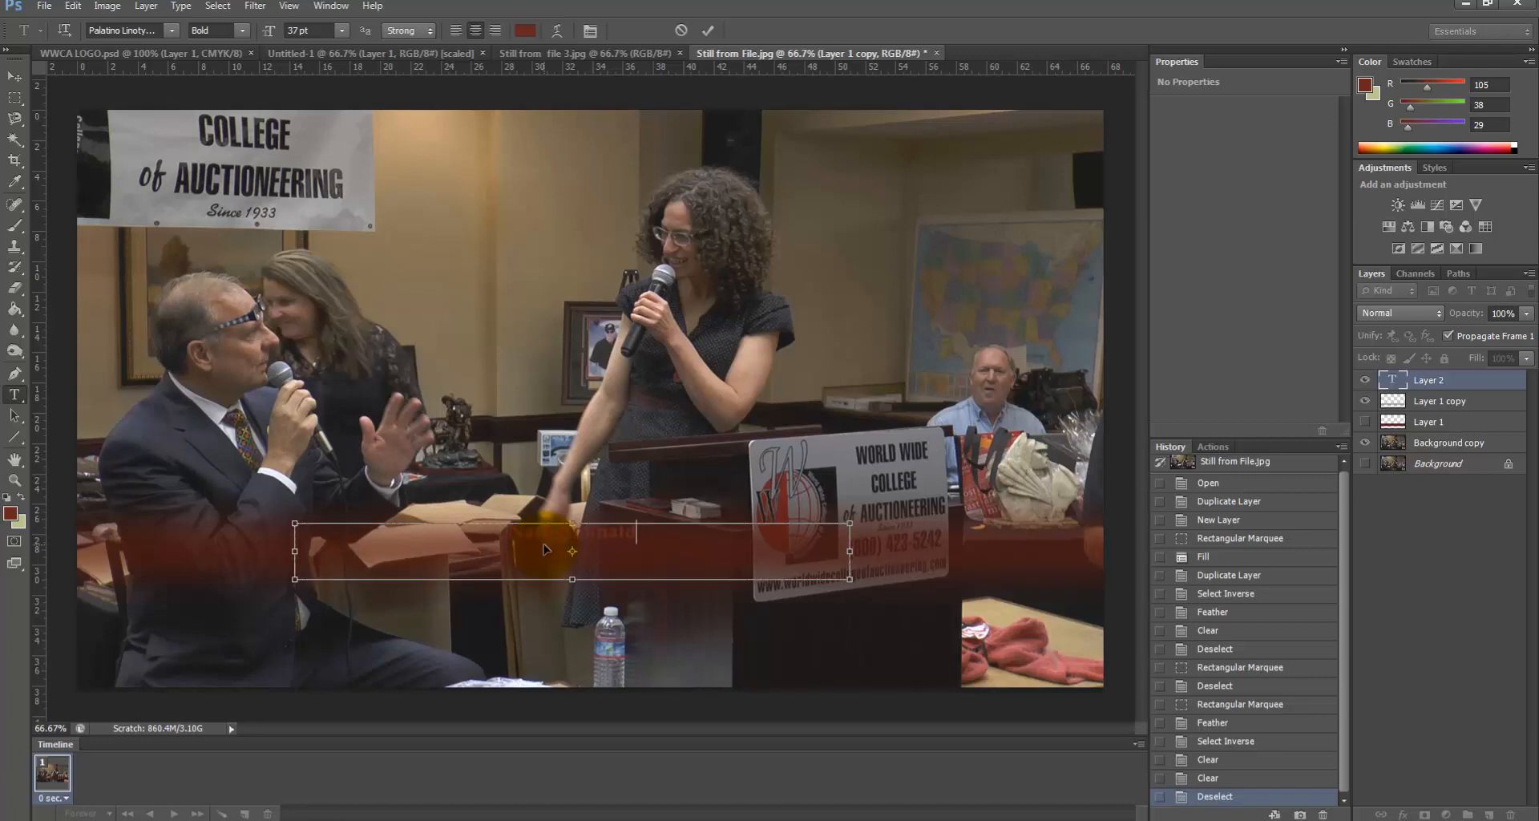
# Select the whole name text and change its color to a pale yellow-green, trying beige and green shades along the way
pyautogui.hotkey('ctrl', 'a')
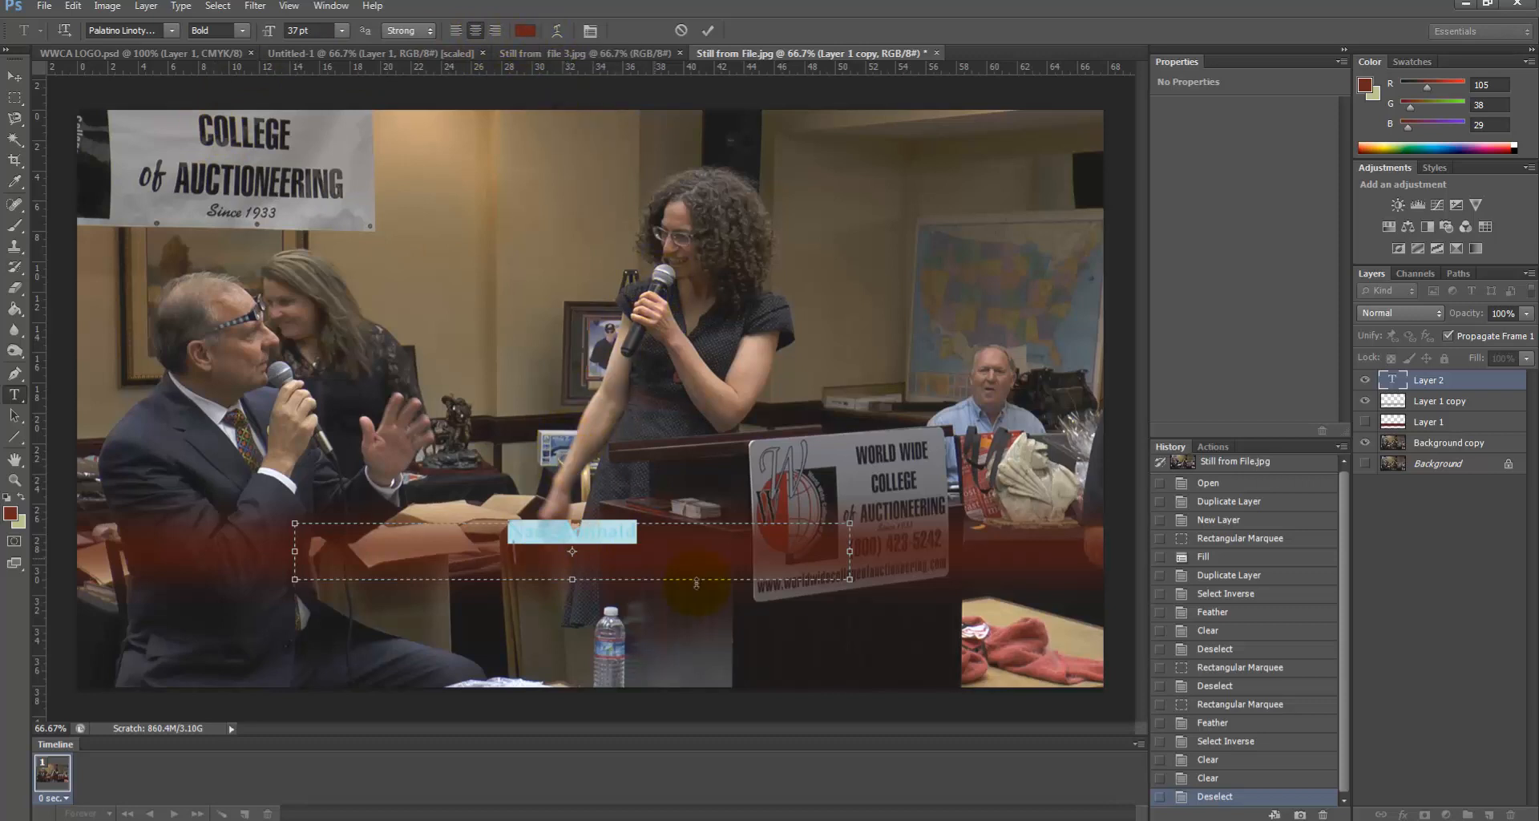
pyautogui.click(525, 32)
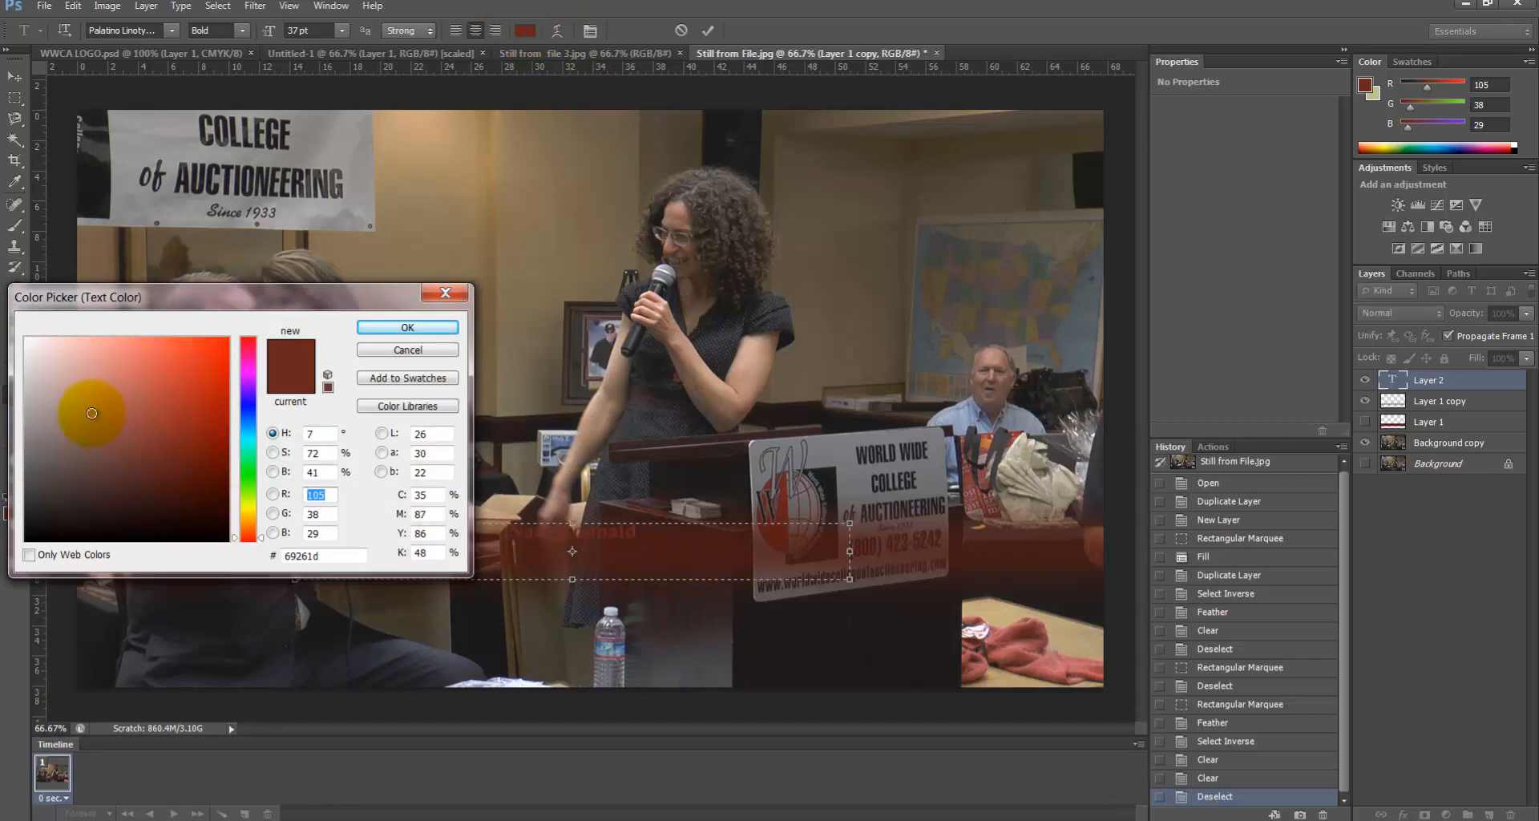
pyautogui.click(50, 378)
pyautogui.click(253, 510)
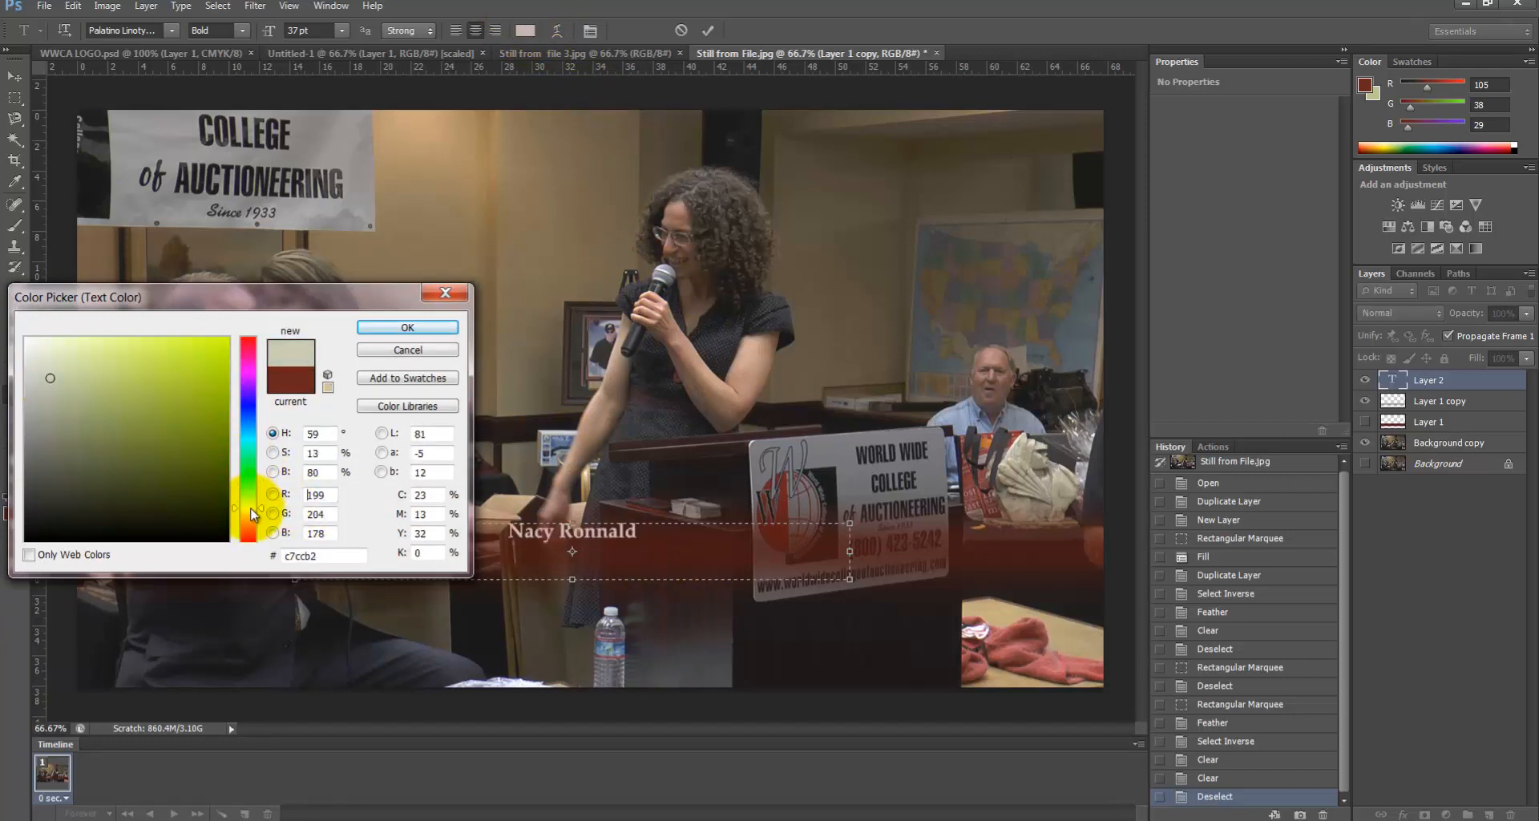
pyautogui.moveTo(252, 510); pyautogui.dragTo(252, 514)
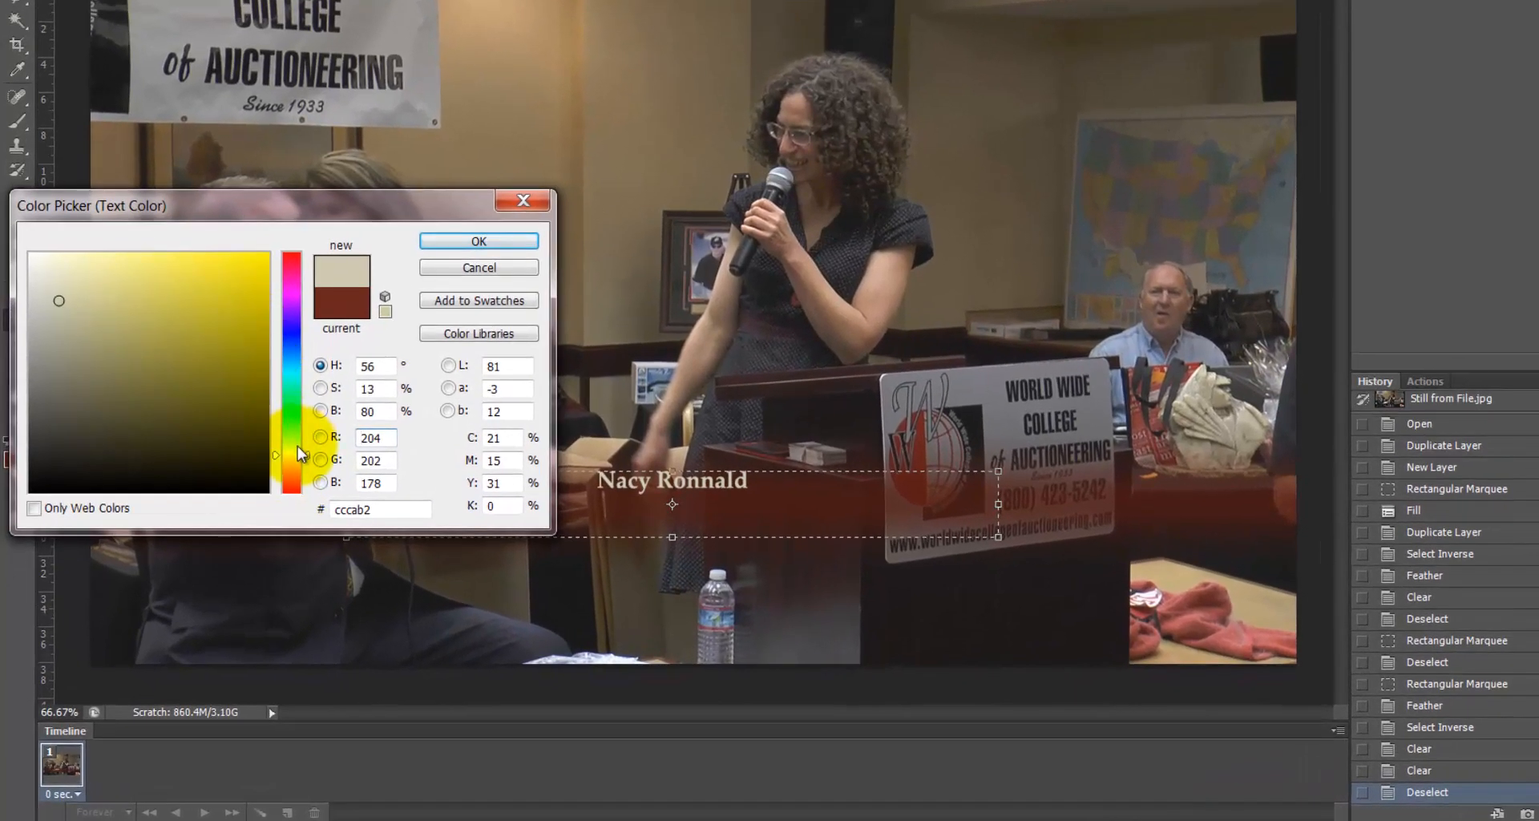
pyautogui.moveTo(297, 445); pyautogui.dragTo(295, 408)
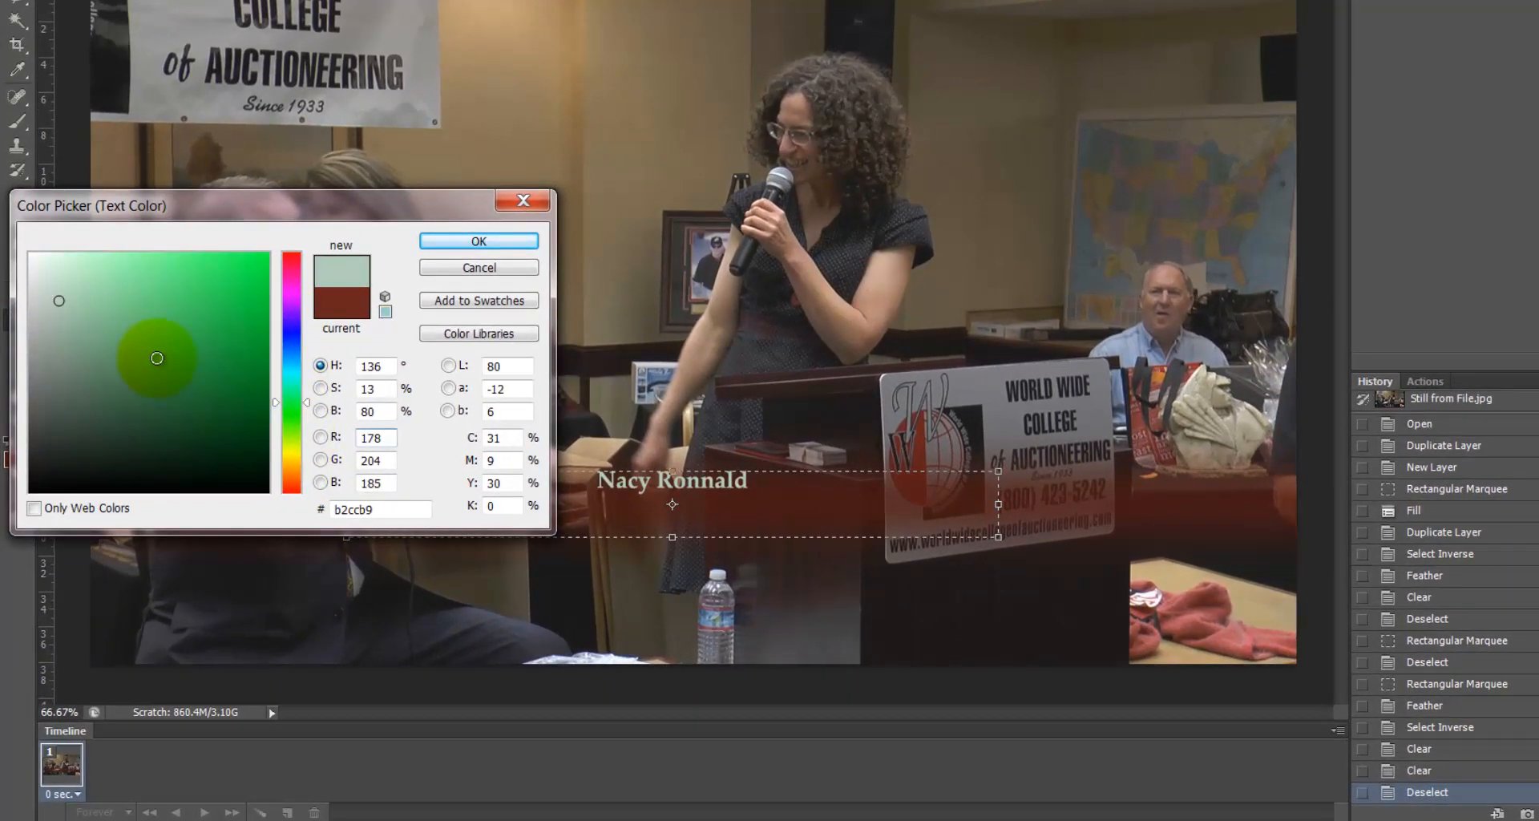
pyautogui.click(157, 358)
pyautogui.click(221, 414)
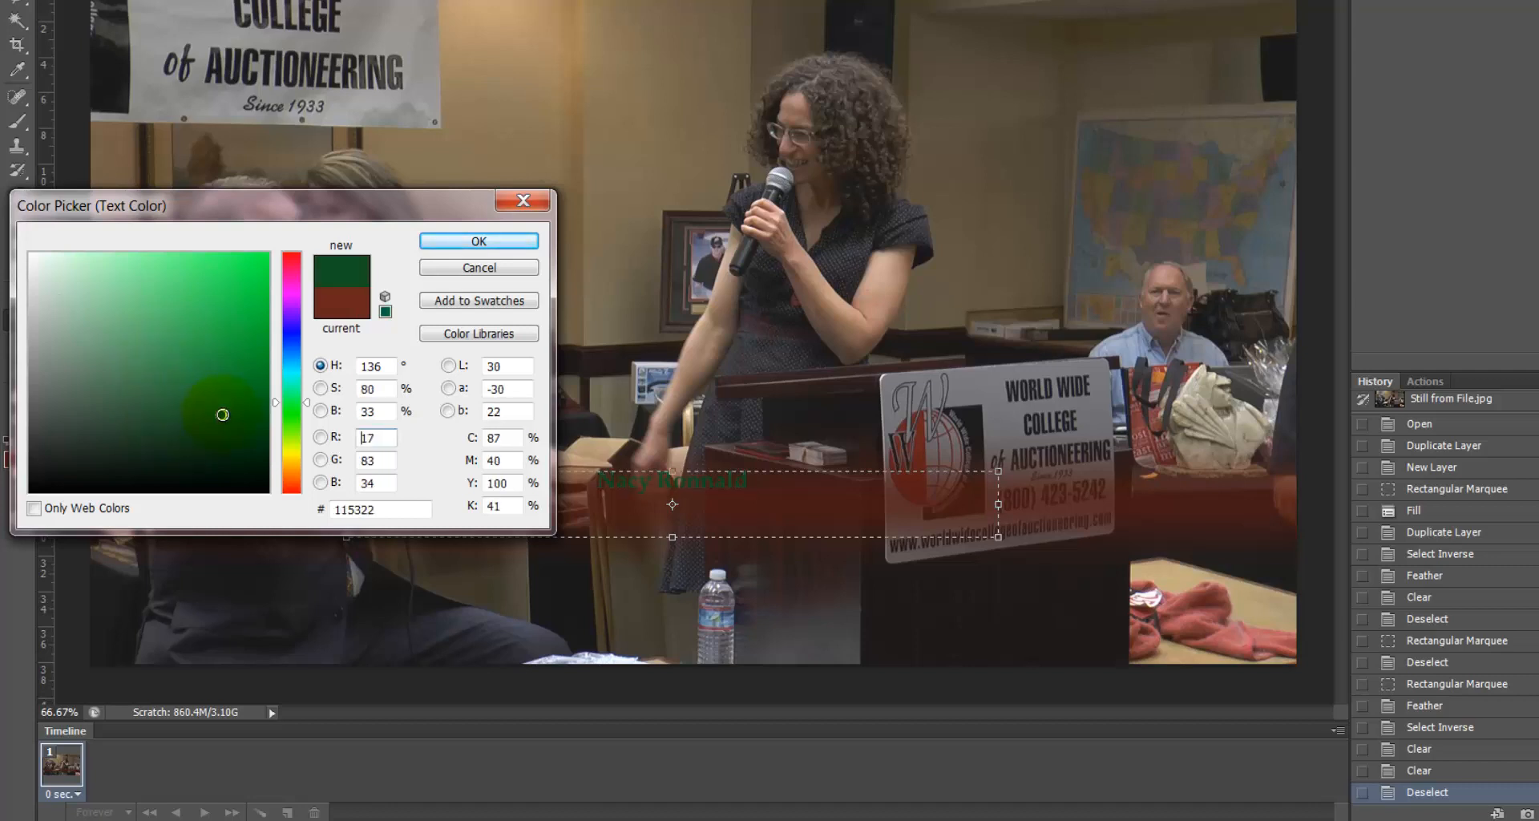
pyautogui.click(215, 457)
pyautogui.click(159, 314)
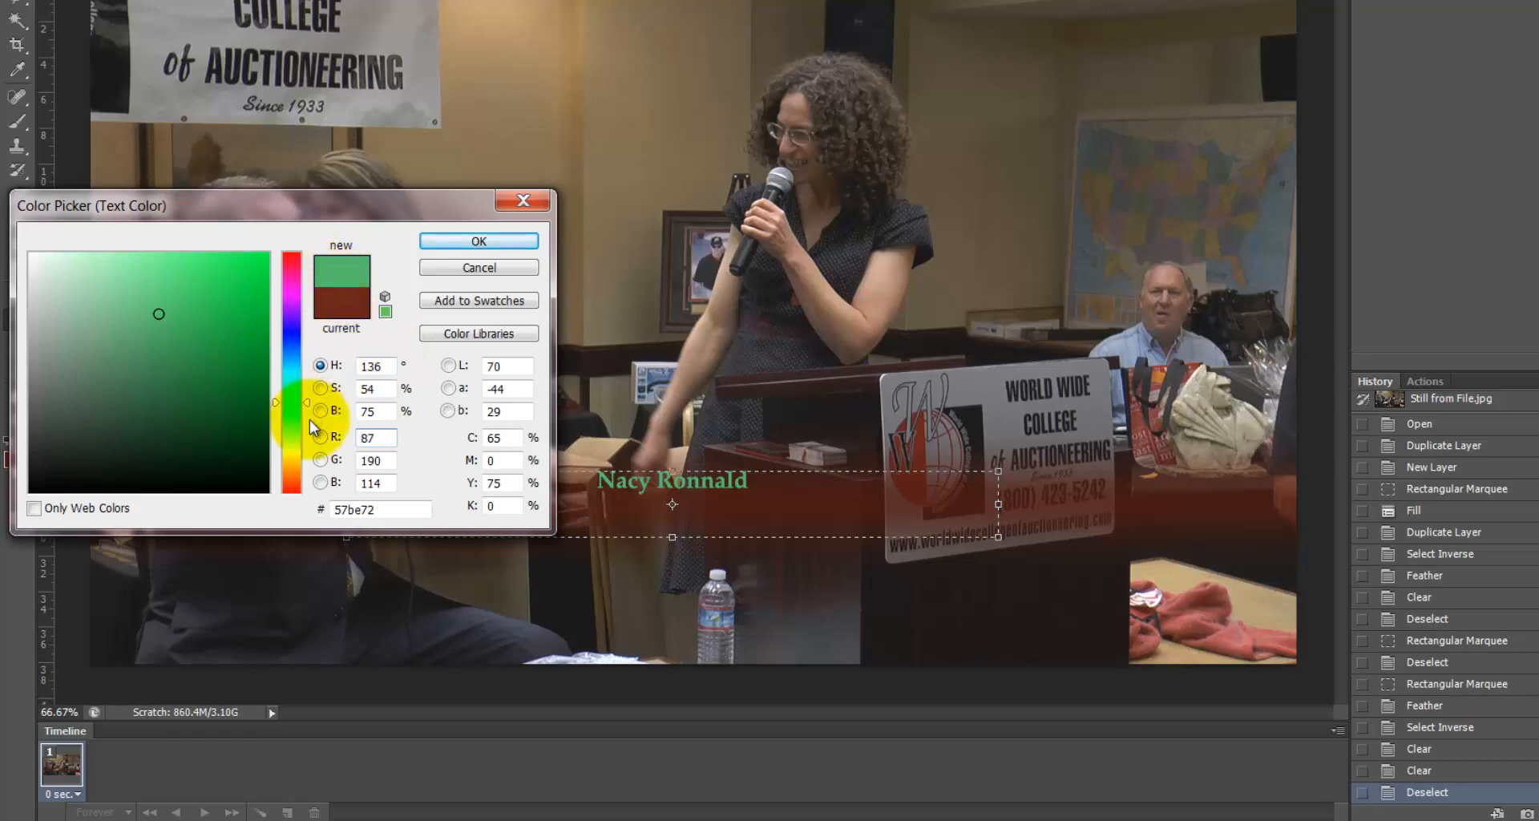
pyautogui.moveTo(293, 409); pyautogui.dragTo(303, 329)
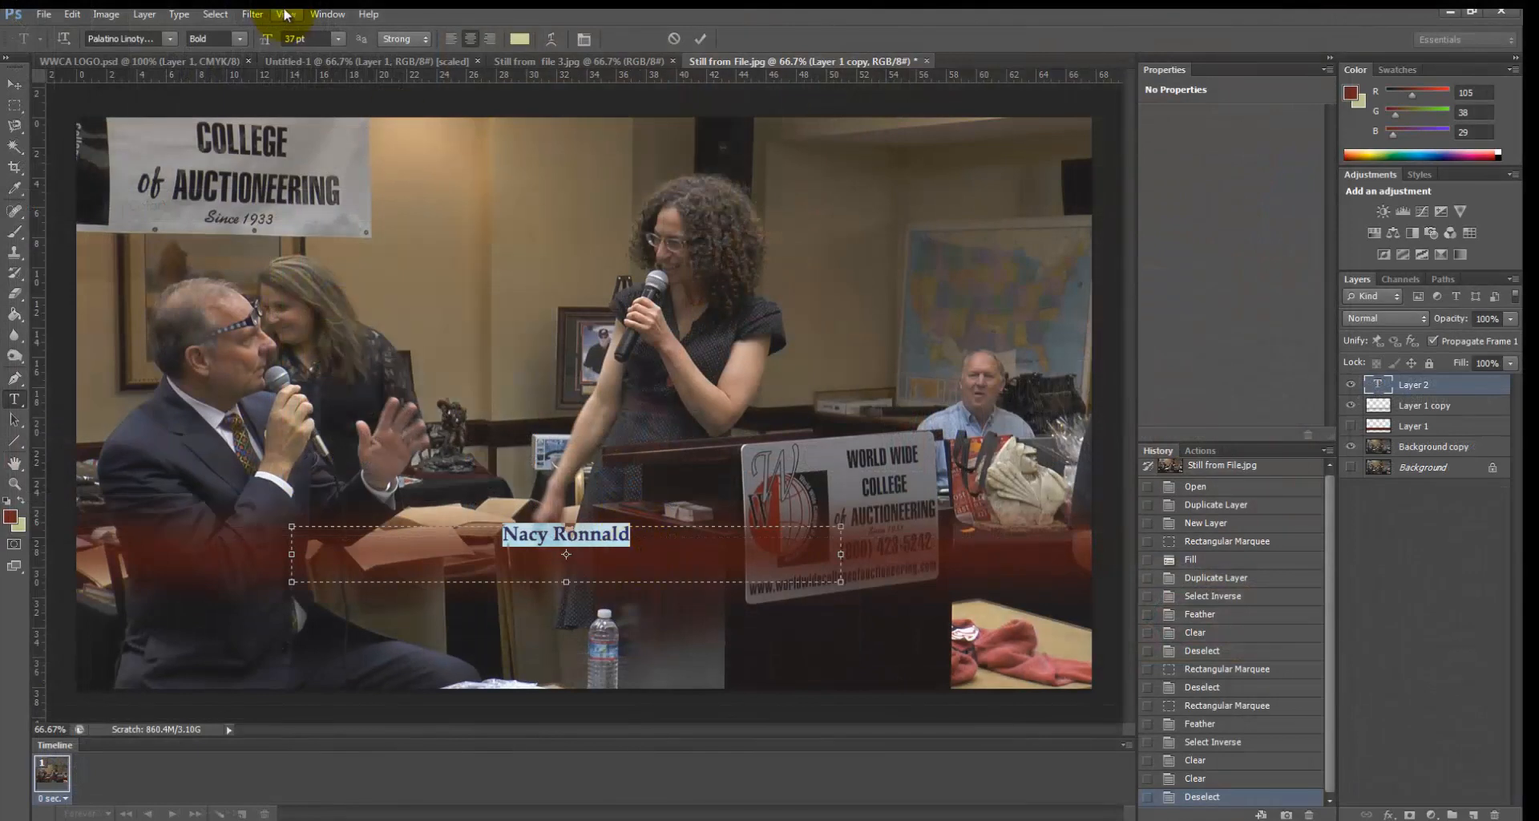
# Set the selected name text's font size to 55 pt, trying 48 pt first
pyautogui.click(340, 39)
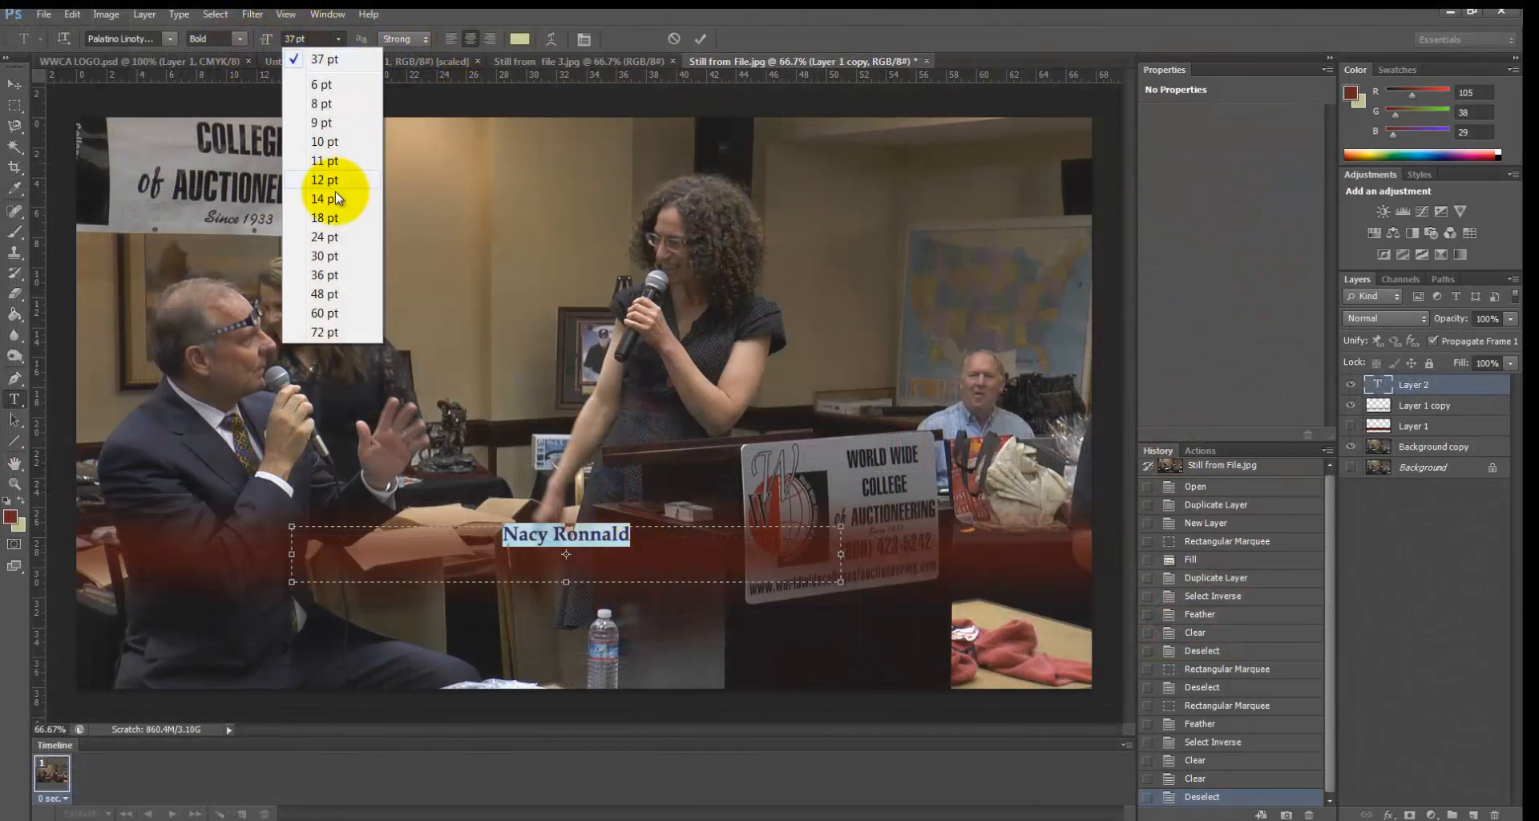
pyautogui.click(335, 294)
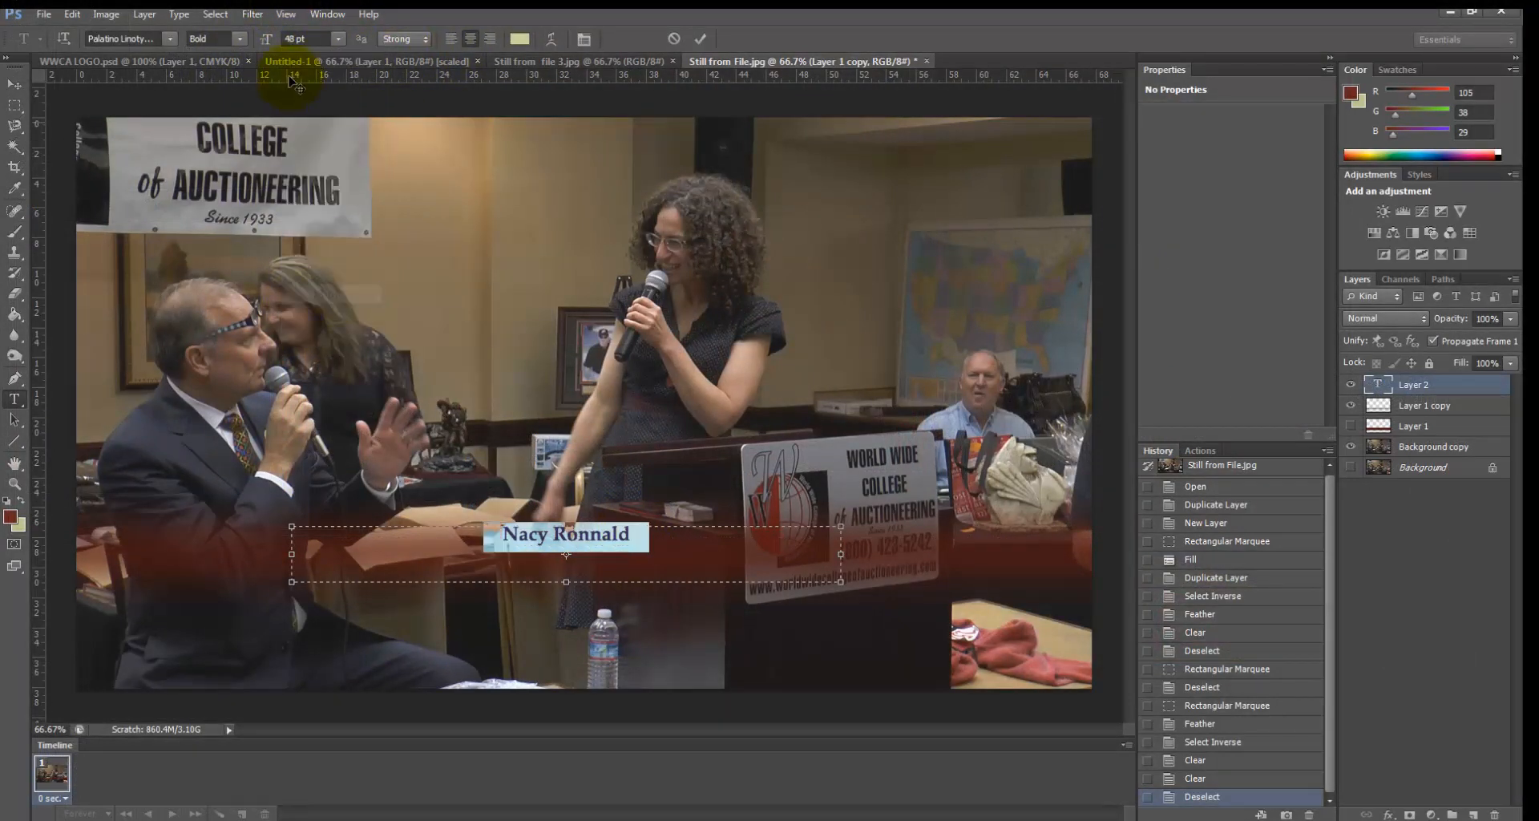
pyautogui.click(318, 41)
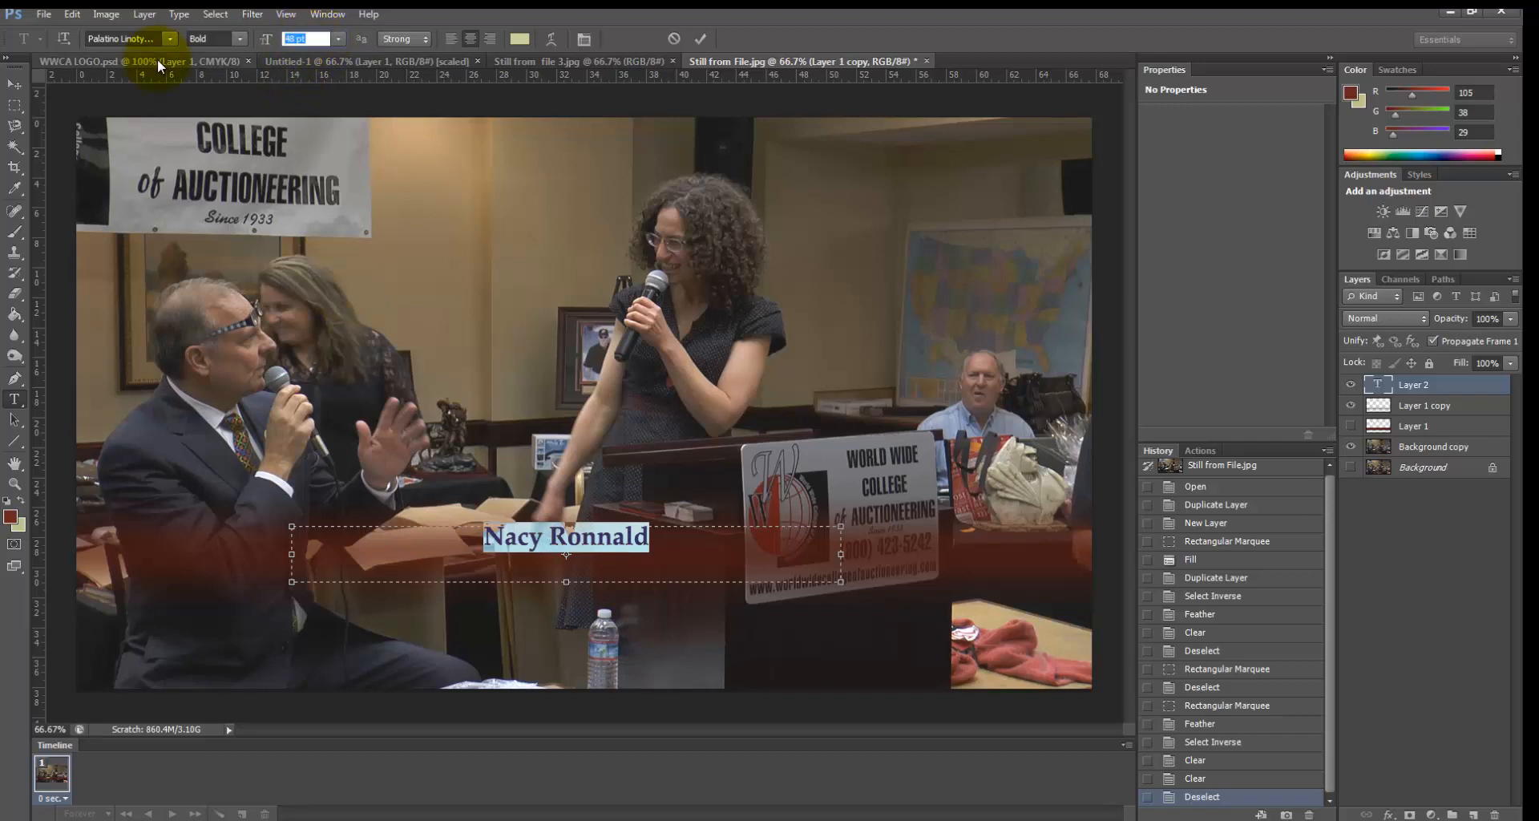
pyautogui.write('55')
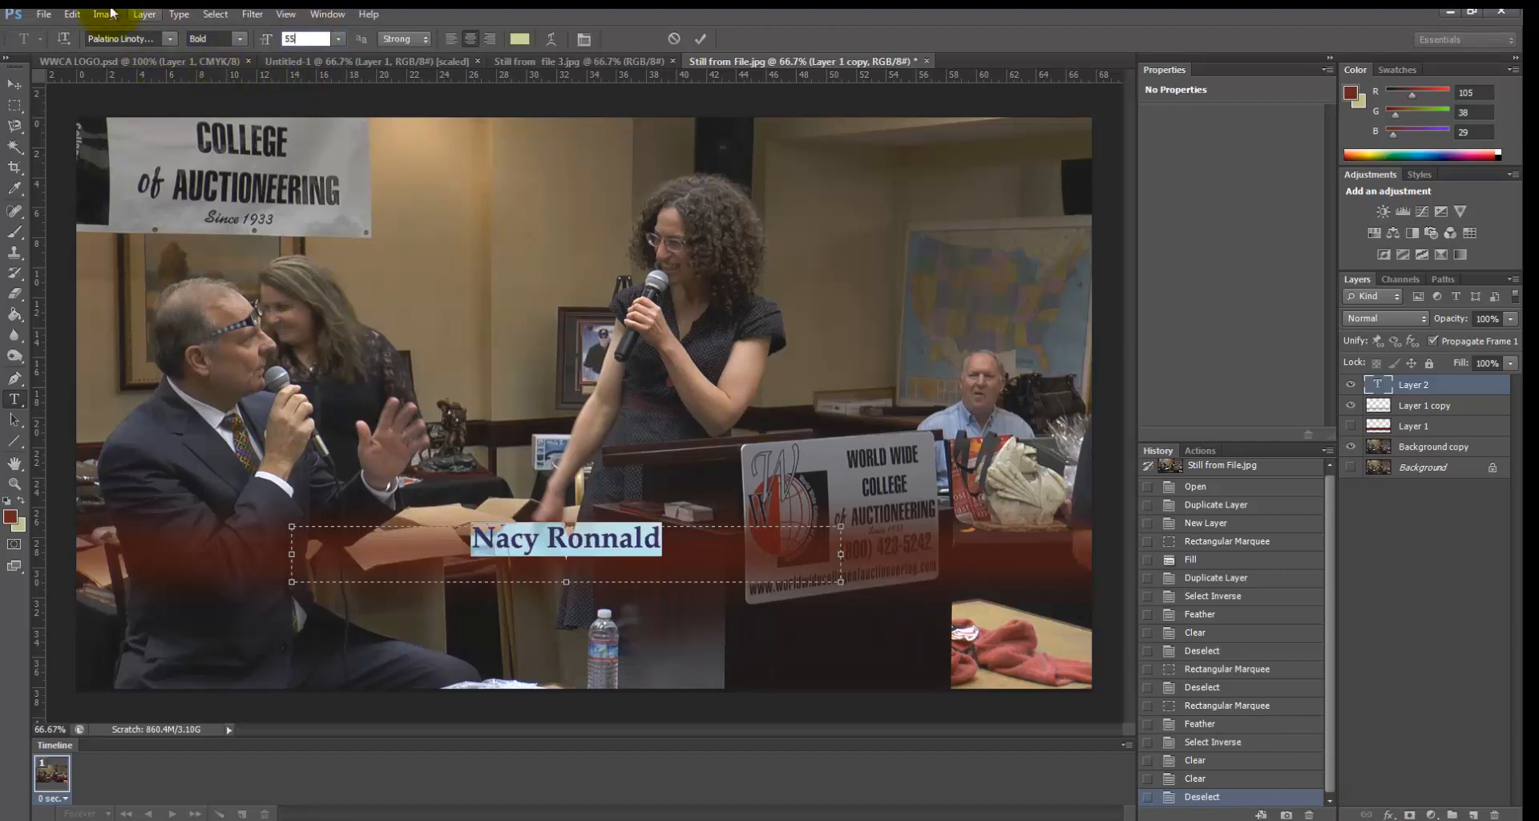
# Try Poor Richard and Trebuchet MS as the font of the selected name text
pyautogui.click(170, 39)
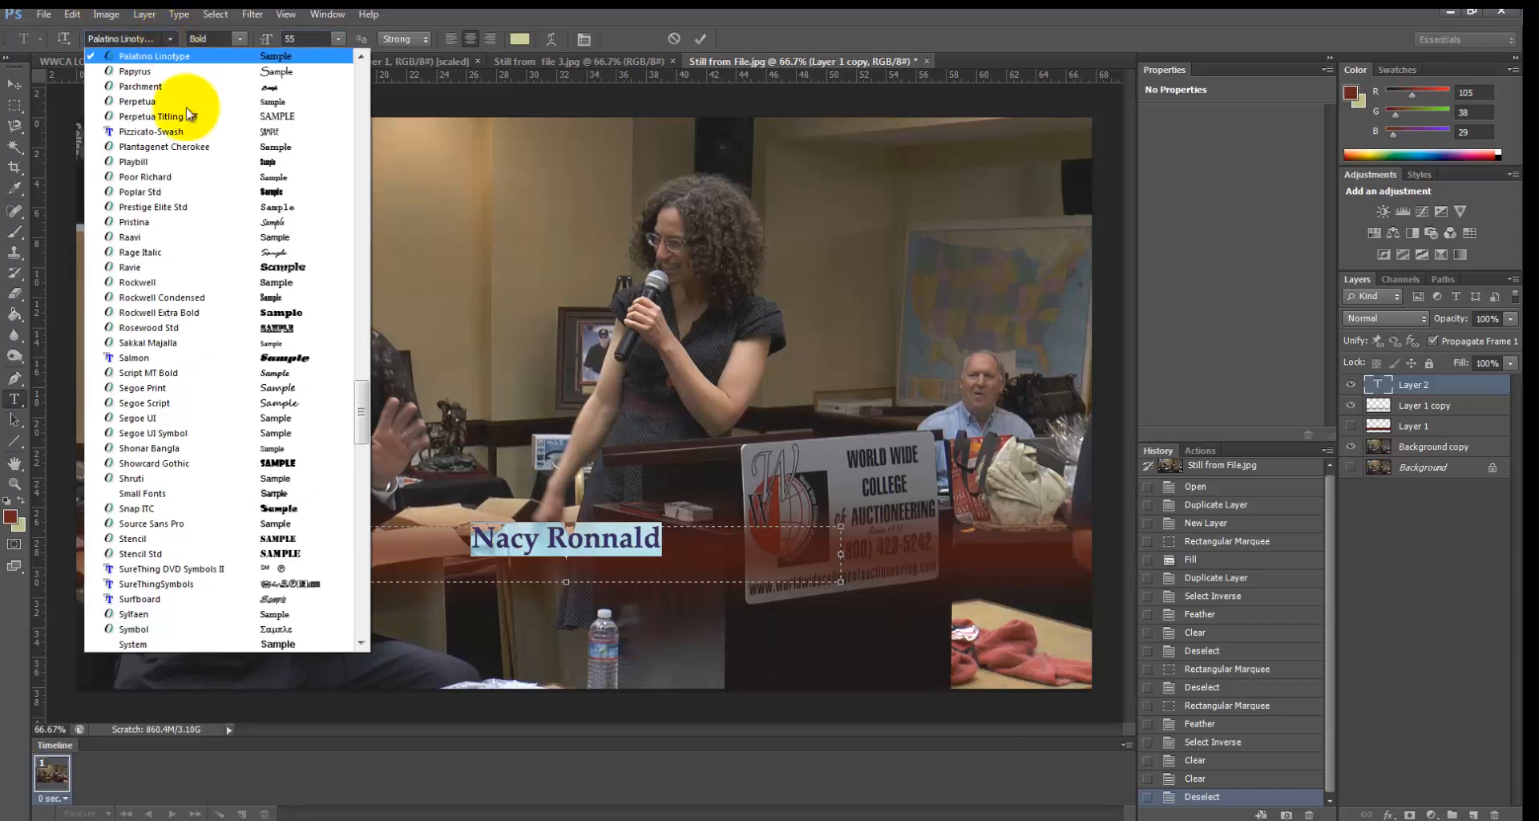
pyautogui.click(207, 177)
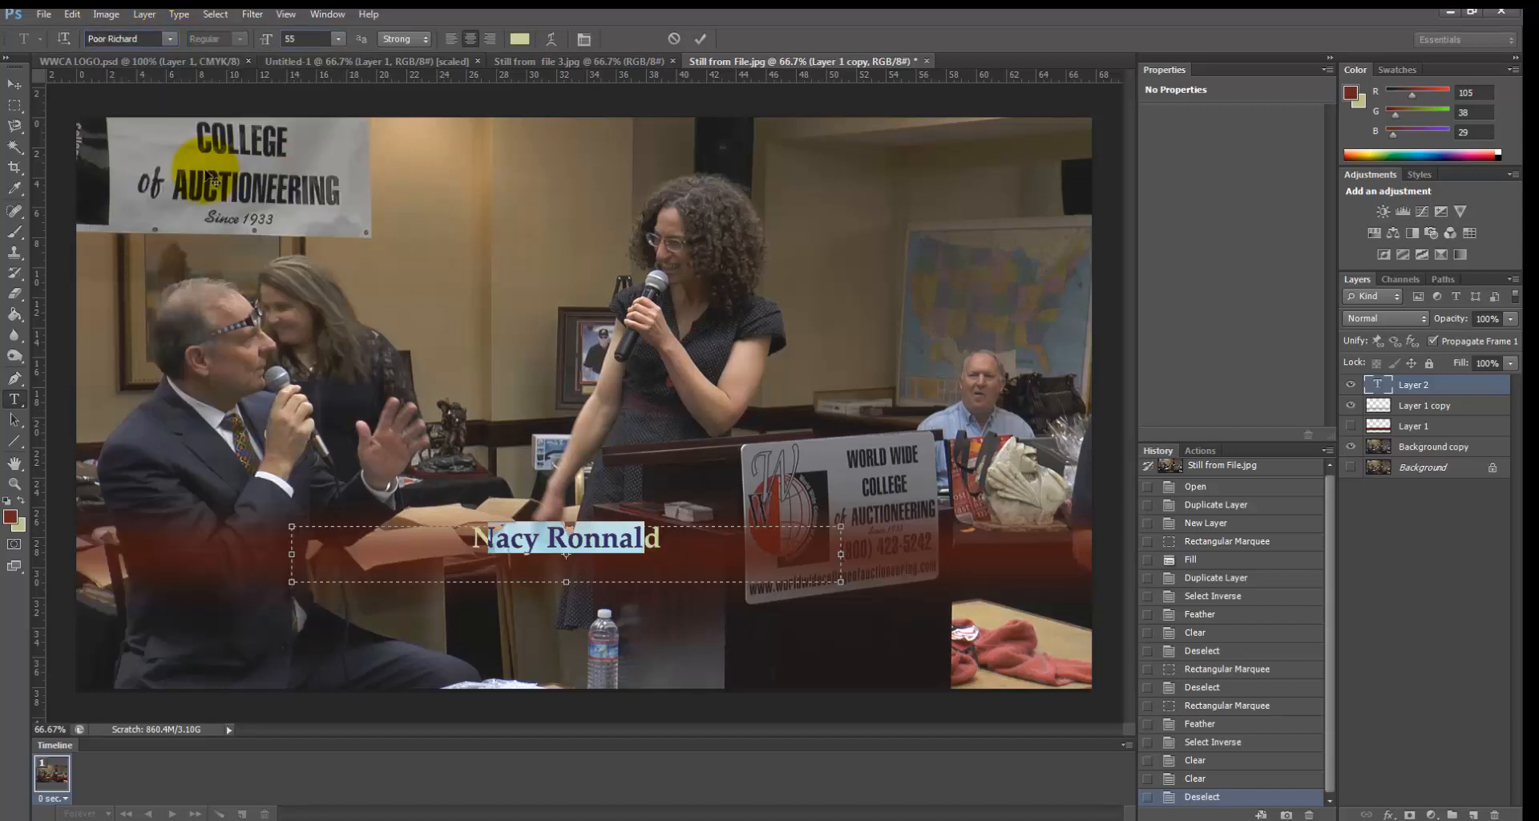
pyautogui.click(172, 36)
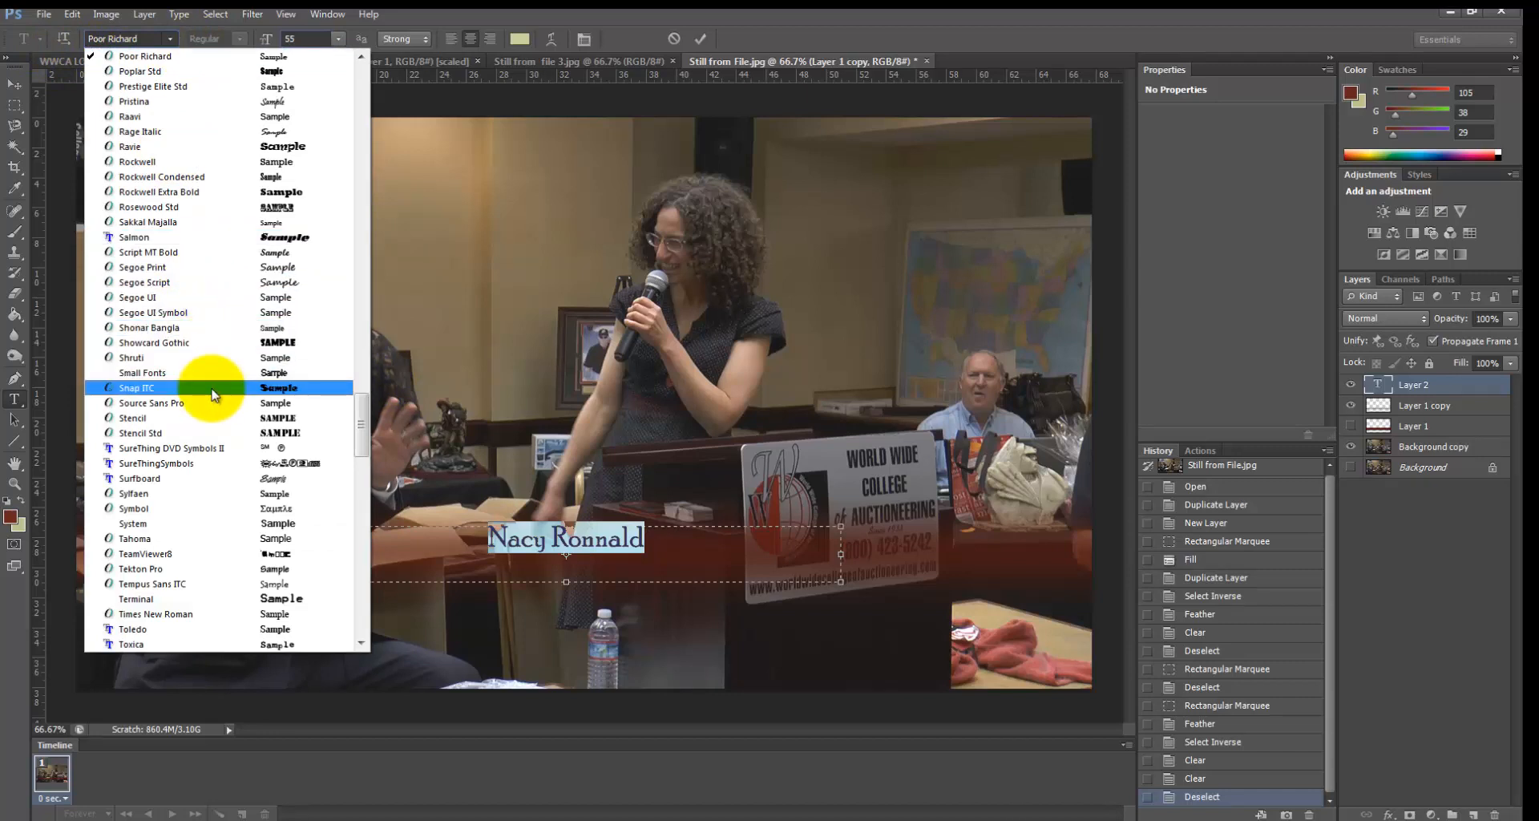
pyautogui.scroll(-6, 214, 394)
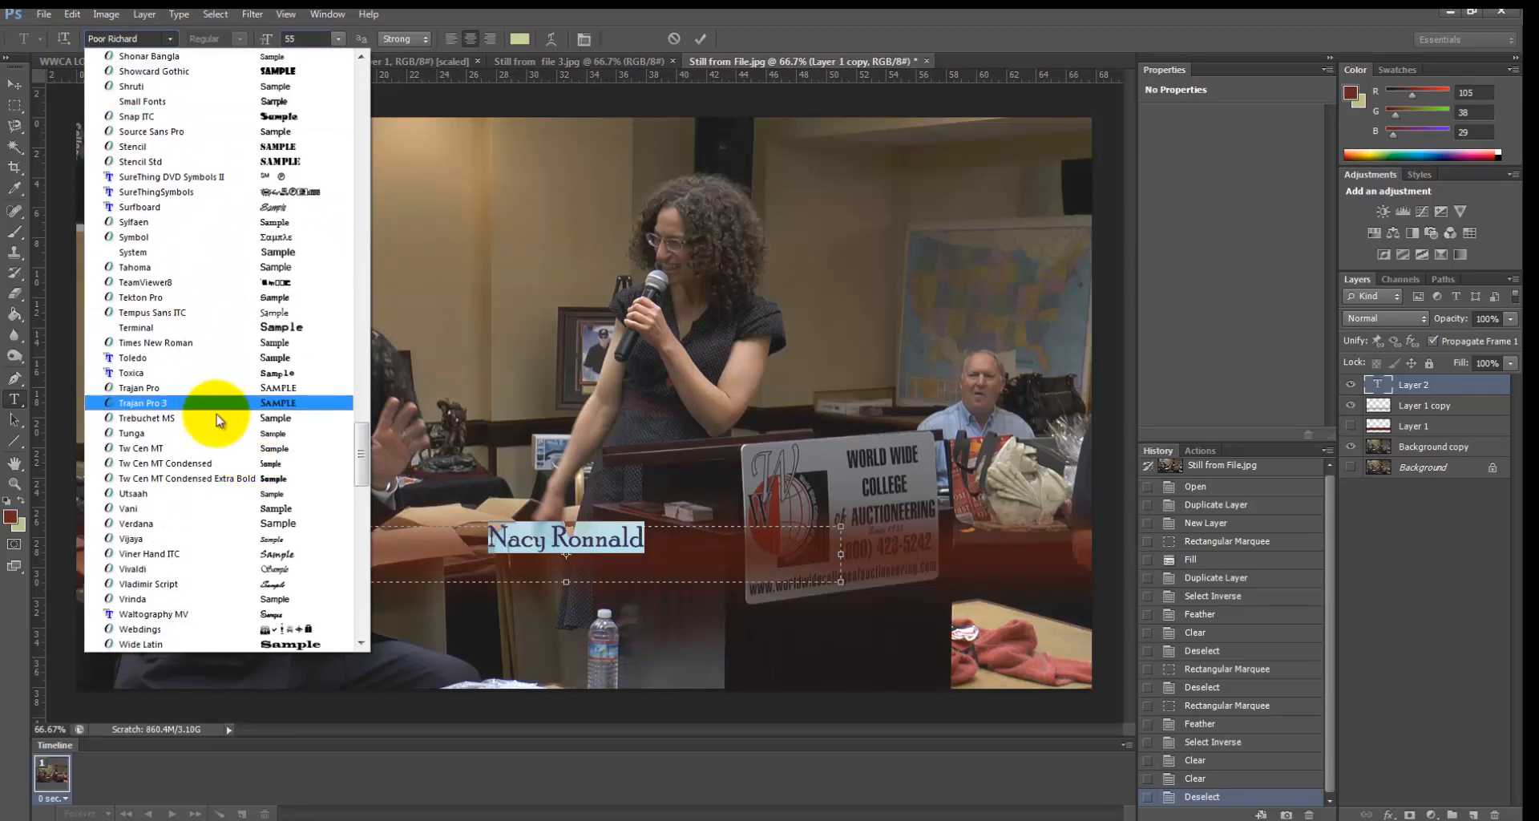
pyautogui.click(216, 418)
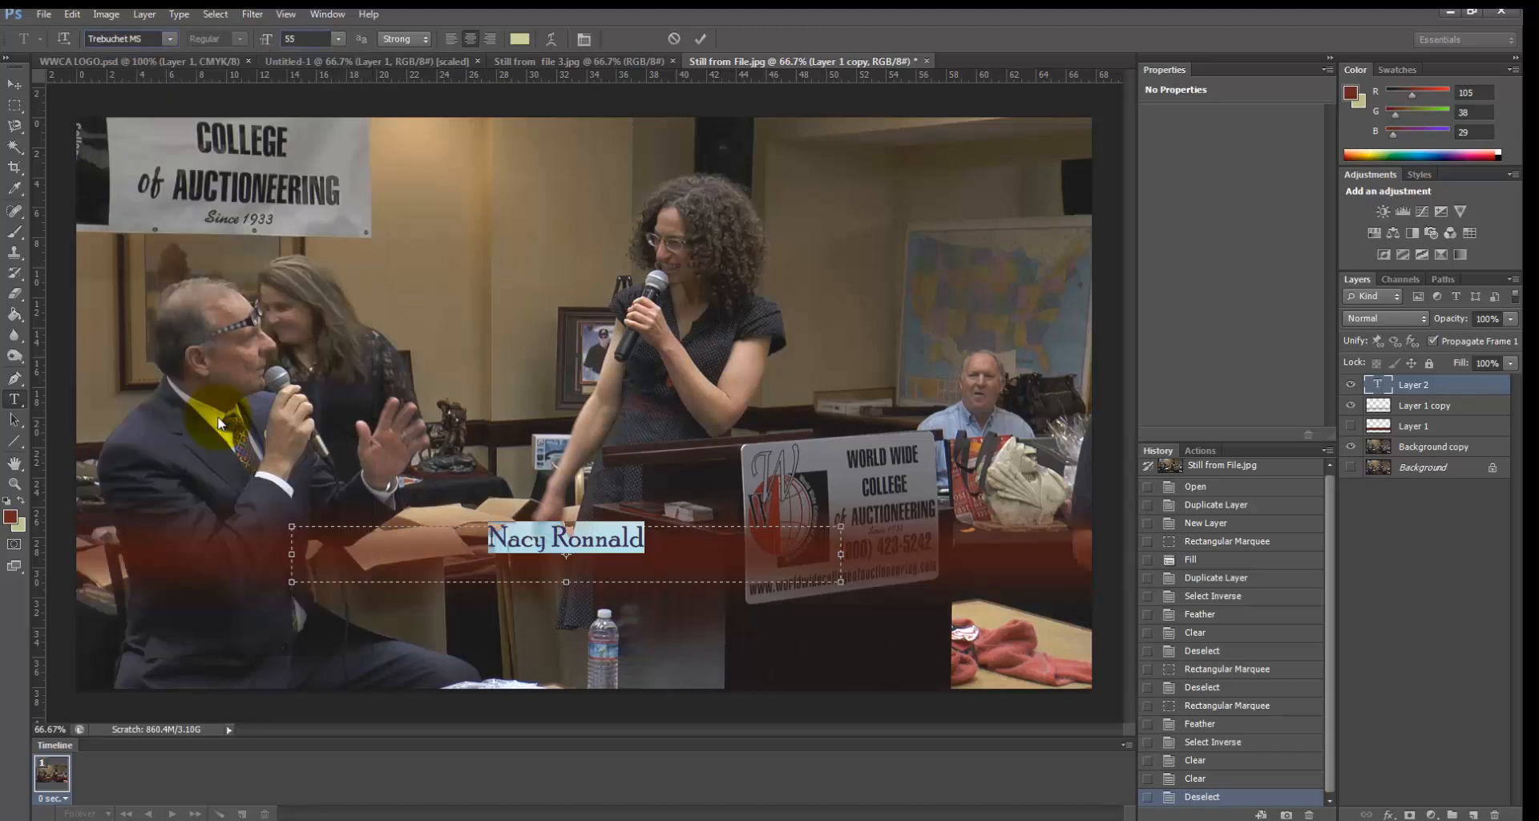
# Step through the following fonts to set the name text to Vani Regular, and commit the text edit
pyautogui.click(141, 40)
pyautogui.press('Down')
pyautogui.press('Down')
pyautogui.press('Down')
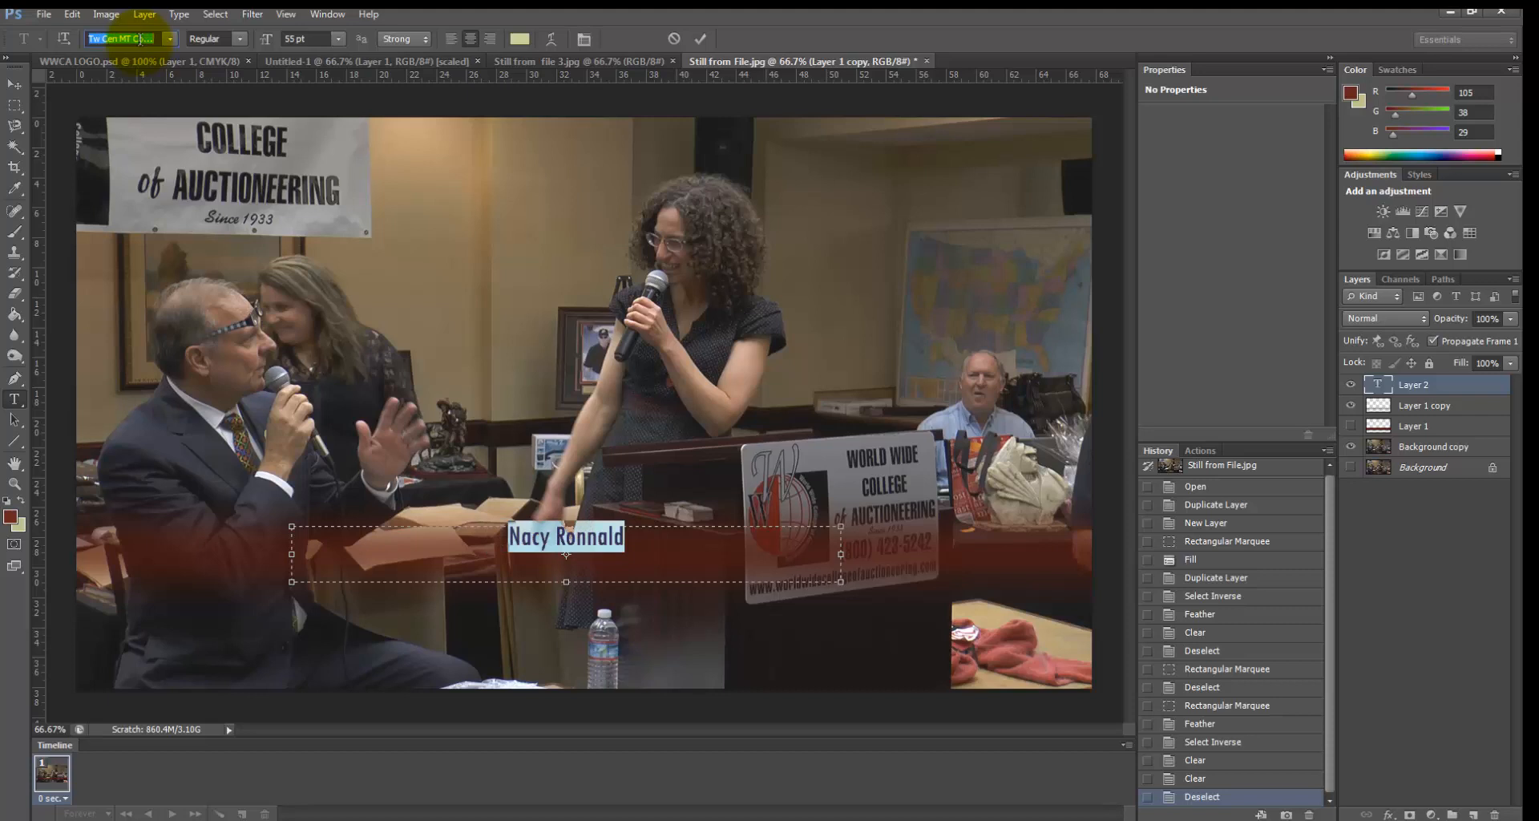
pyautogui.press('Down')
pyautogui.press('Down')
pyautogui.press('Down')
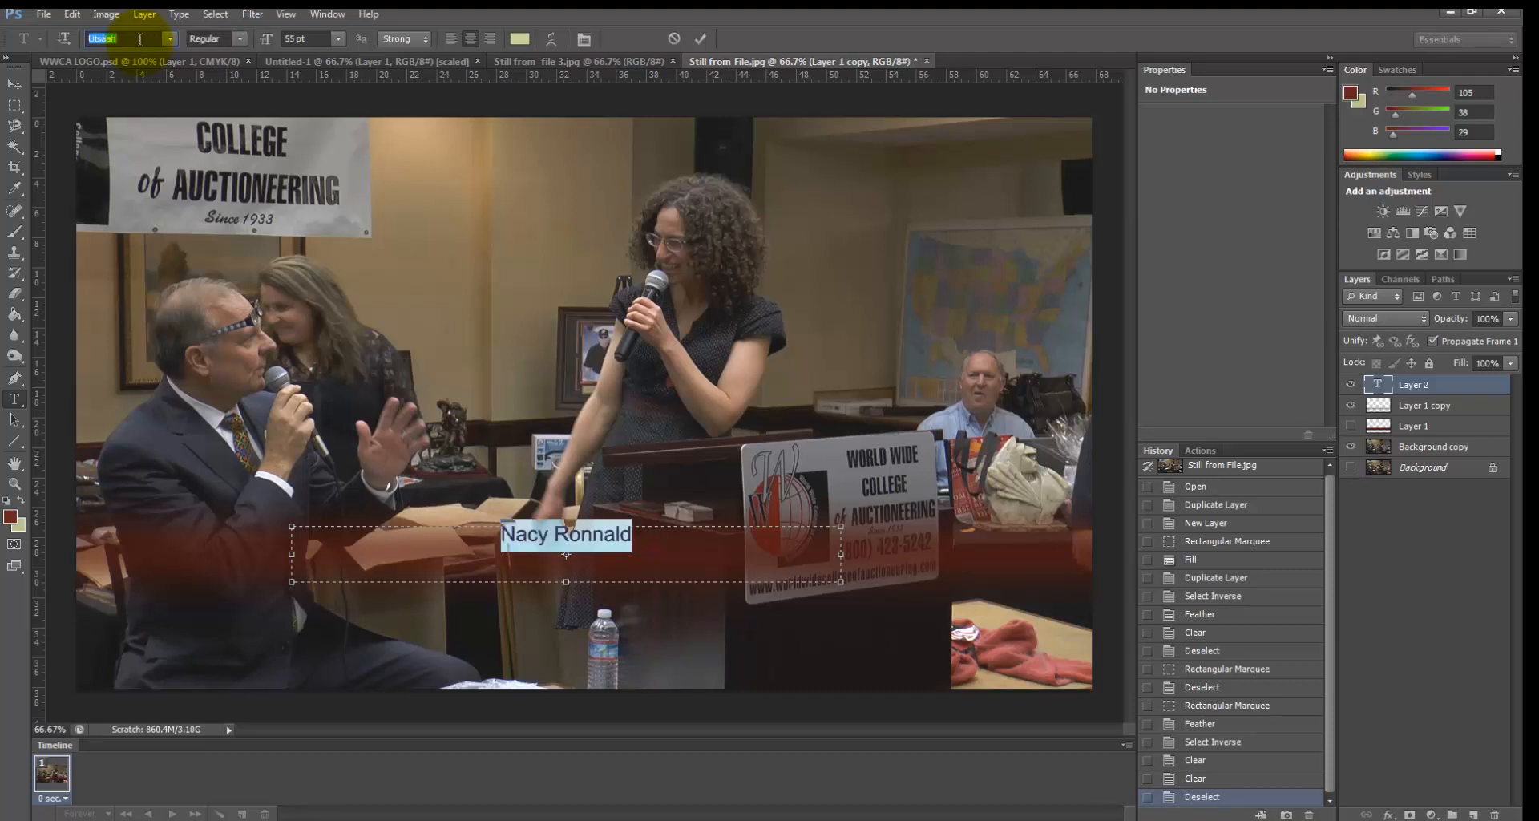
pyautogui.press('Down')
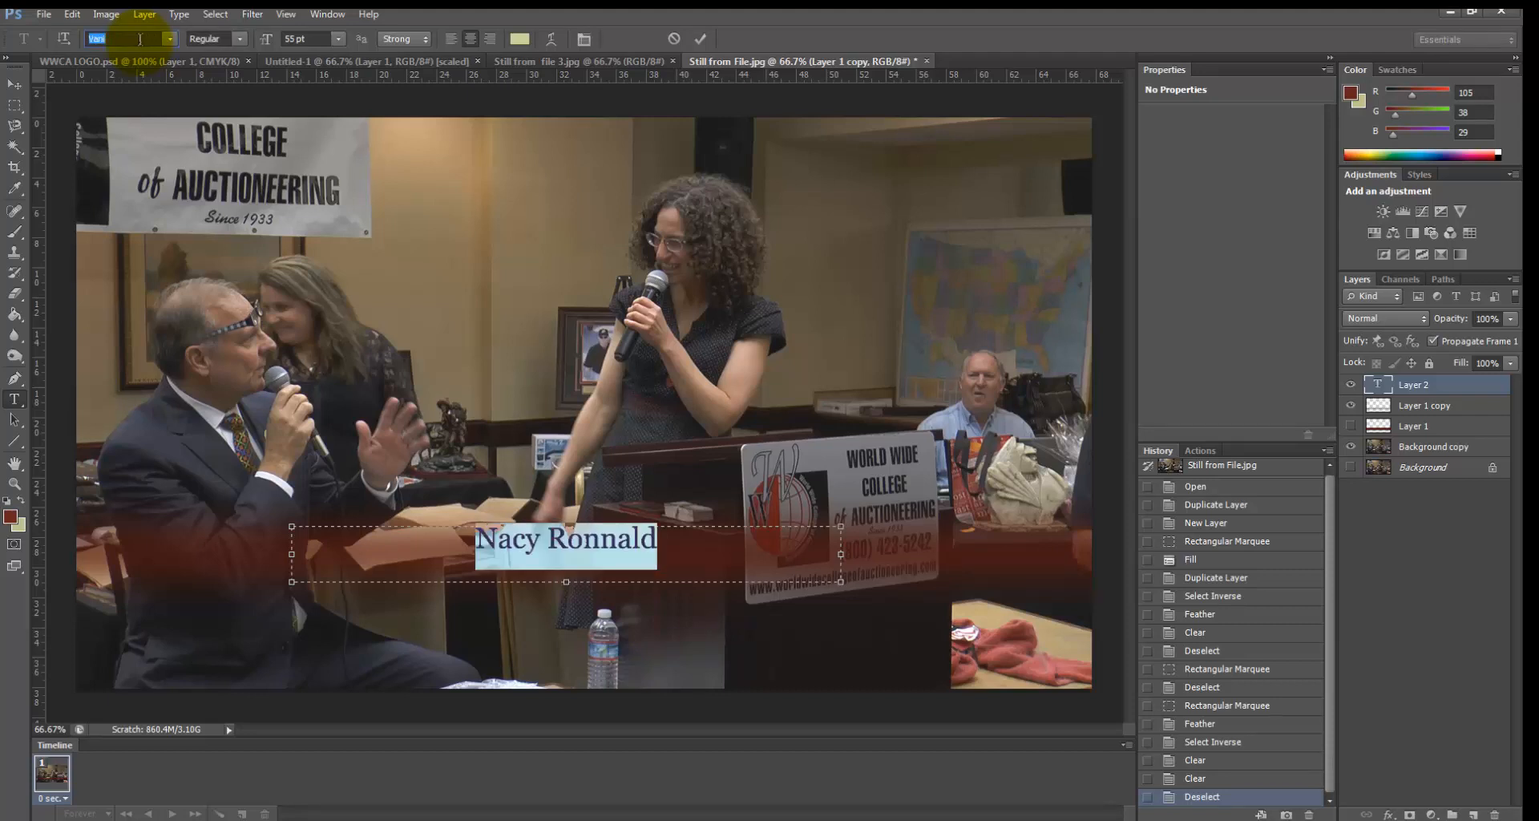
pyautogui.click(700, 39)
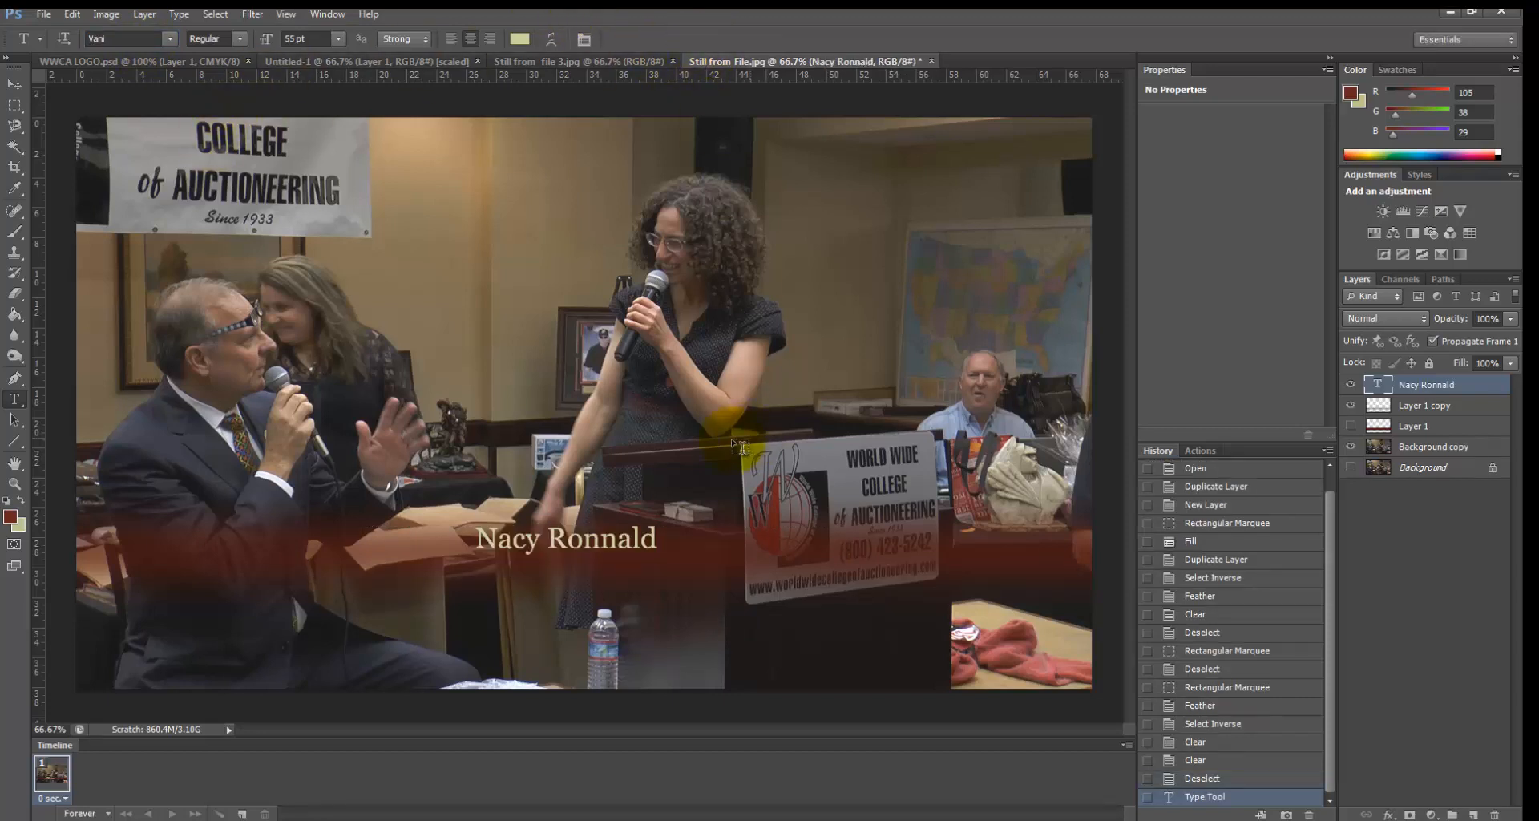
# Move the name text about 1 cm to the right and slightly down on the red bar, and deselect its layer
pyautogui.click(15, 84)
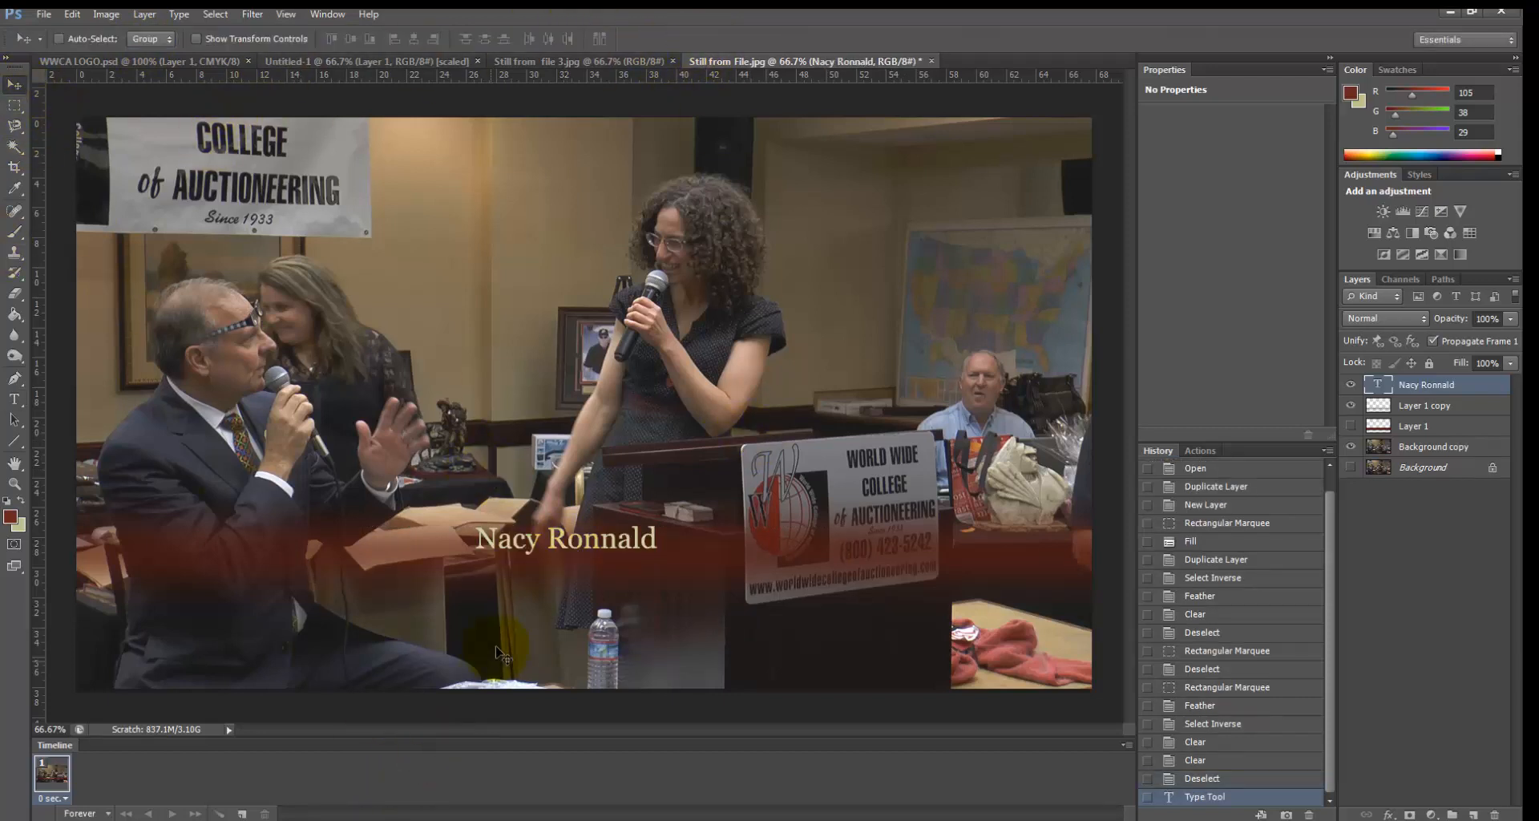
pyautogui.moveTo(526, 547); pyautogui.dragTo(546, 547)
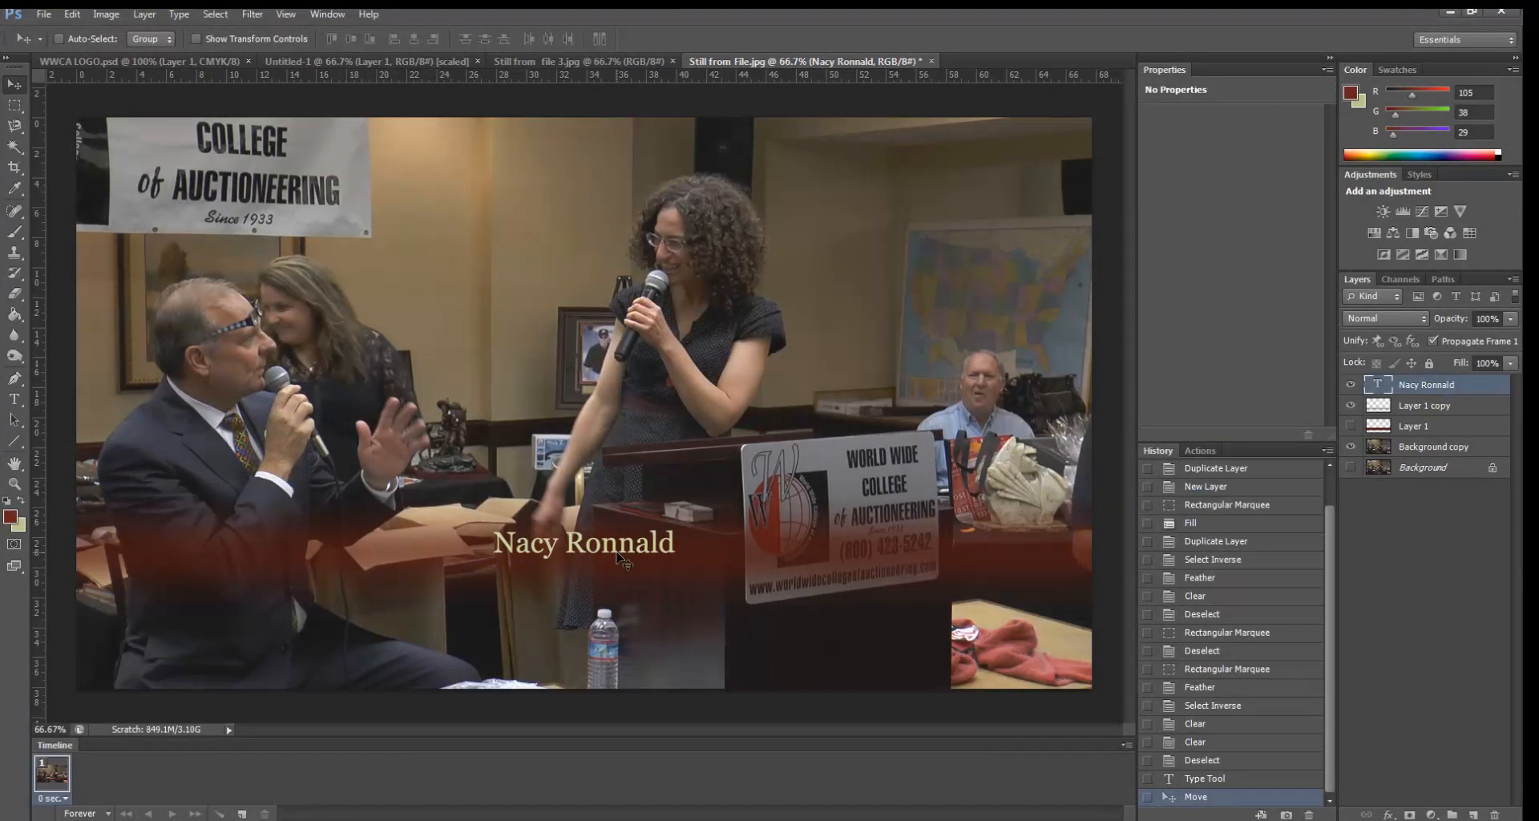
pyautogui.click(1396, 522)
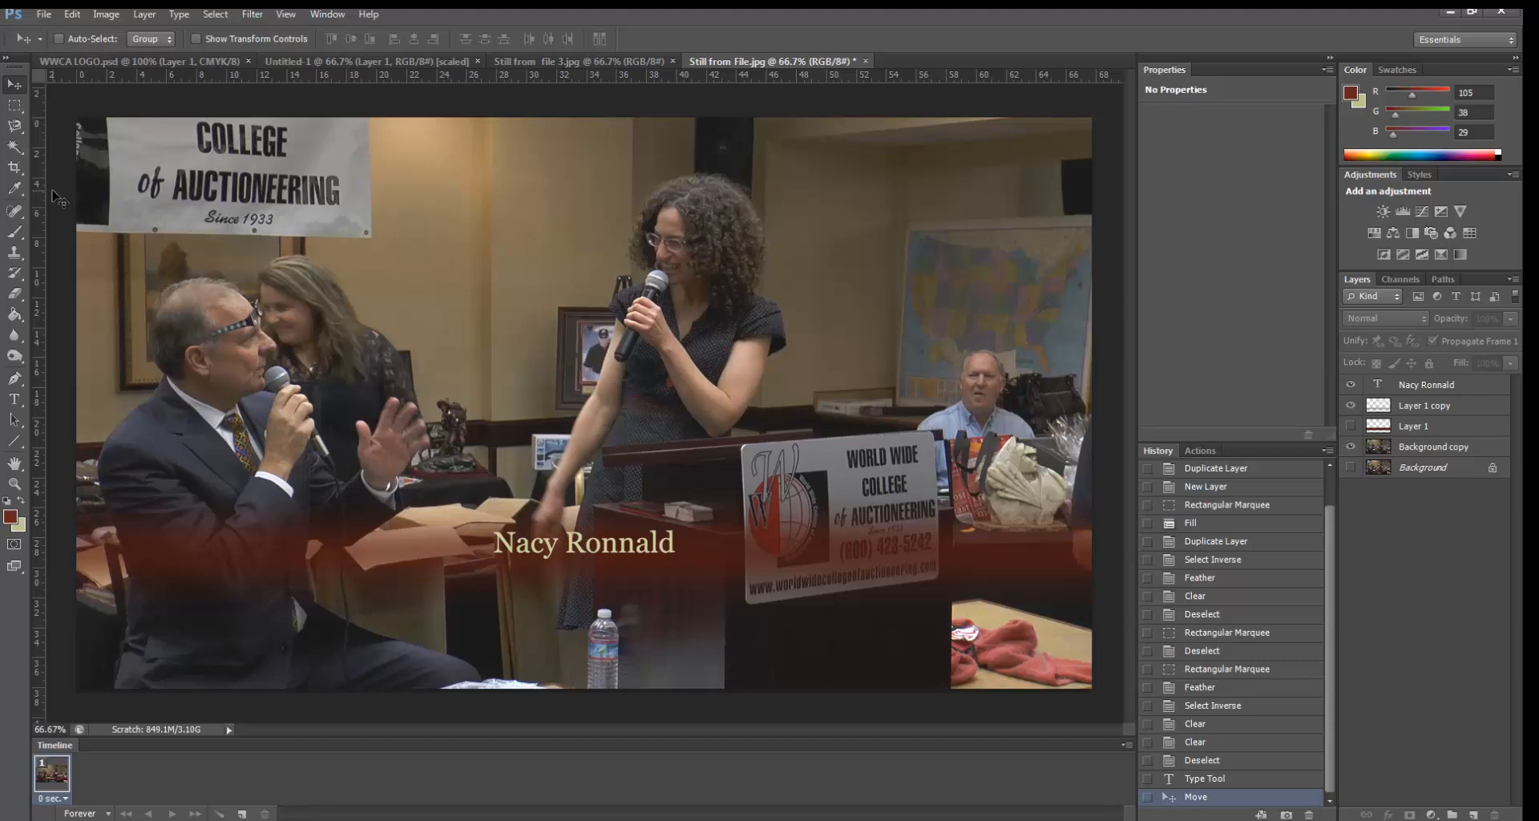
# Create a new empty layer named Layer 2 above the name text, in Normal mode at 100% opacity
pyautogui.click(15, 105)
pyautogui.click(144, 13)
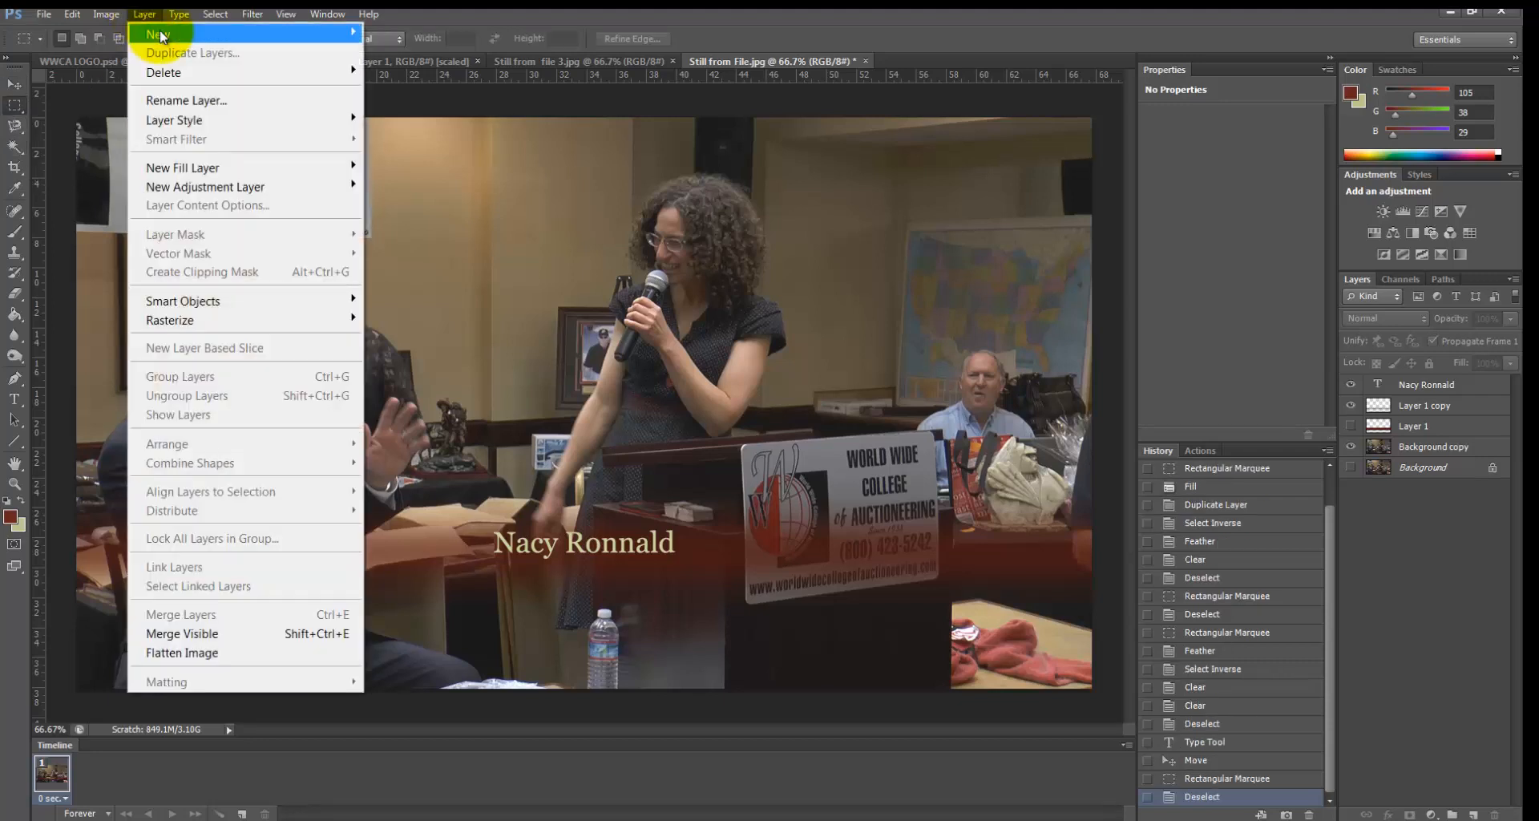
pyautogui.moveTo(160, 36)
pyautogui.click(401, 34)
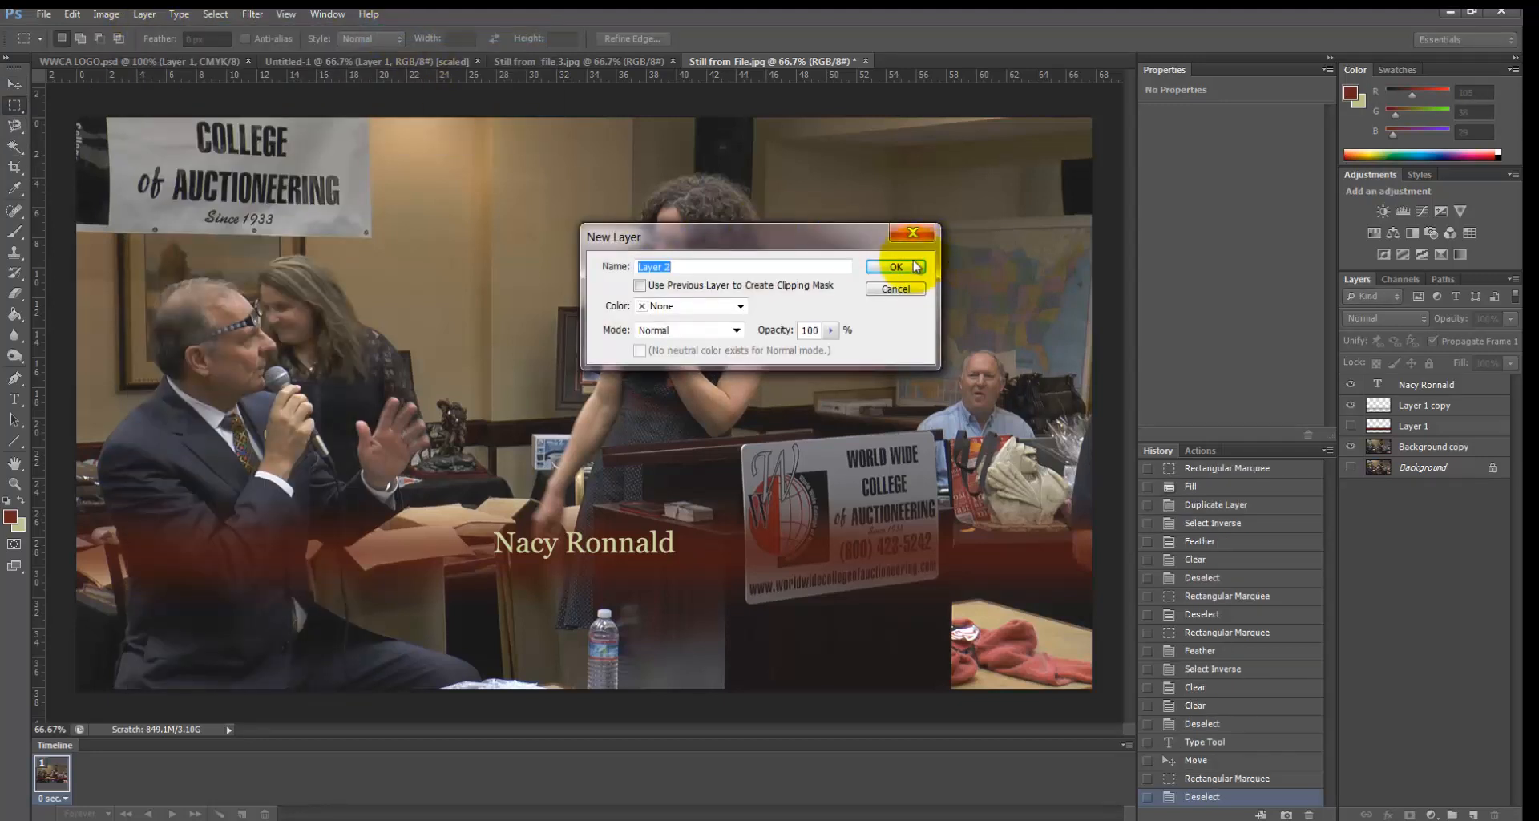
pyautogui.click(913, 267)
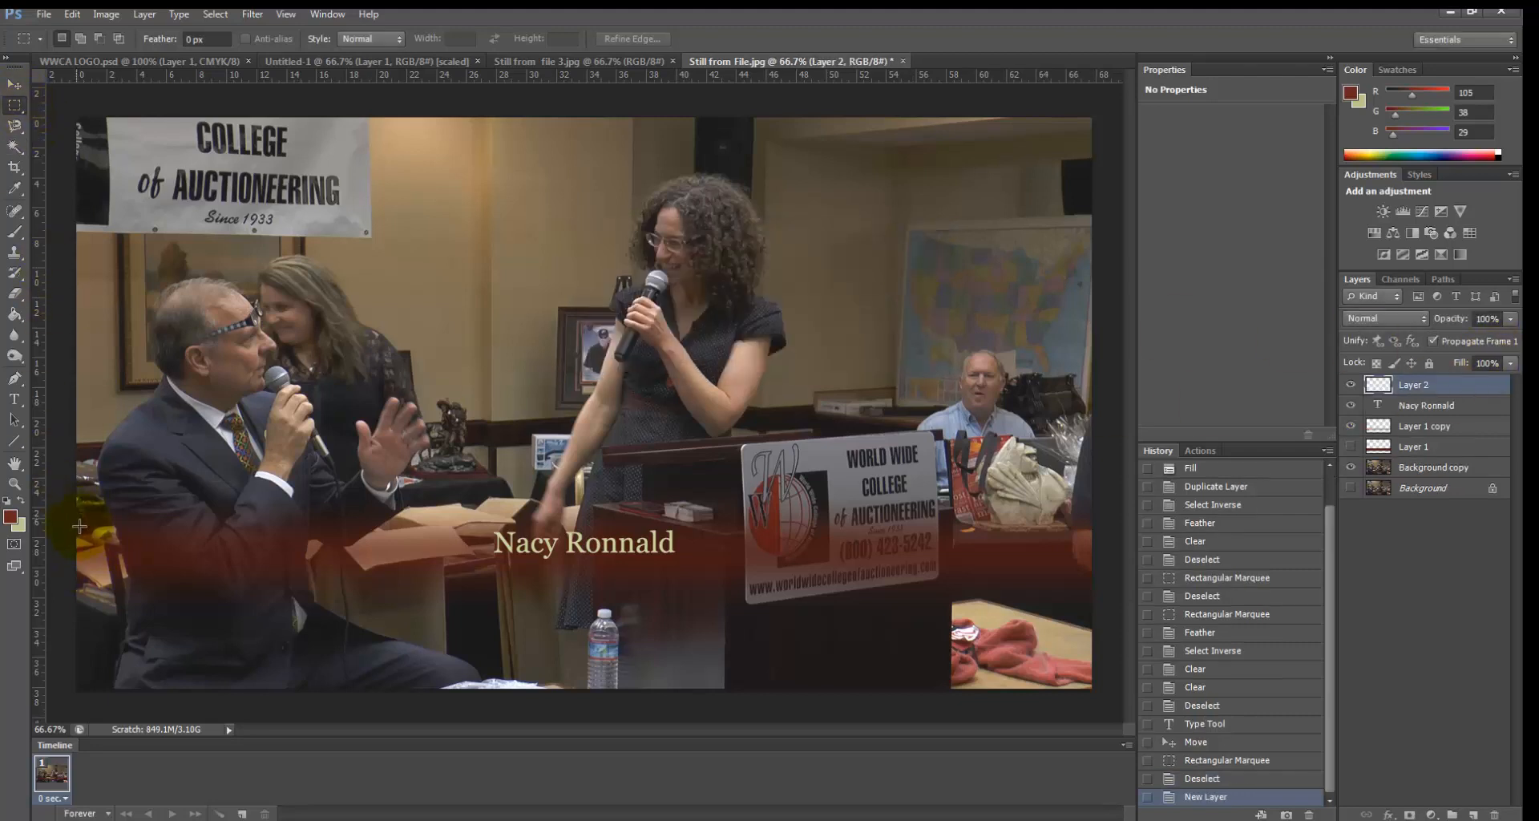
# Select a full-width rectangle about 3.5 cm tall over the red bar and fill it with a gray textured pattern on Layer 2
pyautogui.moveTo(79, 525); pyautogui.dragTo(1147, 583)
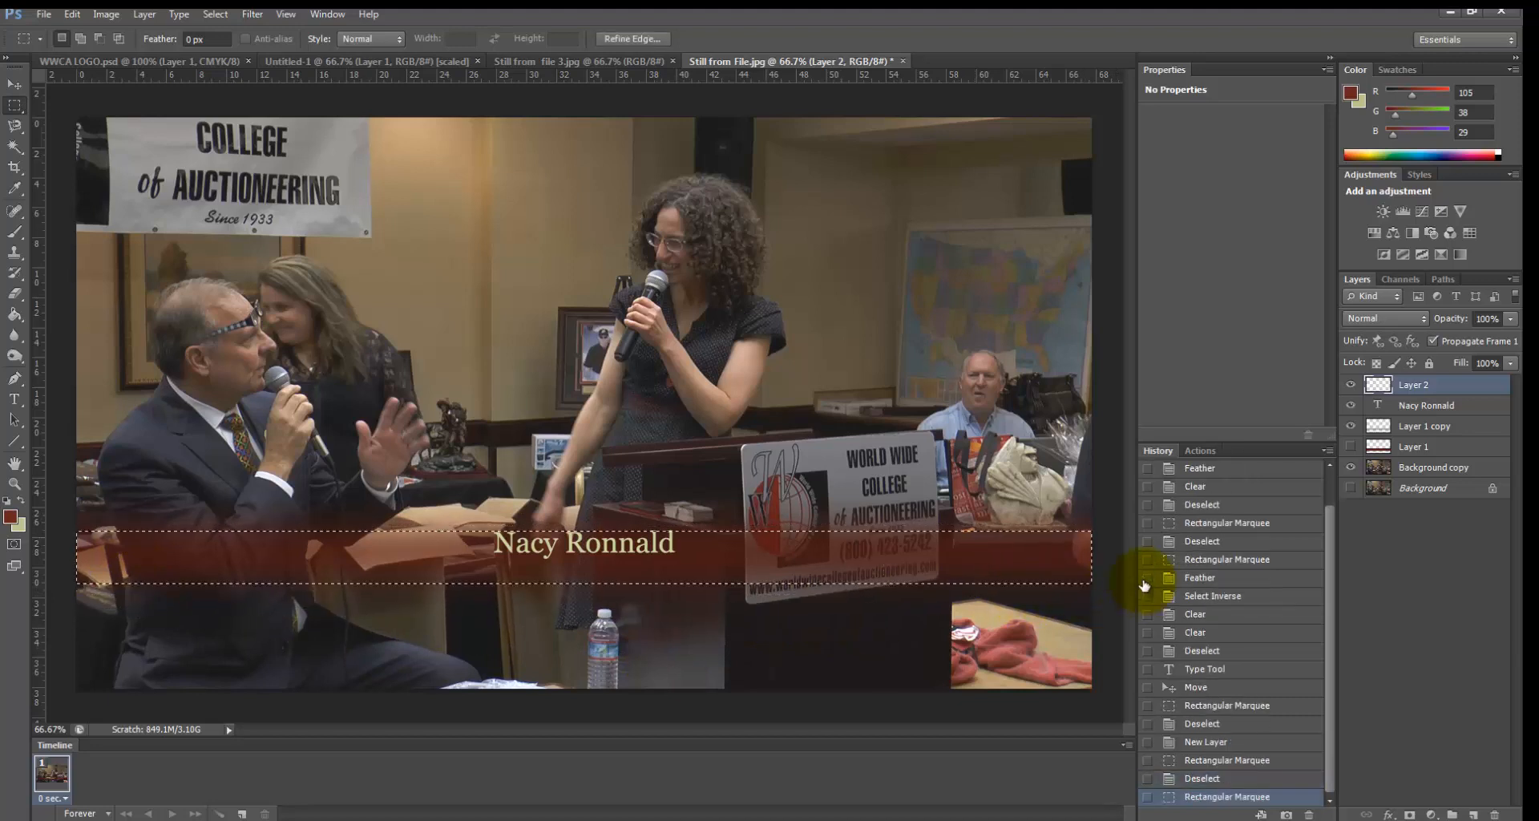
pyautogui.rightClick(996, 564)
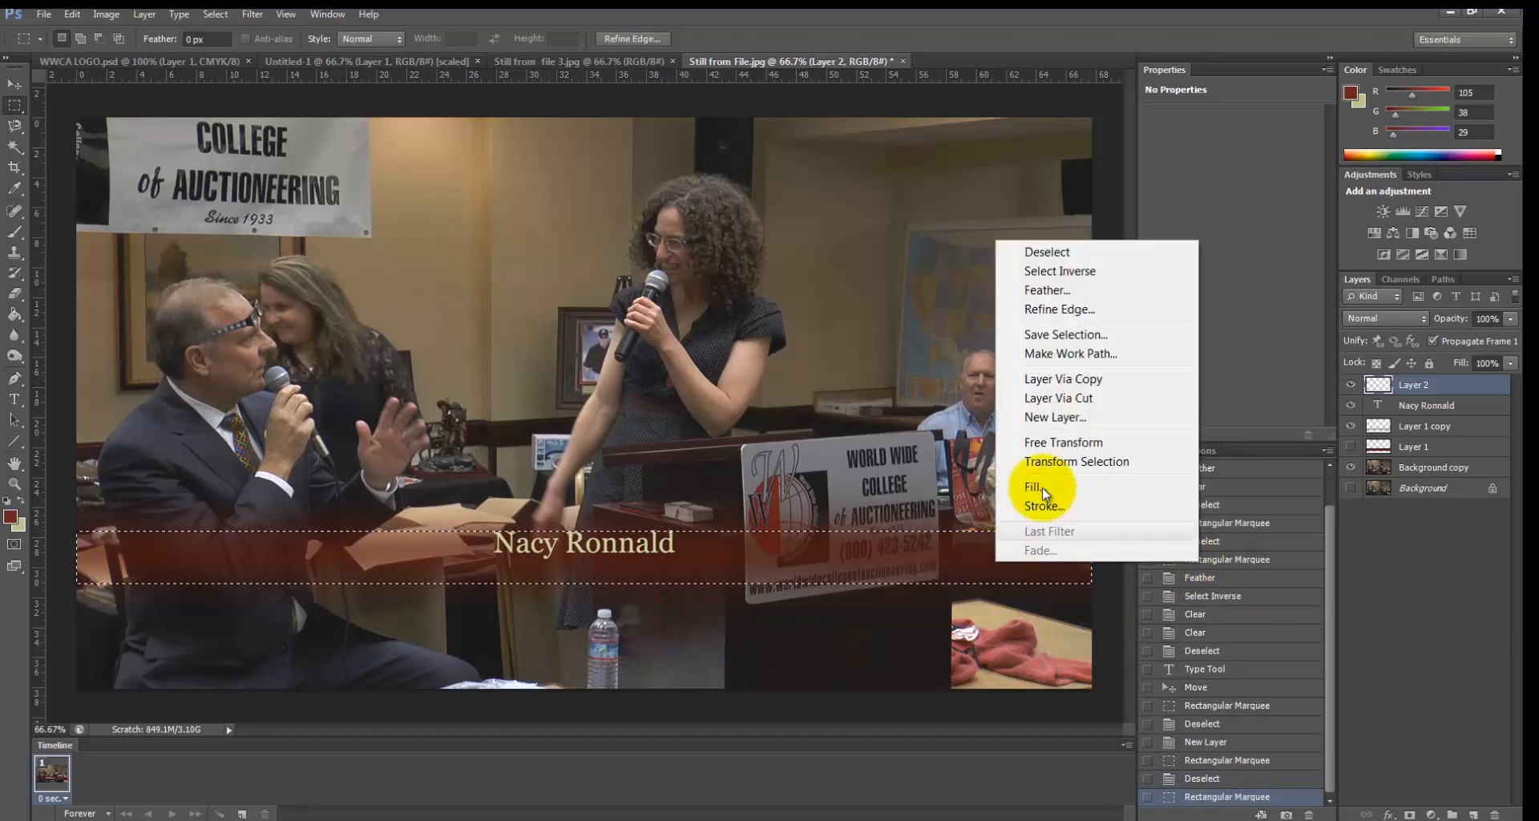
pyautogui.click(1034, 486)
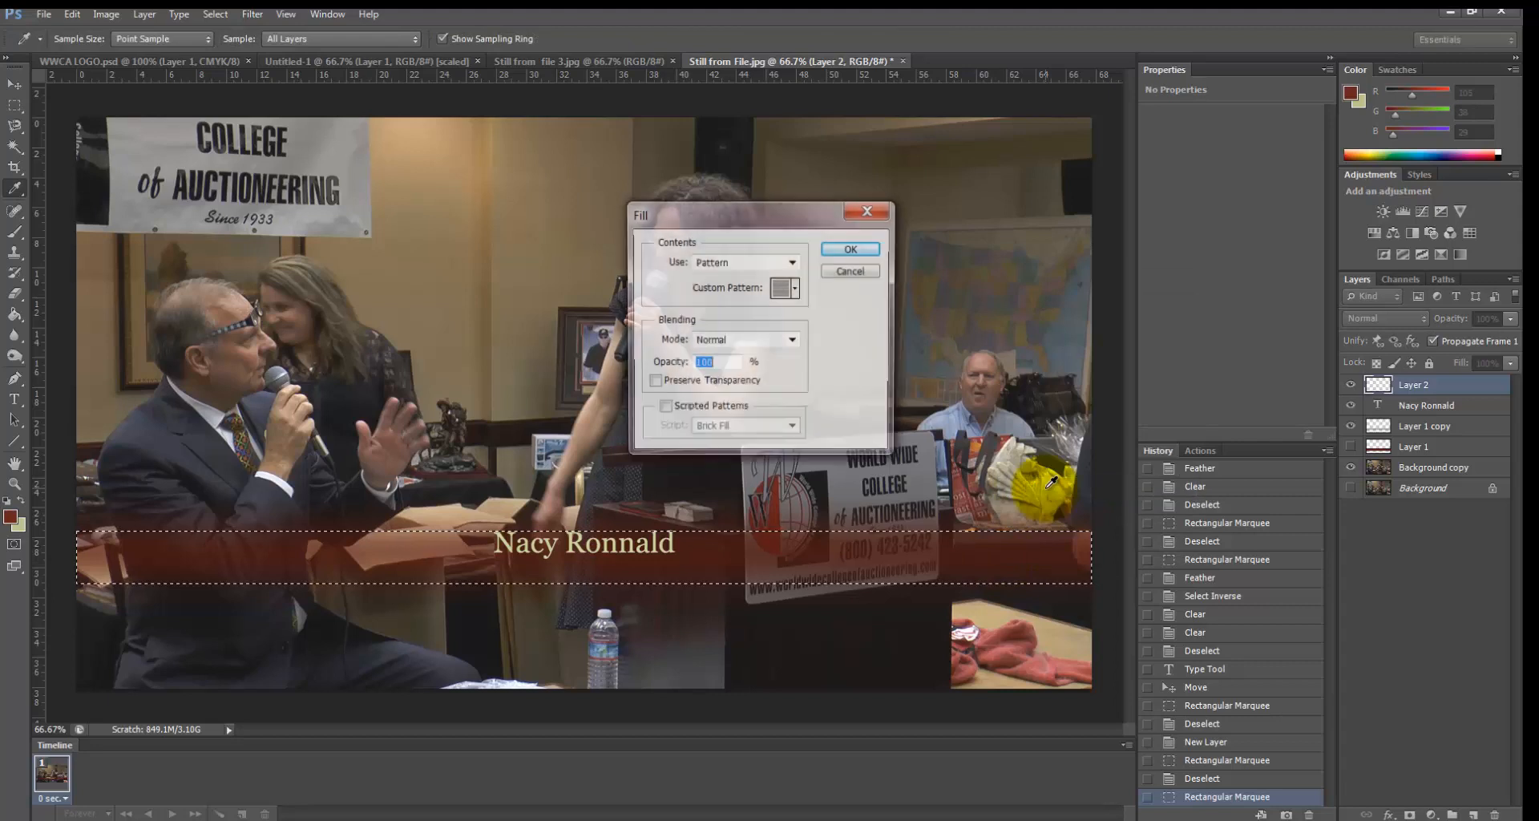
pyautogui.click(788, 288)
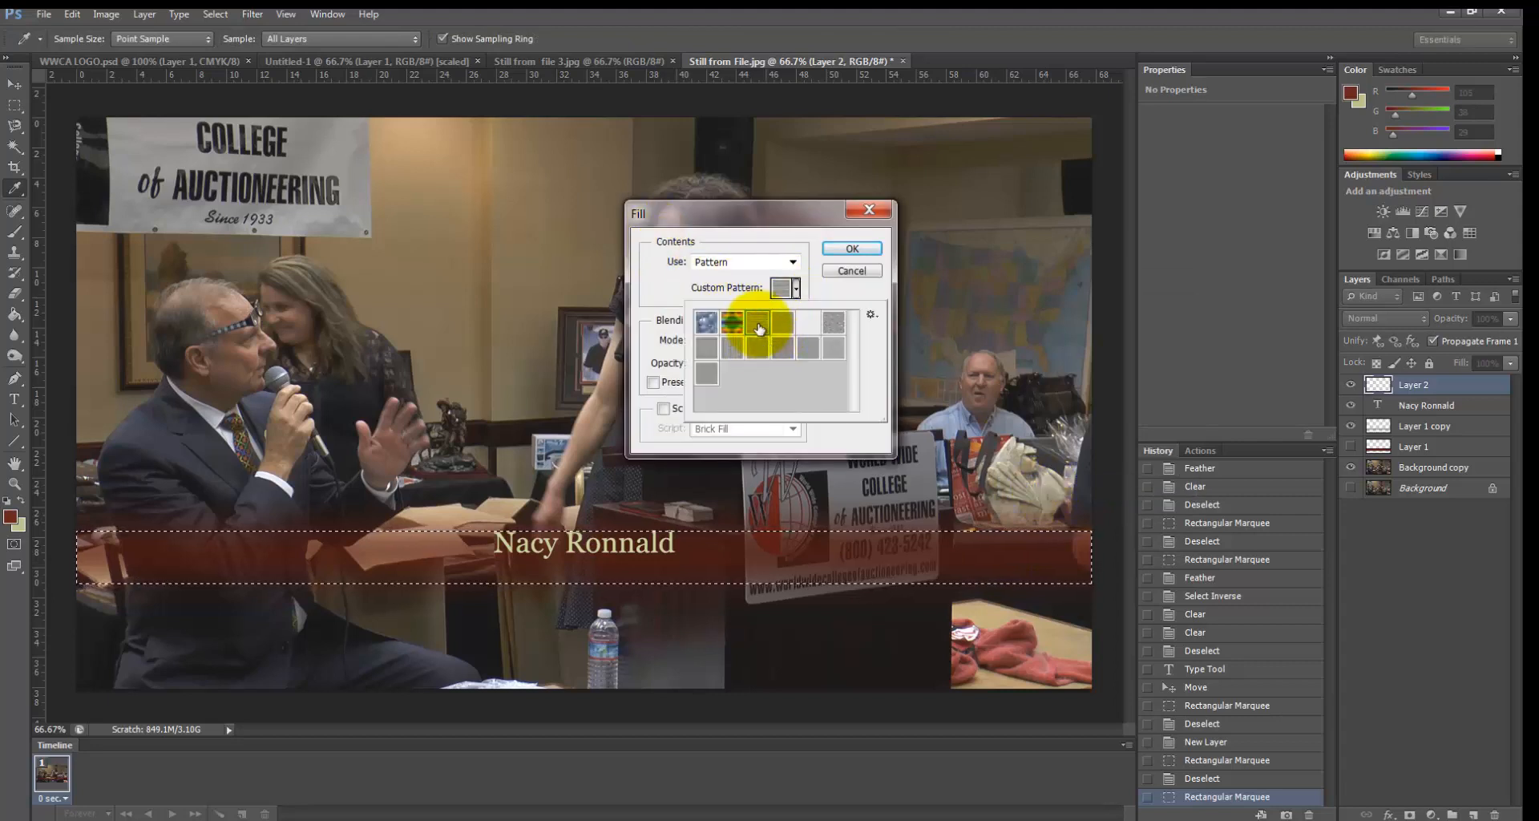
pyautogui.click(851, 247)
pyautogui.click(851, 248)
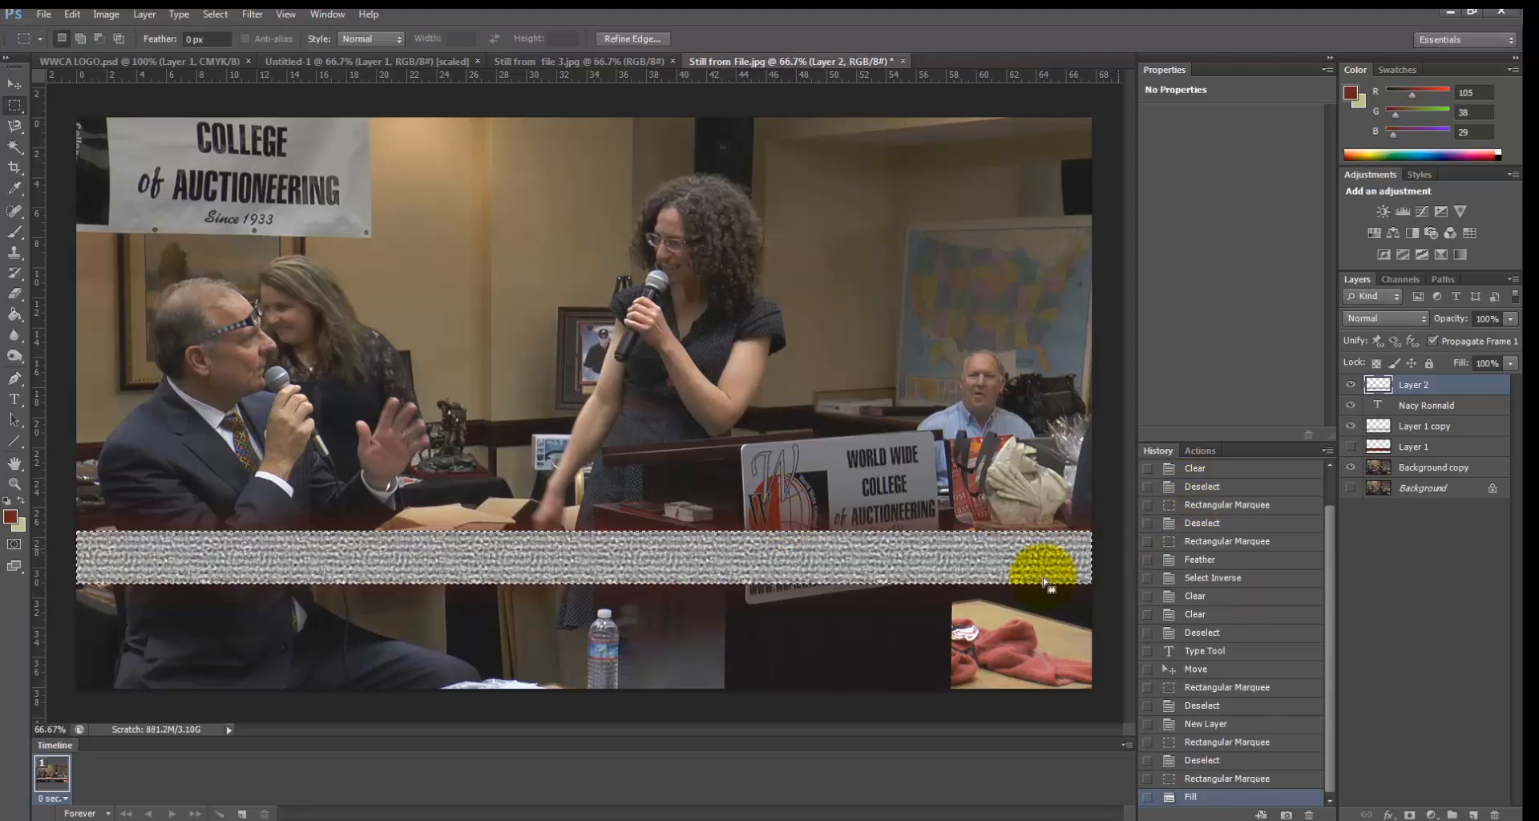
# Make the patterned bar on Layer 2 translucent with a fill of 37% and an opacity of 46%
pyautogui.click(1510, 363)
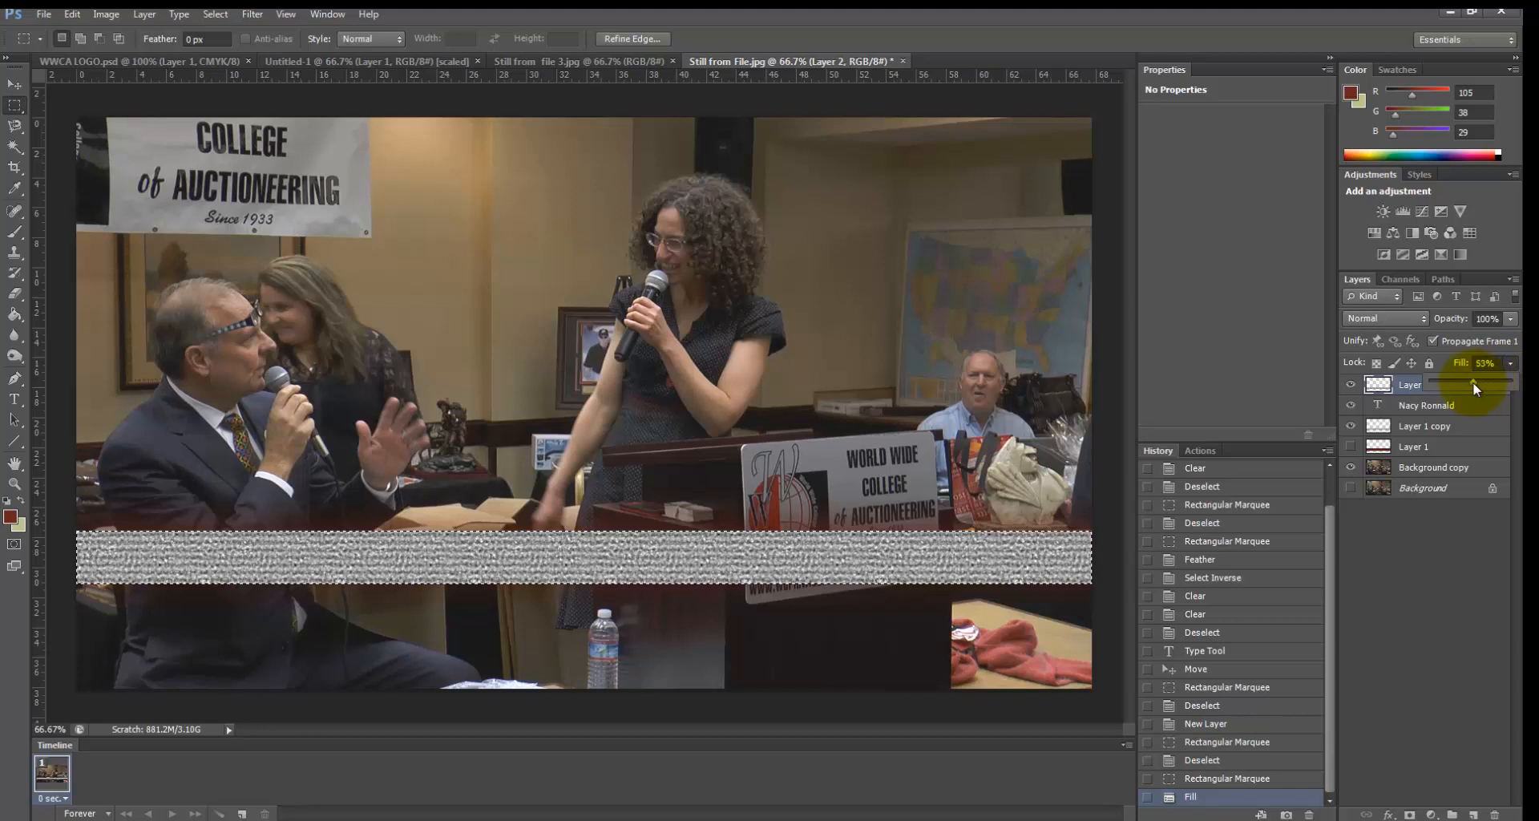
pyautogui.moveTo(1473, 382); pyautogui.dragTo(1458, 383)
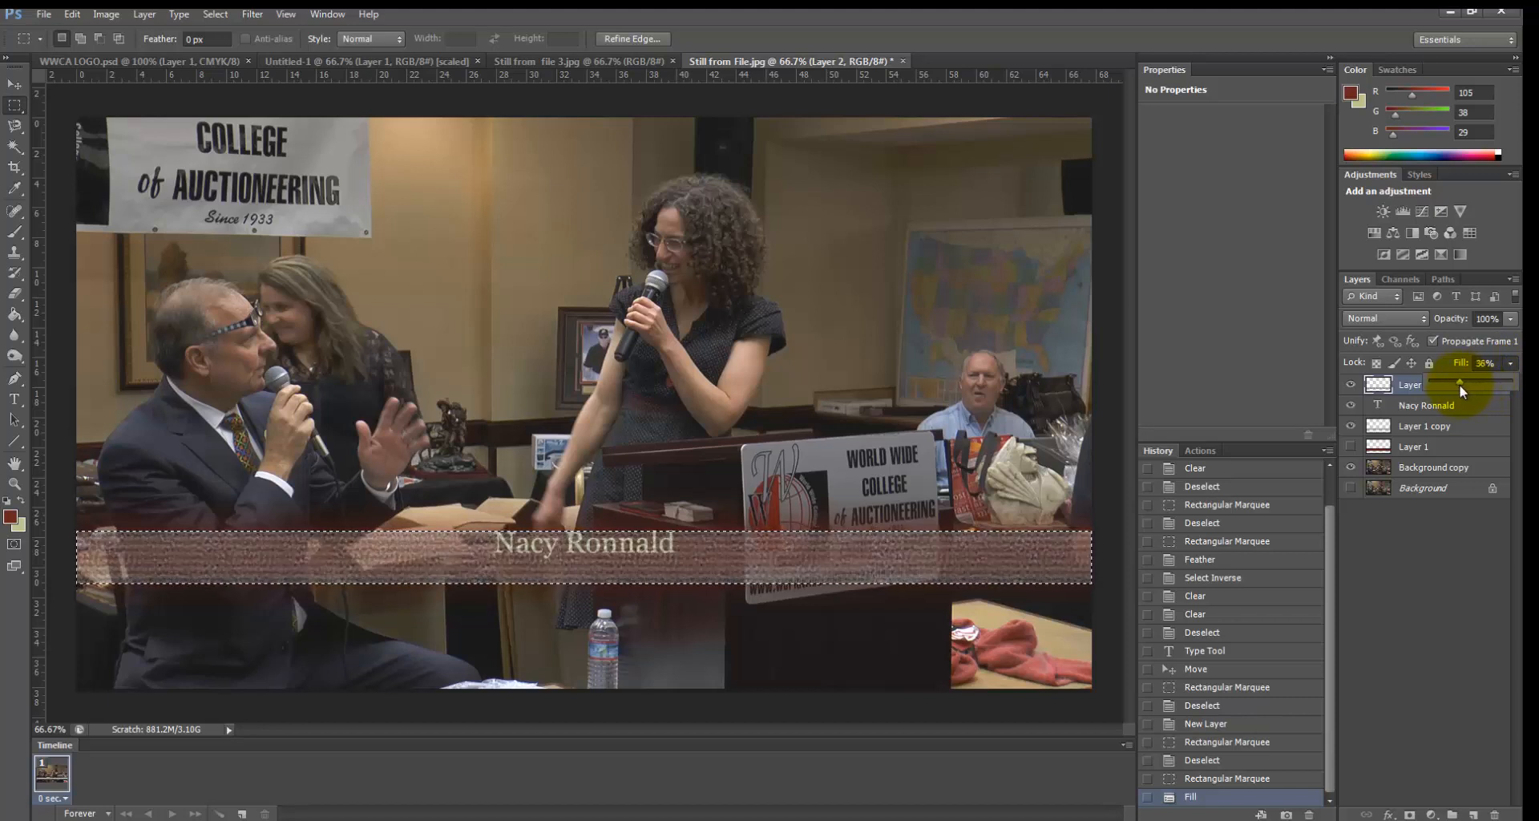
pyautogui.click(1509, 319)
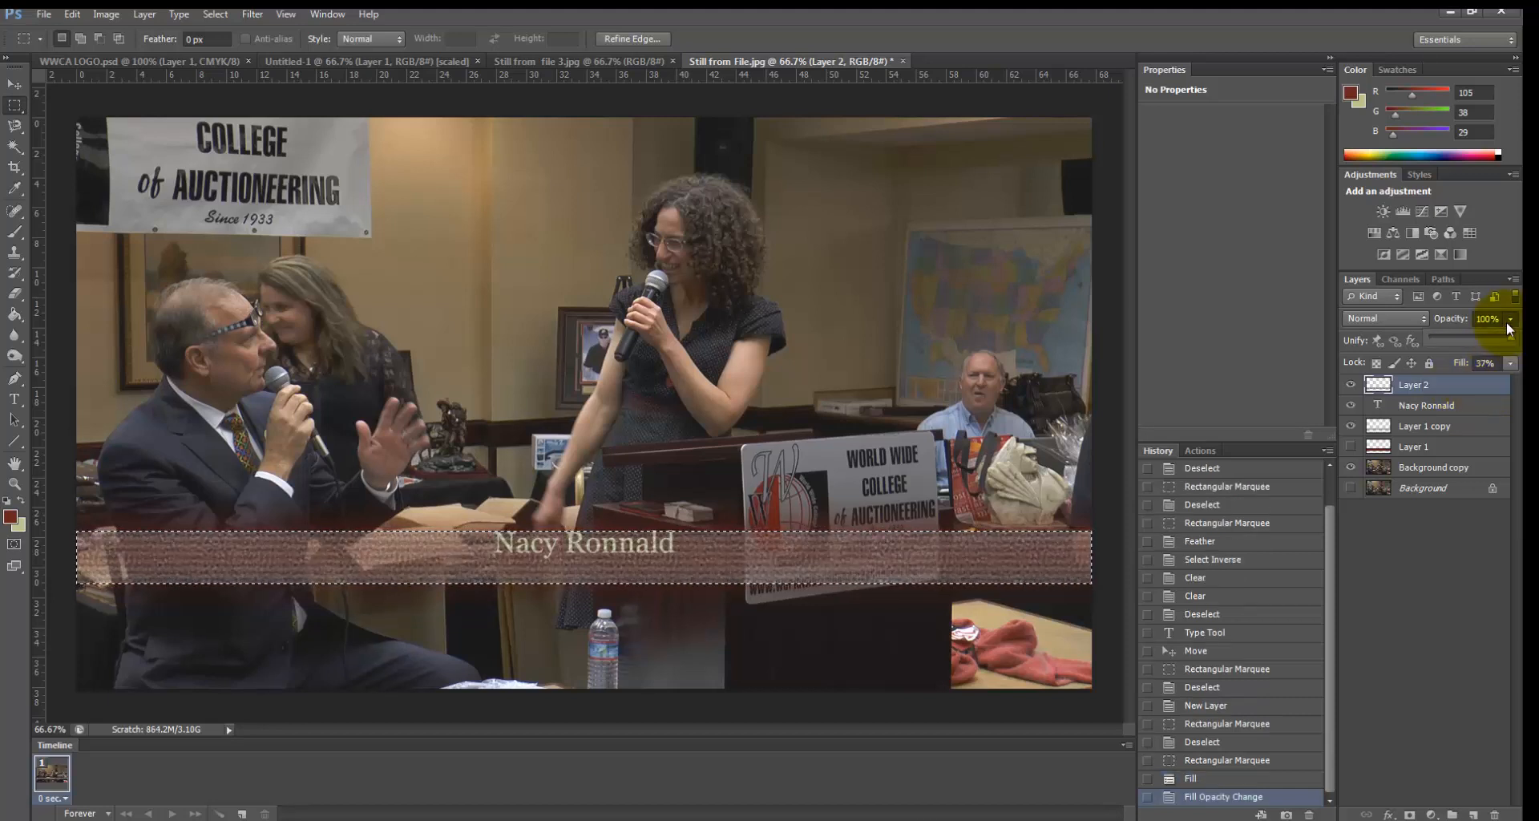
pyautogui.moveTo(1509, 338); pyautogui.dragTo(1453, 412)
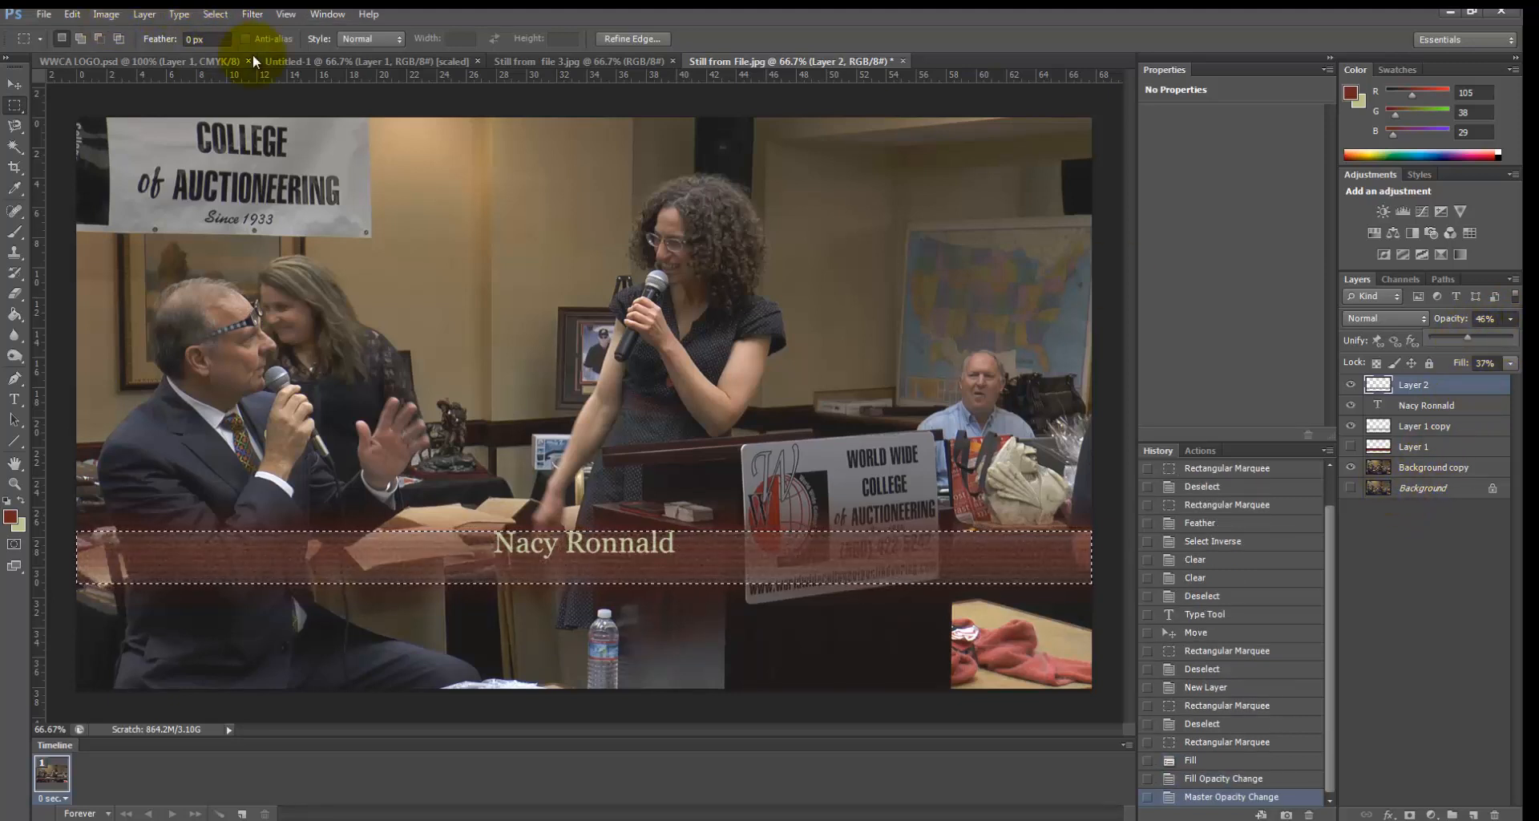
# Add a Bevel & Emboss effect with the default settings to Layer 2
pyautogui.click(1381, 787)
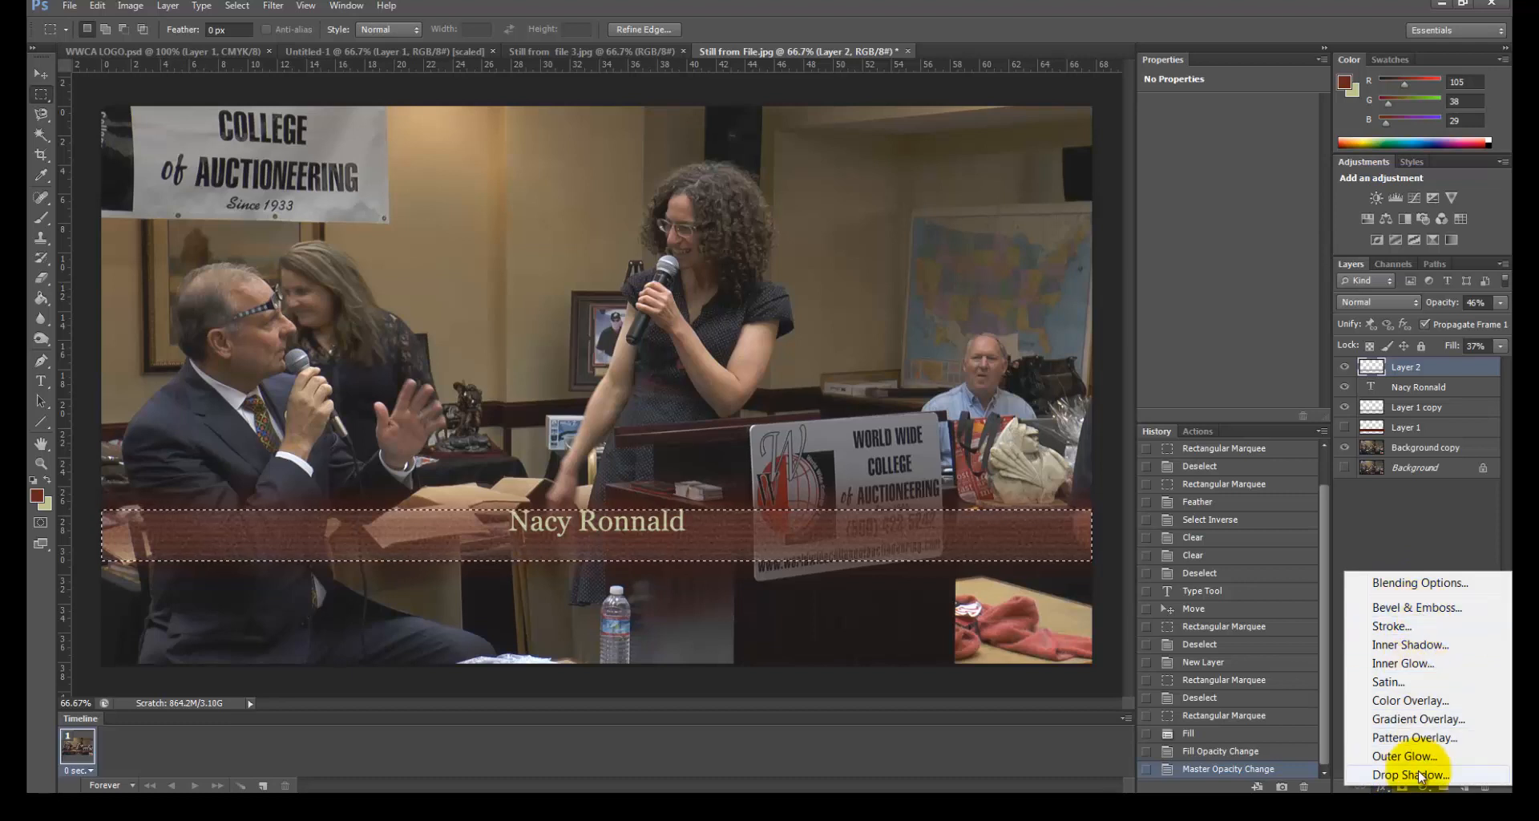
pyautogui.click(1427, 611)
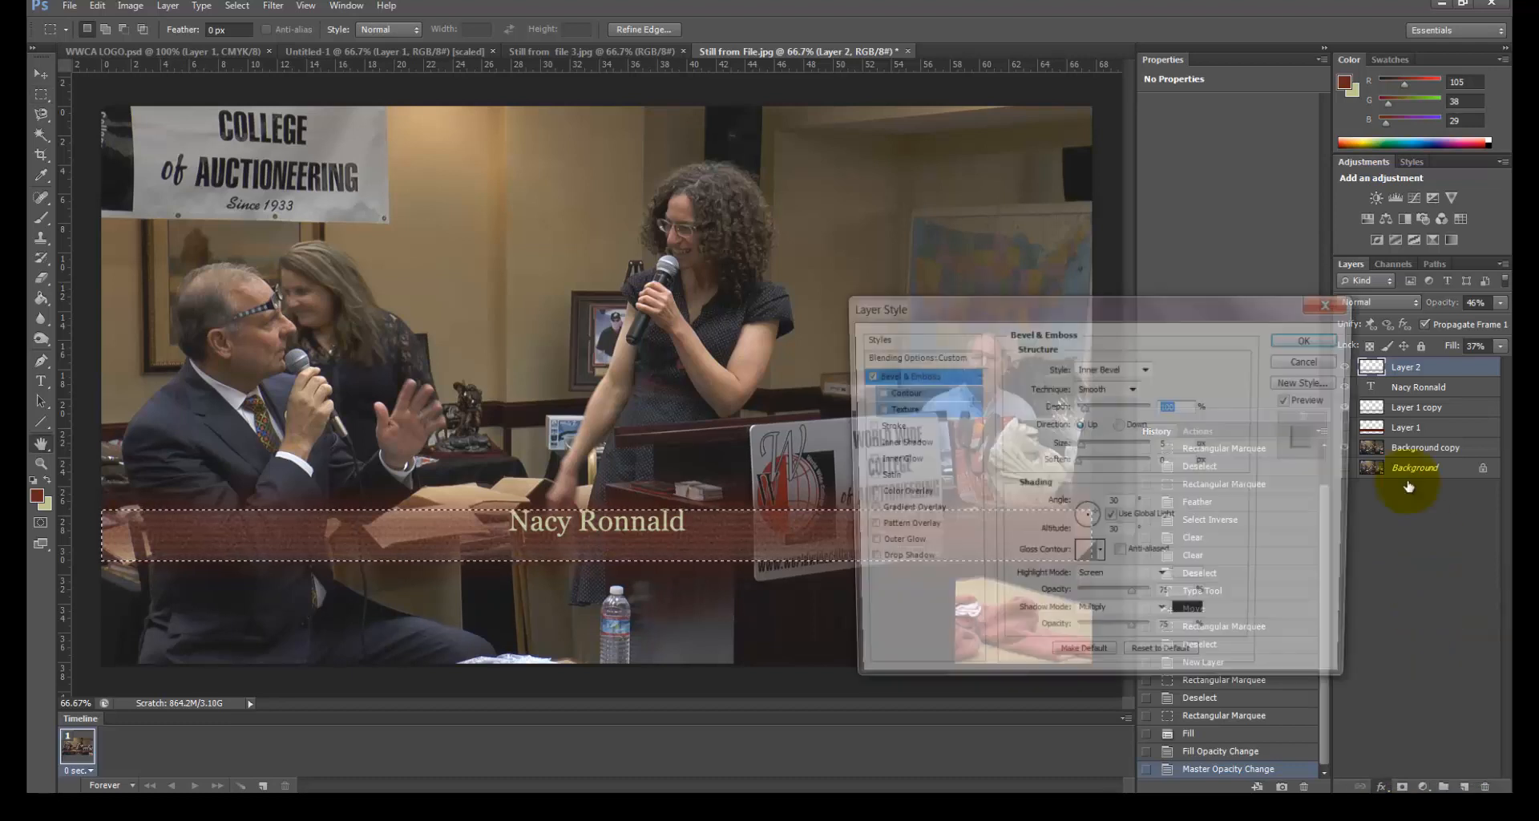
pyautogui.click(1312, 338)
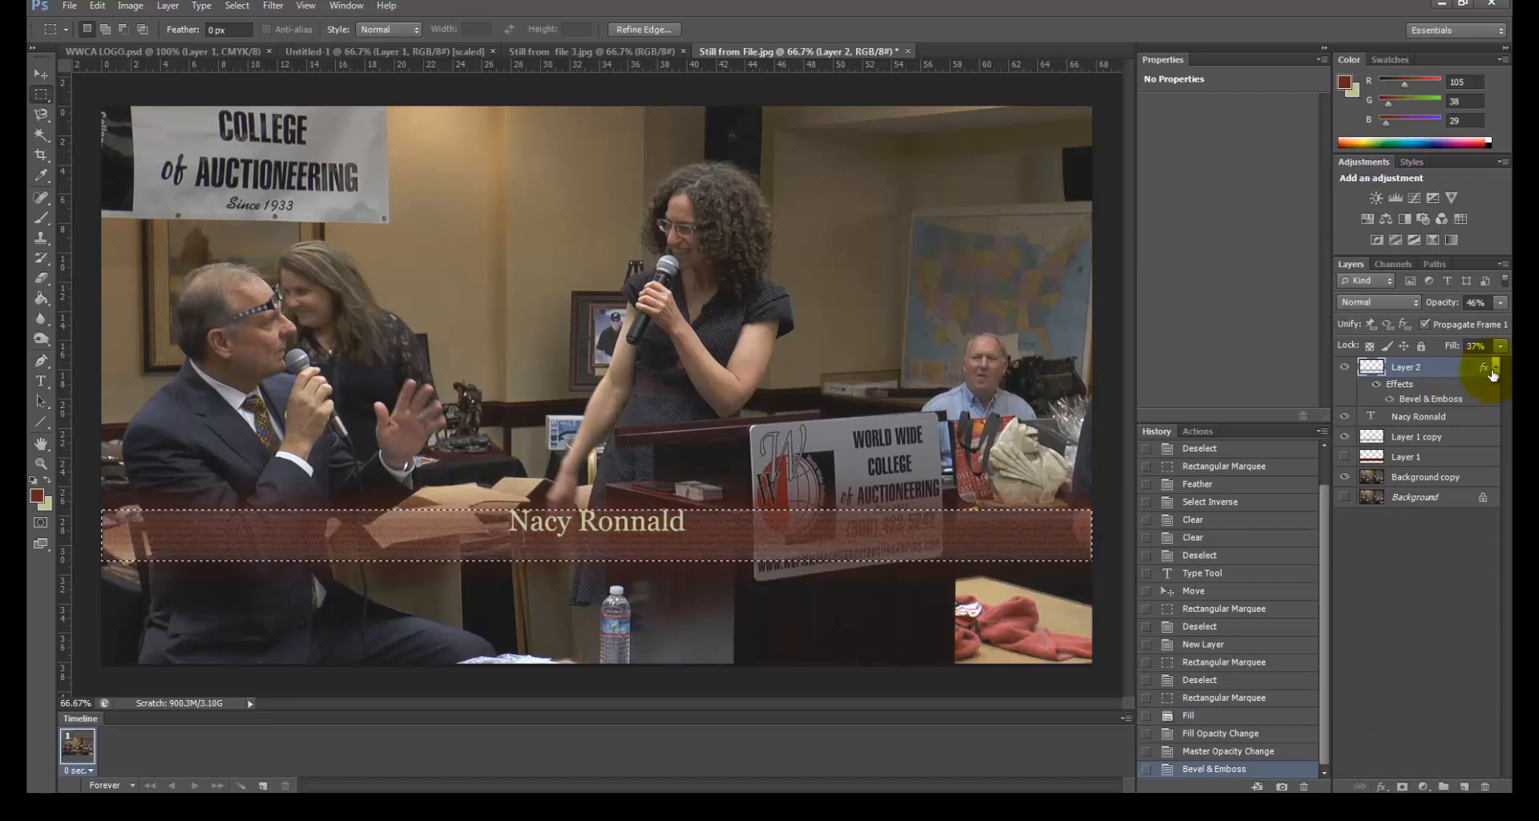
# Set the Bevel & Emboss depth on Layer 2 to 664% and turn on Inner Shadow
pyautogui.doubleClick(1445, 398)
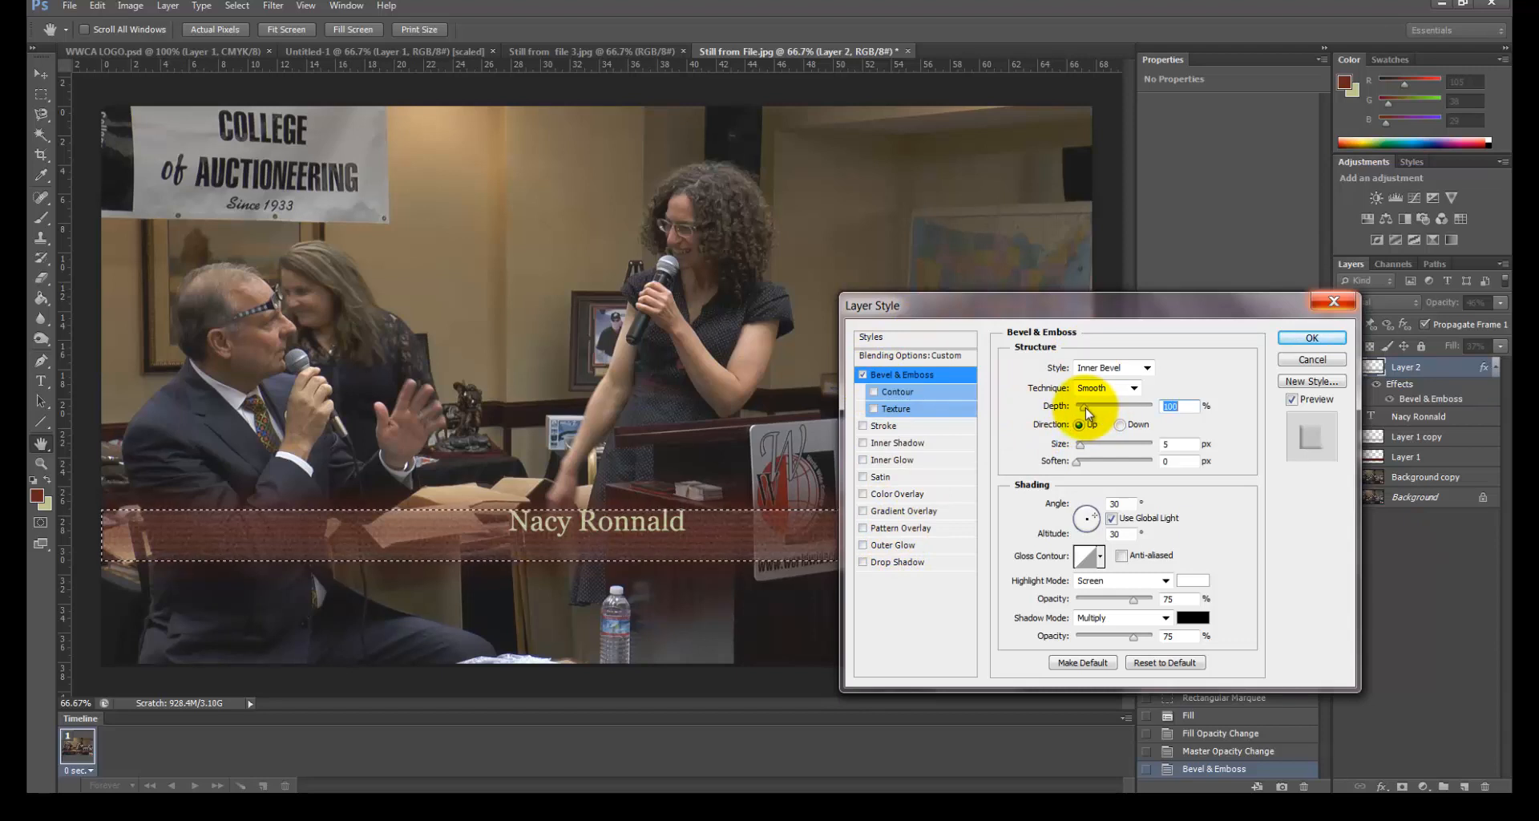
pyautogui.moveTo(1087, 412); pyautogui.dragTo(1129, 414)
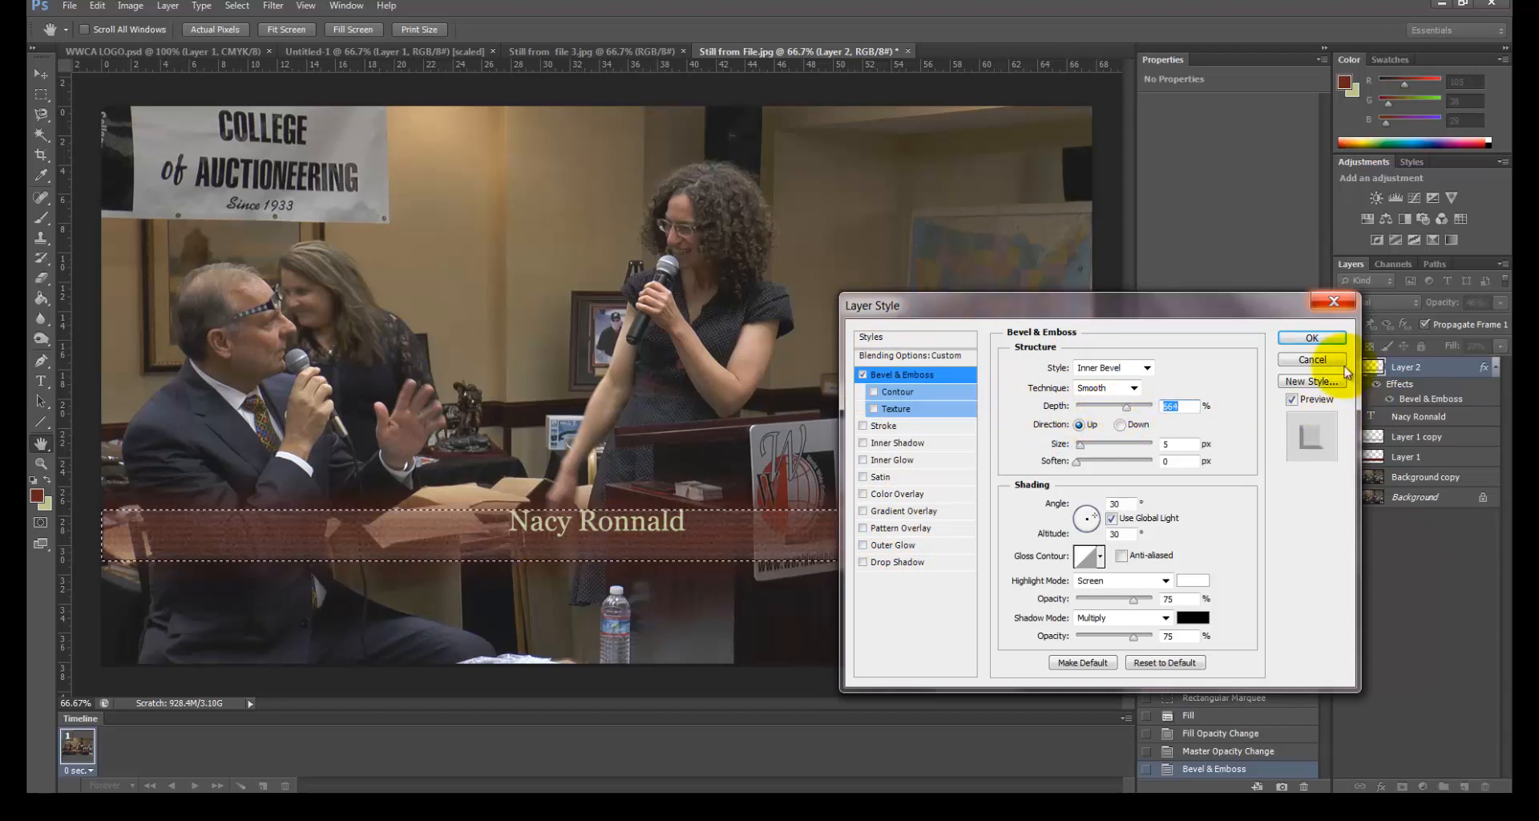
pyautogui.click(859, 443)
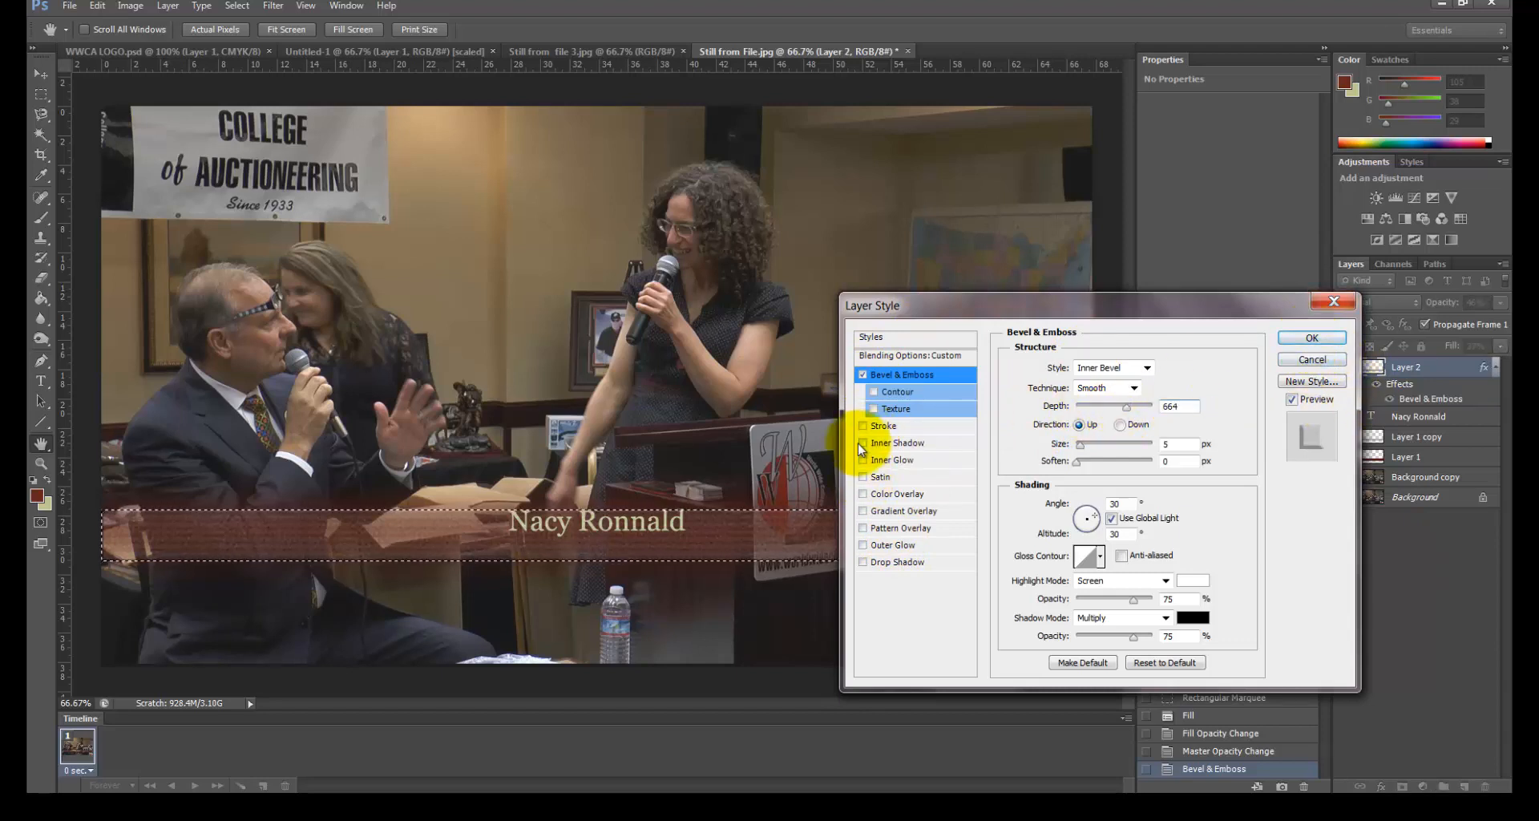
pyautogui.click(862, 442)
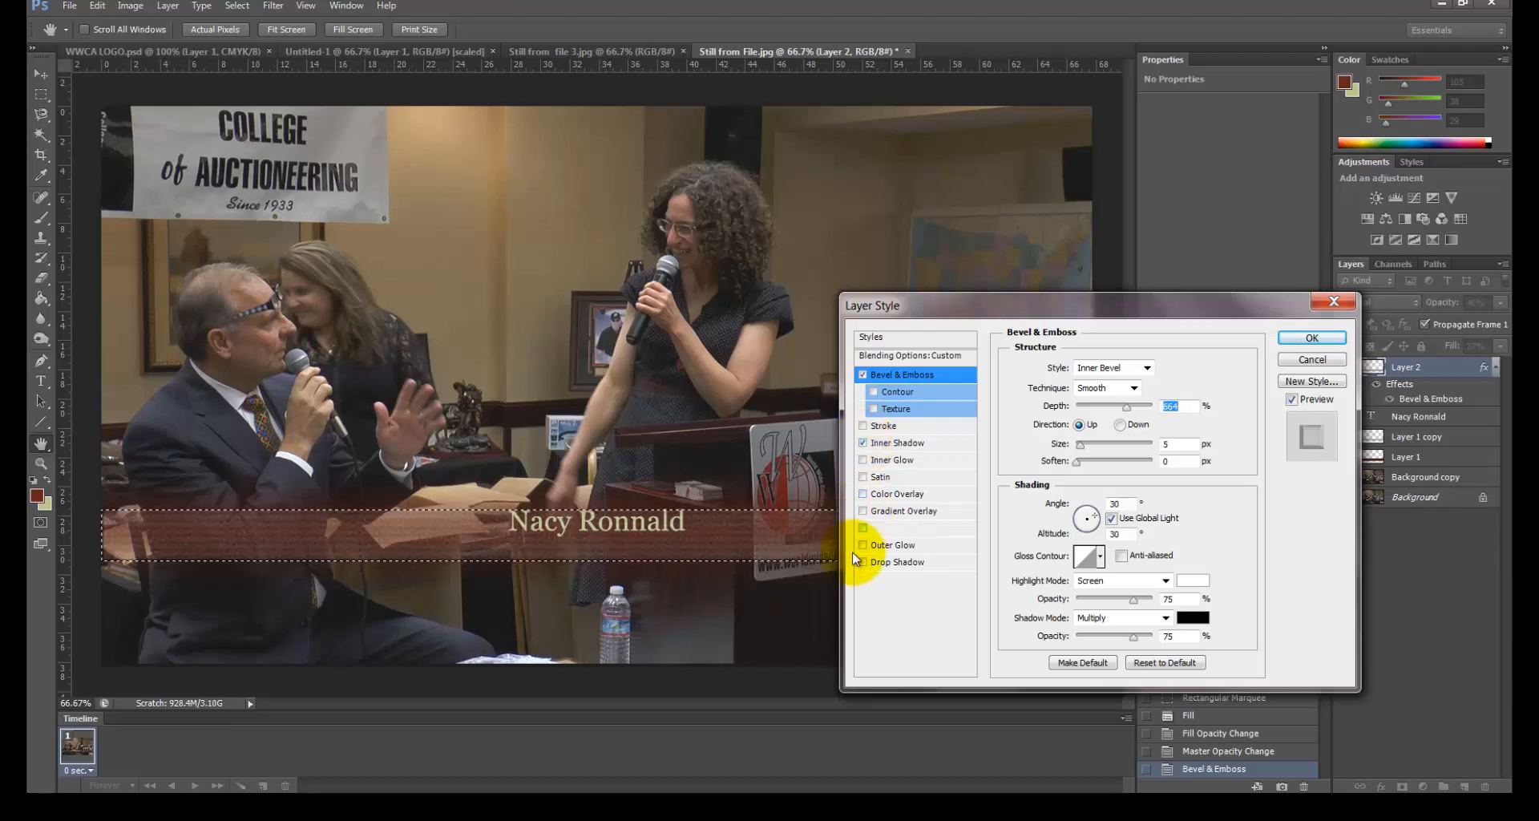
# Add a bright cyan-blue Color Overlay (#00d2ff) to Layer 2 in Normal mode, with its opacity at about 38%
pyautogui.click(862, 495)
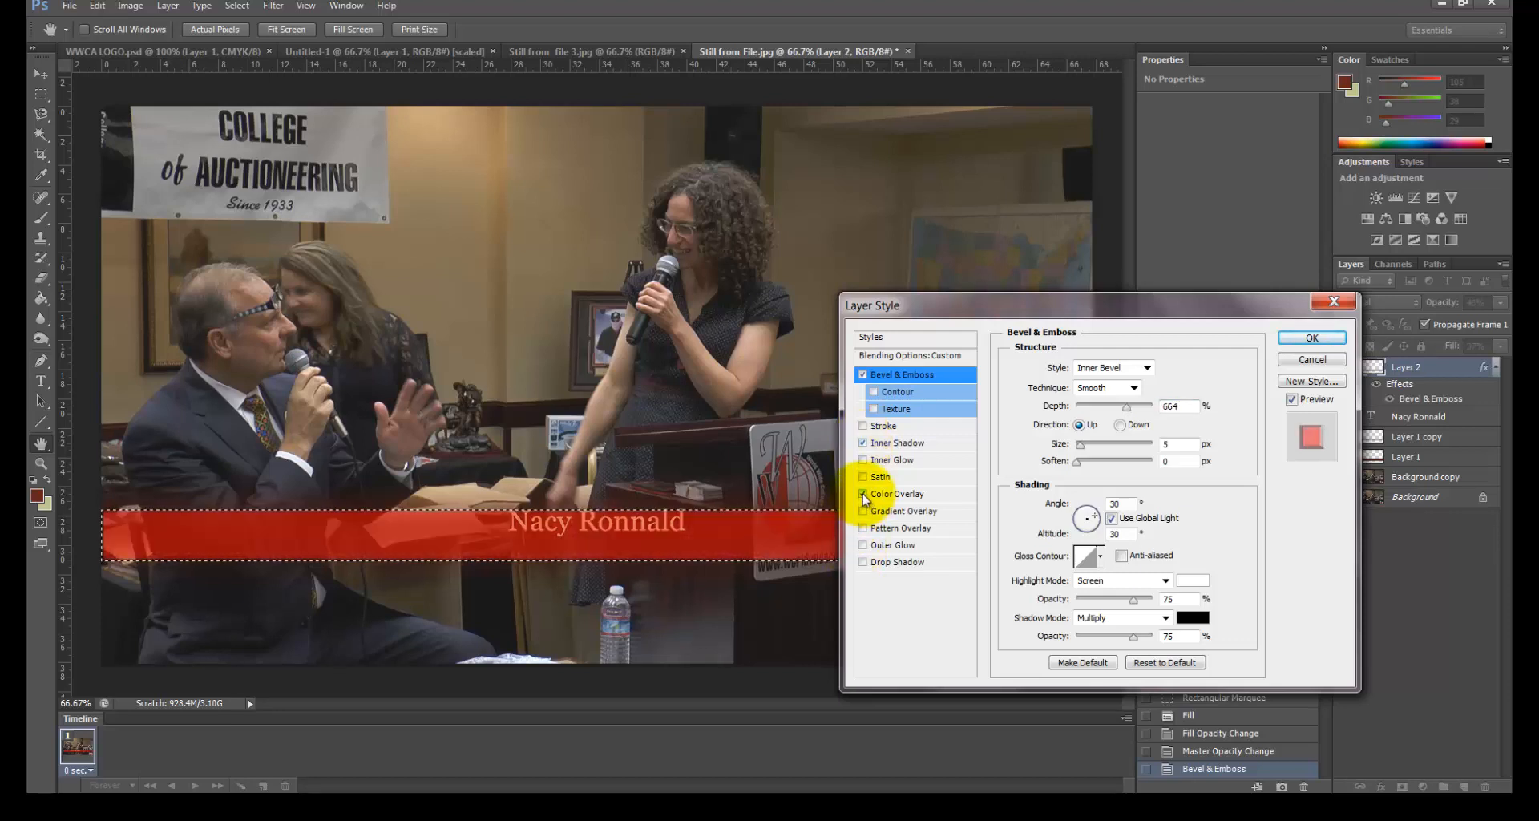
pyautogui.click(894, 494)
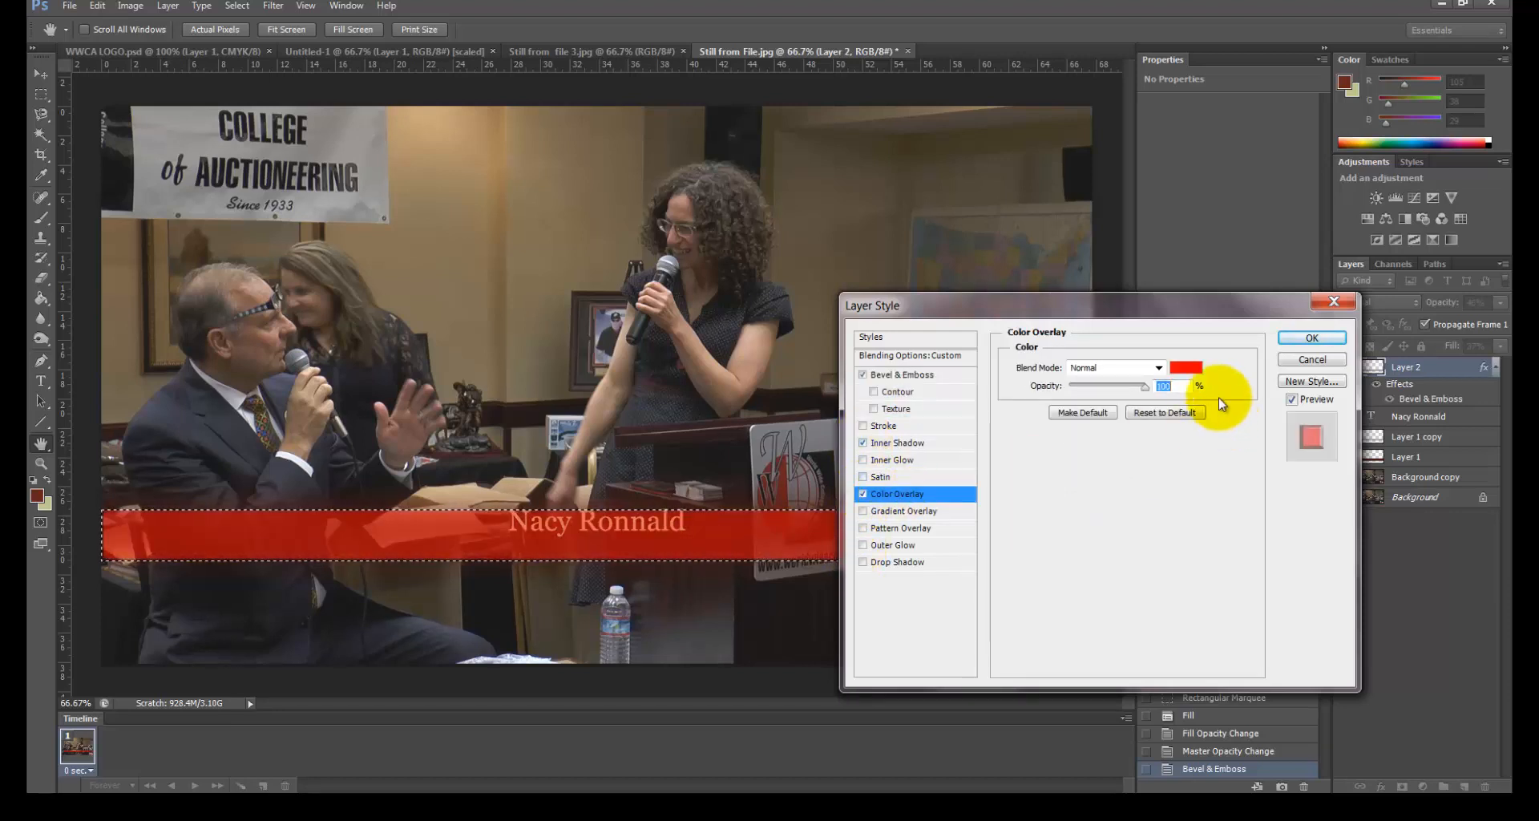
pyautogui.click(1186, 367)
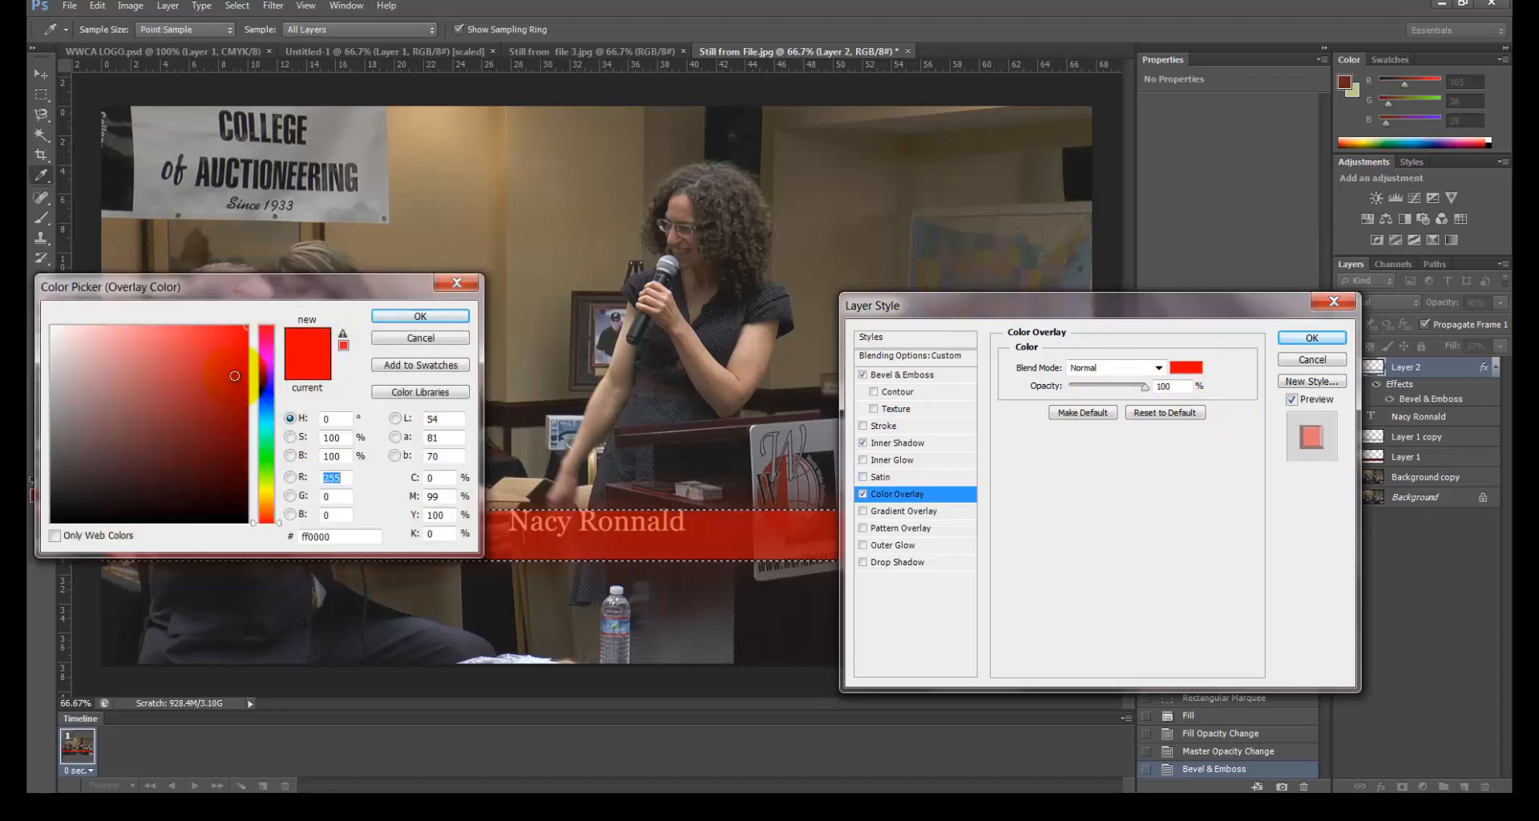
pyautogui.click(269, 490)
pyautogui.click(269, 495)
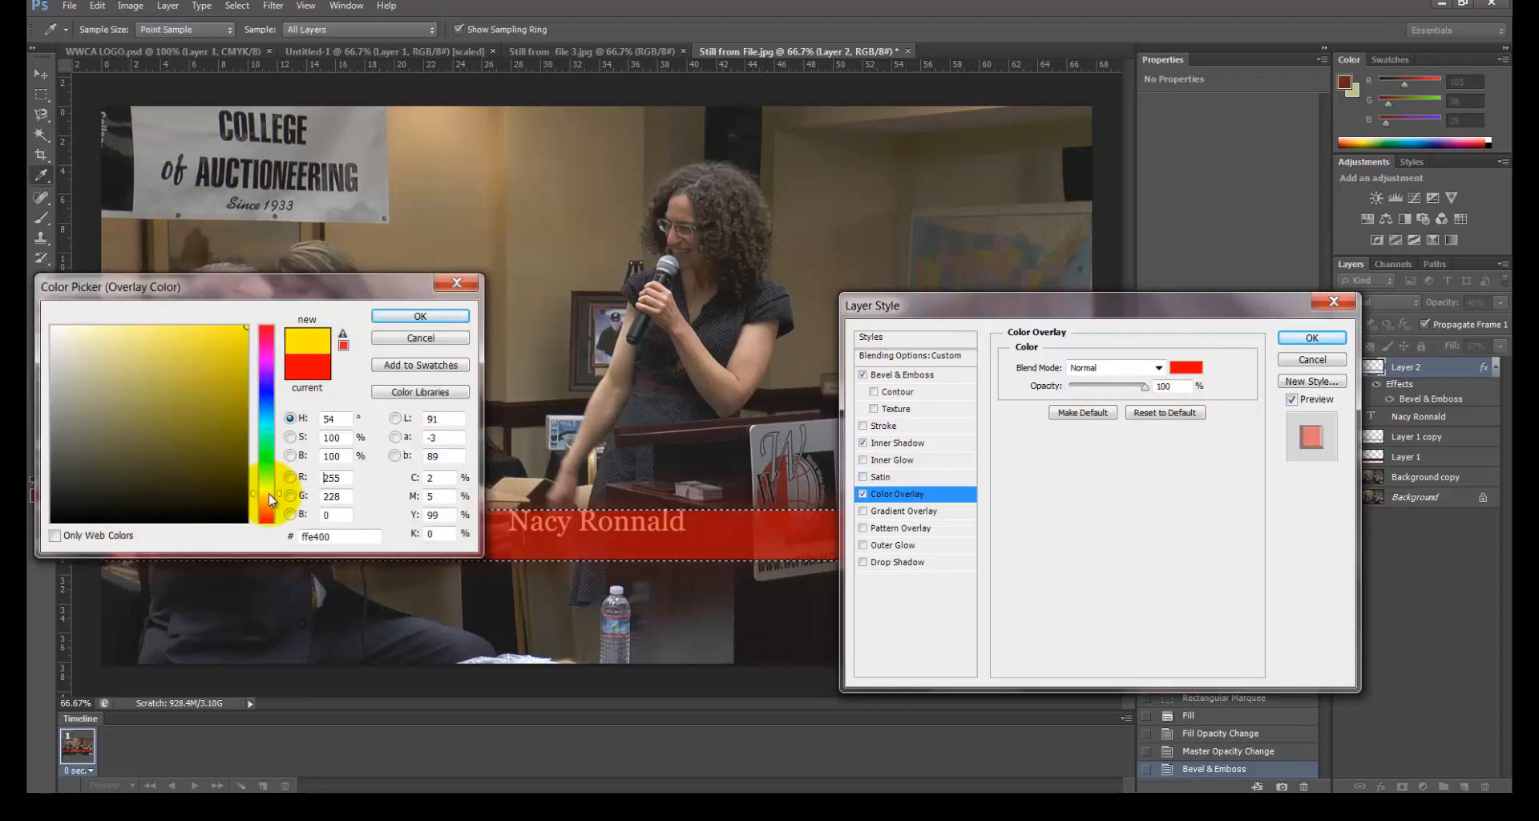
pyautogui.moveTo(267, 397); pyautogui.dragTo(267, 417)
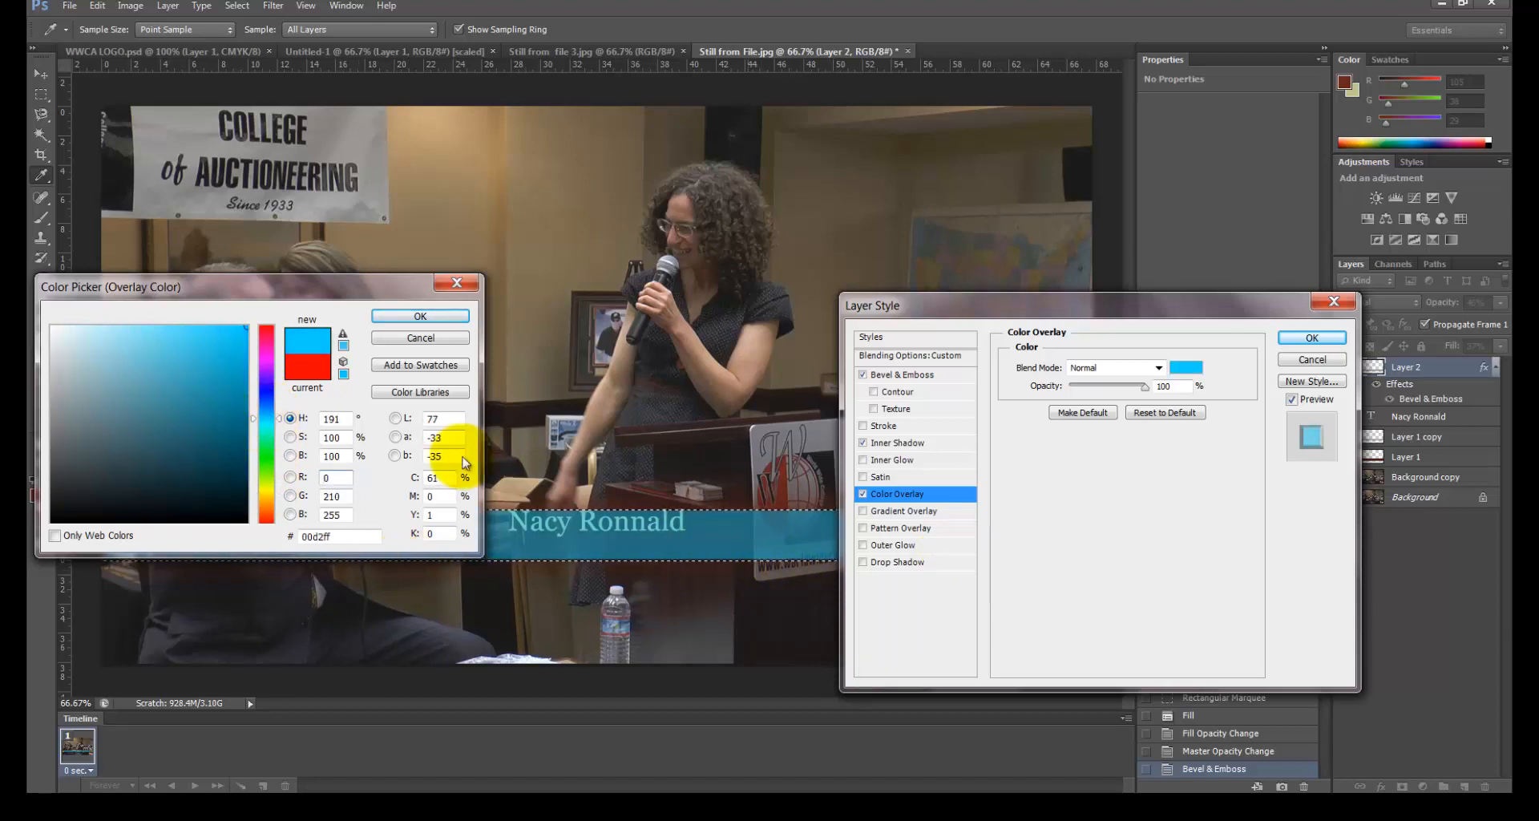
pyautogui.moveTo(1144, 393); pyautogui.dragTo(1104, 396)
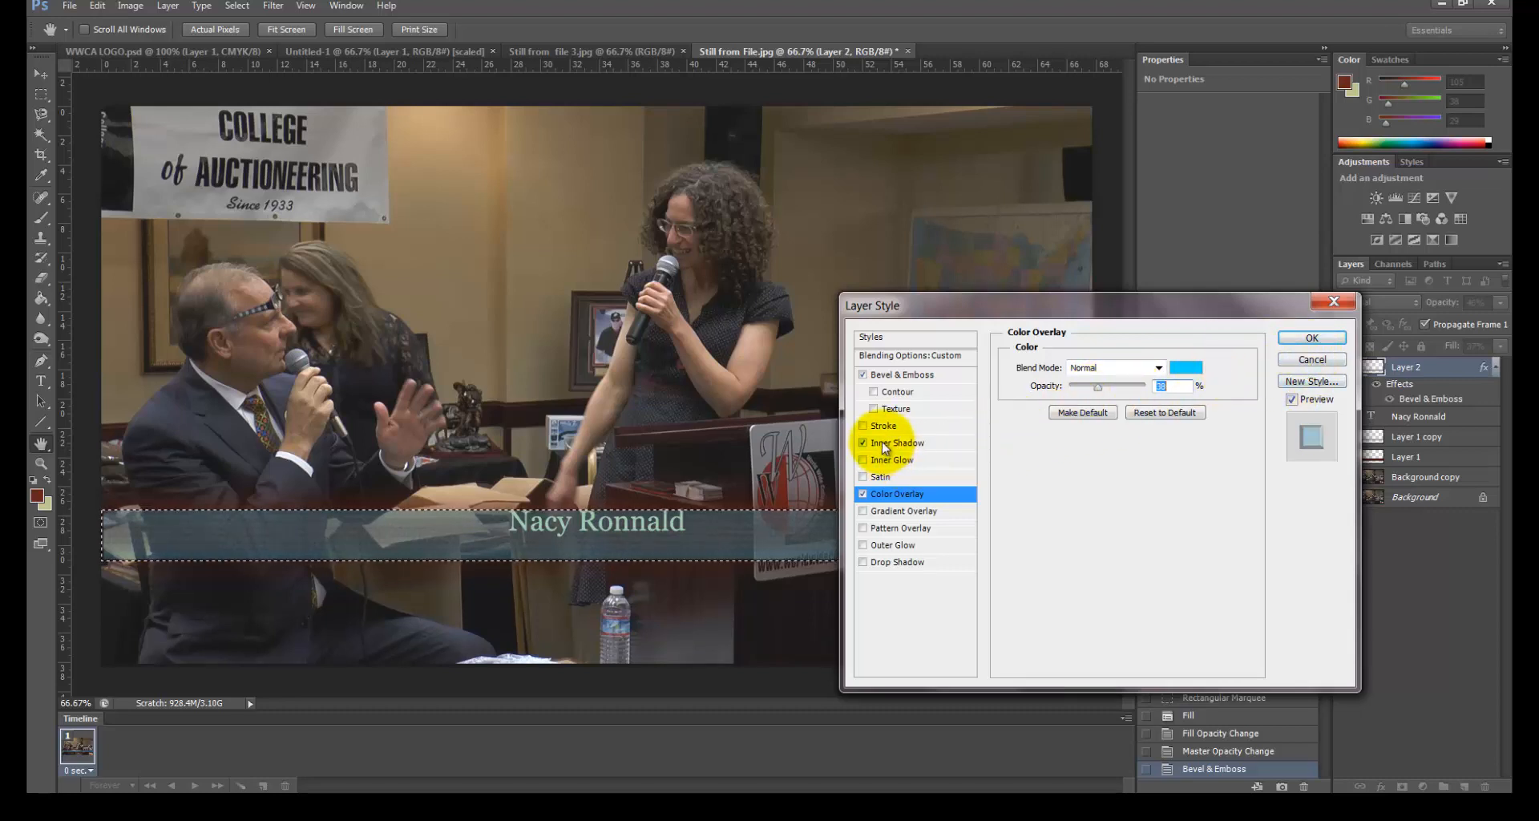
# Turn off Inner Shadow and change Layer 2's bevel to Outer Bevel with a 7 px size and about 4 px soften
pyautogui.click(864, 442)
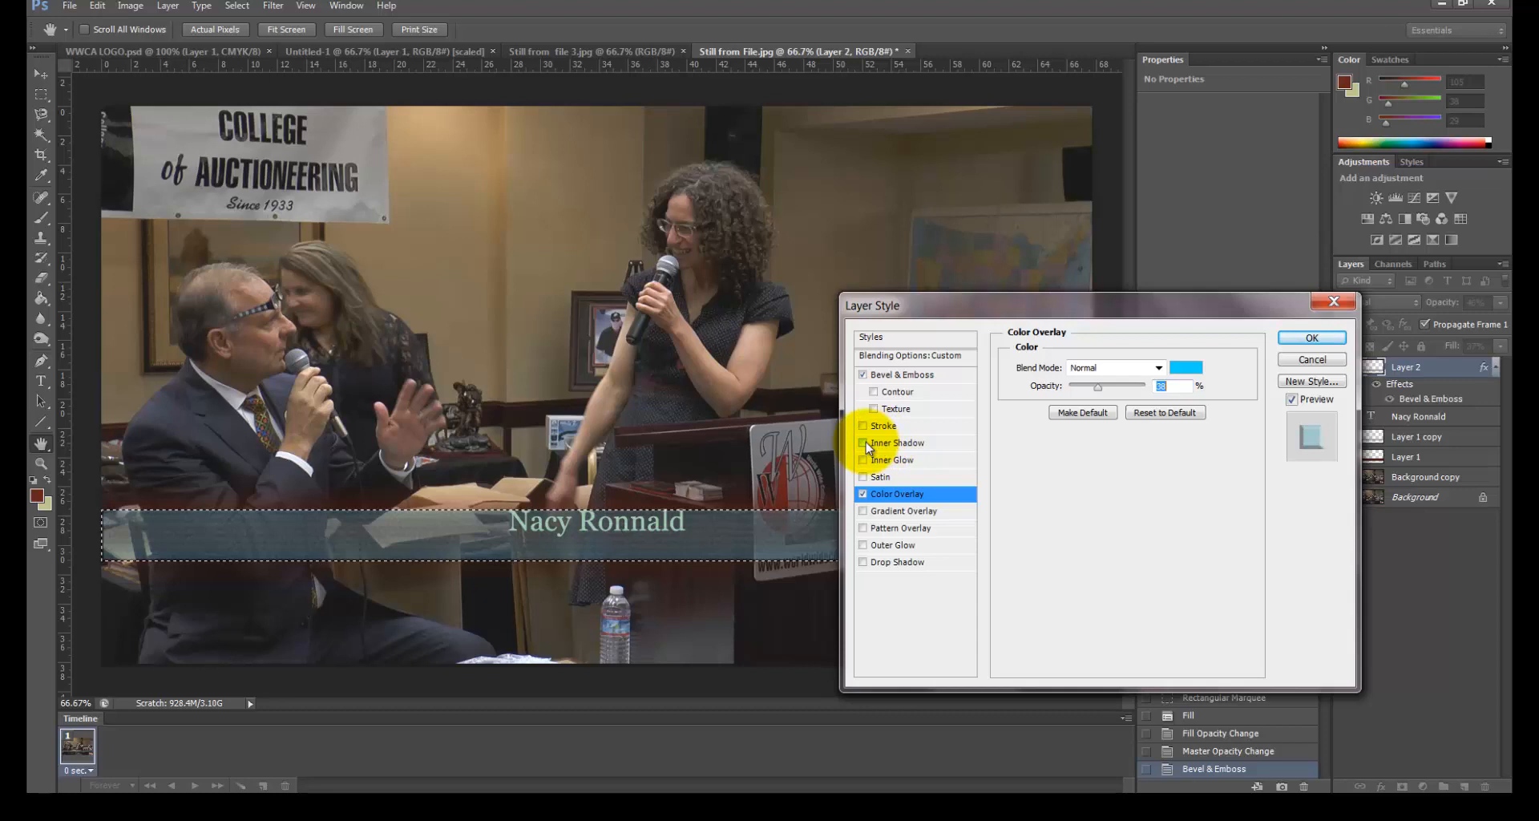
pyautogui.click(887, 377)
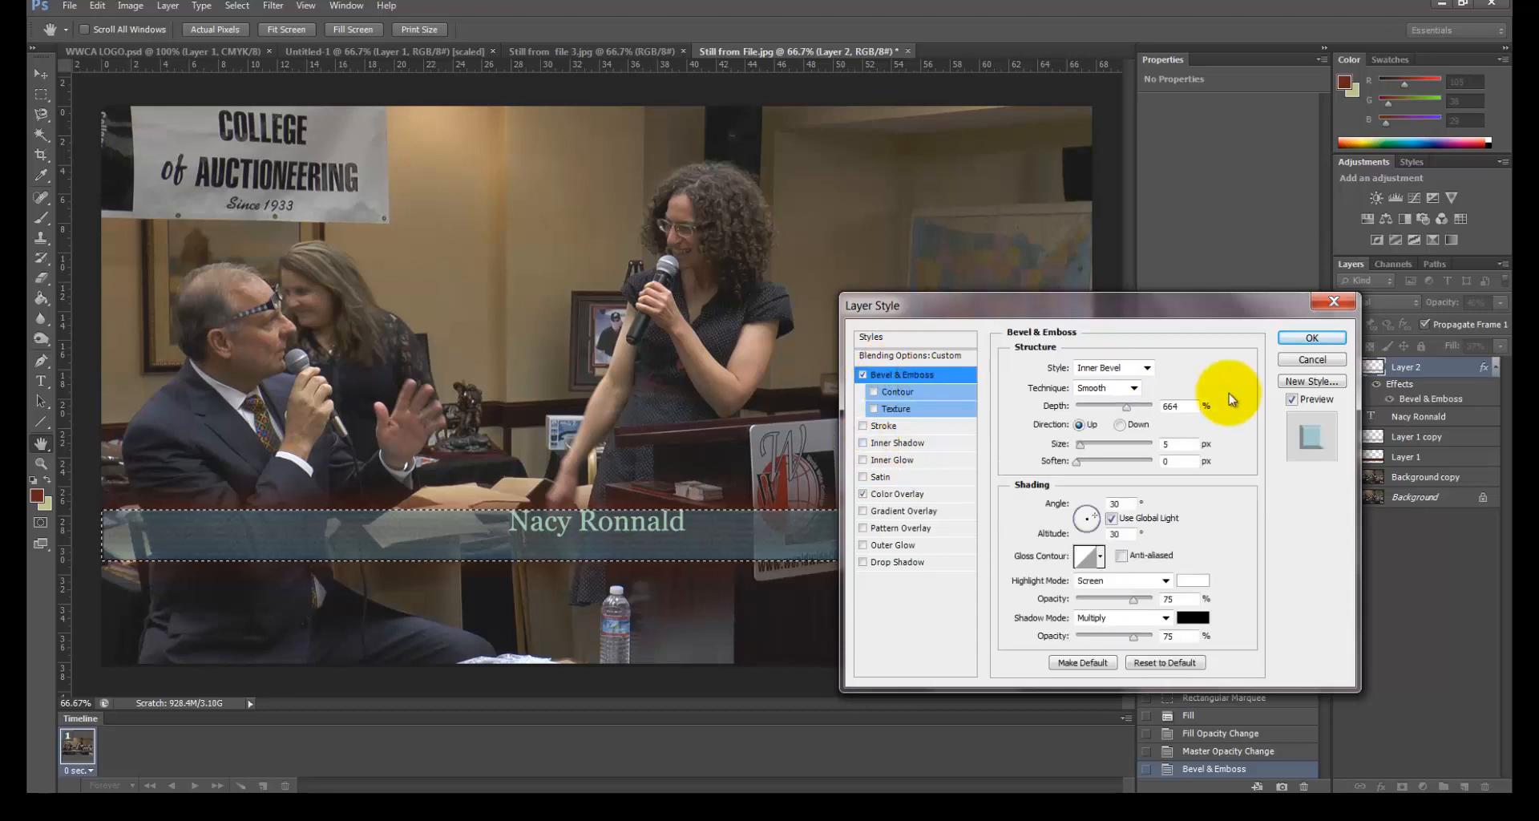
pyautogui.click(1148, 369)
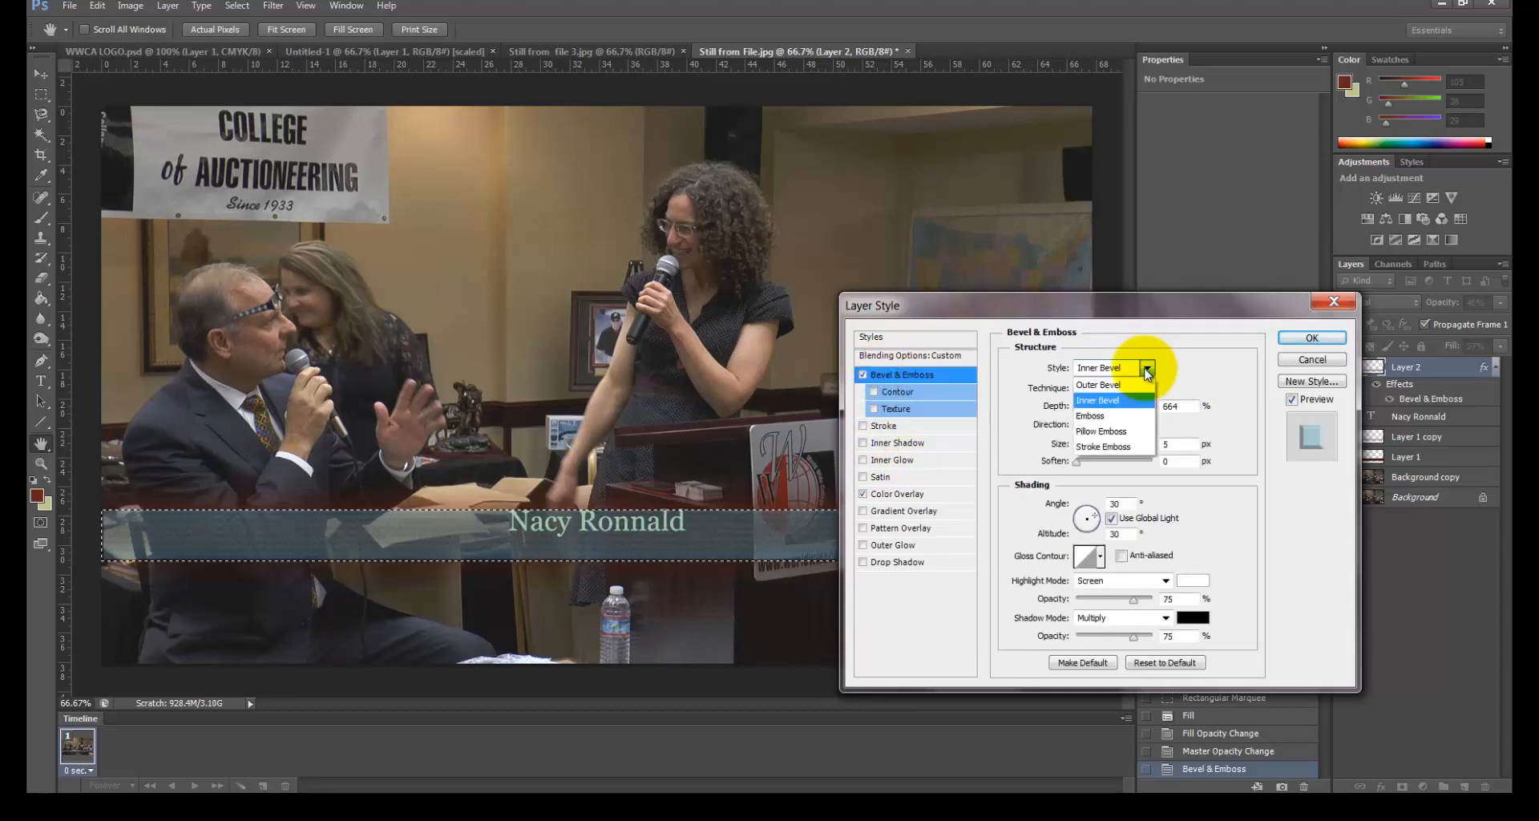
pyautogui.click(1120, 386)
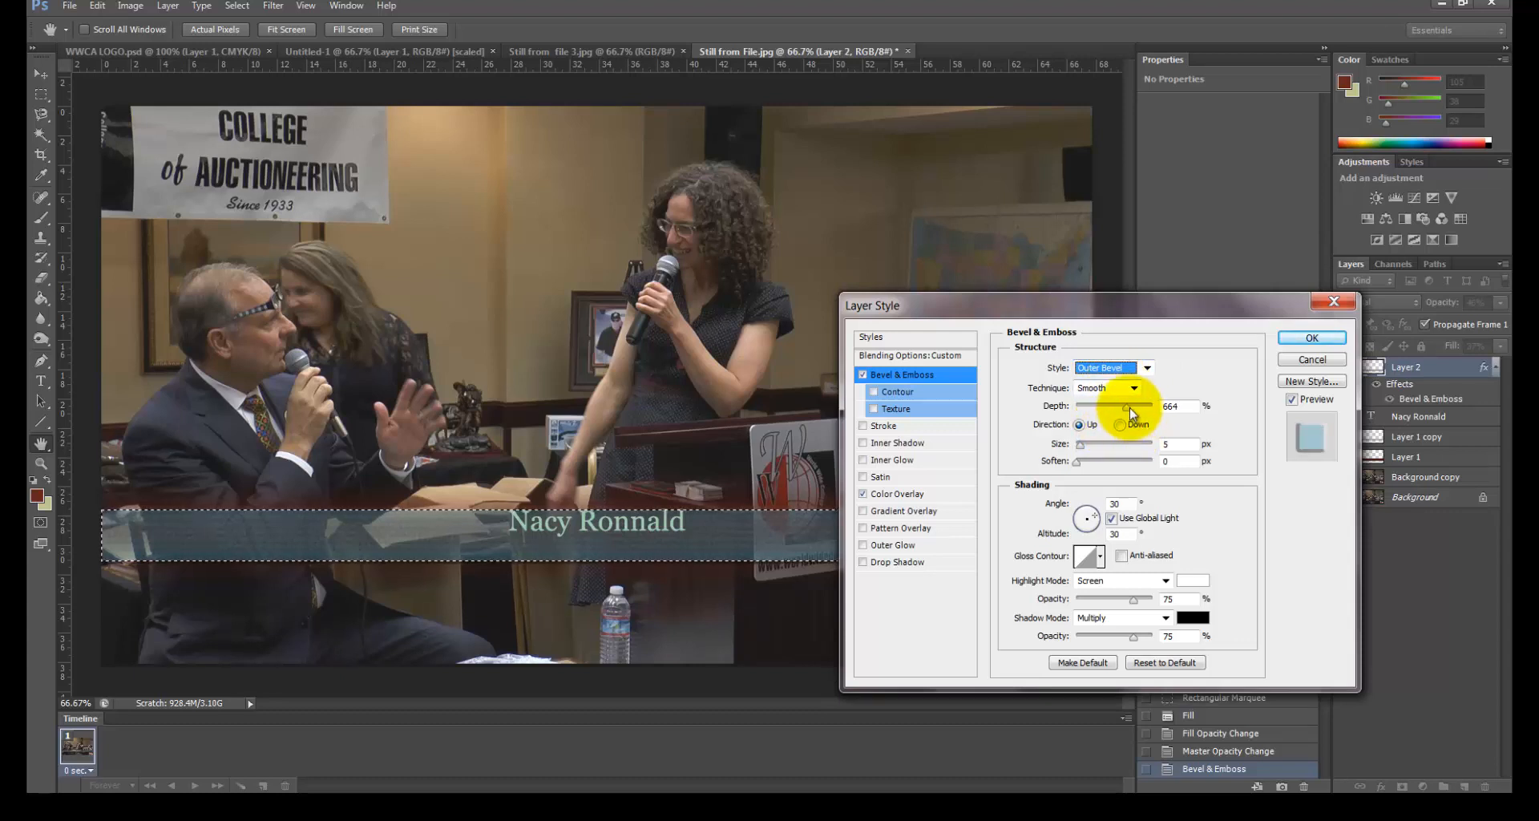
pyautogui.moveTo(1084, 445)
pyautogui.mouseDown()
pyautogui.moveTo(1094, 450)
pyautogui.moveTo(1082, 448)
pyautogui.mouseUp()
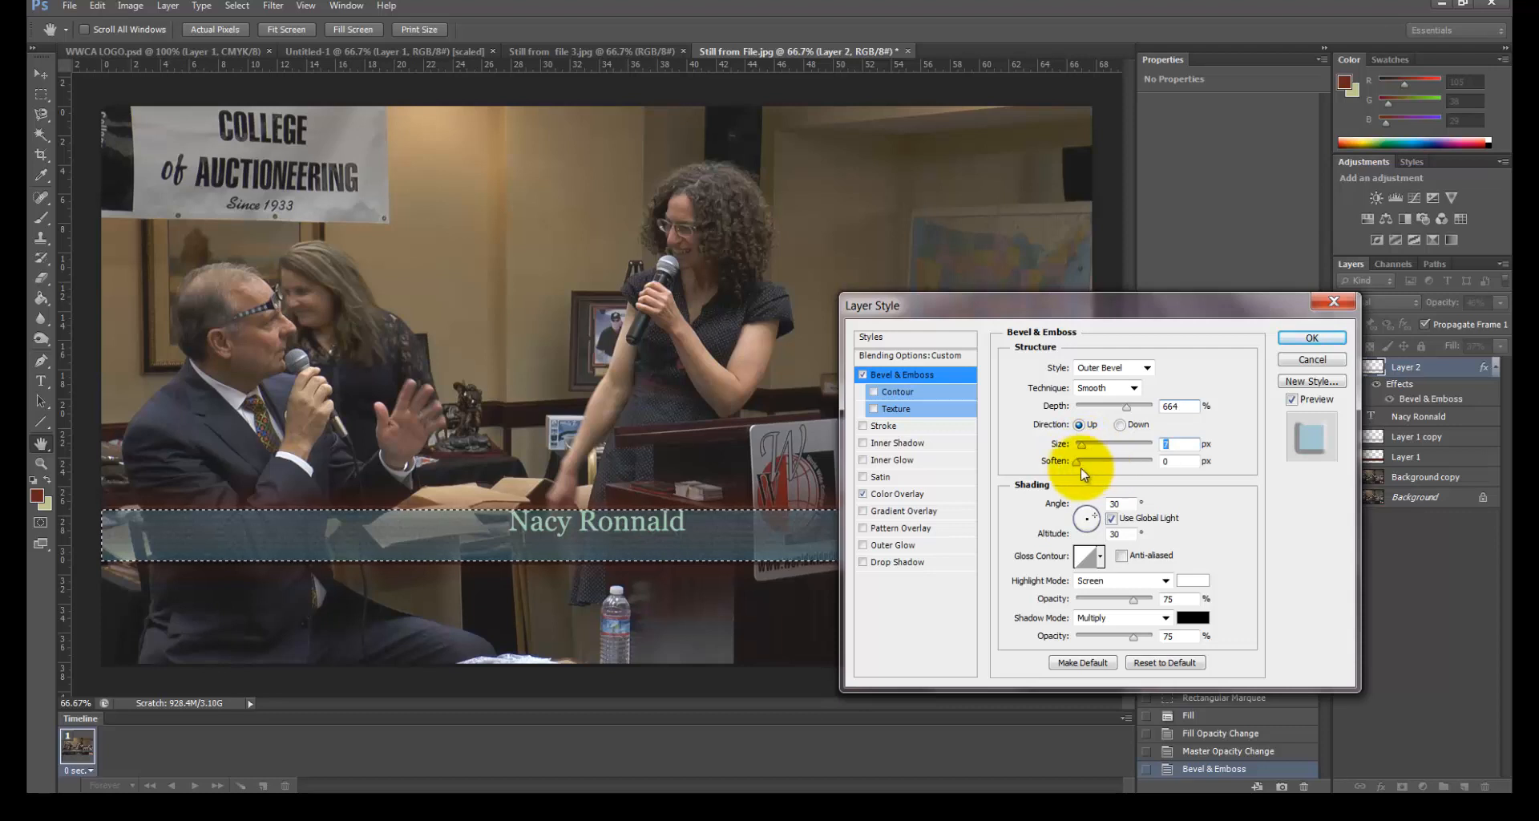
pyautogui.moveTo(1077, 463); pyautogui.dragTo(1090, 468)
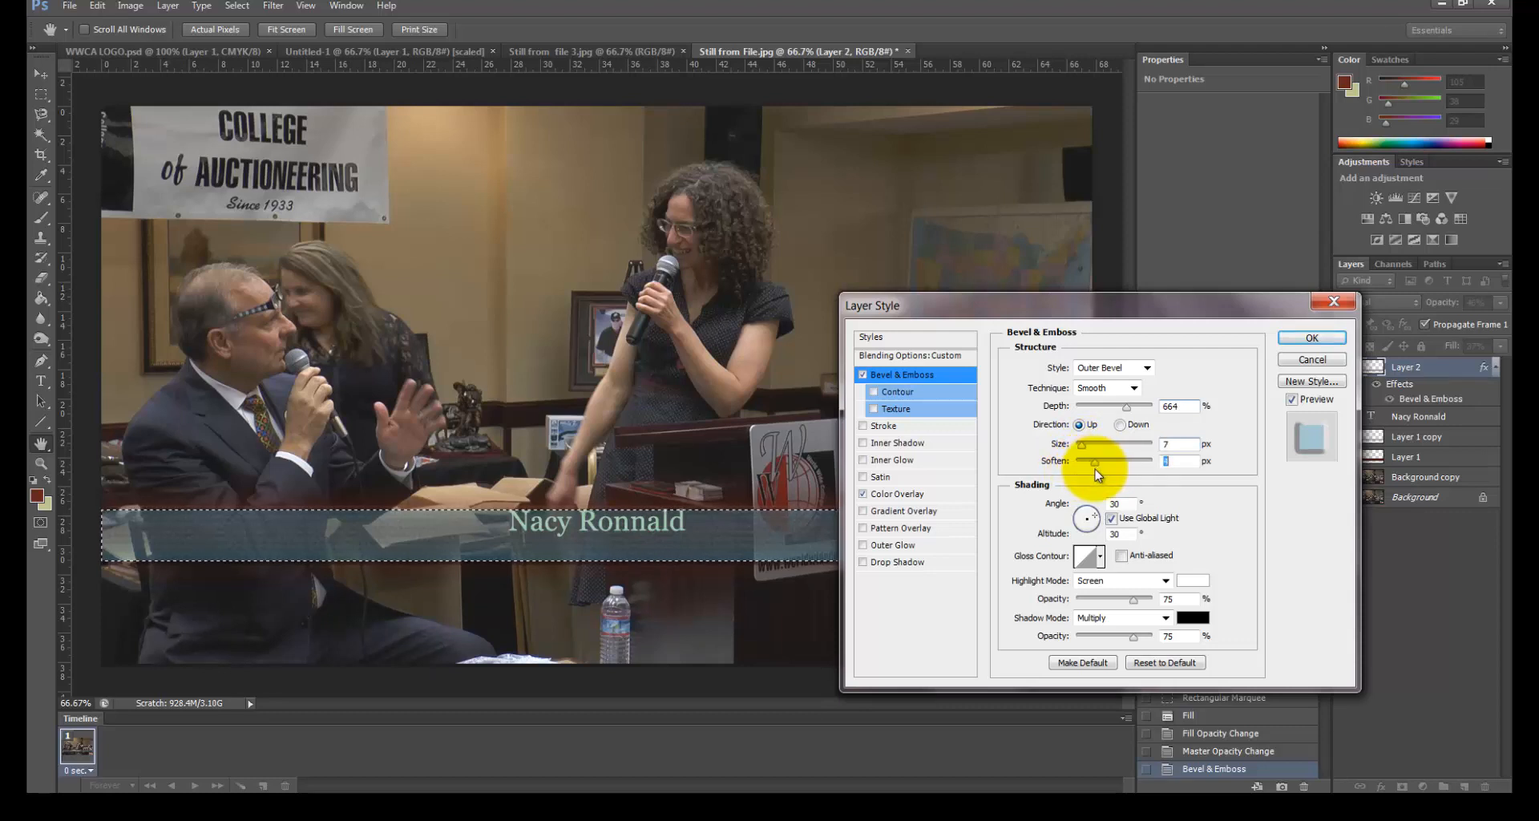
pyautogui.click(1311, 338)
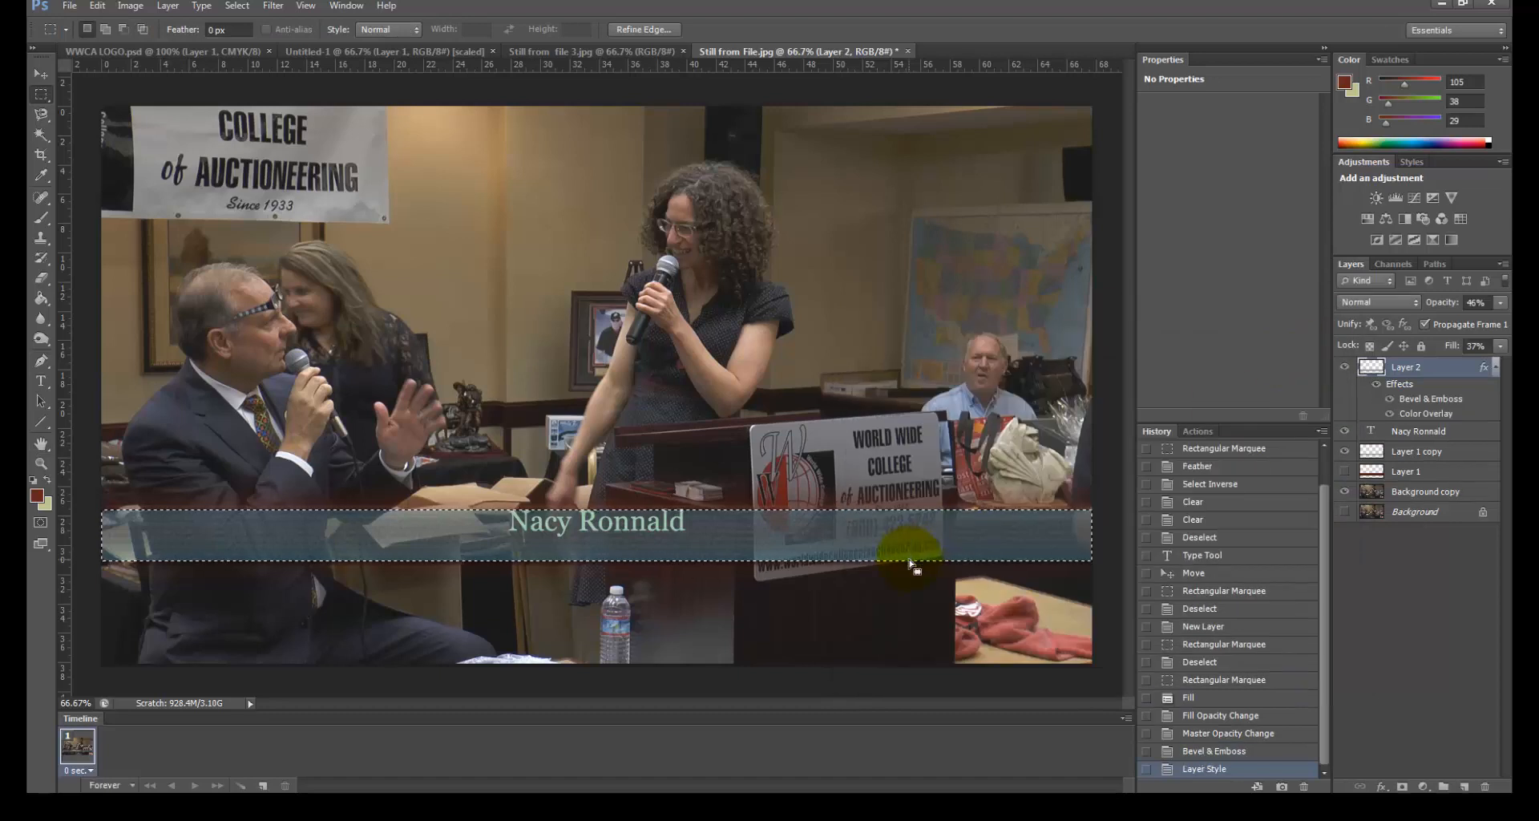
# Deselect the bar area and move Layer 2 below Layer 1, directly above the Background copy layer
pyautogui.click(795, 534)
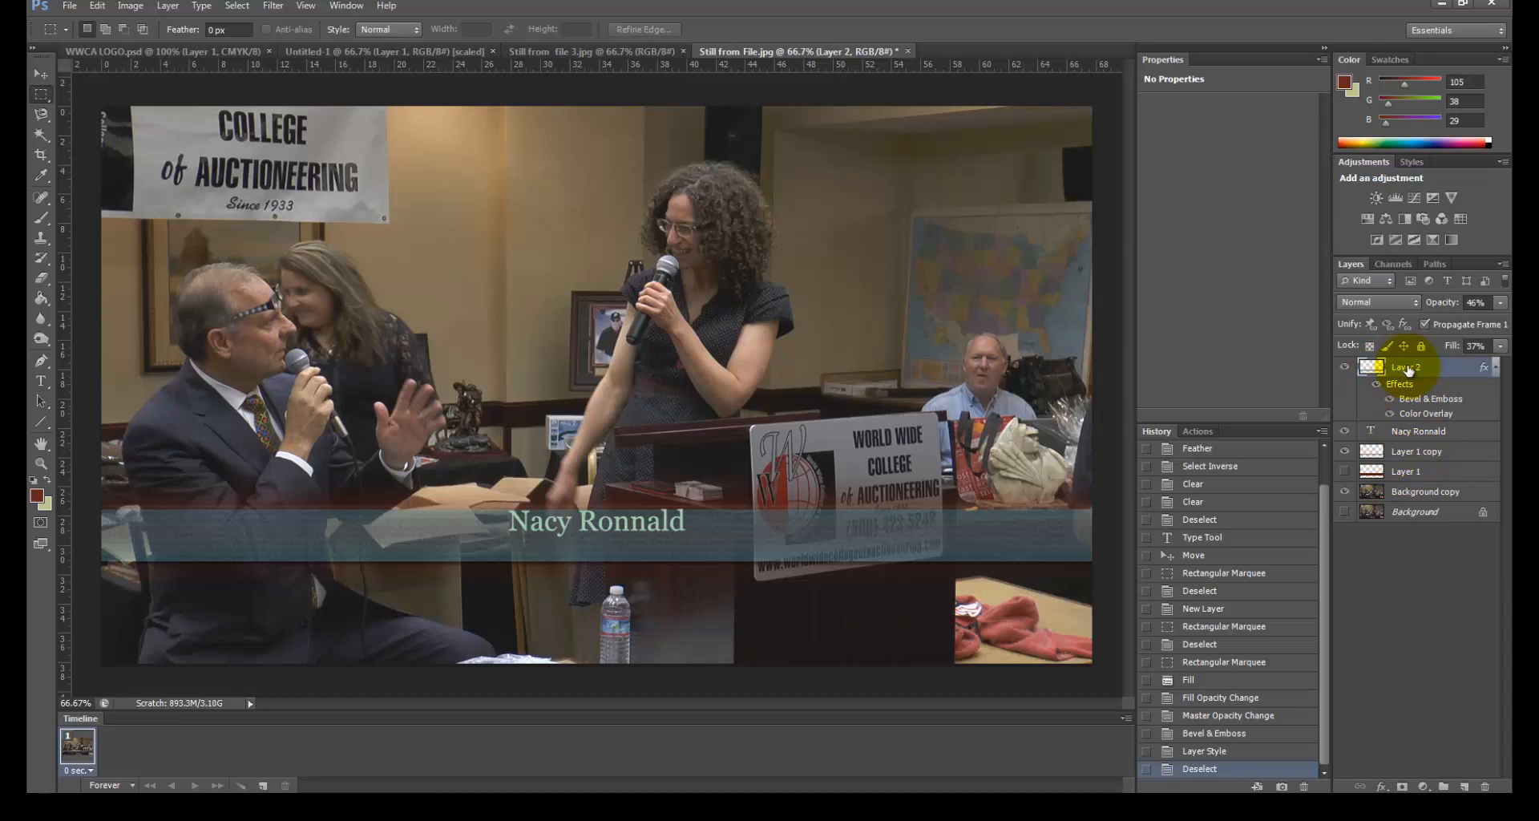
pyautogui.moveTo(1407, 369); pyautogui.dragTo(1406, 491)
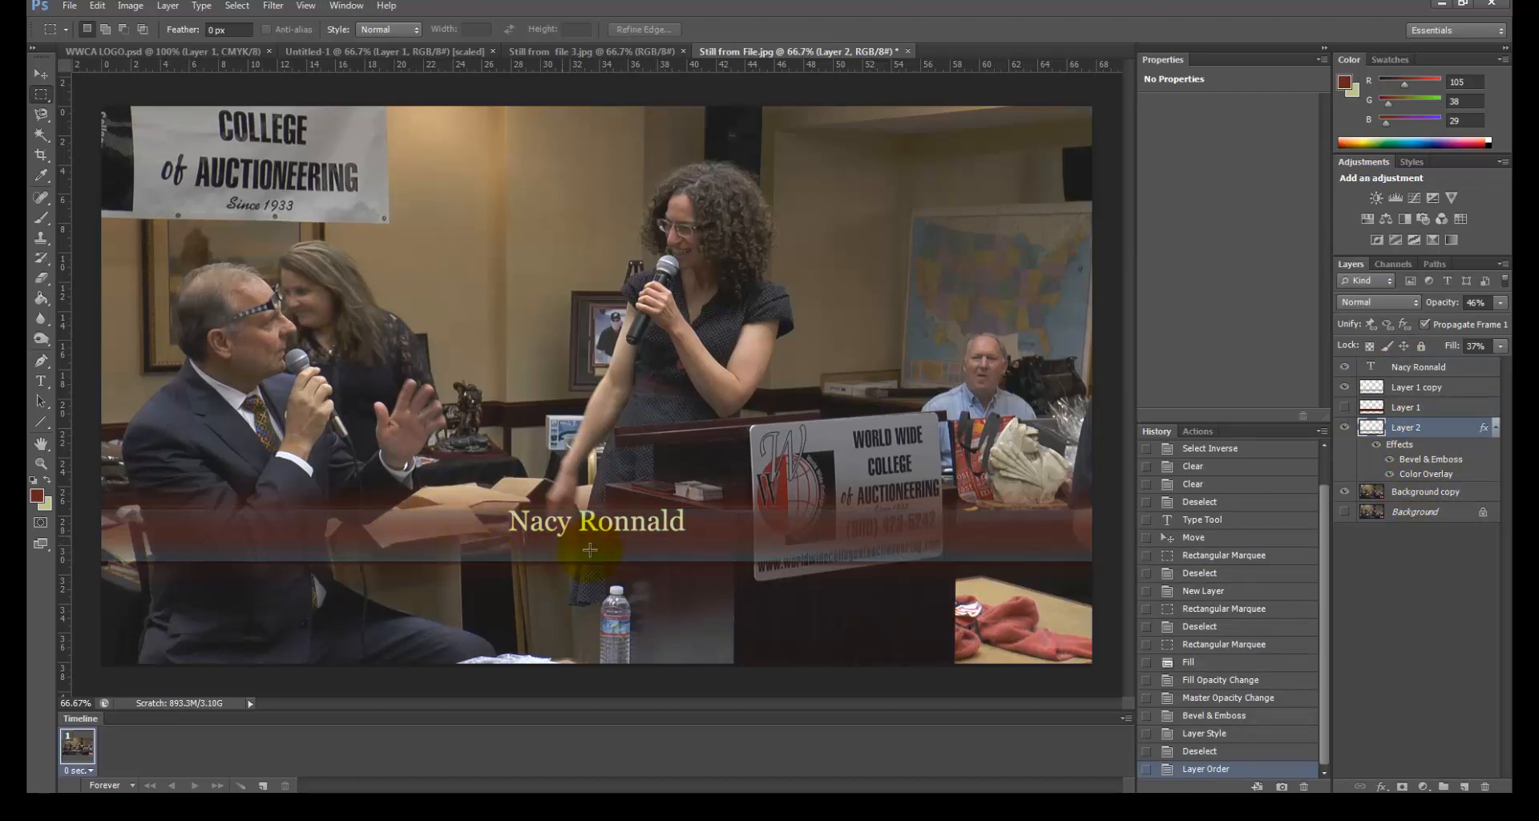
# Move the name text slightly right and down so it sits centered within the bar
pyautogui.click(1440, 368)
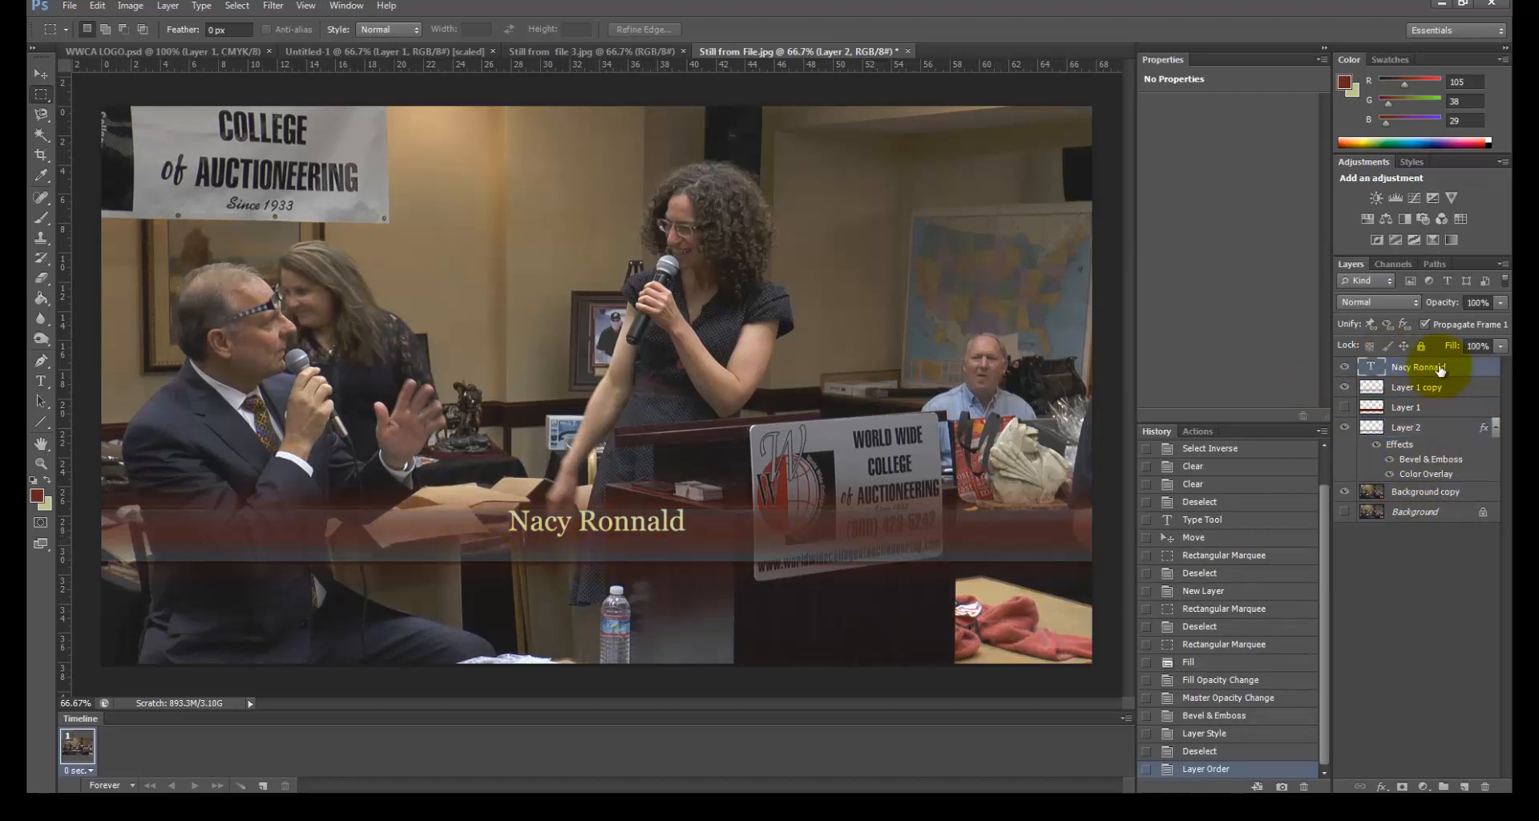
pyautogui.click(41, 74)
pyautogui.moveTo(575, 531); pyautogui.dragTo(609, 537)
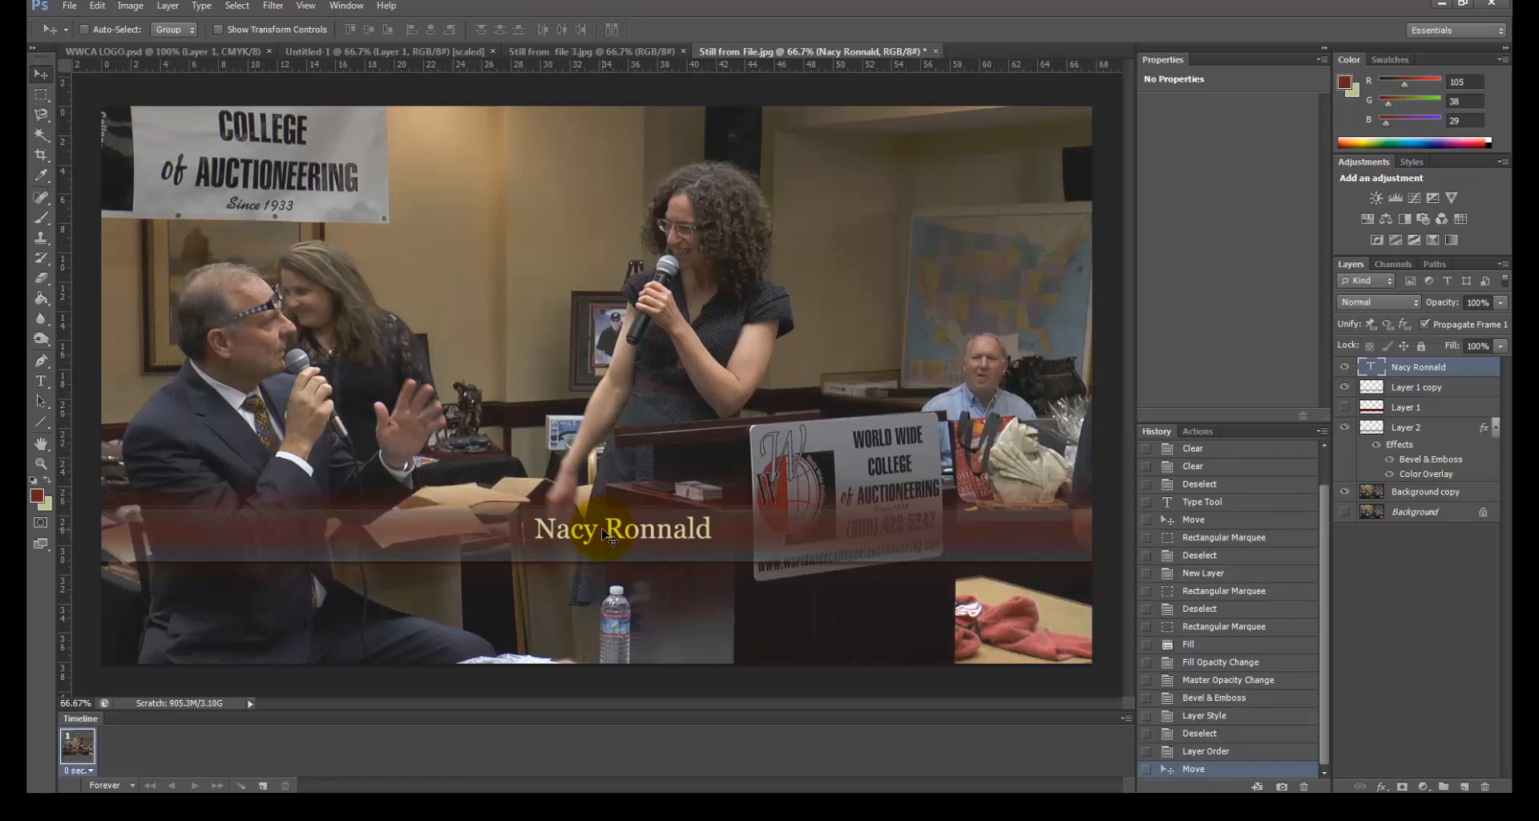
pyautogui.press('Down')
pyautogui.press('Down')
pyautogui.press('Down')
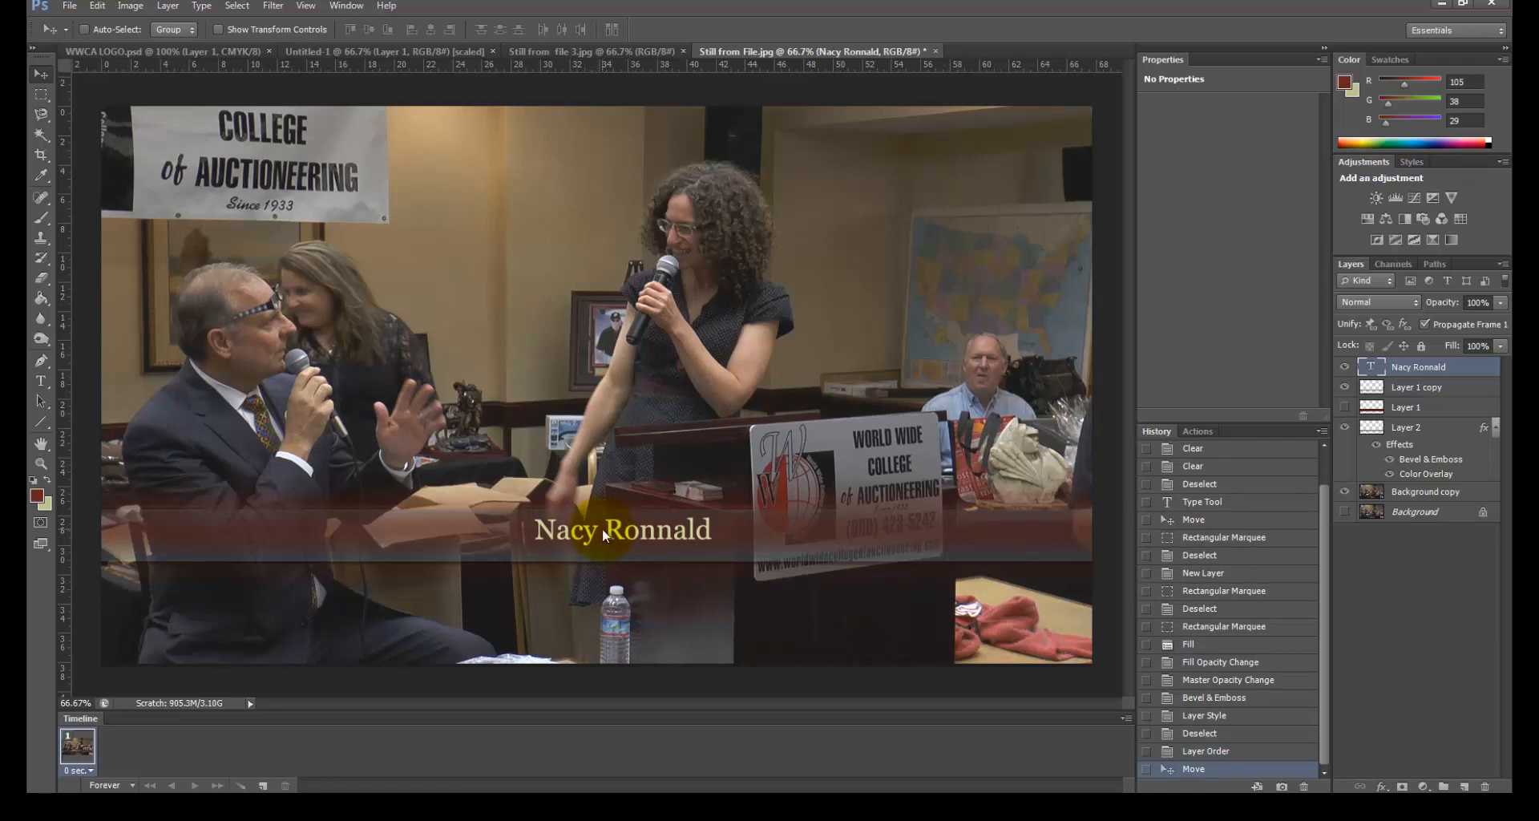
# Set the font size of the whole name text to 65 pt
pyautogui.click(40, 382)
pyautogui.moveTo(709, 533); pyautogui.dragTo(420, 542)
pyautogui.click(321, 30)
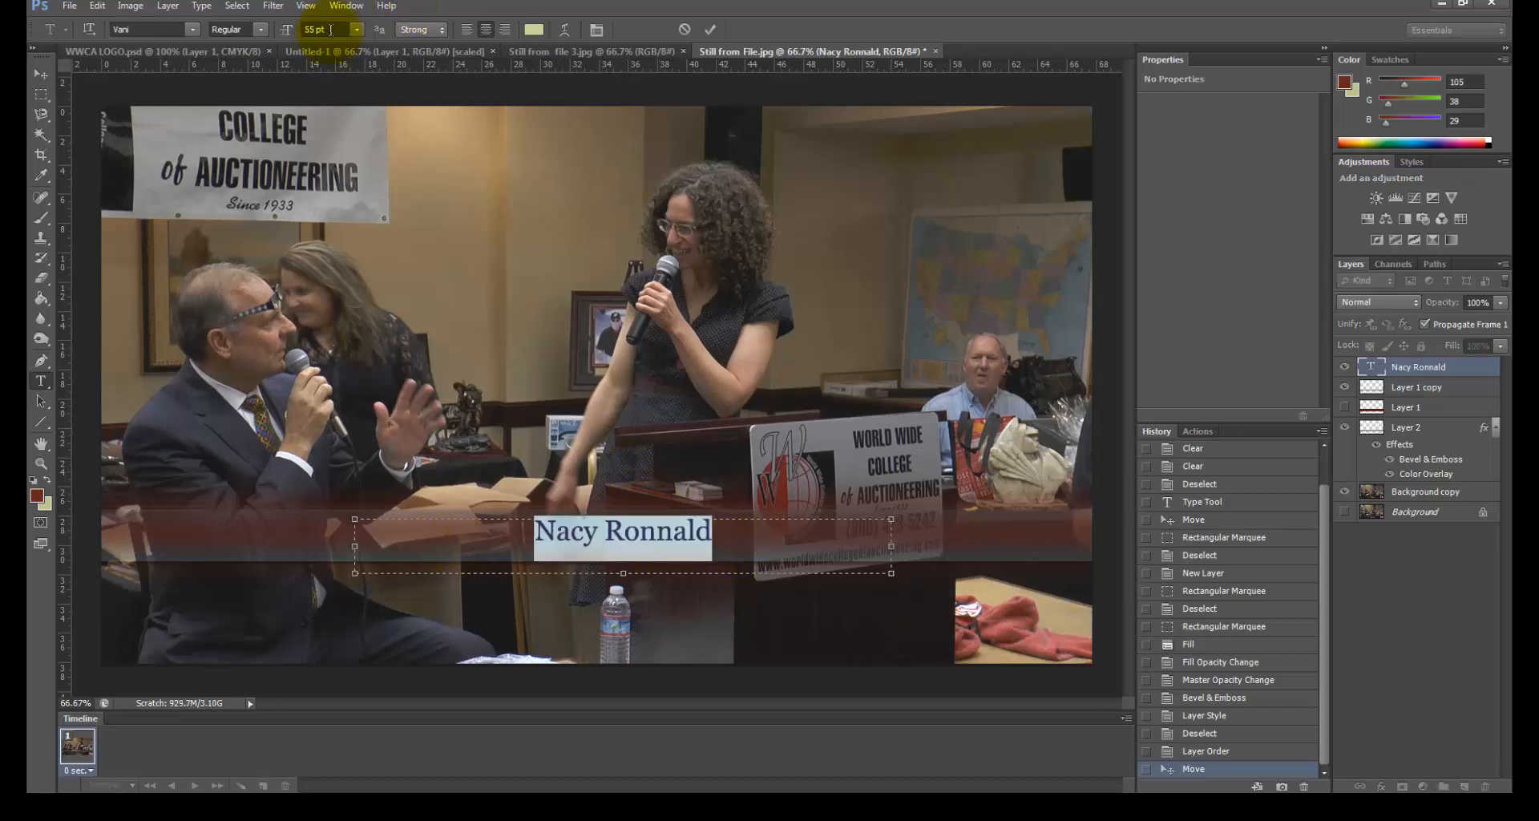
pyautogui.write('65')
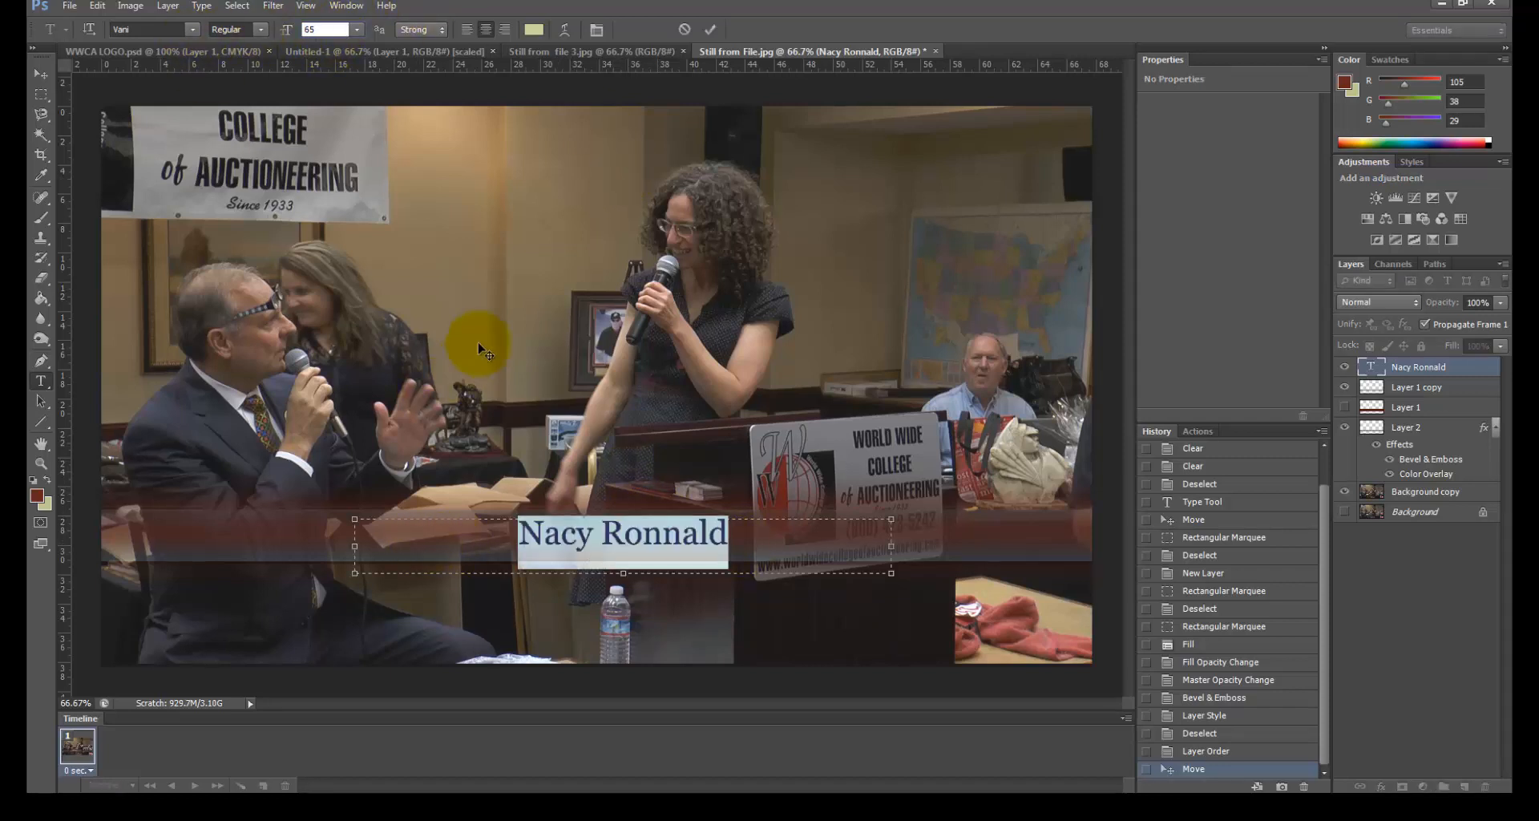
pyautogui.click(710, 29)
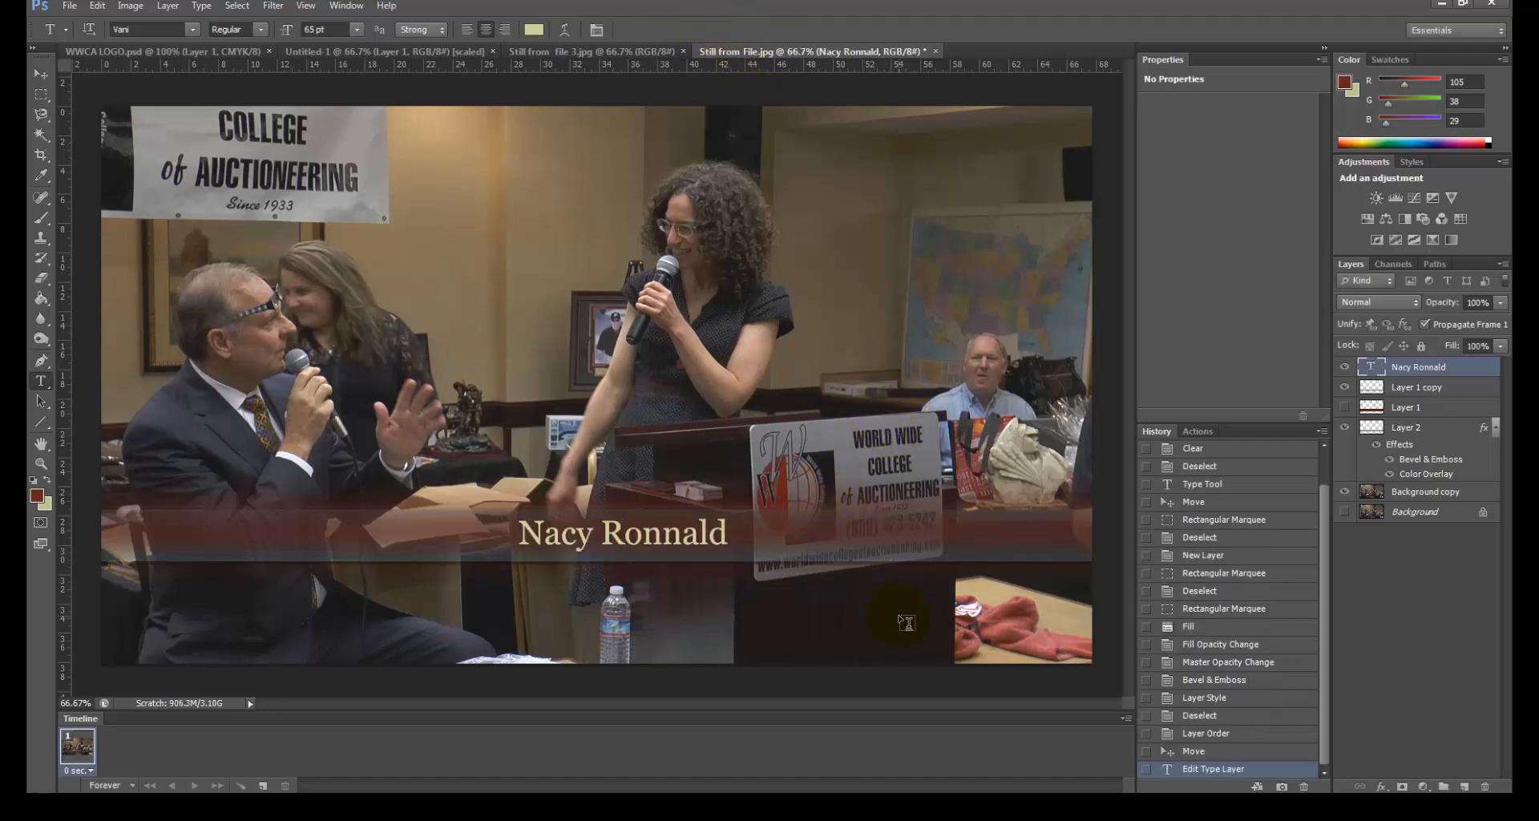
# Nudge the name text and the red bar on Layer 1 copy up by one pixel each
pyautogui.click(36, 72)
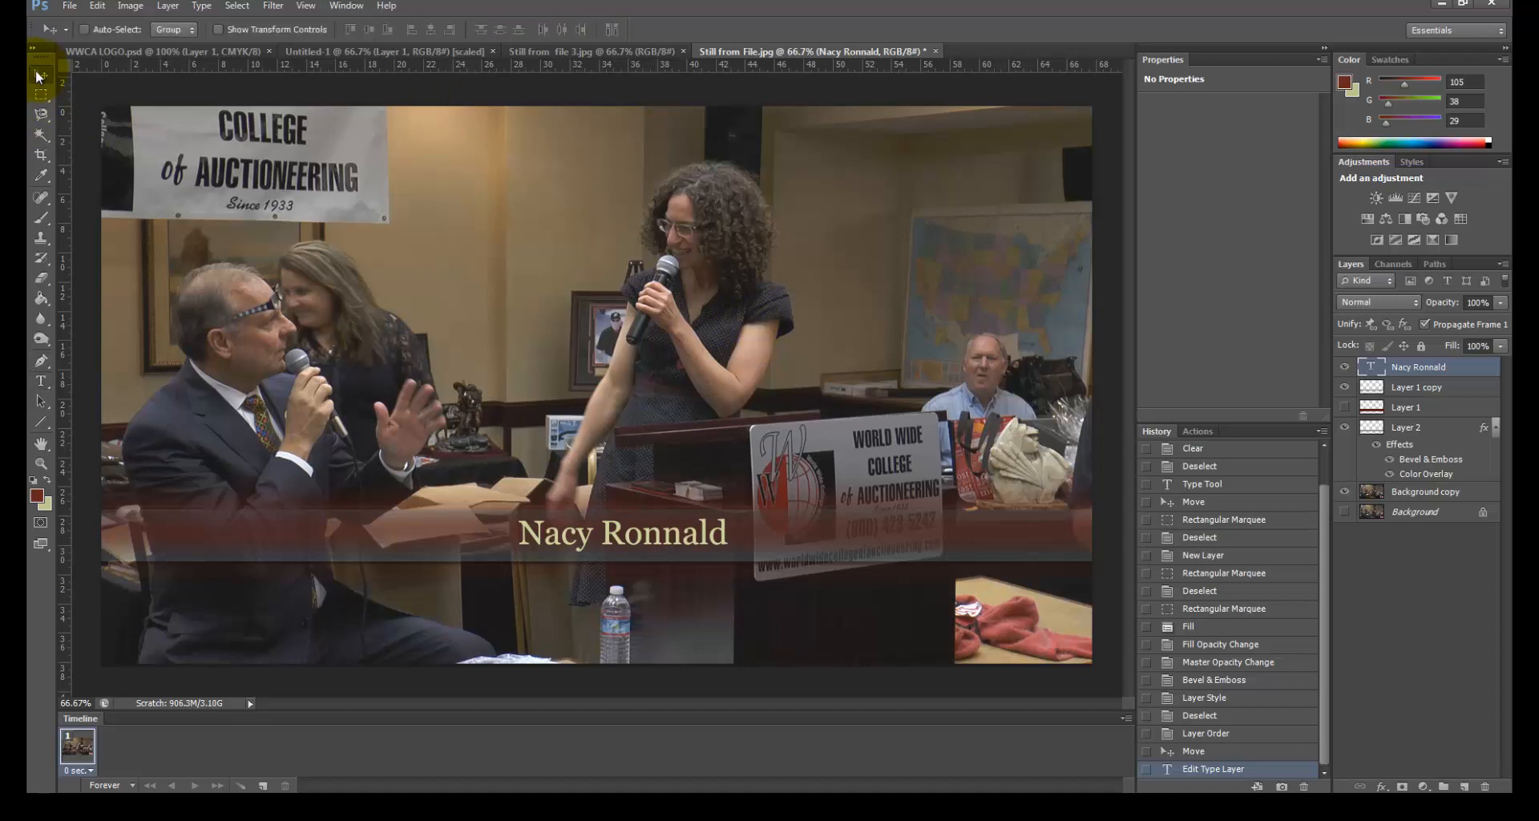
pyautogui.press('Up')
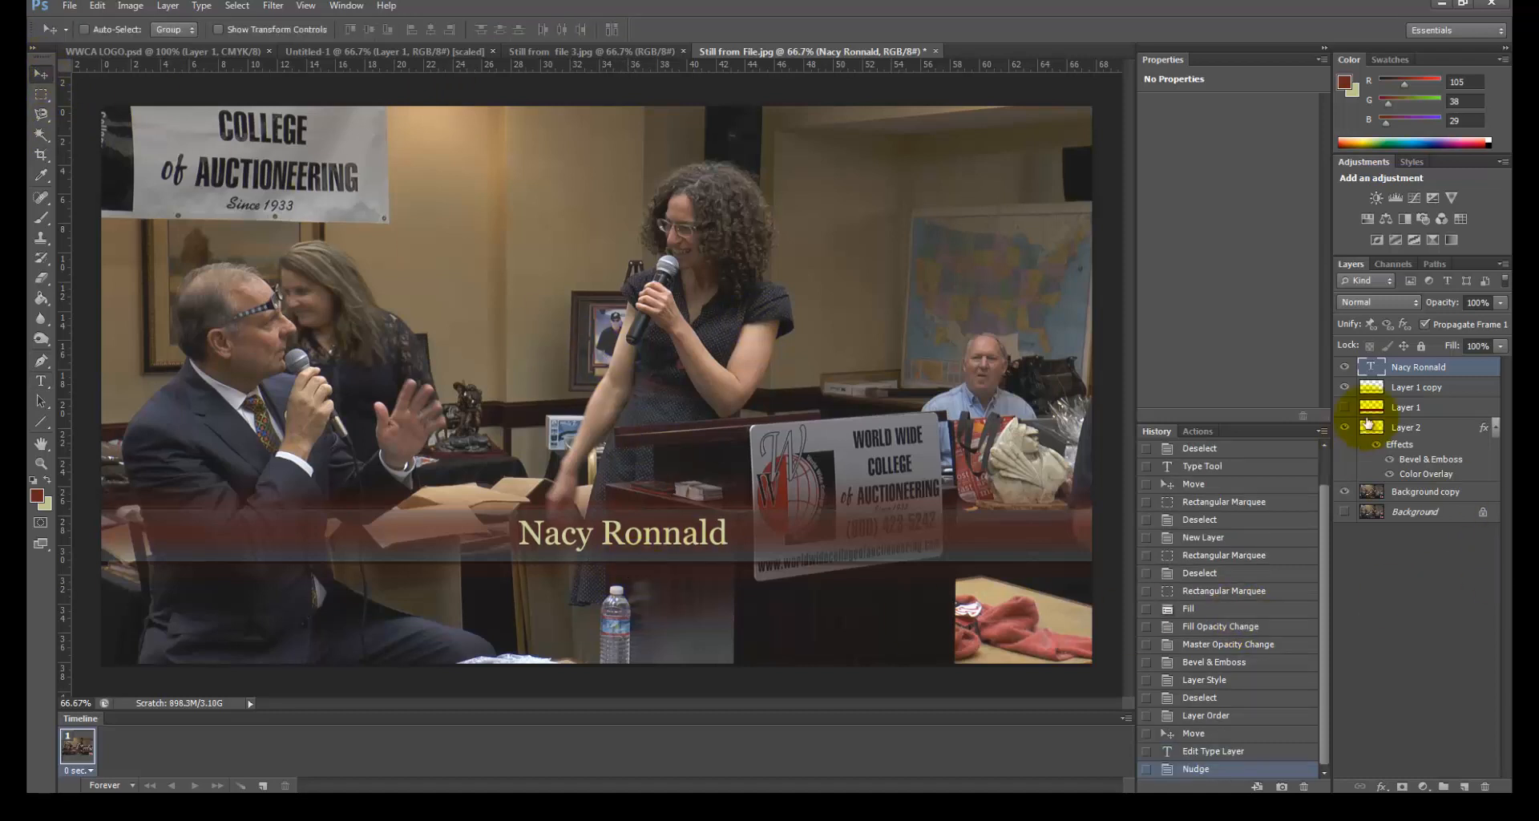
pyautogui.click(1411, 392)
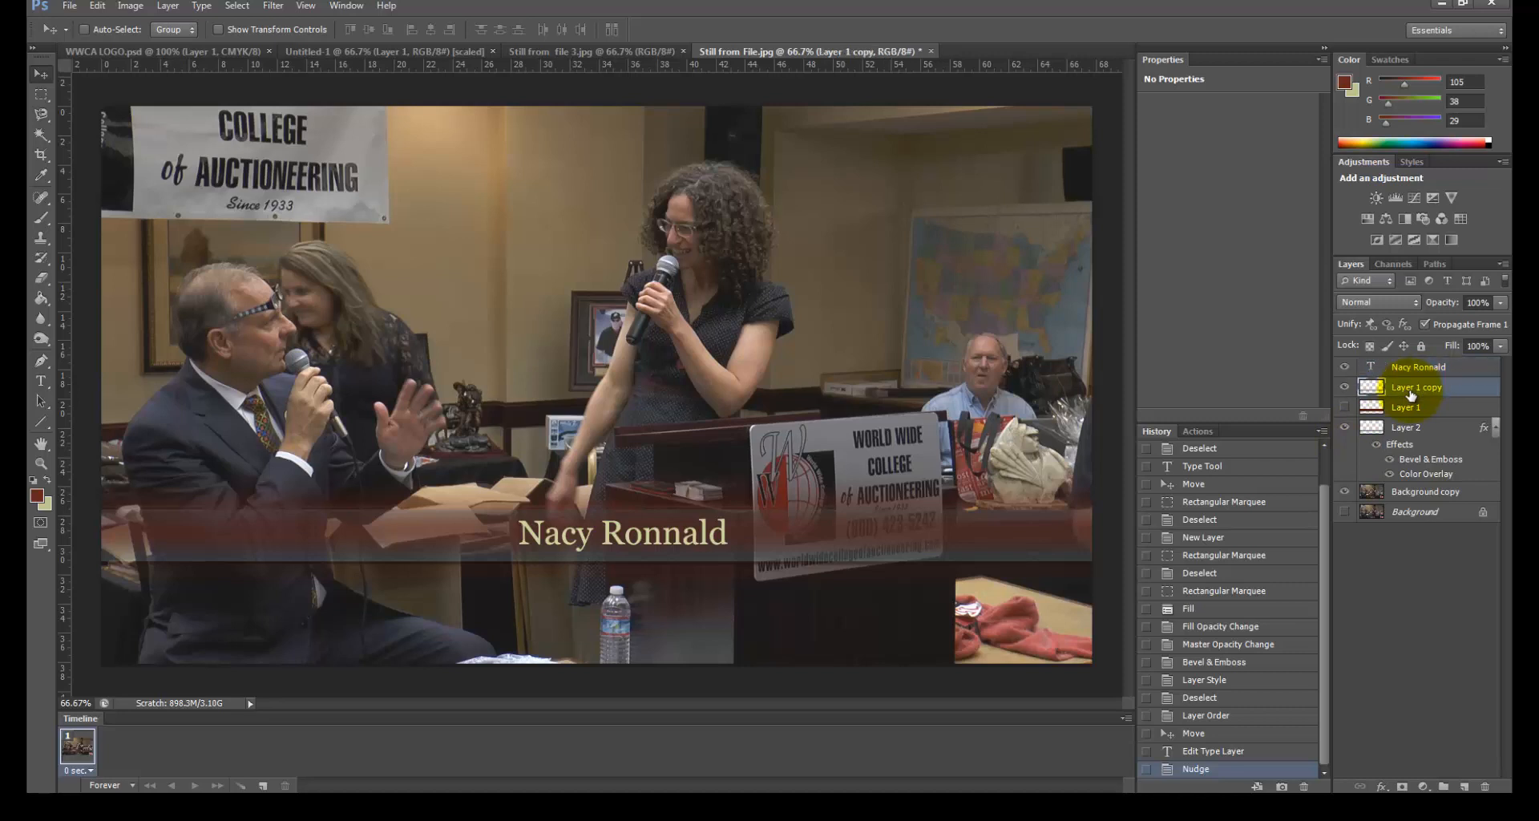
pyautogui.press('Up')
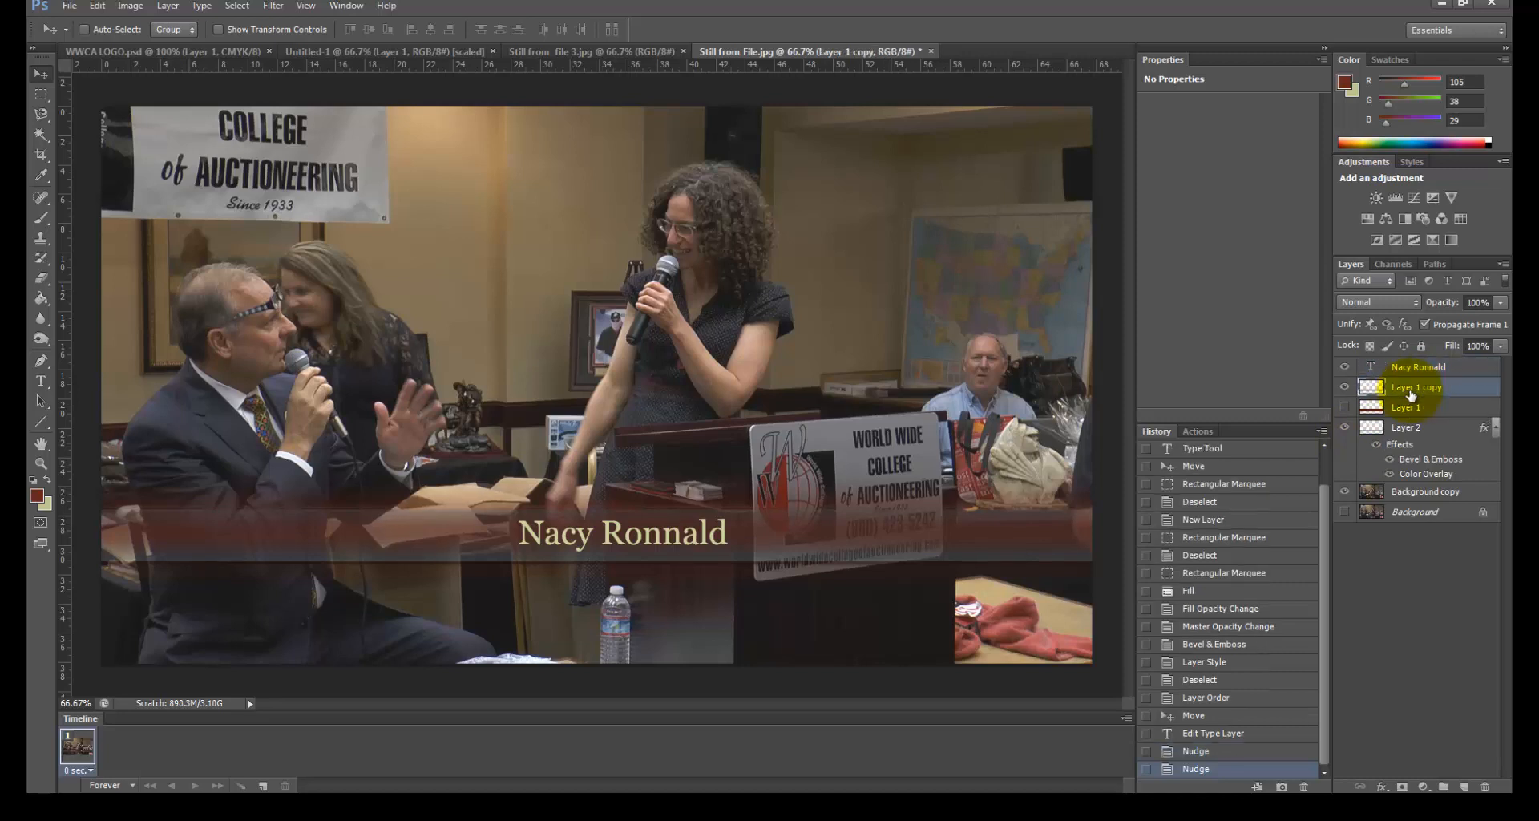
# Nudge the blue-tinted bar on Layer 2 down by a few pixels
pyautogui.click(1413, 425)
pyautogui.press('Down')
pyautogui.press('Down')
pyautogui.press('Down')
pyautogui.press('Down')
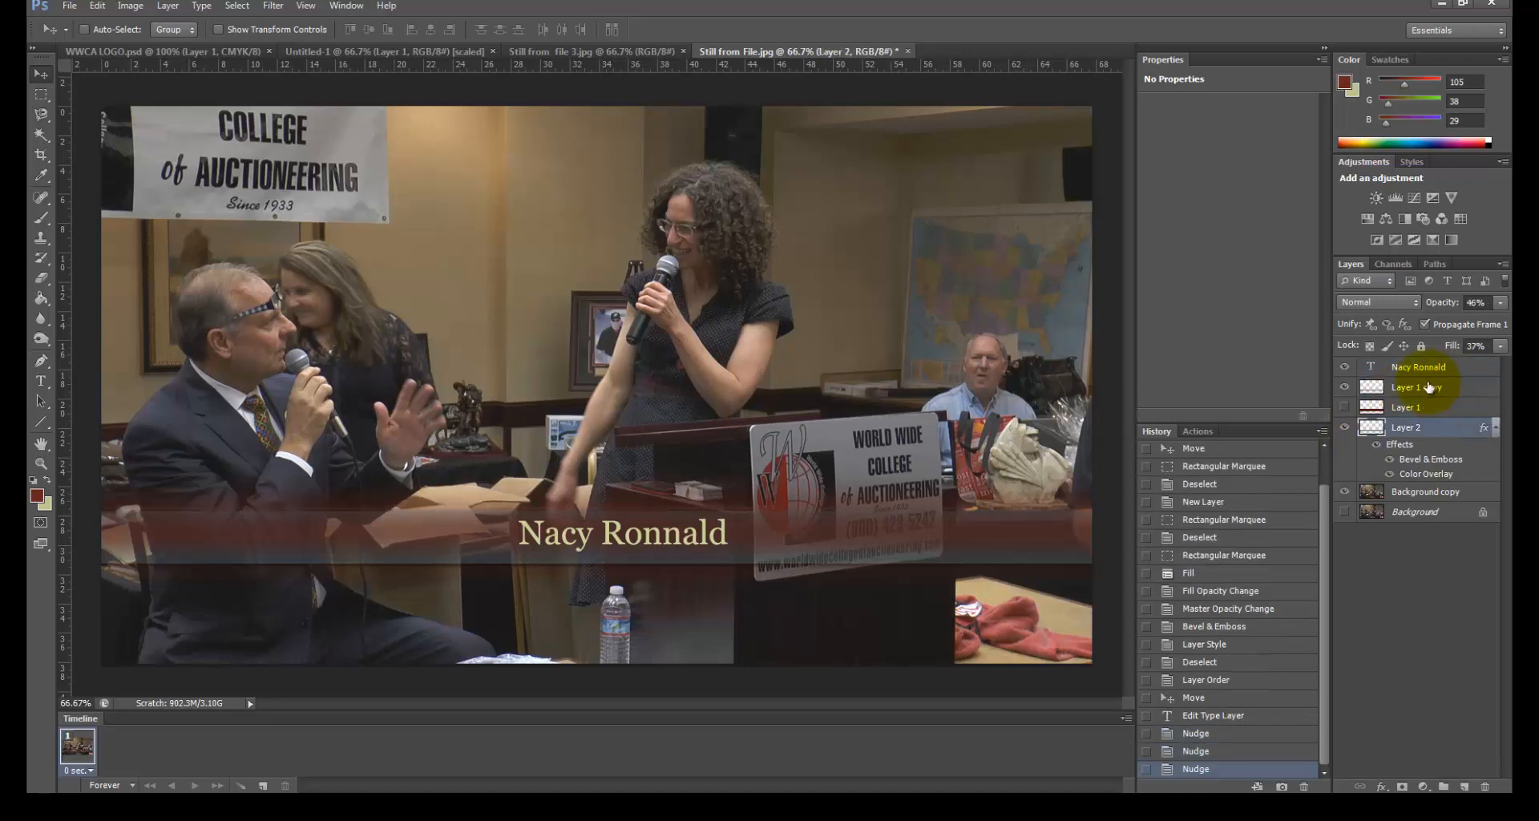
# Hide the Background copy layer to leave a transparent background and shift the name text slightly left
pyautogui.click(1345, 491)
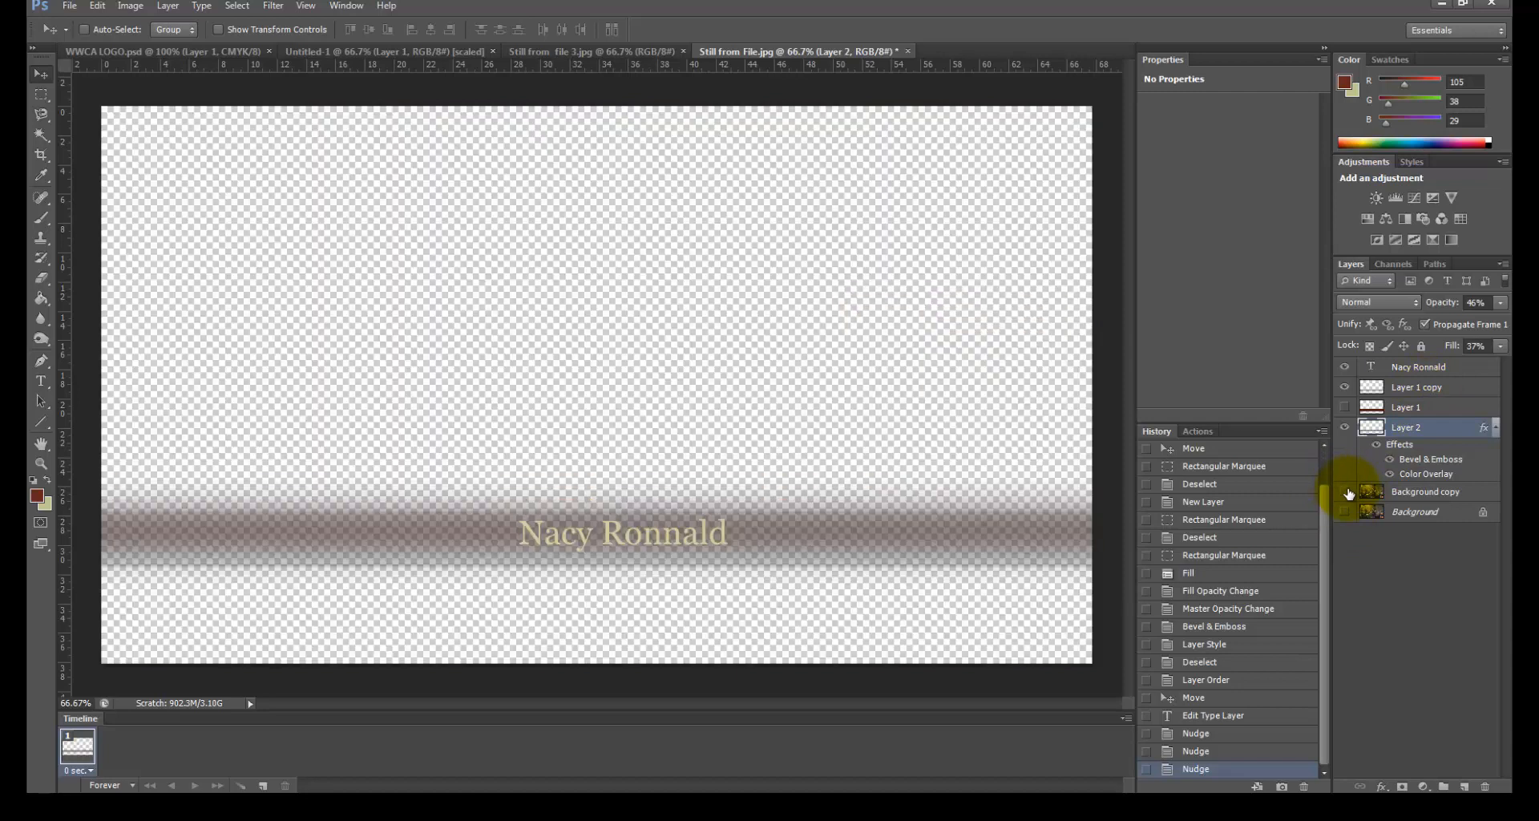
pyautogui.click(1427, 370)
pyautogui.hotkey('shift', 'Left')
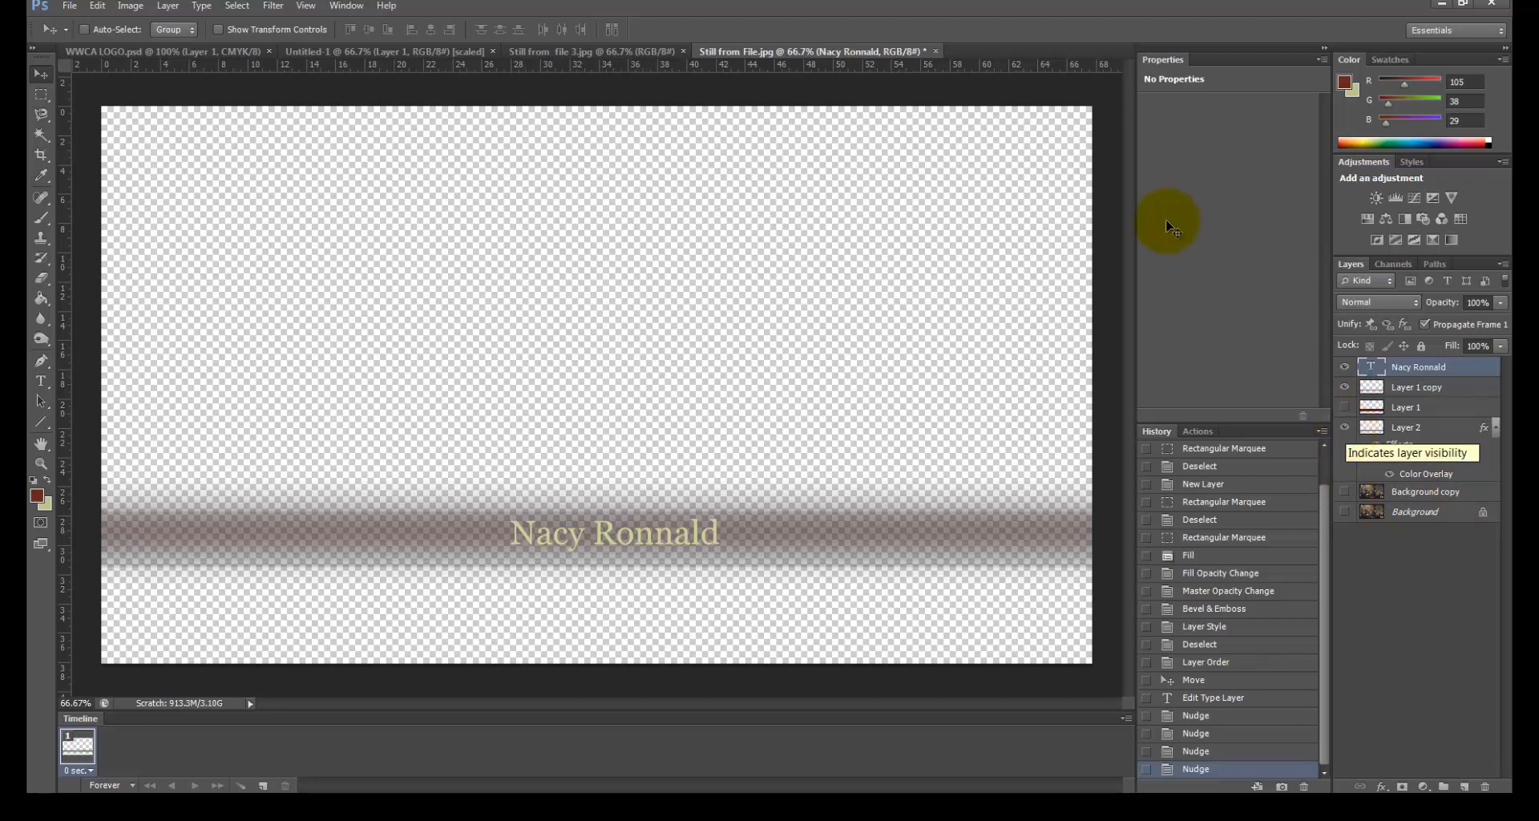
# Save the layered document in the titles folder as a Photoshop PSD file named master layers
pyautogui.click(70, 6)
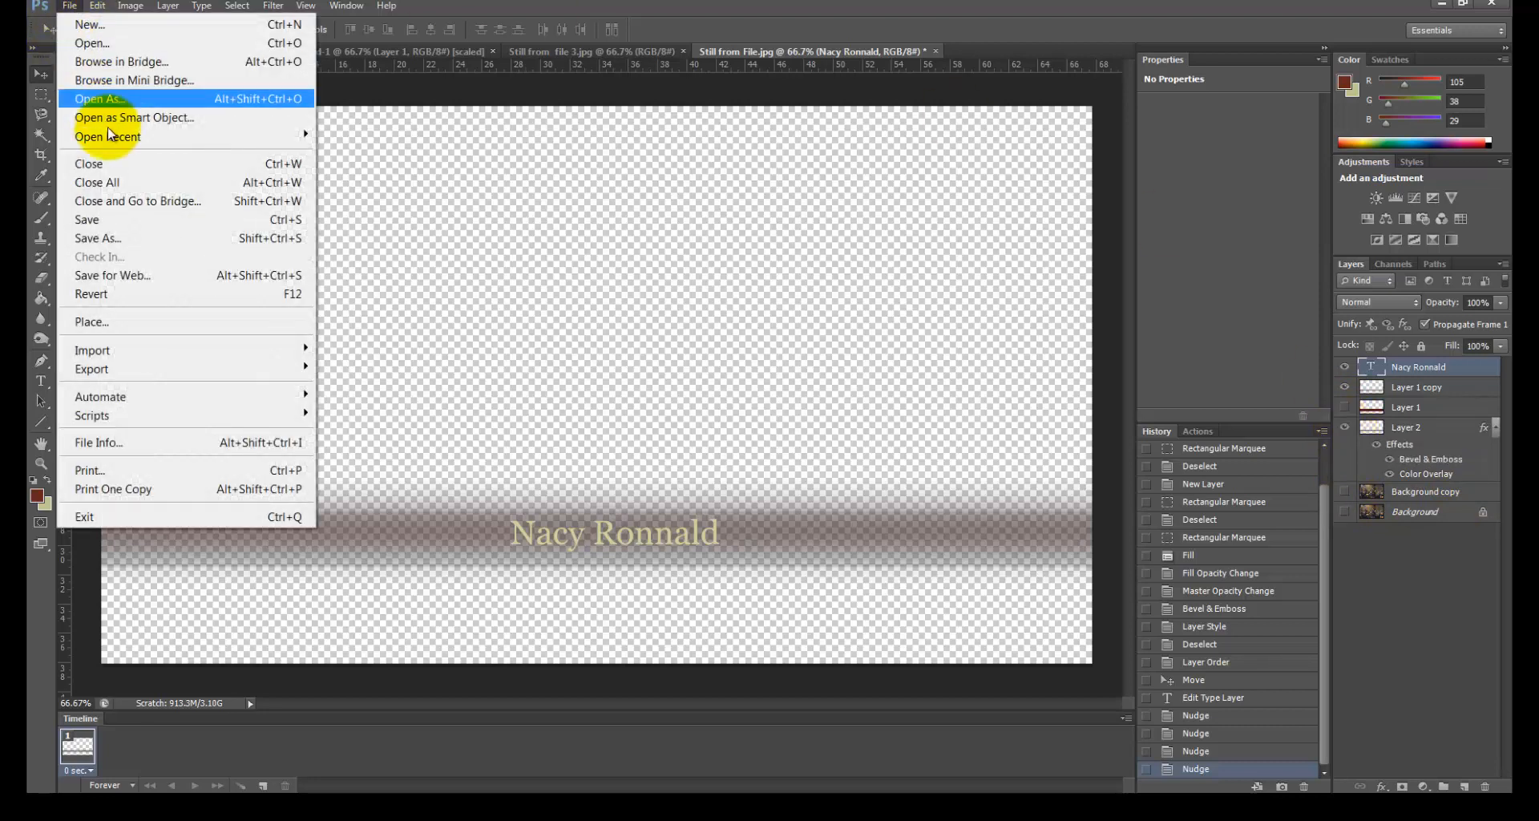
pyautogui.click(139, 238)
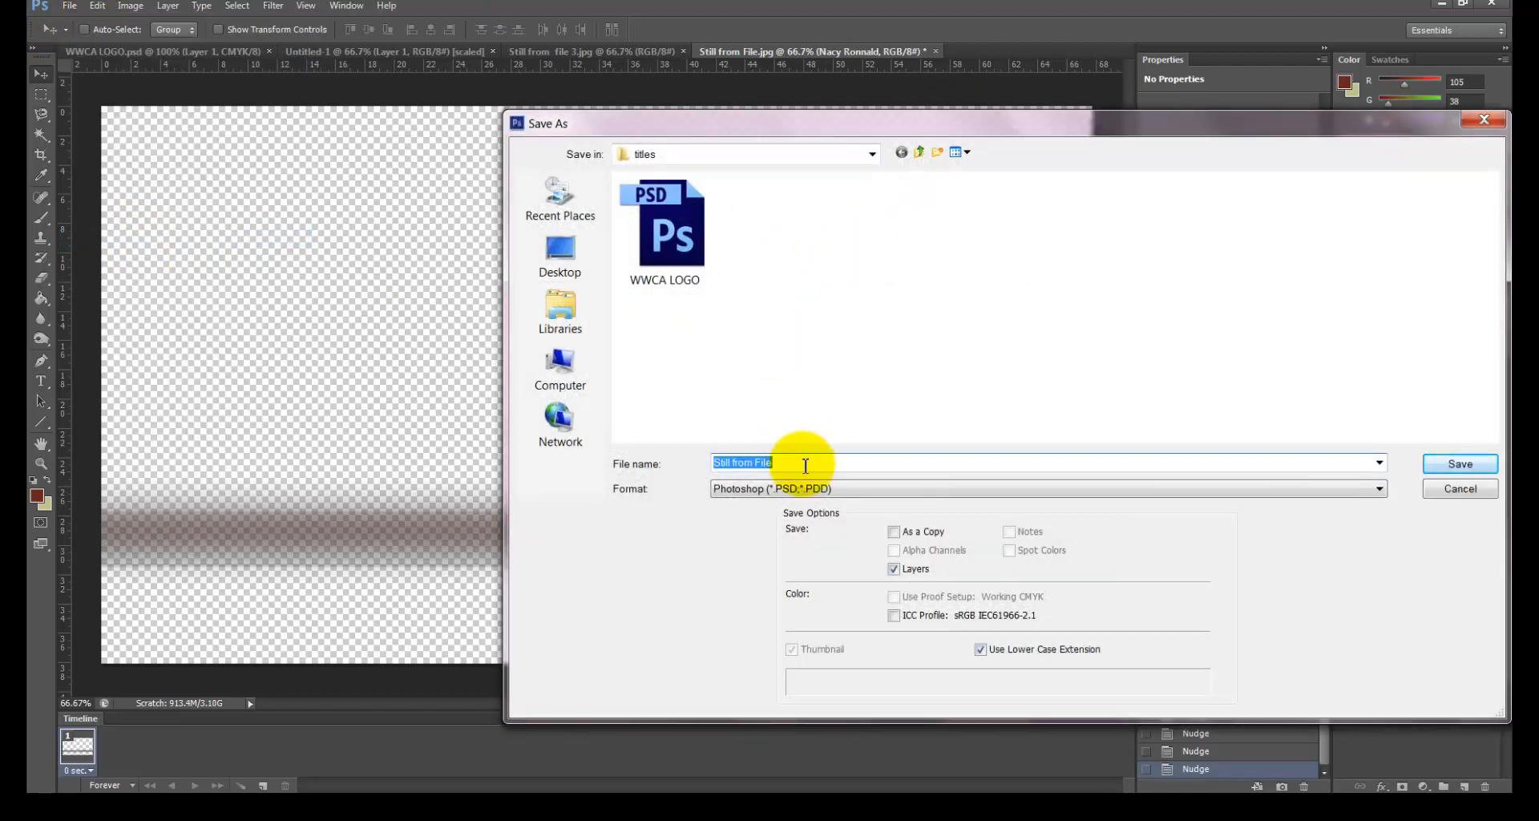
pyautogui.write('m')
pyautogui.write('aster layers')
pyautogui.press('Return')
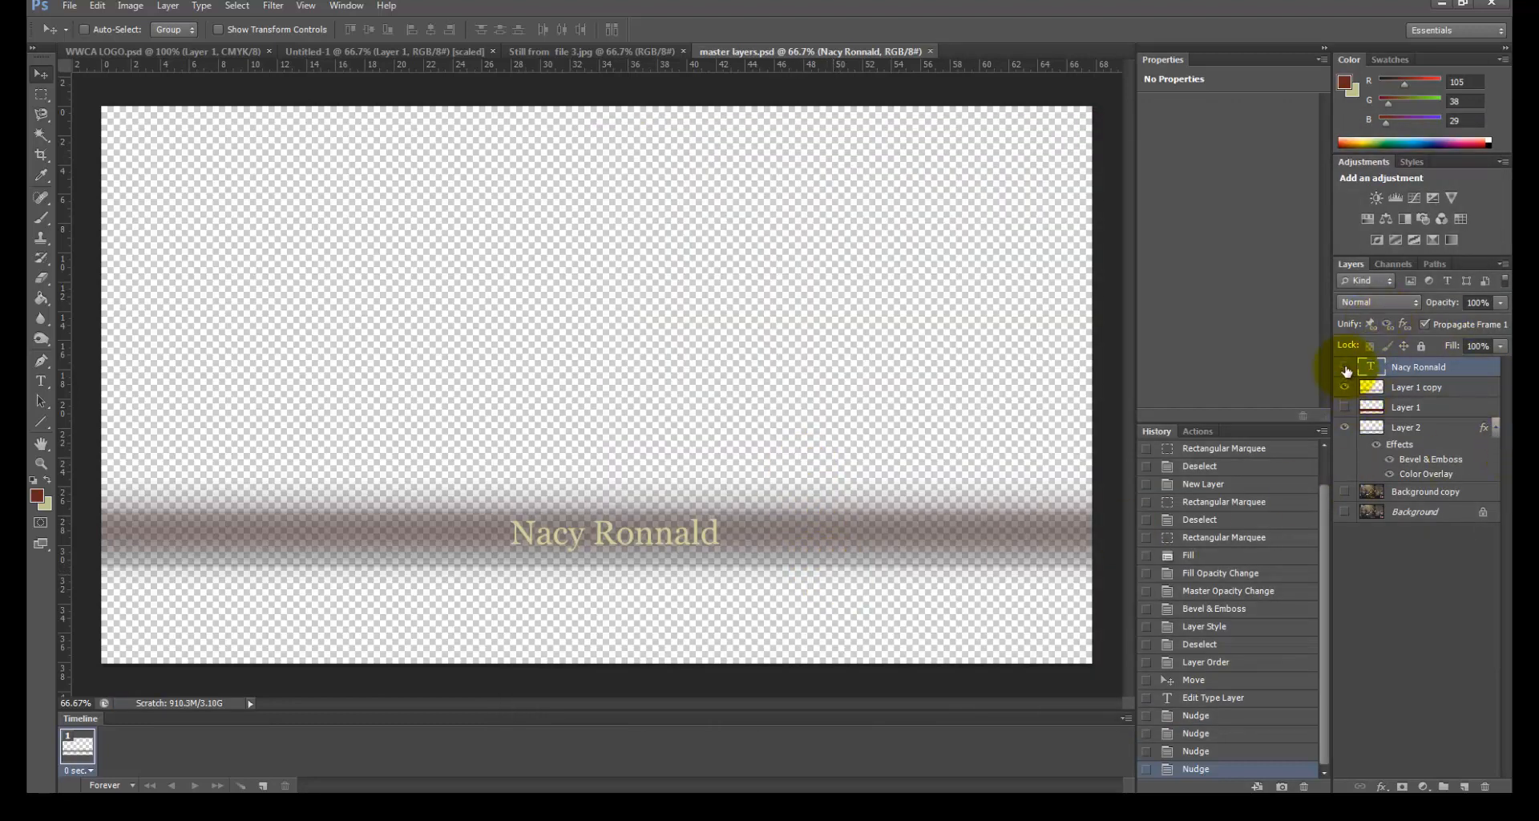
# Nudge the name text and the red bar on Layer 1 copy down slightly over the beveled bar and save the document
pyautogui.click(1345, 367)
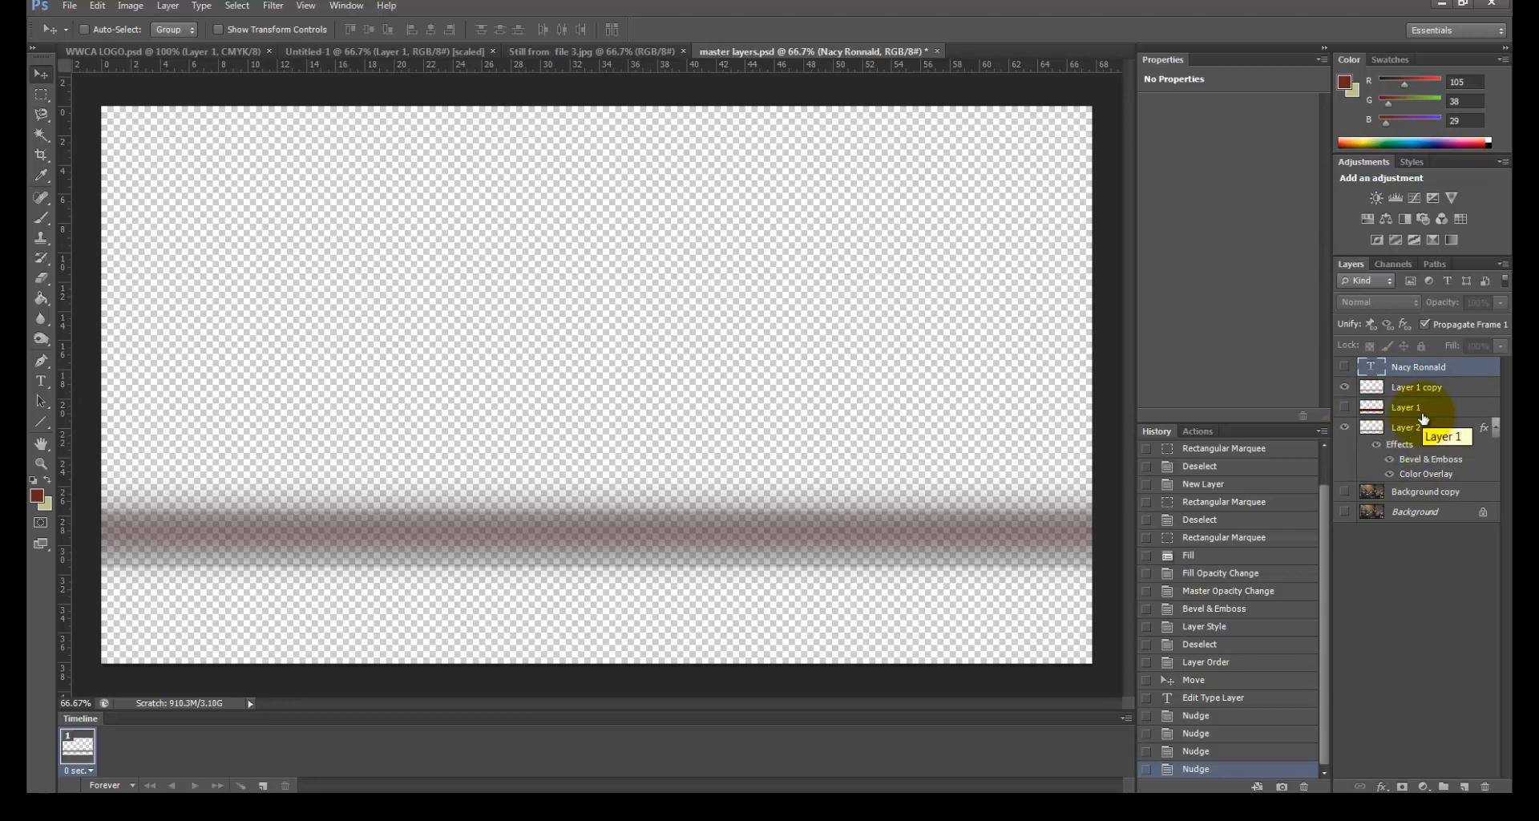
pyautogui.click(1345, 388)
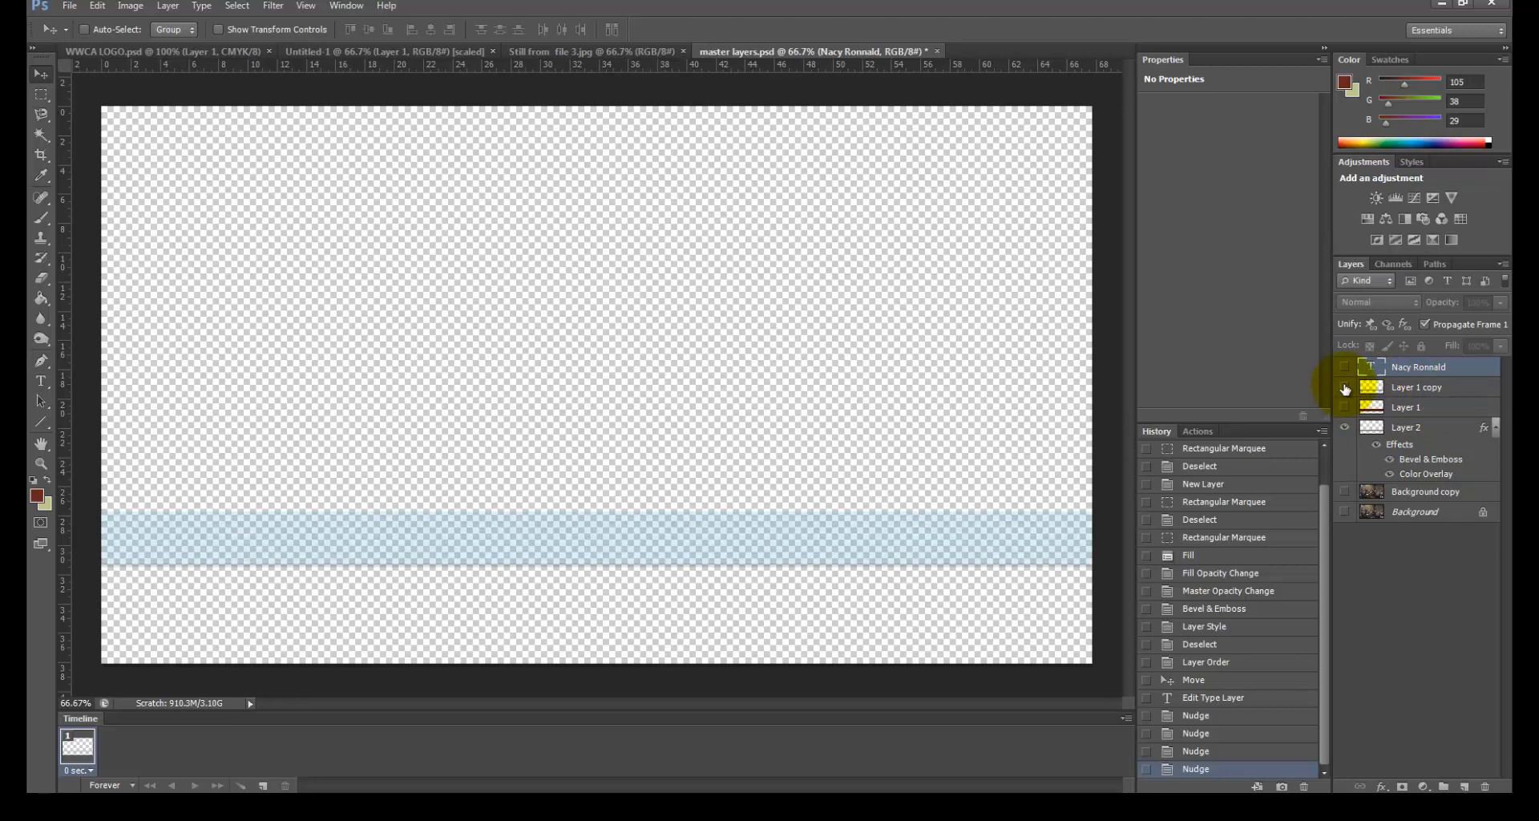
pyautogui.click(1345, 387)
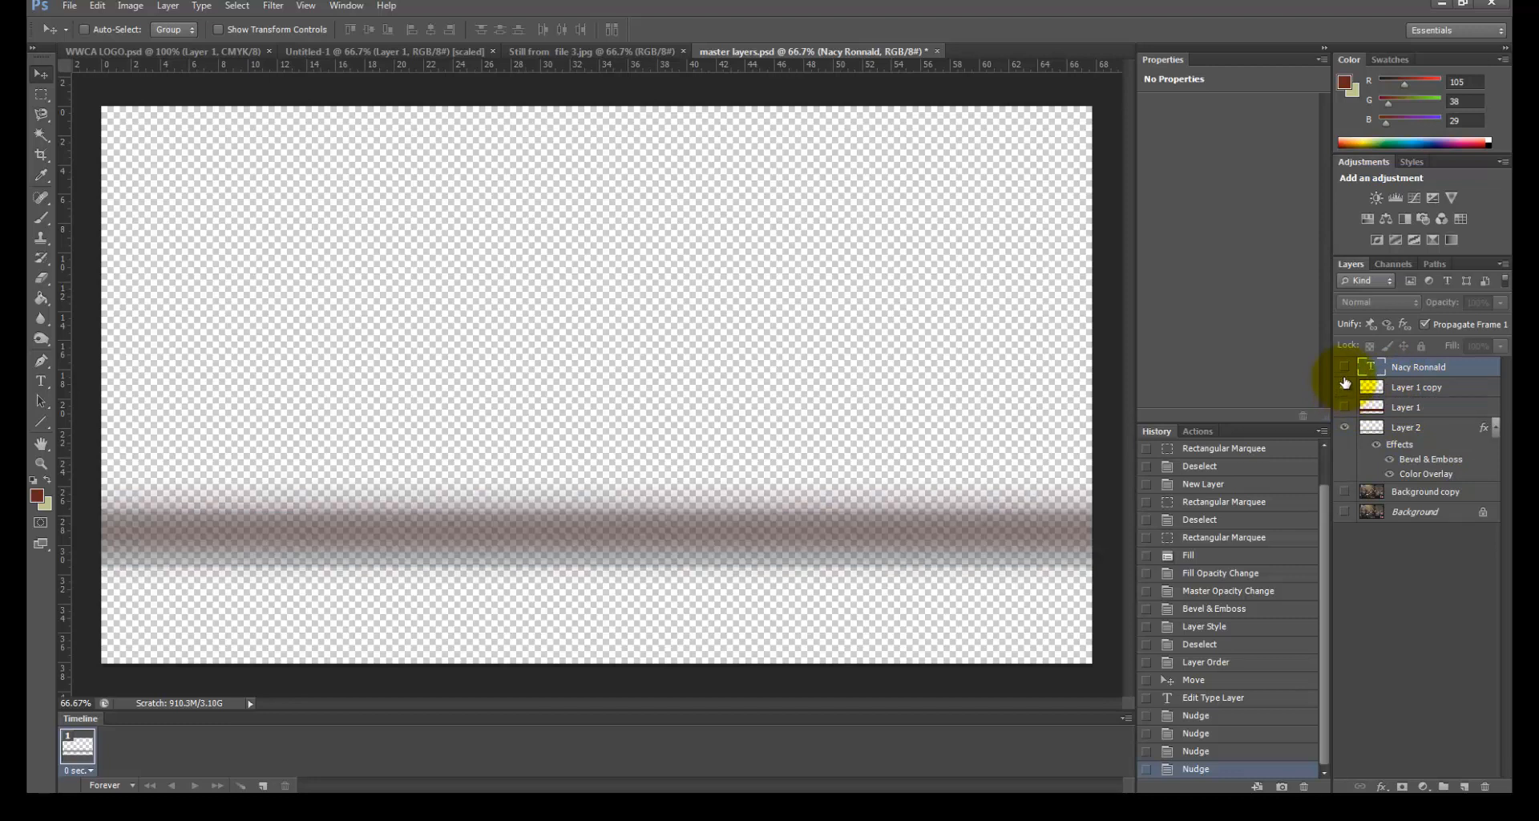
pyautogui.click(1400, 391)
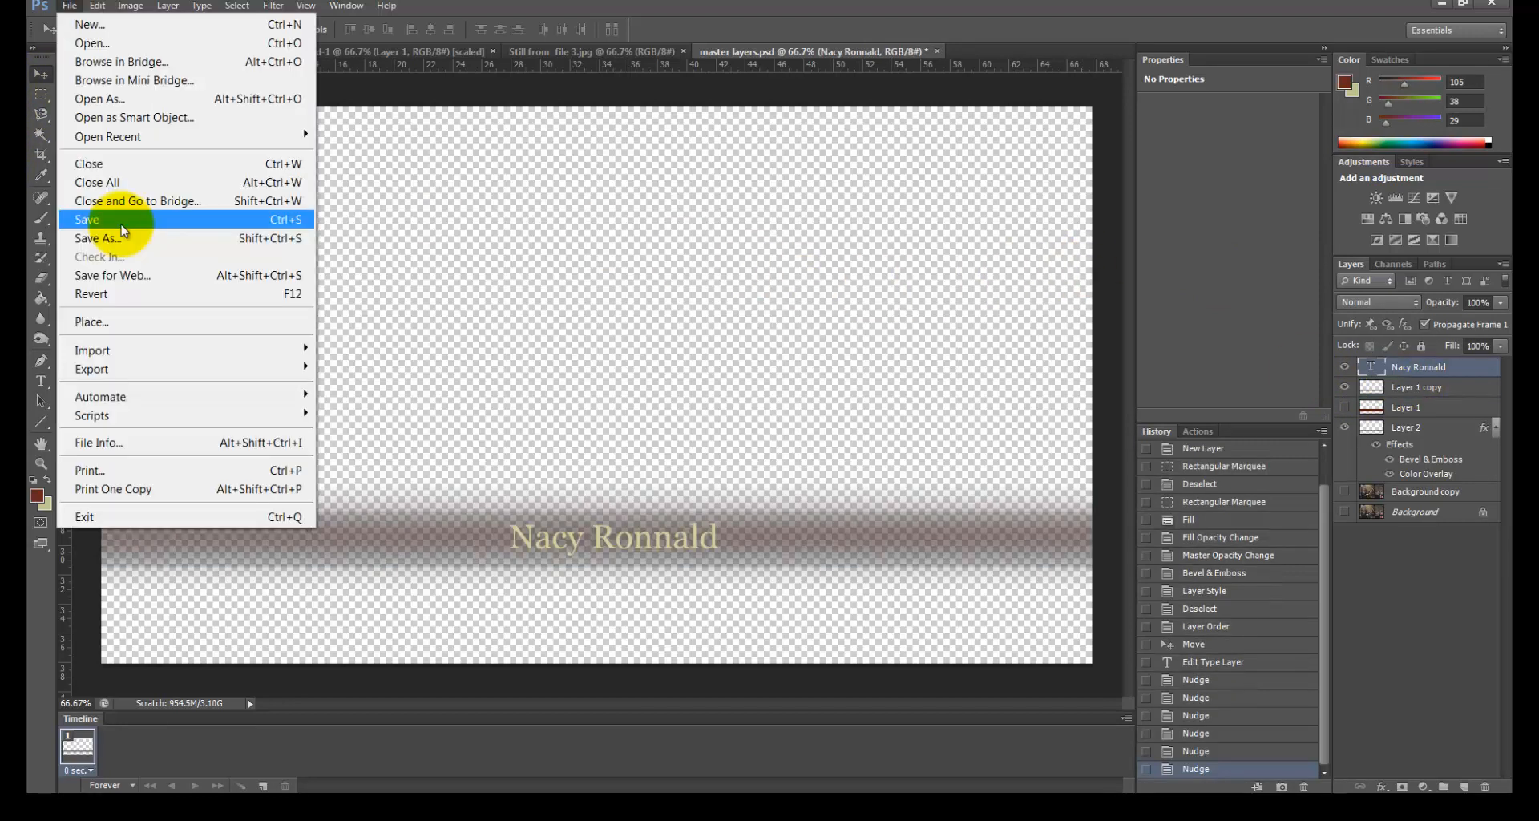
pyautogui.click(88, 220)
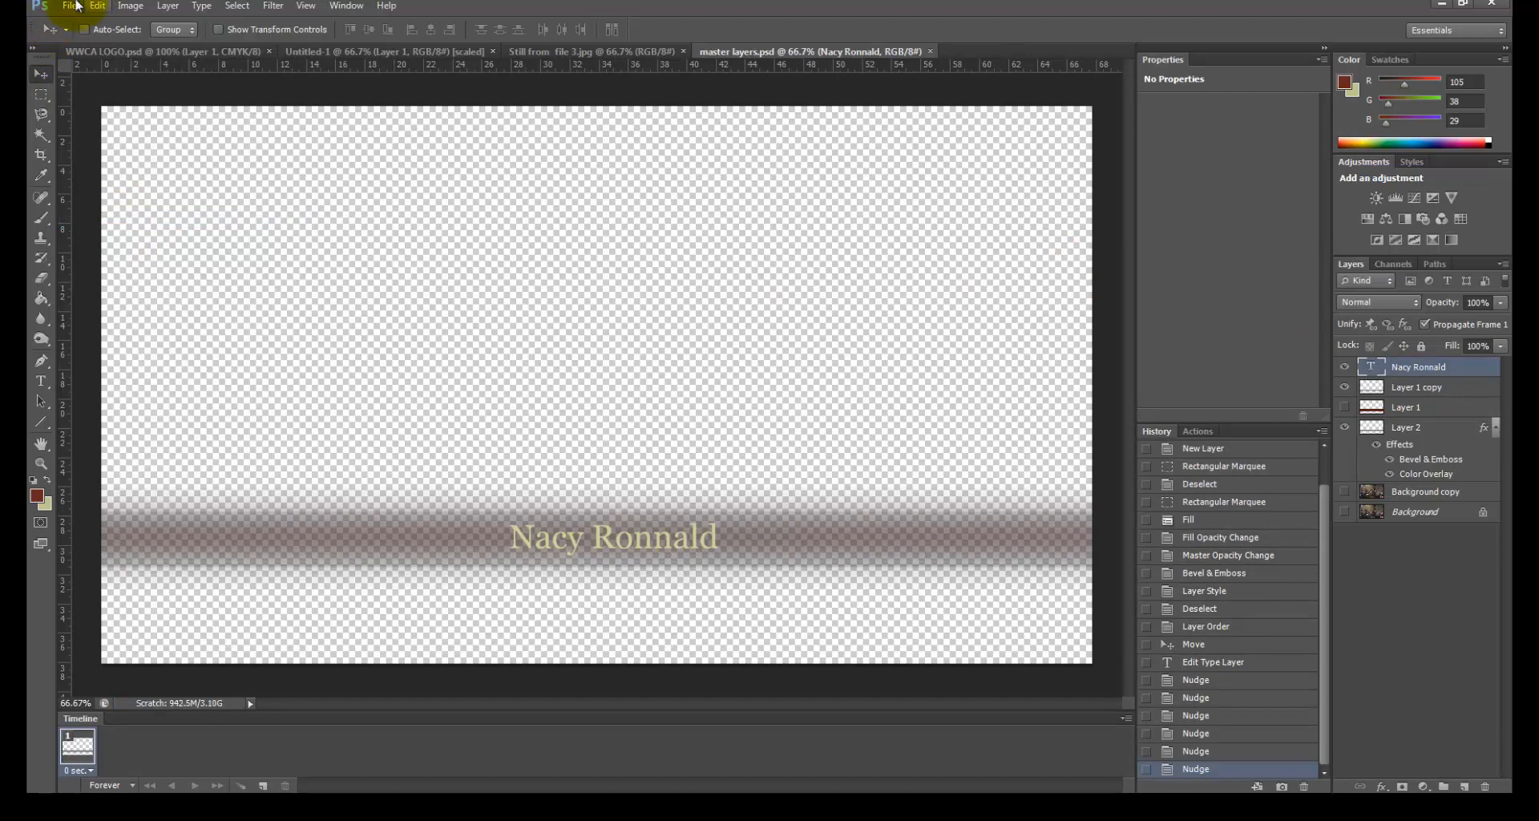
# Hide the name text layer and save the bars alone in the titles folder as a Photoshop PSD named master bars
pyautogui.click(1344, 366)
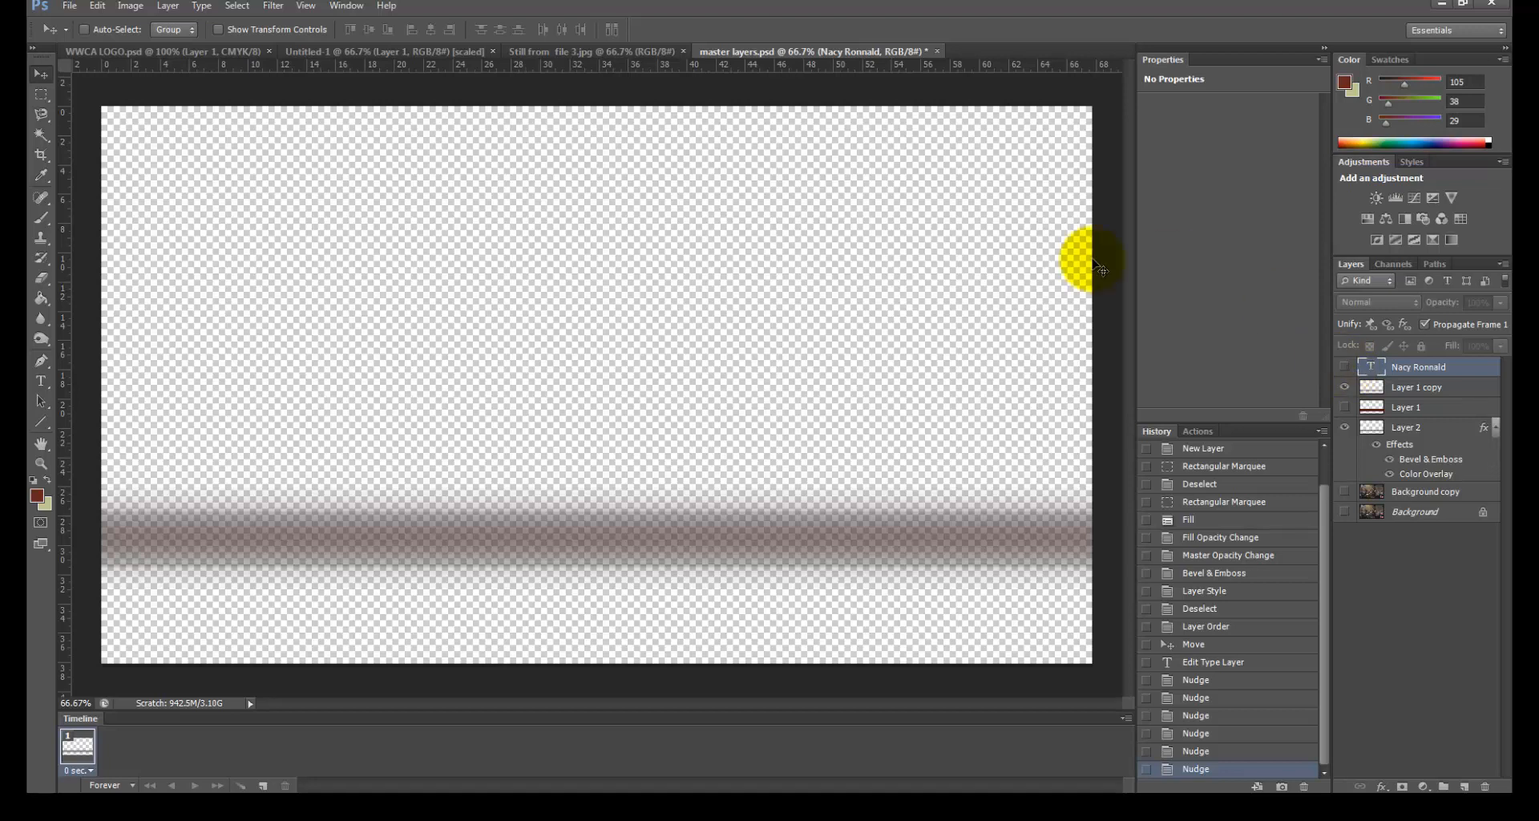
pyautogui.click(70, 6)
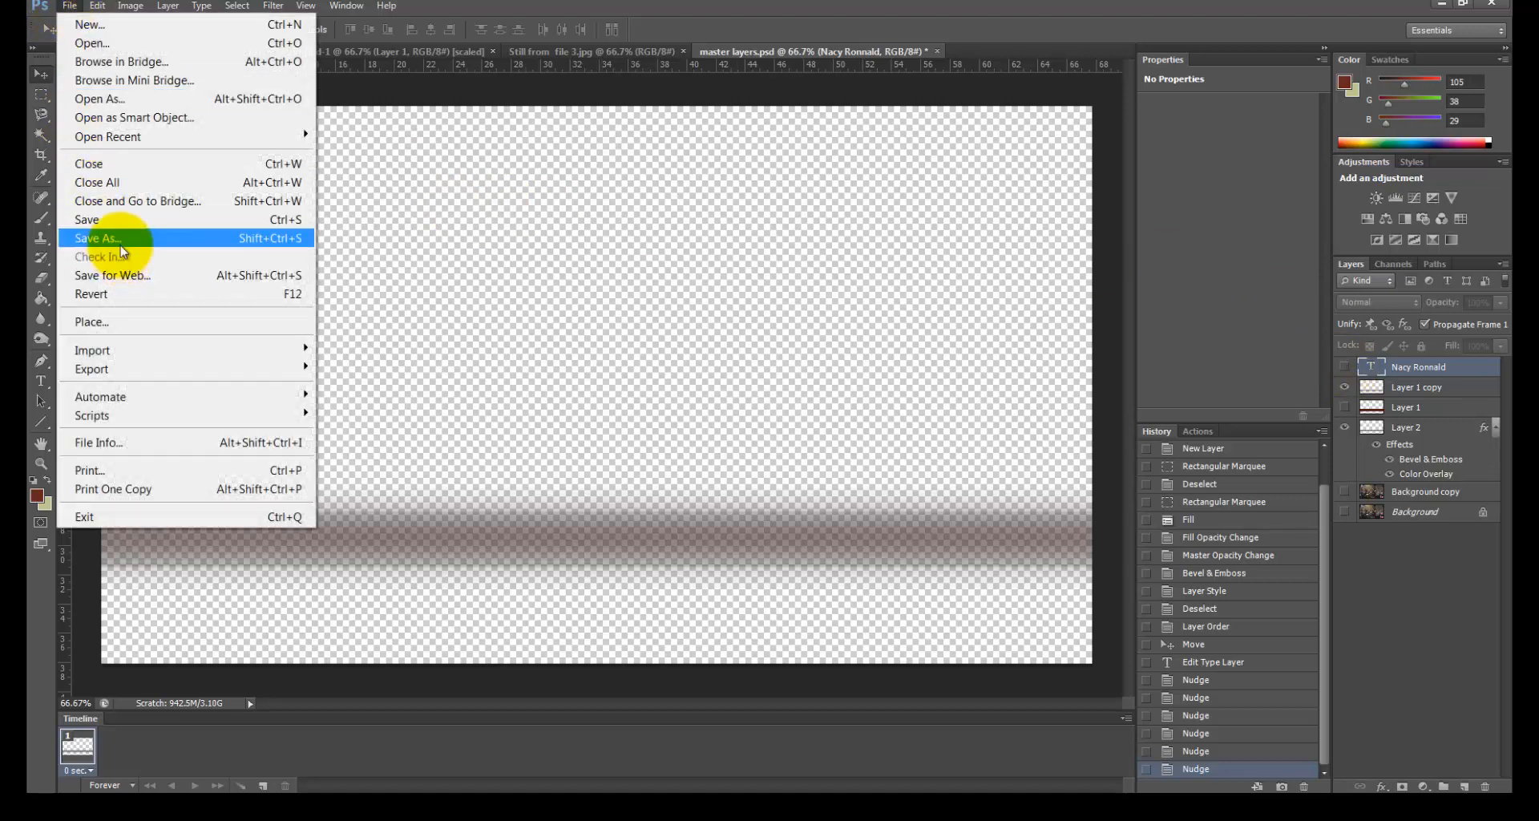
pyautogui.click(108, 238)
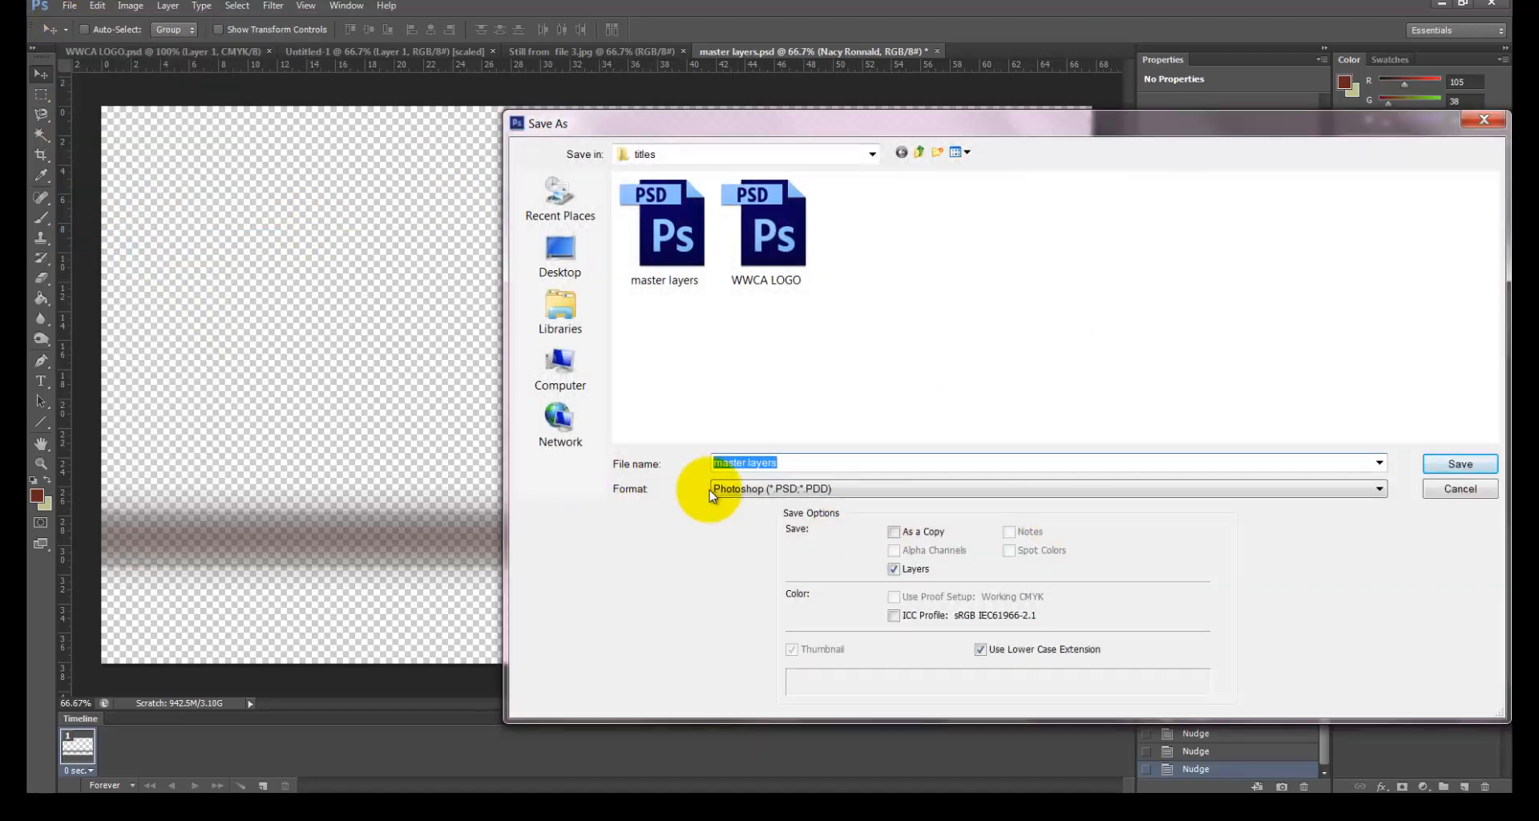
pyautogui.write('ba')
pyautogui.write('master')
pyautogui.click(1461, 468)
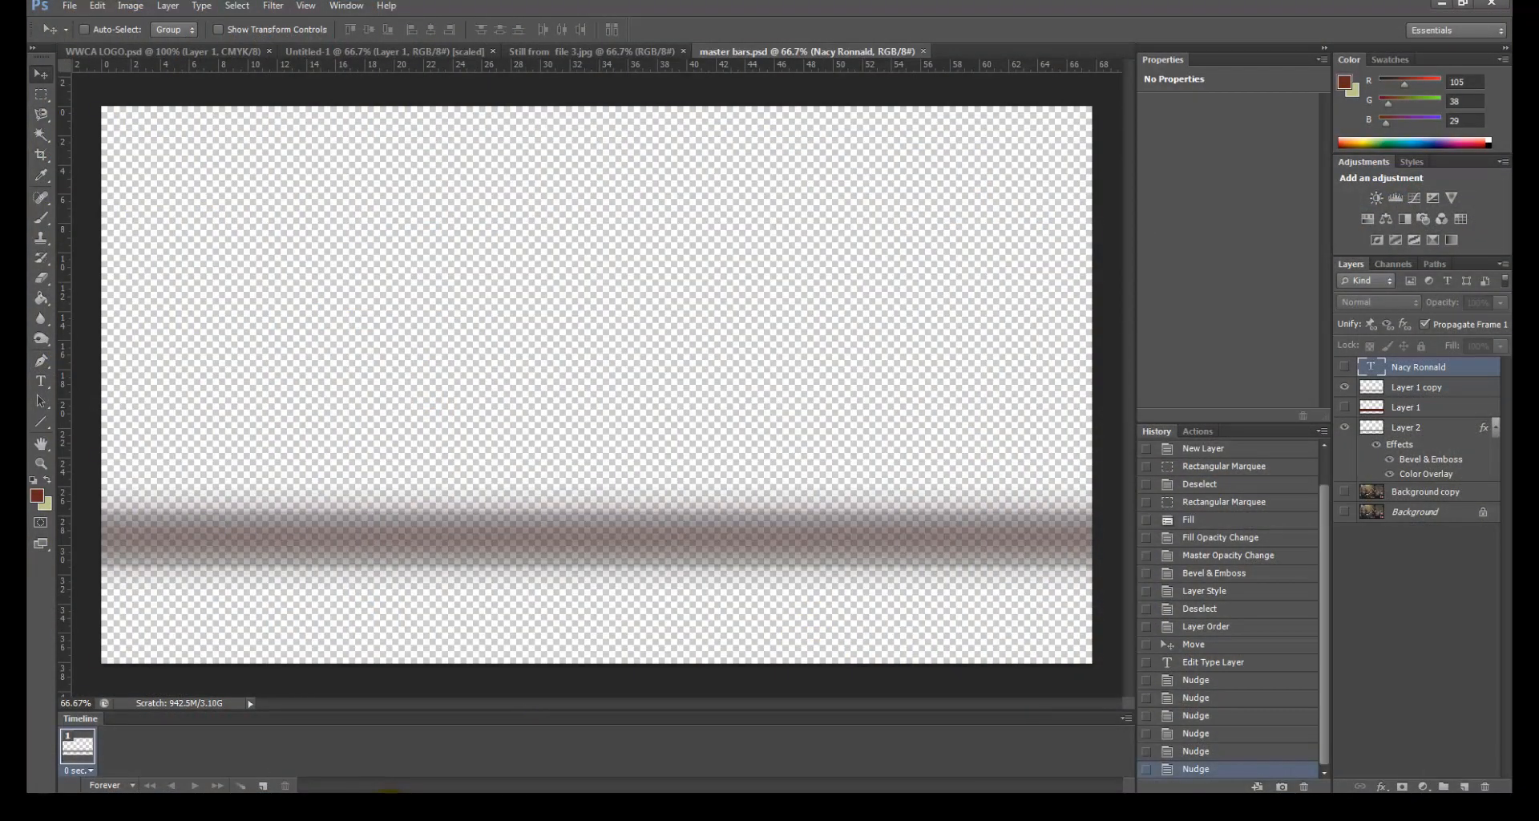
# Show only the name text by hiding Layer 2 and Layer 1 copy, and save it as a PSD named with the person's first name
pyautogui.moveTo(333, 784)
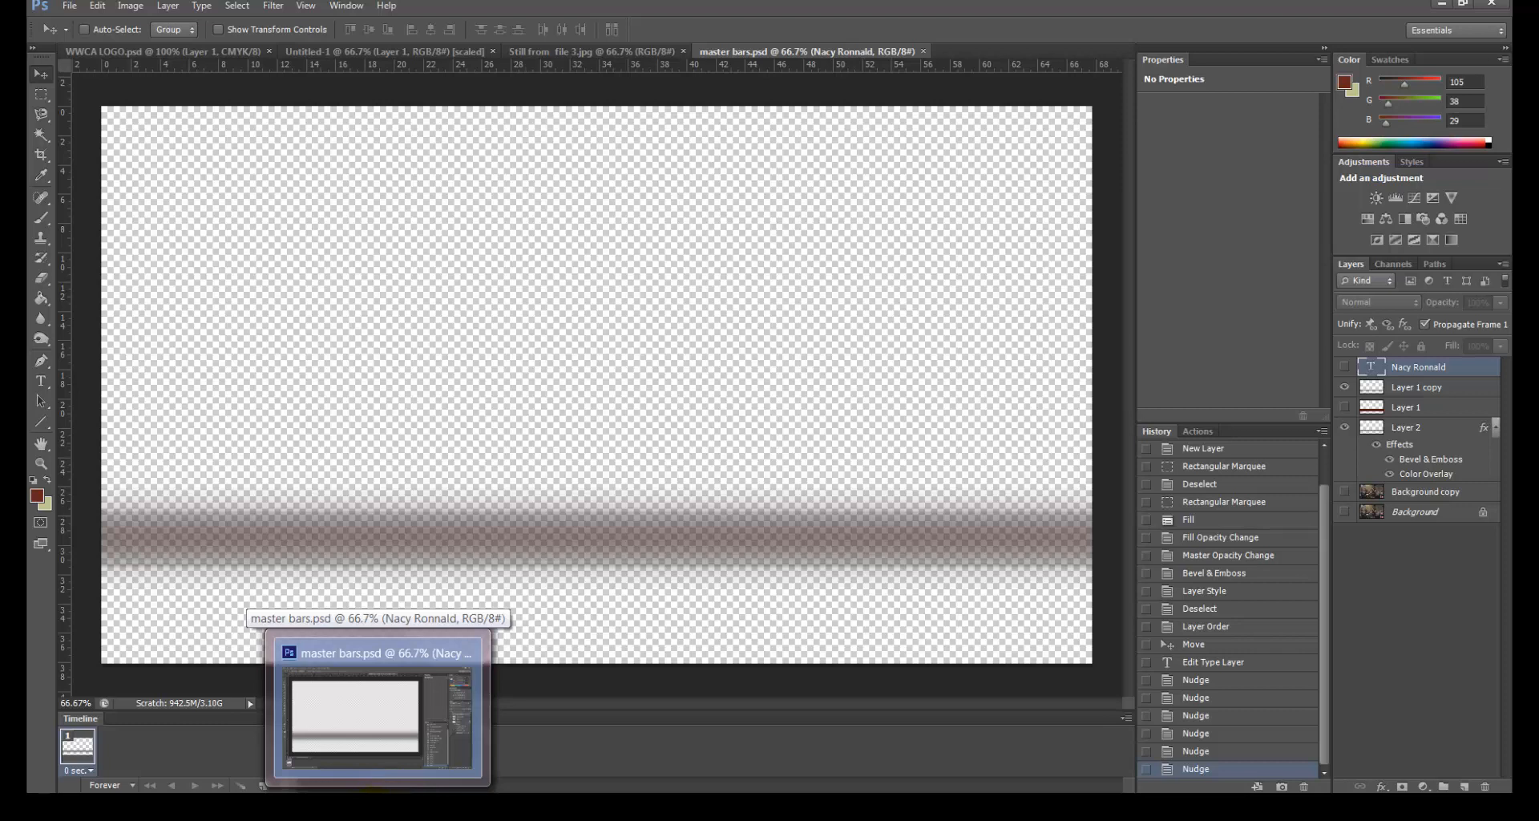
pyautogui.click(1344, 427)
pyautogui.click(1345, 387)
pyautogui.click(1344, 367)
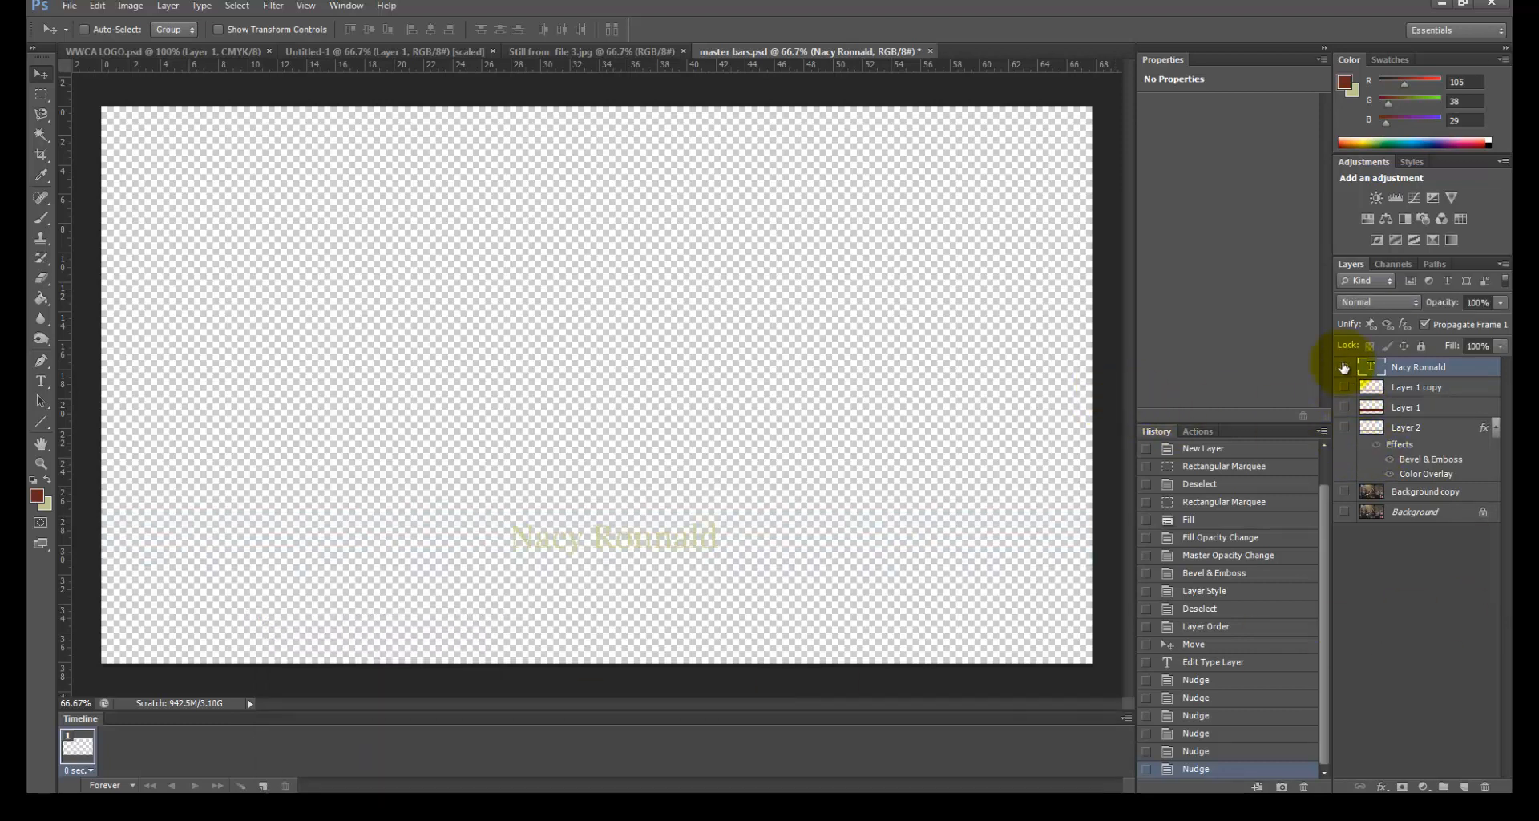
pyautogui.click(69, 6)
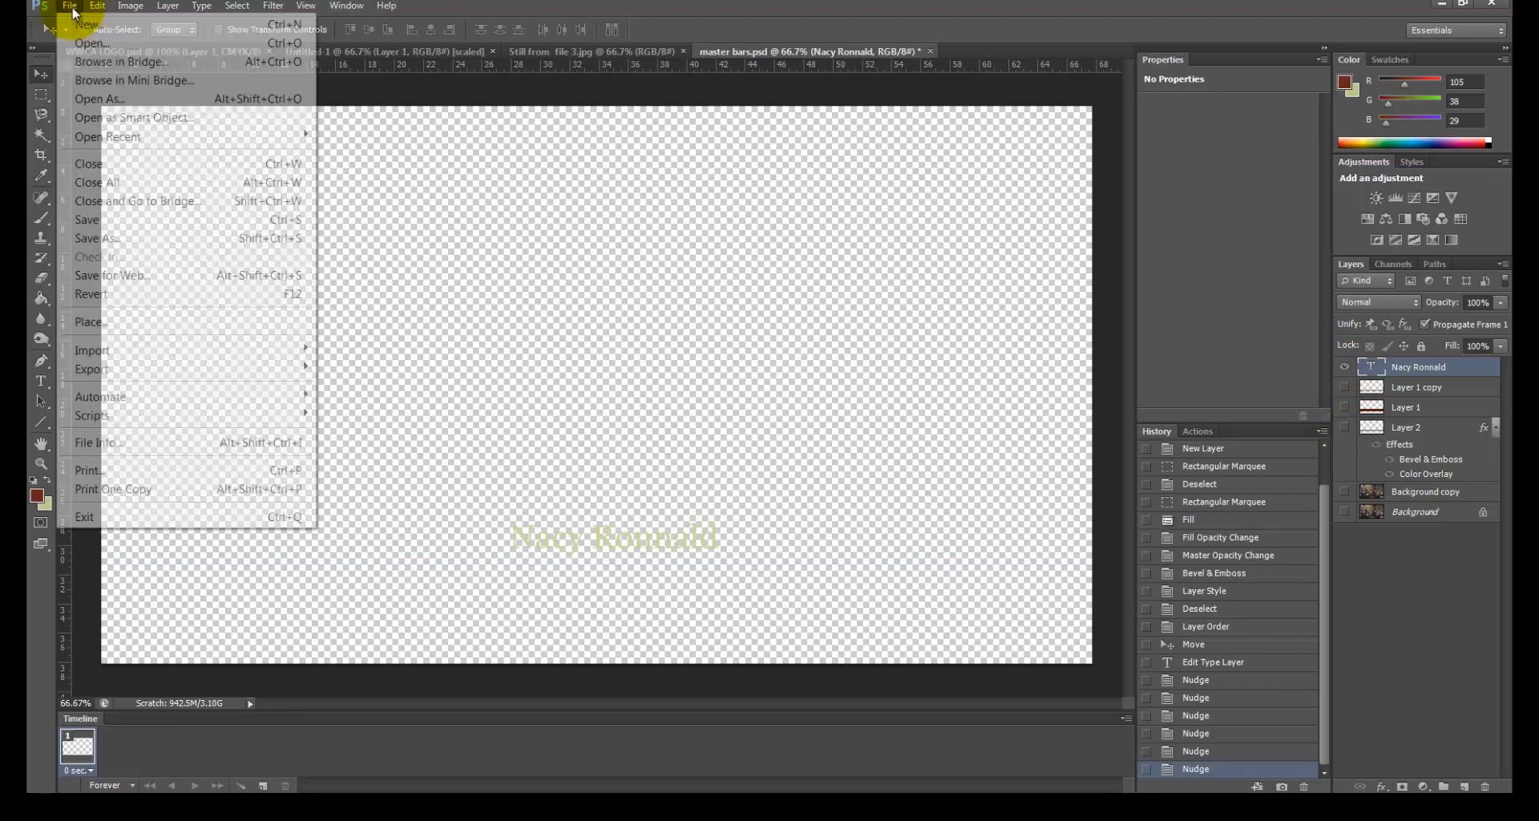
pyautogui.click(142, 238)
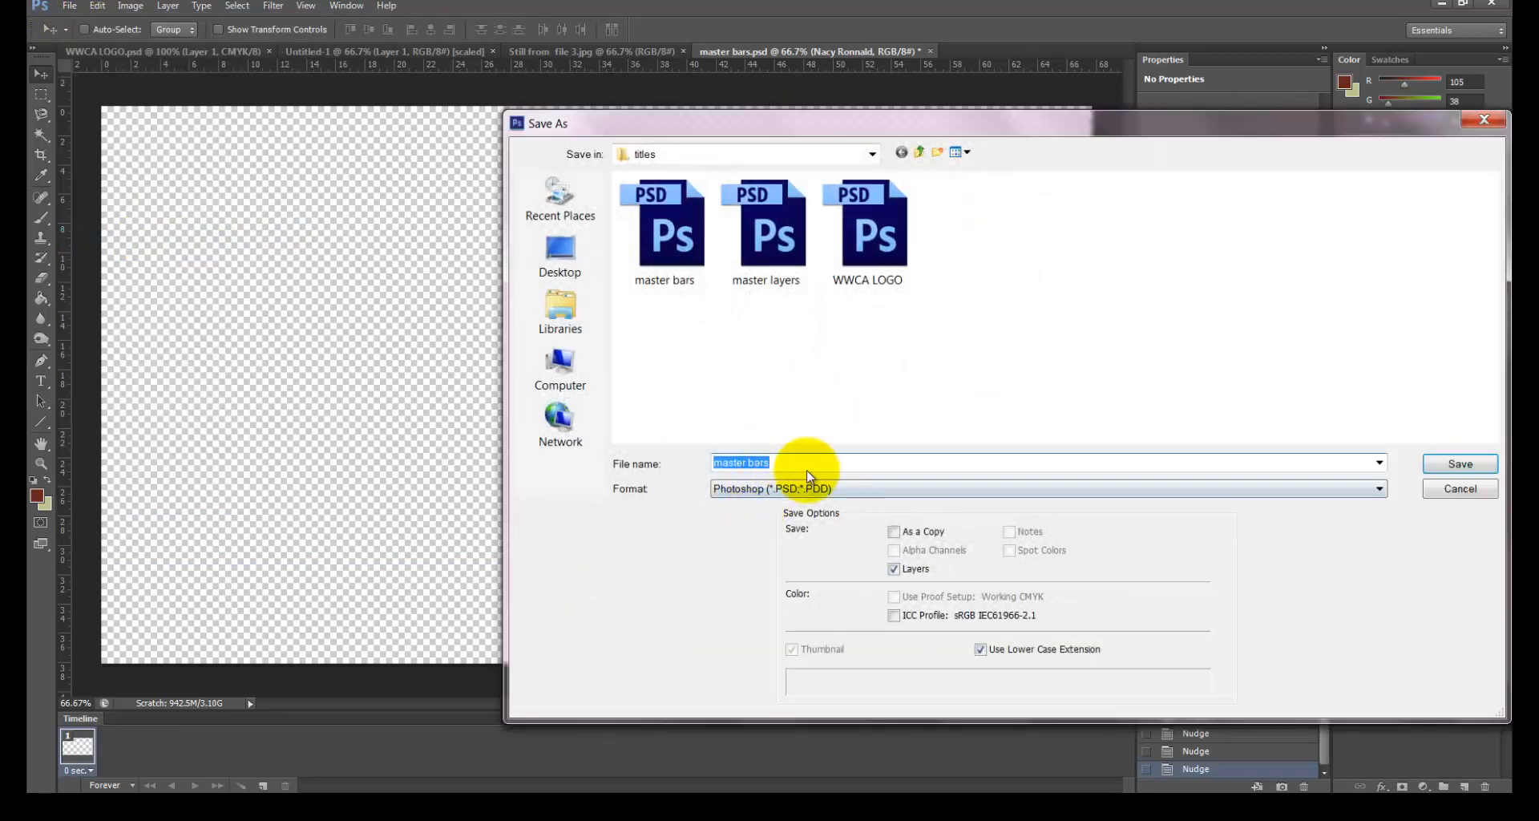
pyautogui.write('nancy')
pyautogui.press('Return')
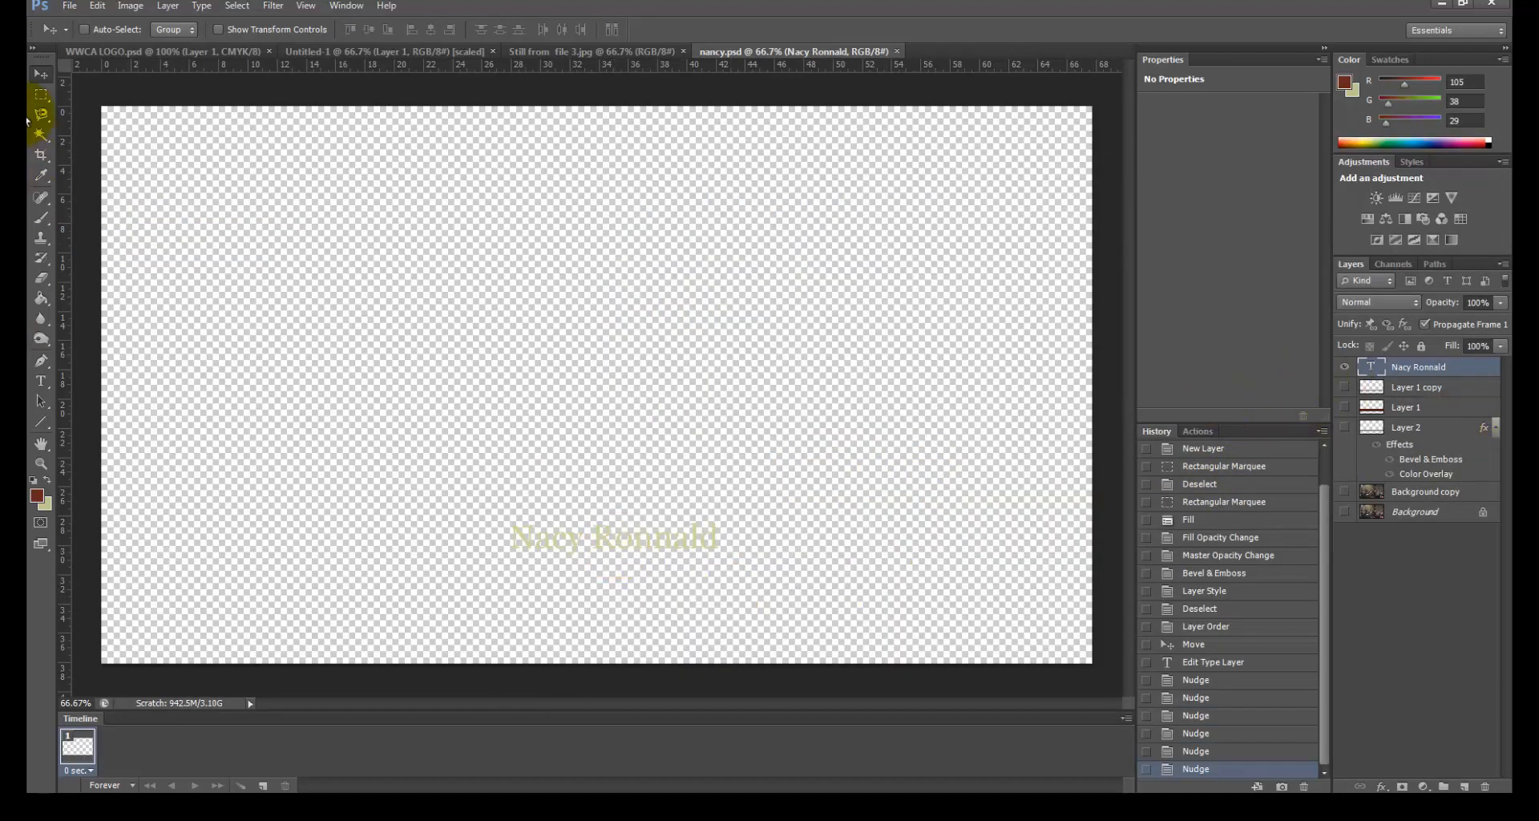
# Select the whole name text with the Type tool, commit the text edit and save the document
pyautogui.click(41, 380)
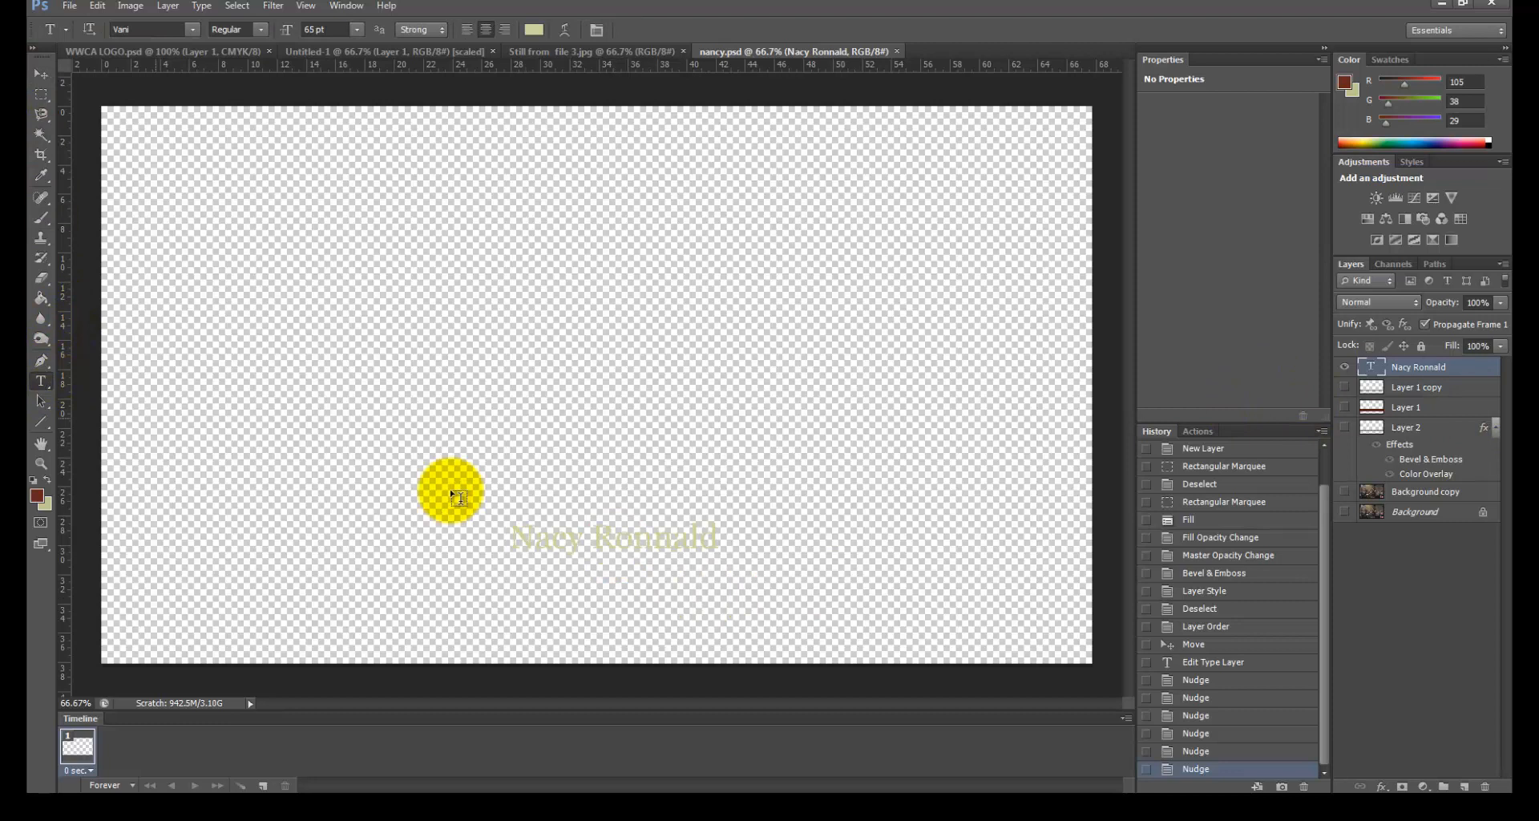
pyautogui.click(583, 545)
pyautogui.hotkey('ctrl', 'a')
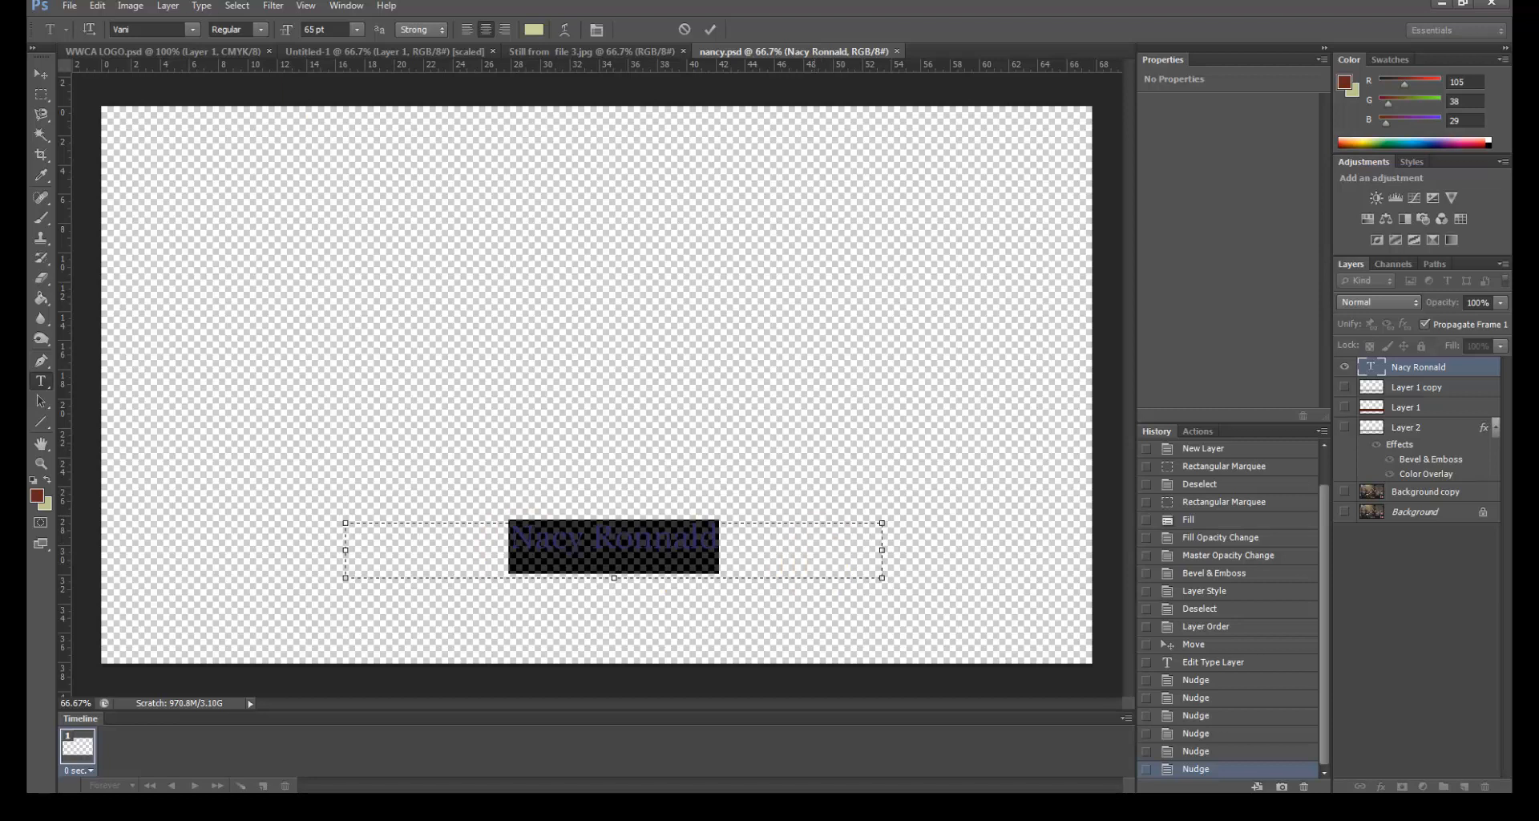
pyautogui.click(717, 30)
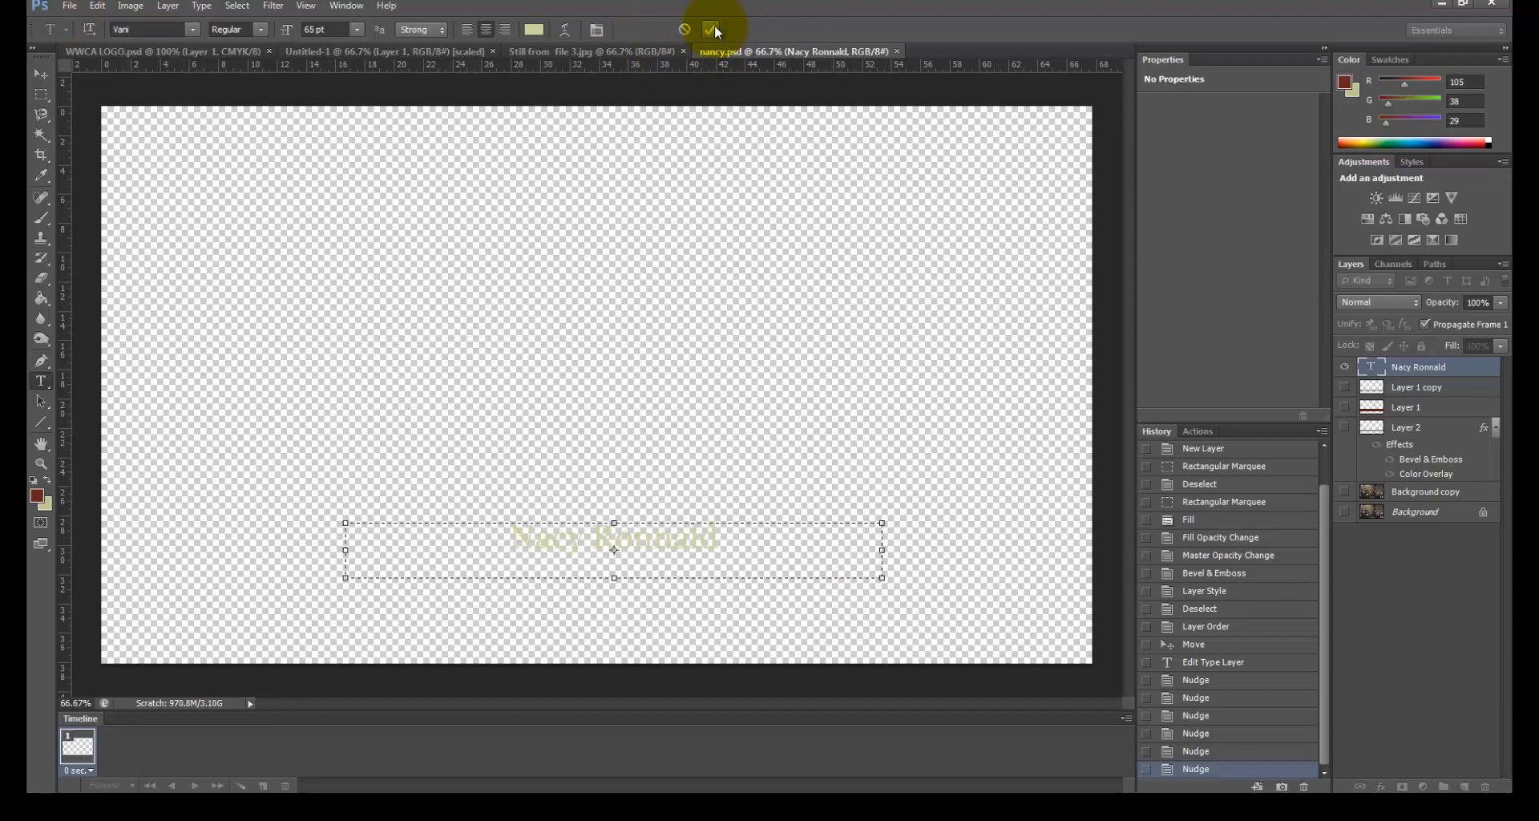
pyautogui.click(71, 6)
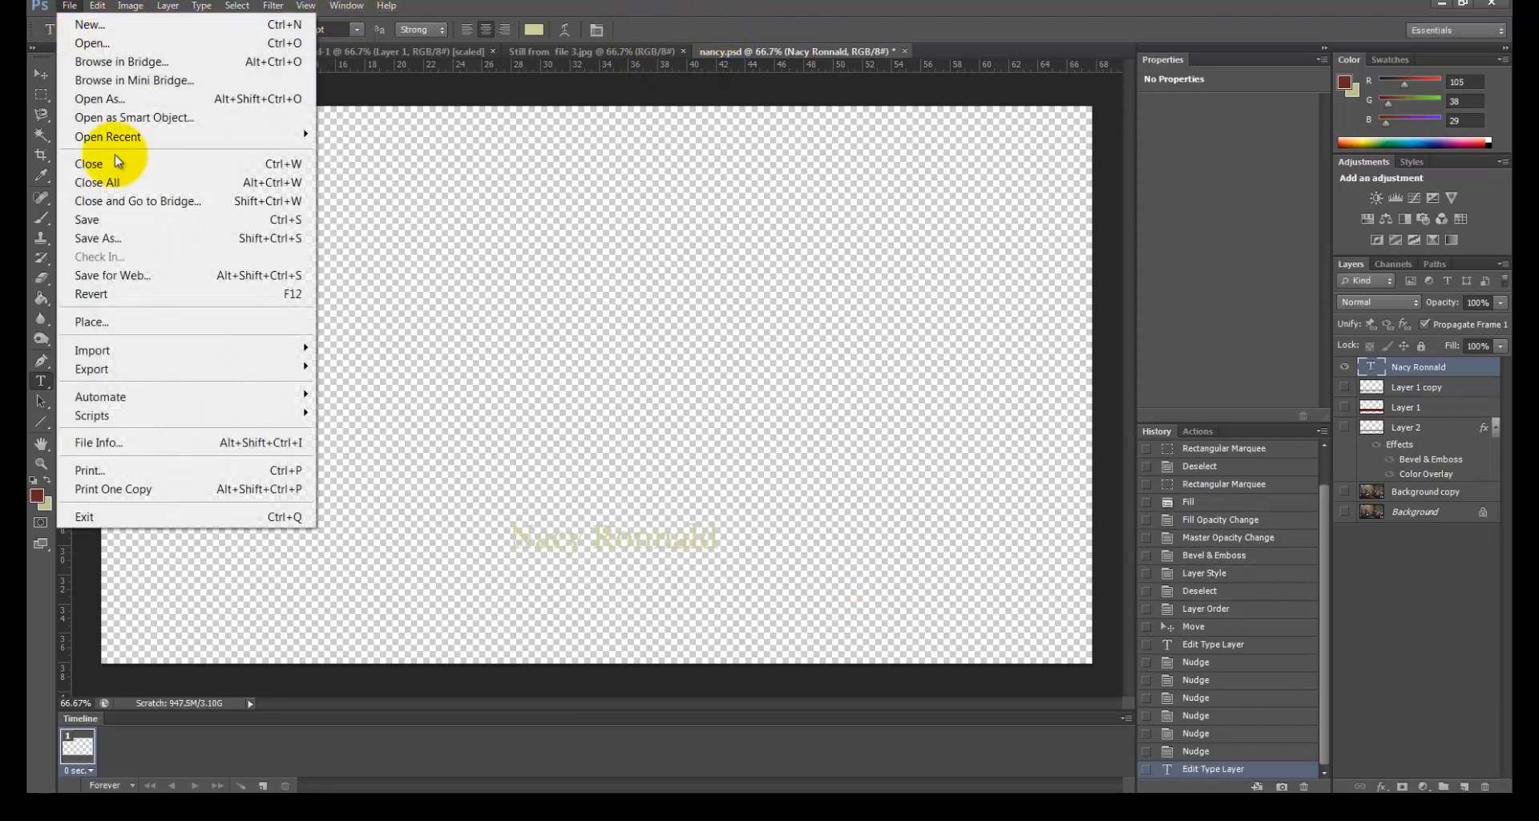
pyautogui.click(128, 219)
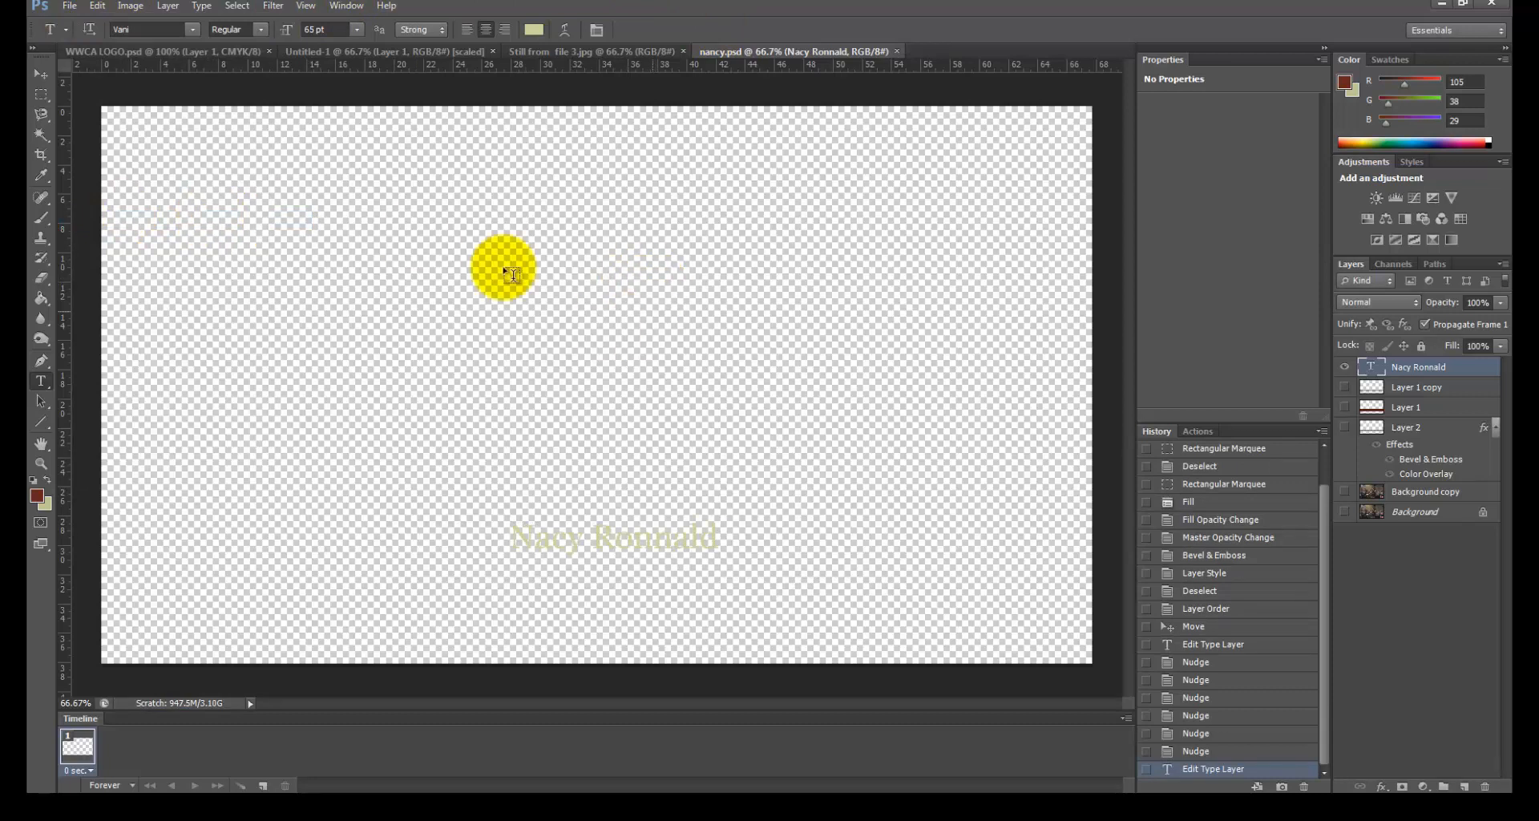
pyautogui.click(69, 7)
pyautogui.click(161, 233)
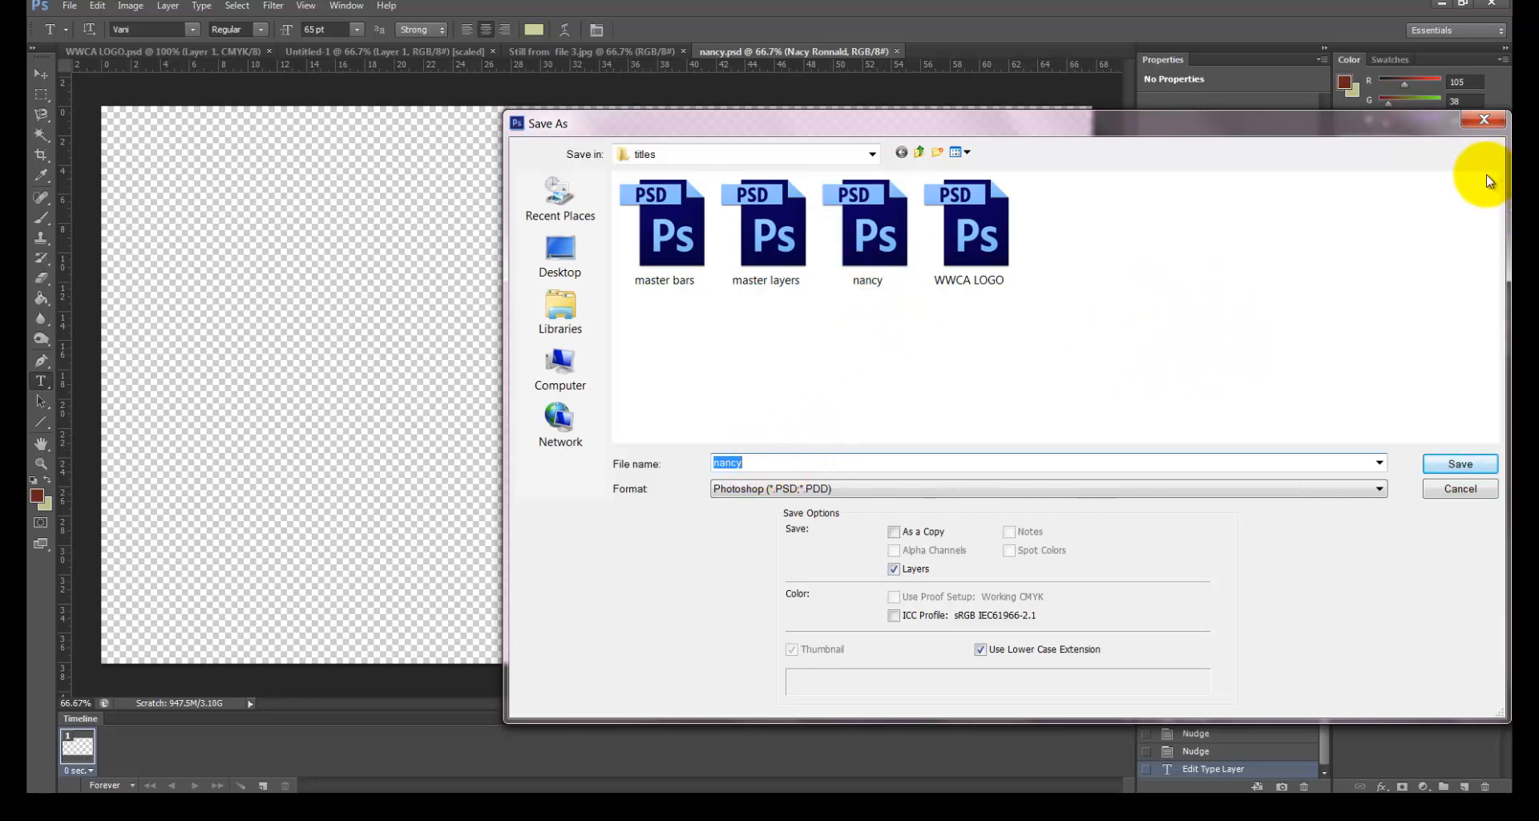
pyautogui.click(1483, 120)
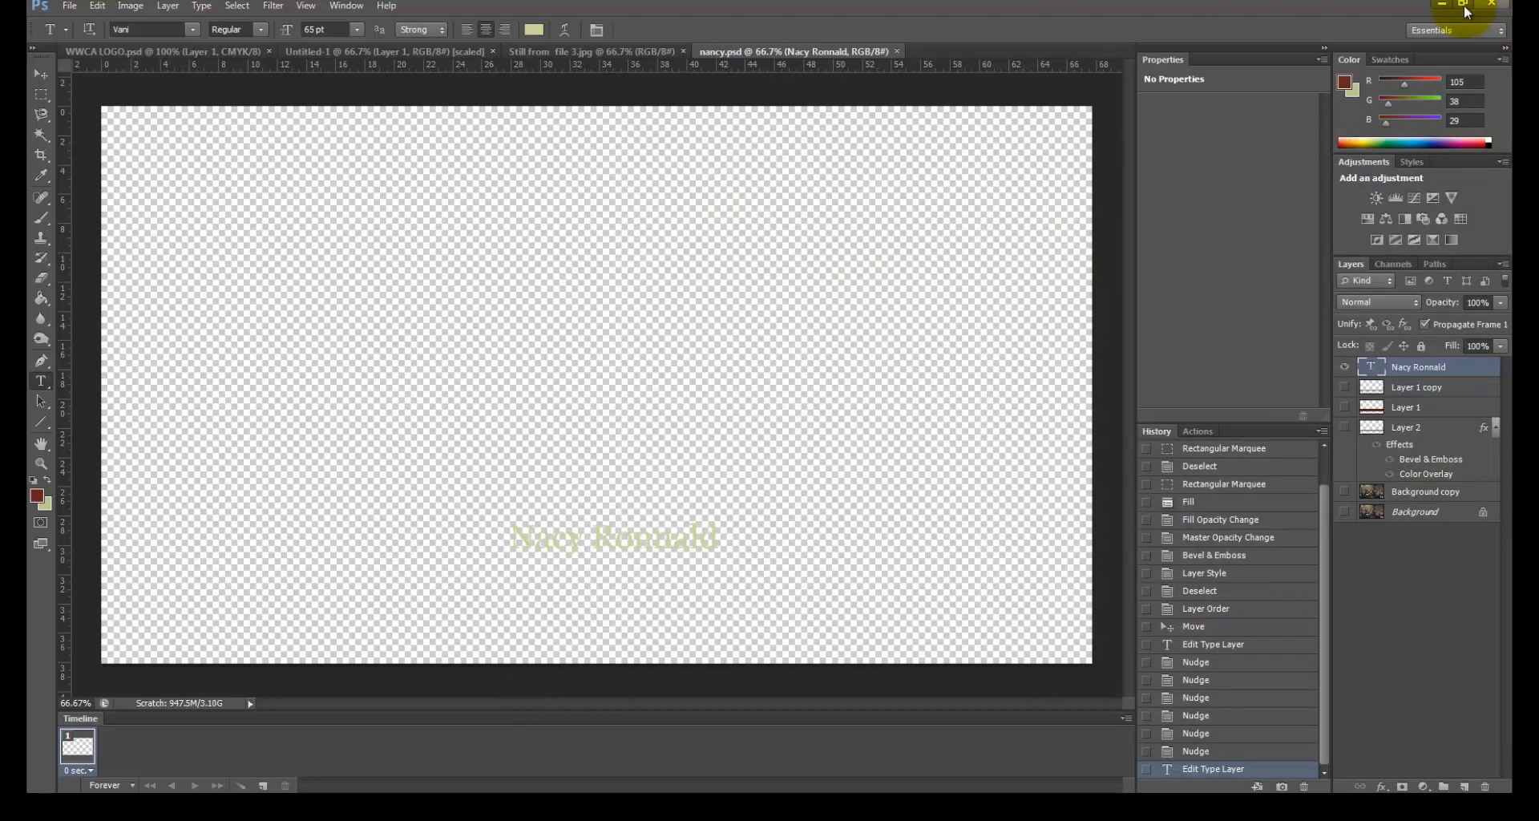
# Switch to the Vegas Pro project, insert two video tracks above the footage, and place the cursor on the second track at 00:29:42;12
pyautogui.click(1440, 4)
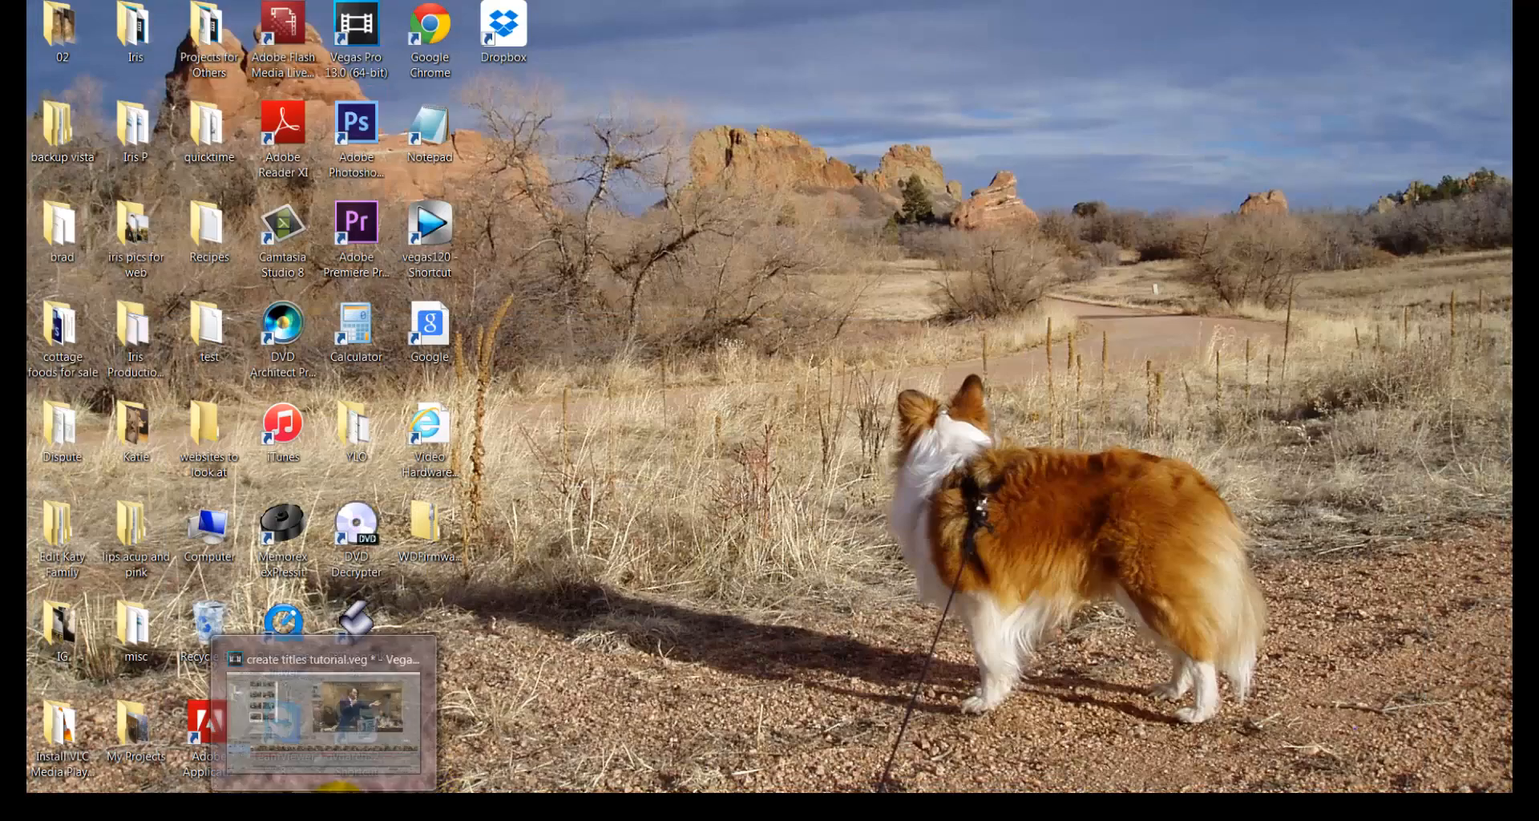
pyautogui.click(338, 807)
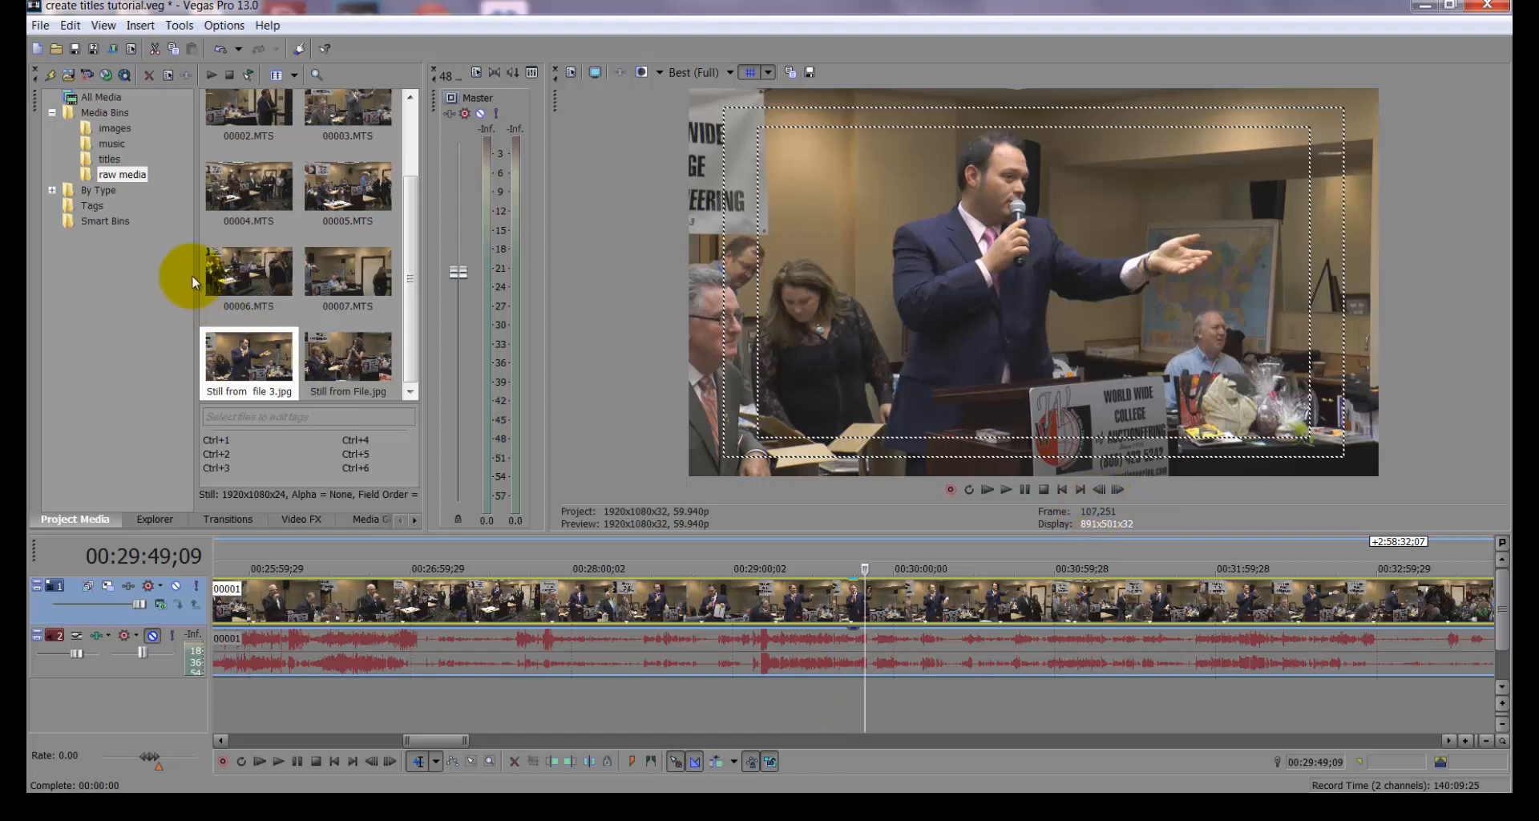
pyautogui.click(137, 26)
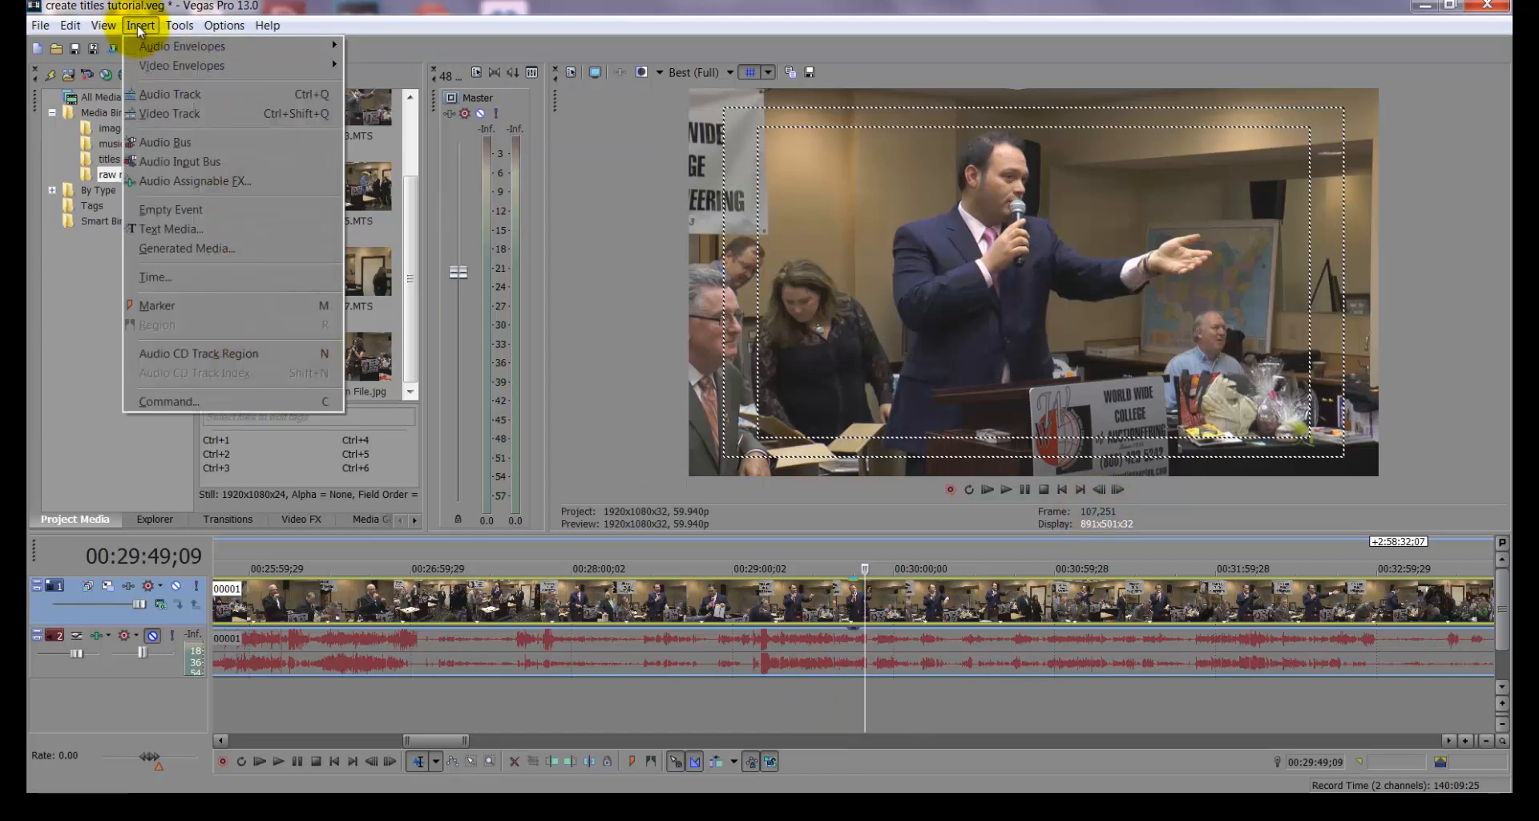
pyautogui.click(174, 111)
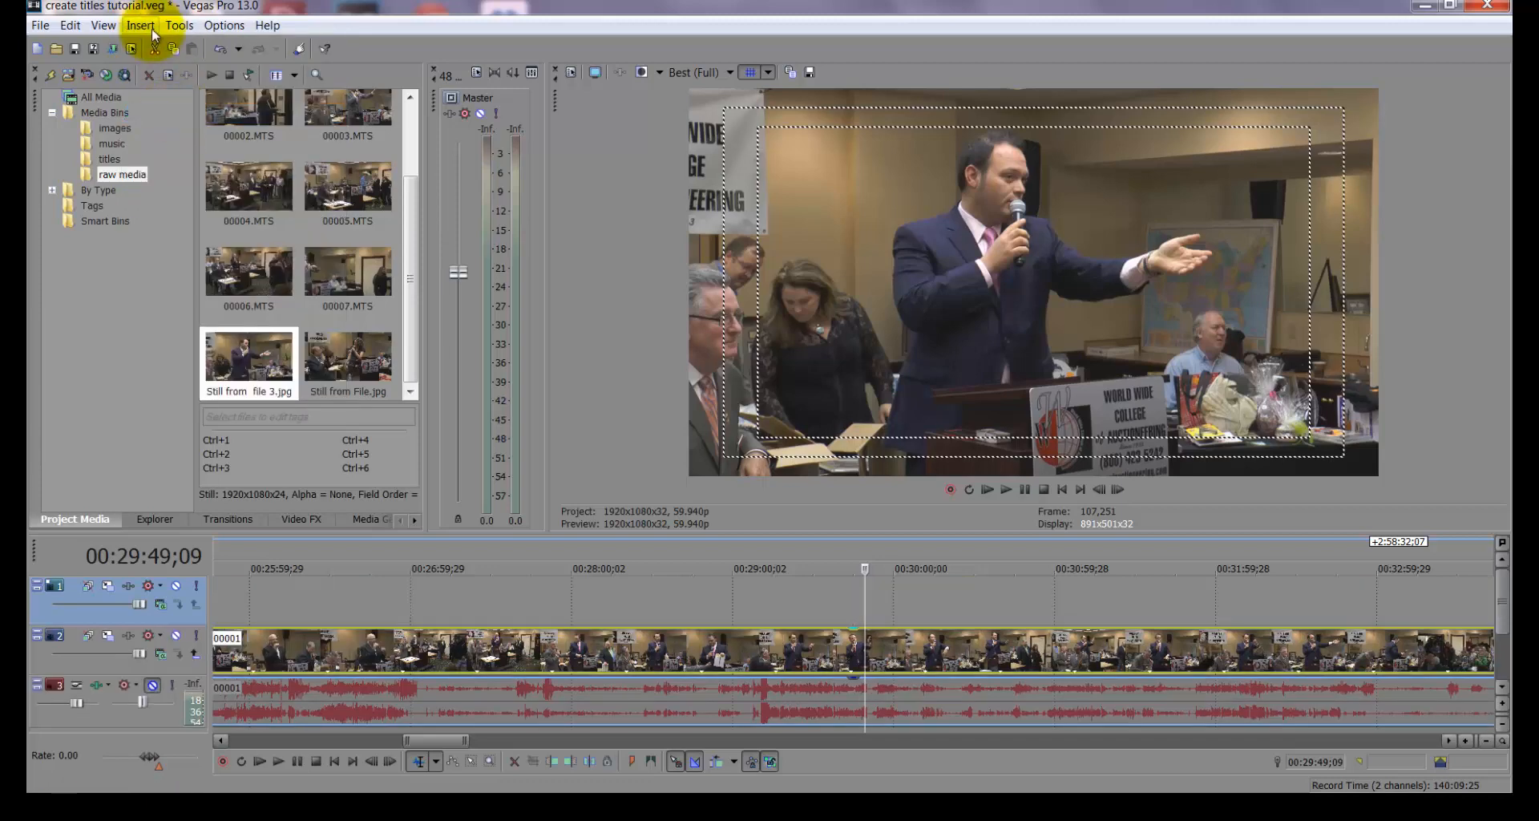
pyautogui.click(140, 26)
pyautogui.click(173, 112)
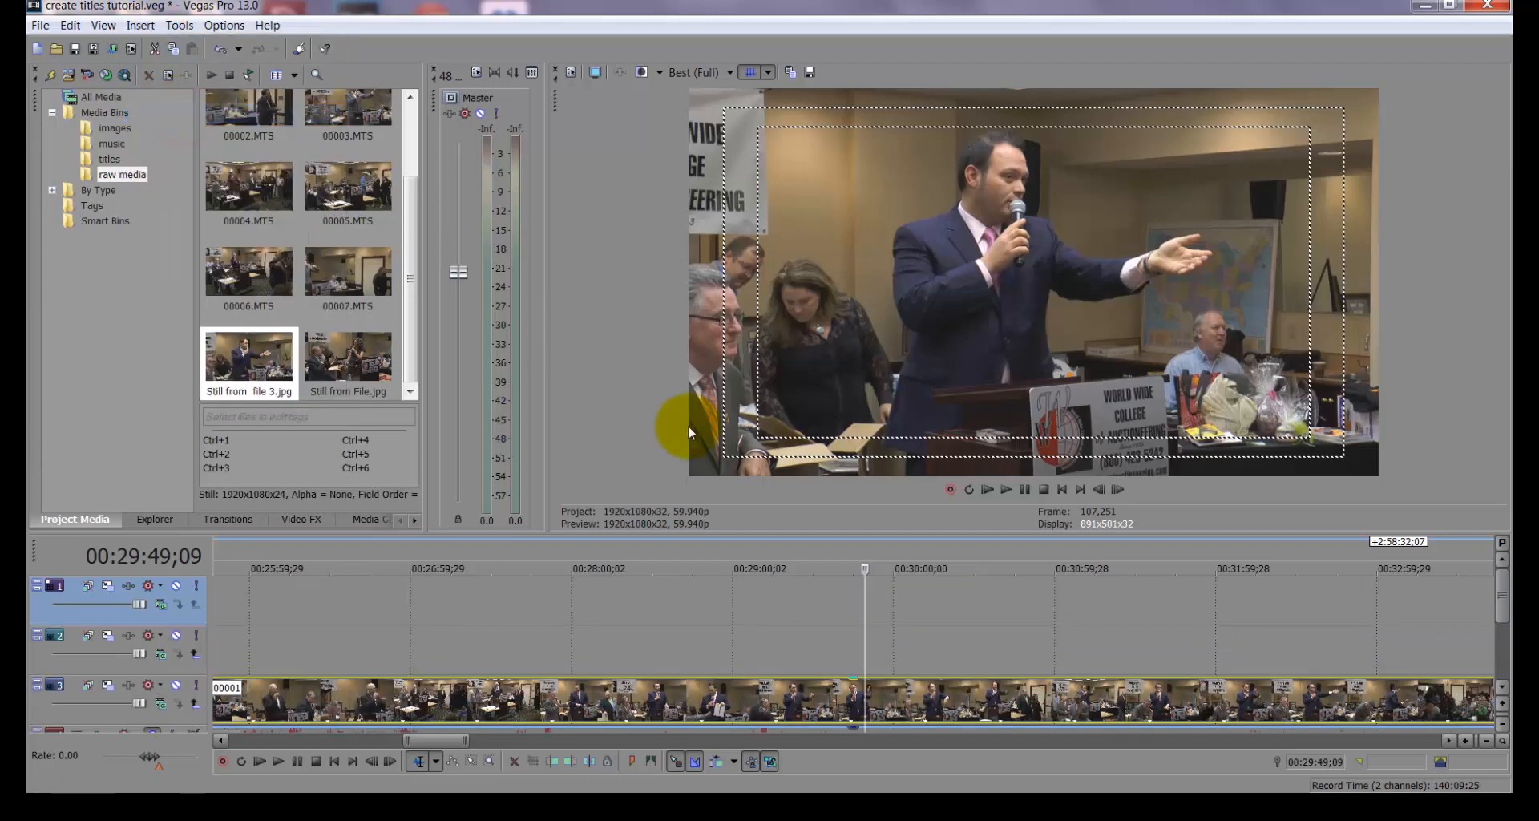
pyautogui.click(845, 632)
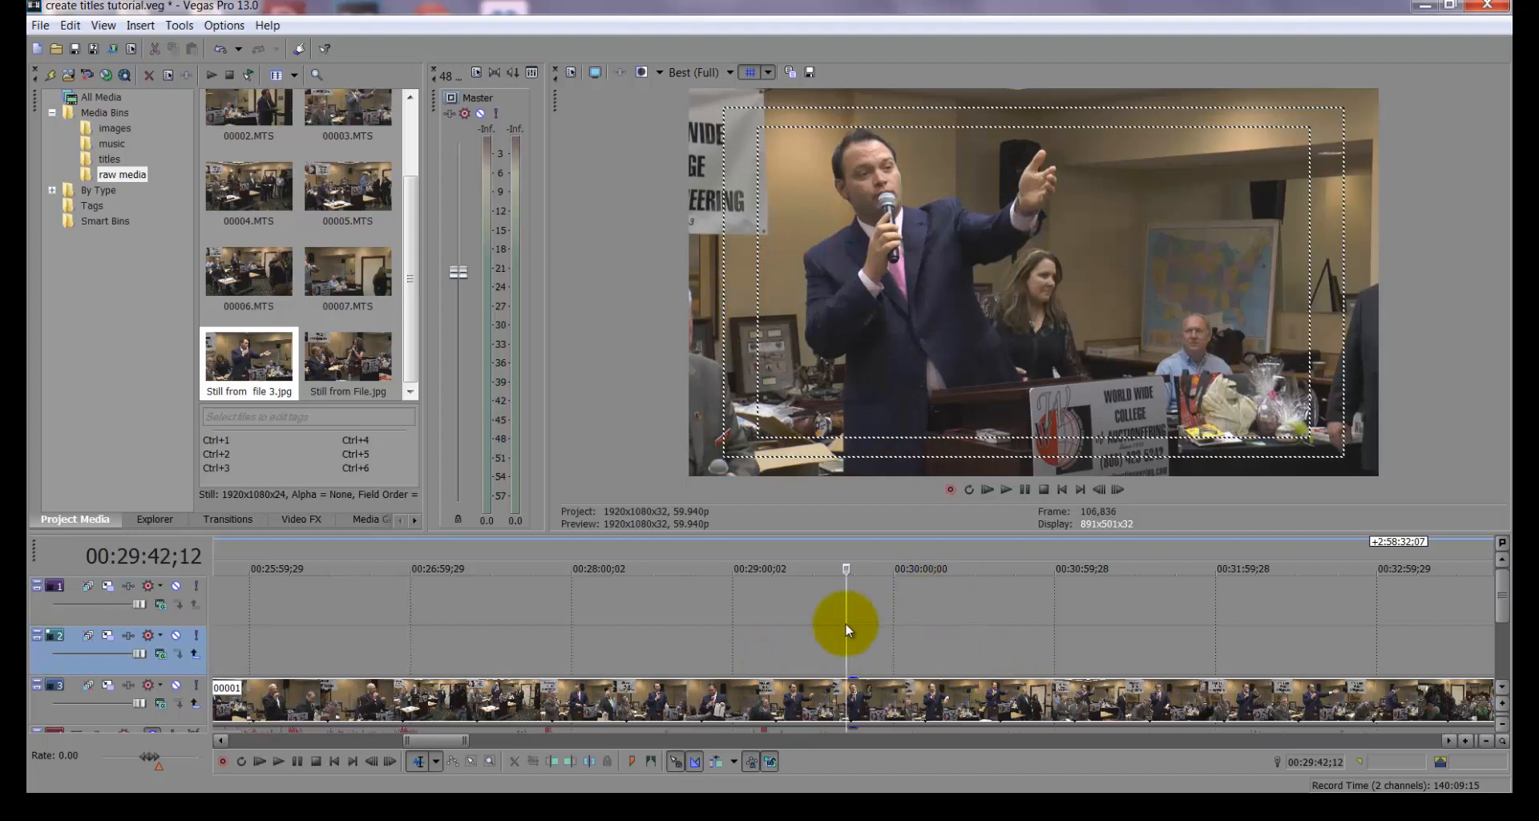
pyautogui.click(111, 160)
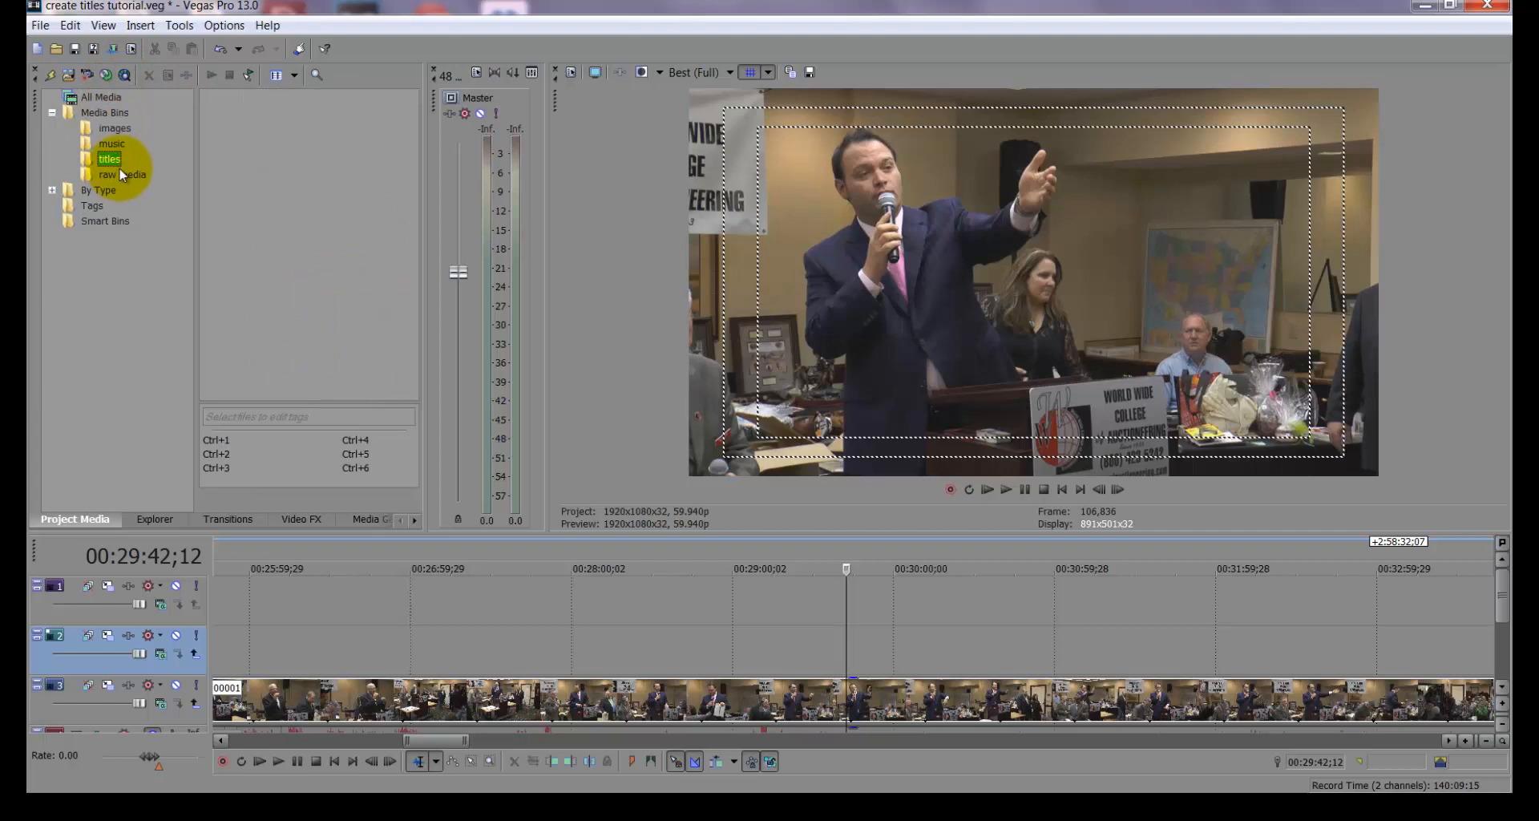
pyautogui.click(100, 97)
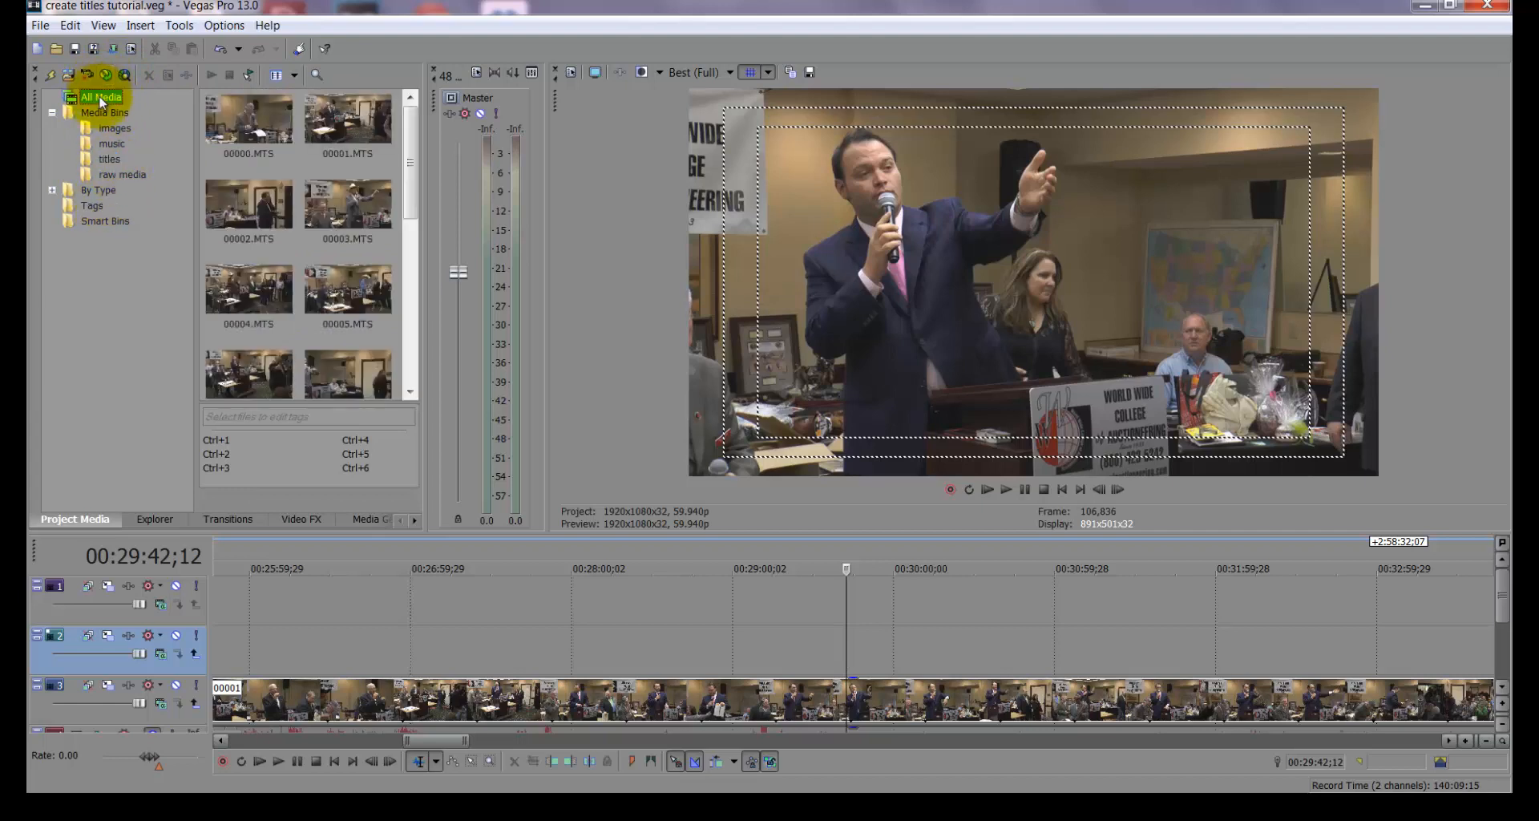
pyautogui.click(109, 144)
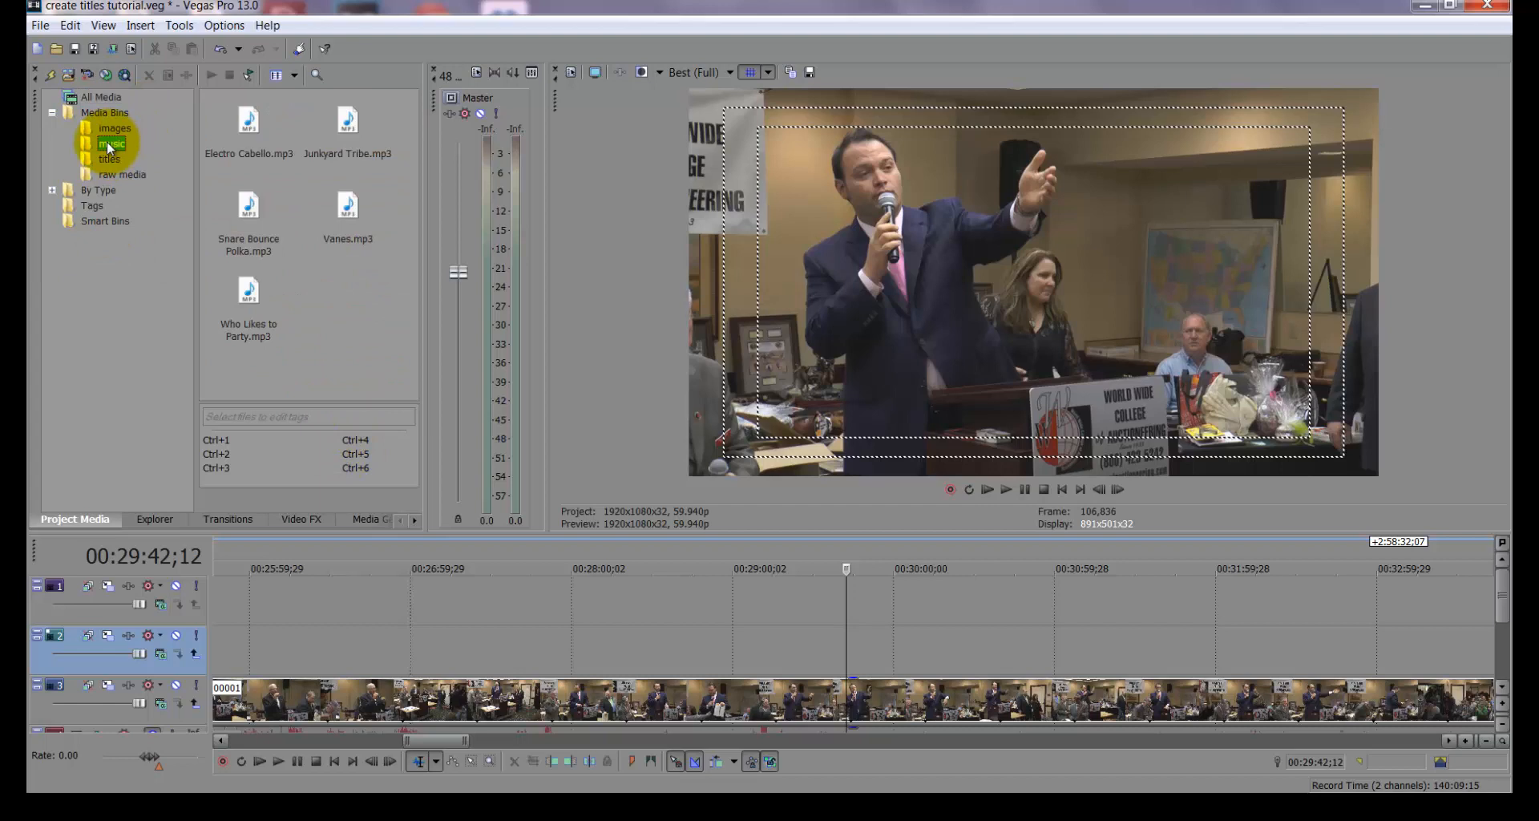
pyautogui.click(109, 129)
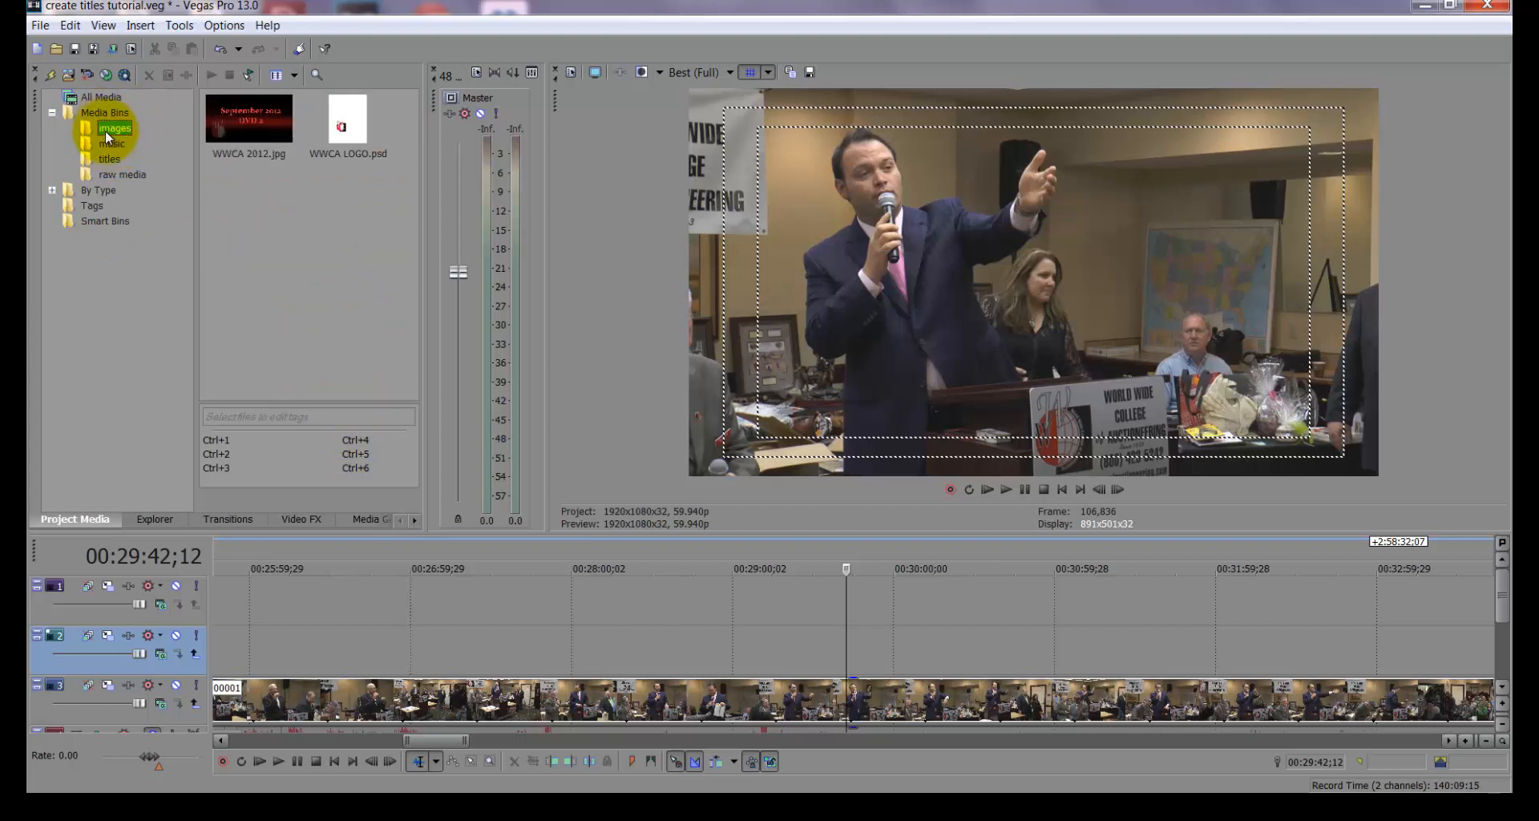
# Import master bars, master layers, the name text PSD and WWCA LOGO together into the titles media bin
pyautogui.click(110, 159)
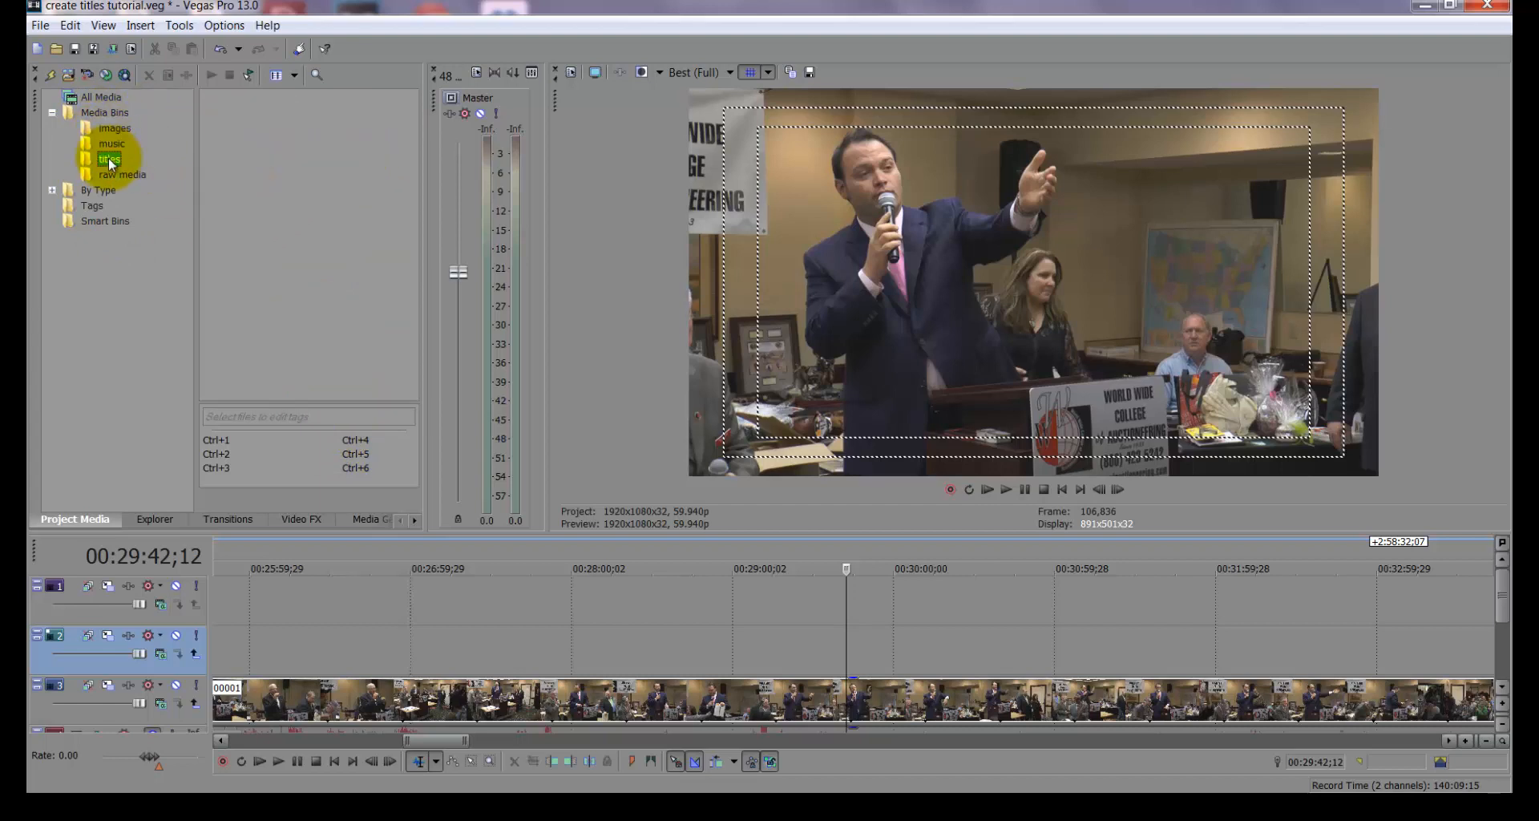
pyautogui.click(76, 80)
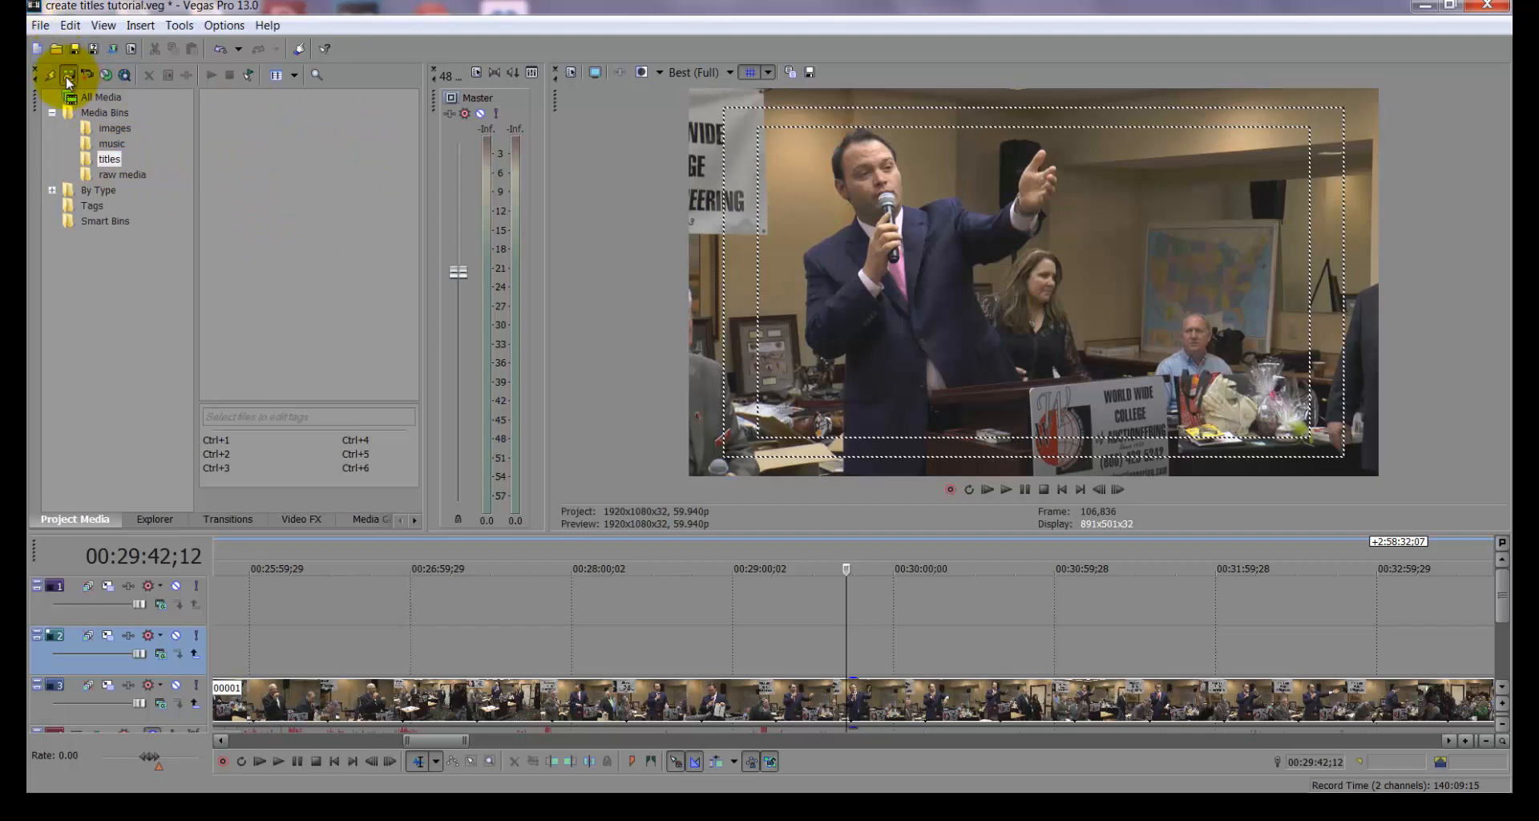
pyautogui.click(381, 216)
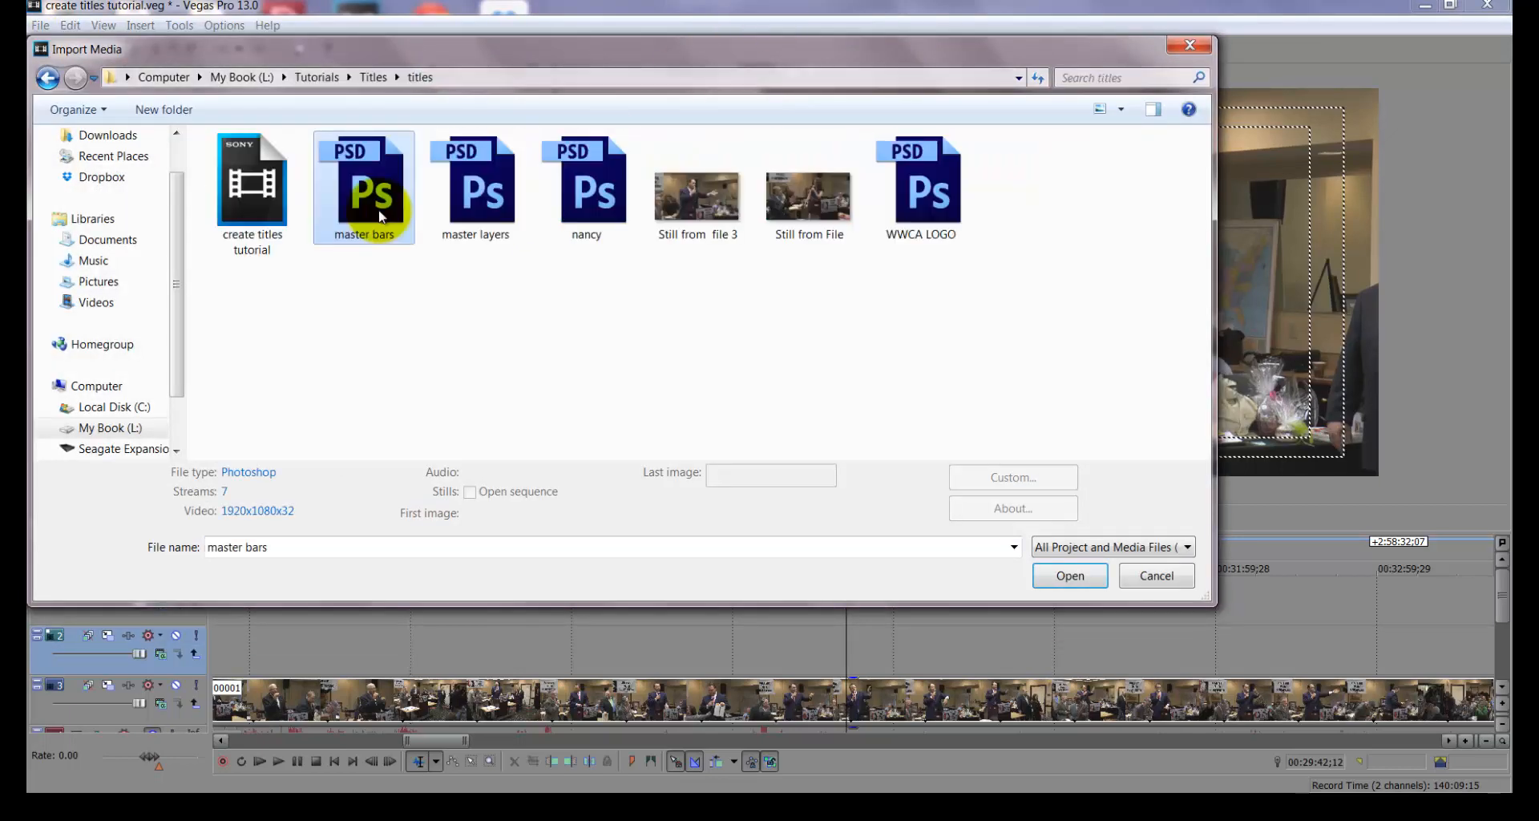
pyautogui.keyDown('ctrl'); pyautogui.click(493, 204); pyautogui.keyUp('ctrl')
pyautogui.keyDown('ctrl'); pyautogui.click(589, 205); pyautogui.keyUp('ctrl')
pyautogui.keyDown('ctrl'); pyautogui.click(937, 233); pyautogui.keyUp('ctrl')
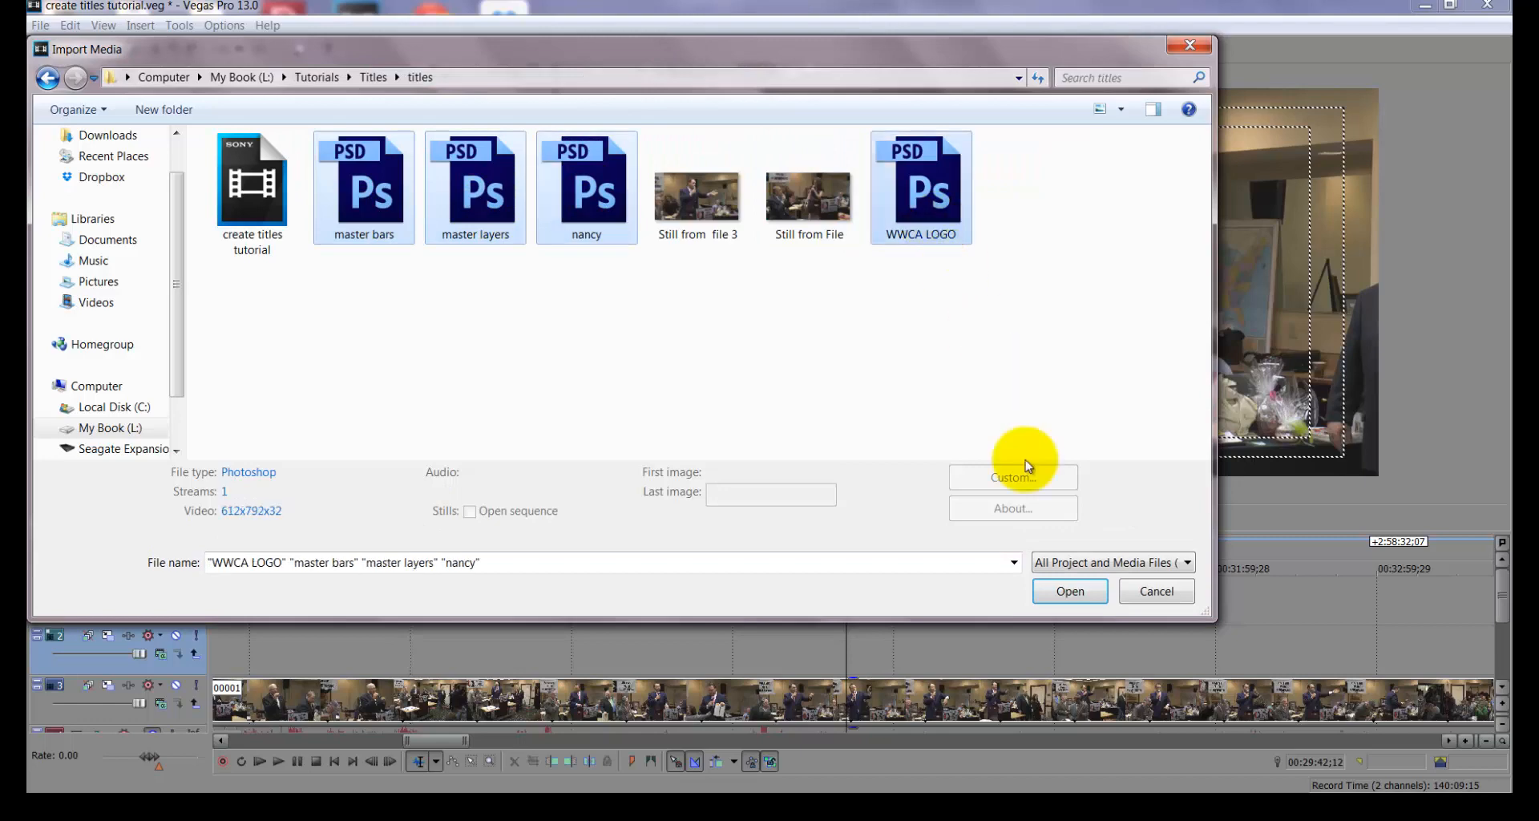
pyautogui.click(1070, 593)
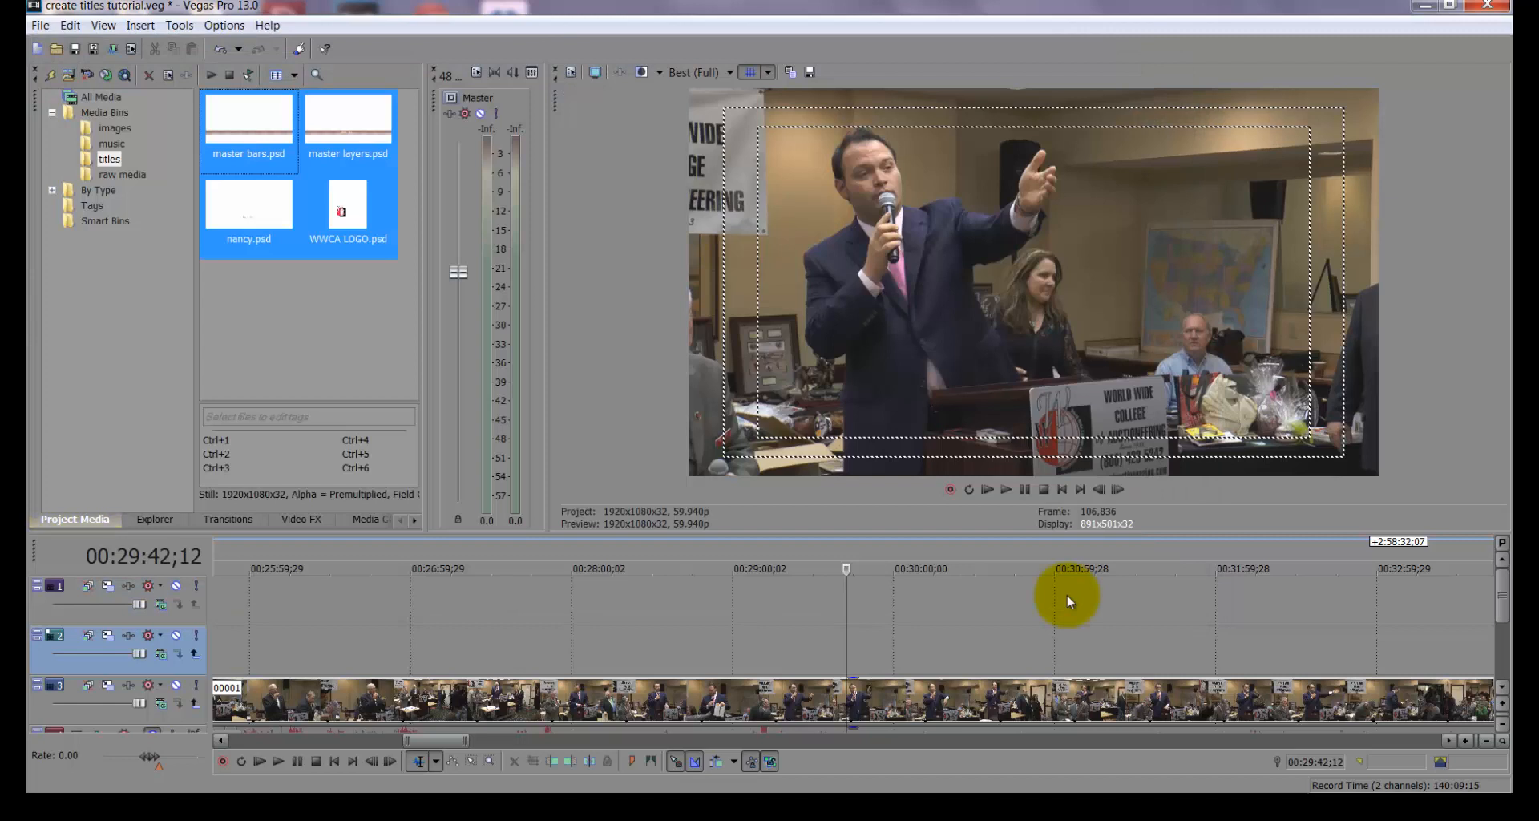
# Place master bars.psd on the second track and the name text PSD directly above it, extending both events to the same end
pyautogui.click(244, 132)
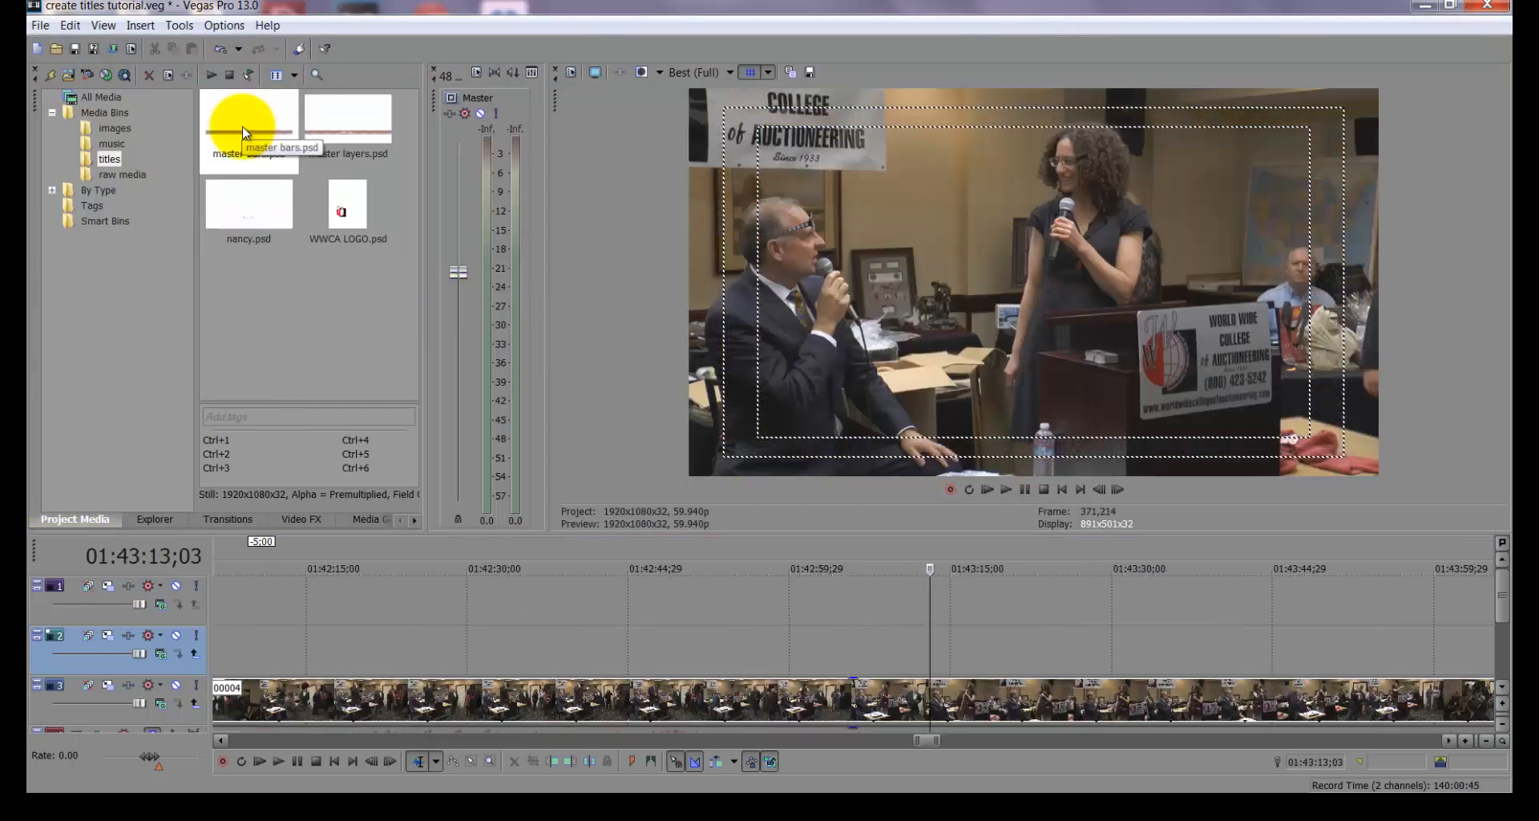
pyautogui.moveTo(245, 132); pyautogui.dragTo(921, 662)
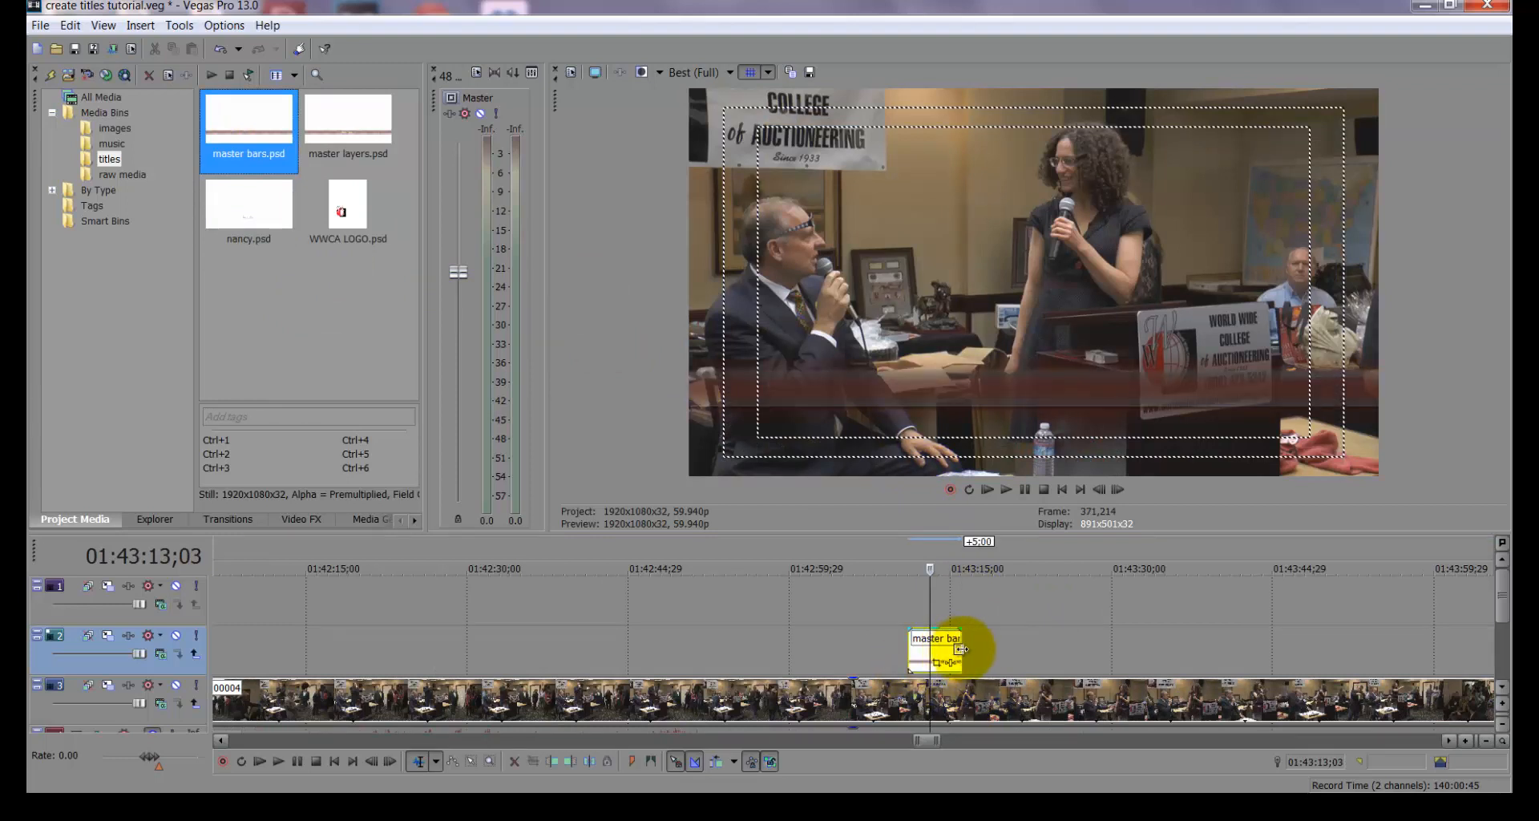
pyautogui.moveTo(1033, 642); pyautogui.dragTo(1055, 644)
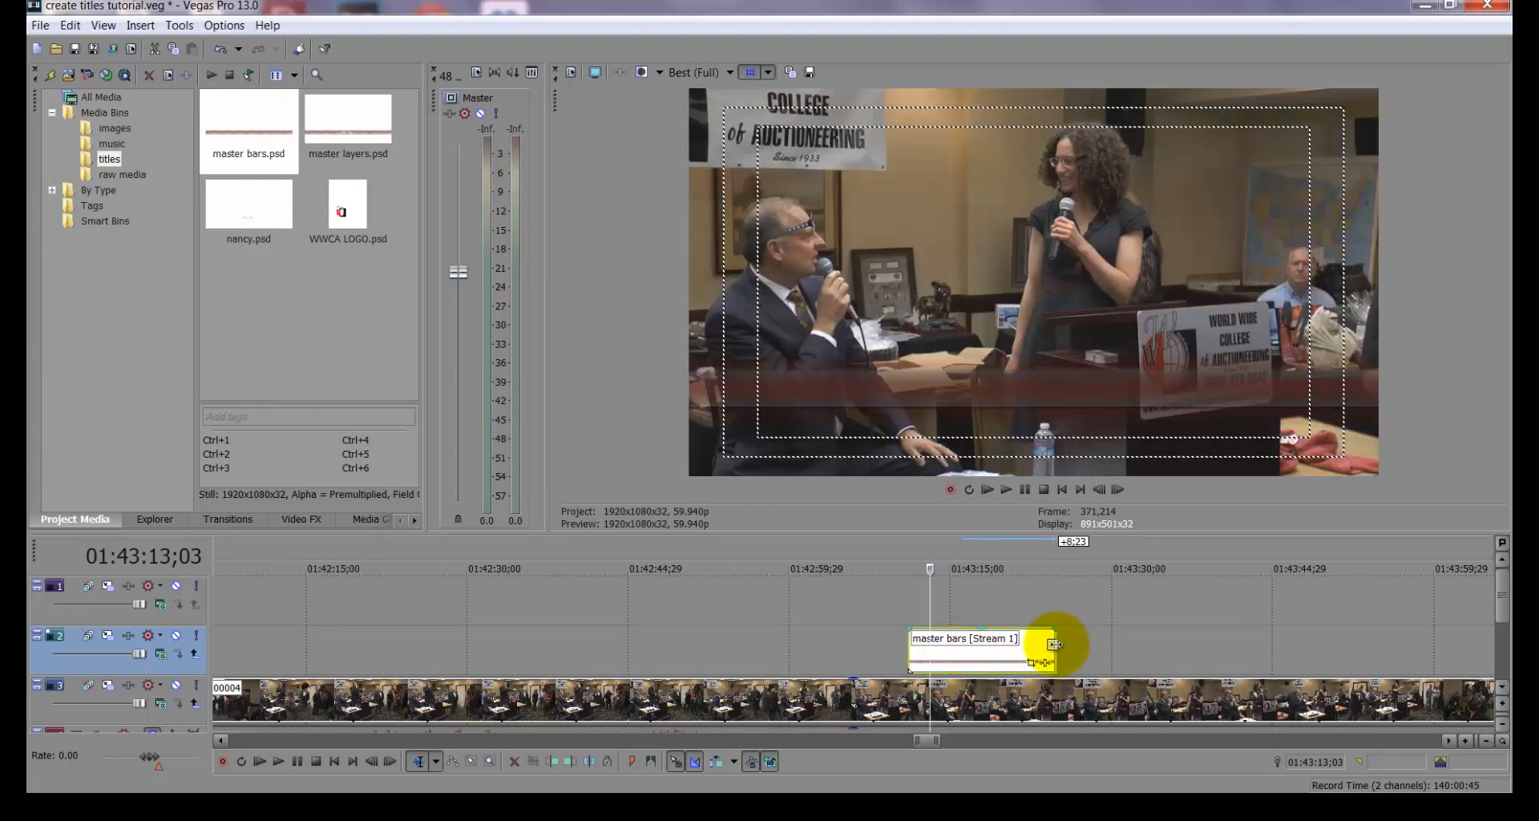
pyautogui.moveTo(241, 218); pyautogui.dragTo(902, 533)
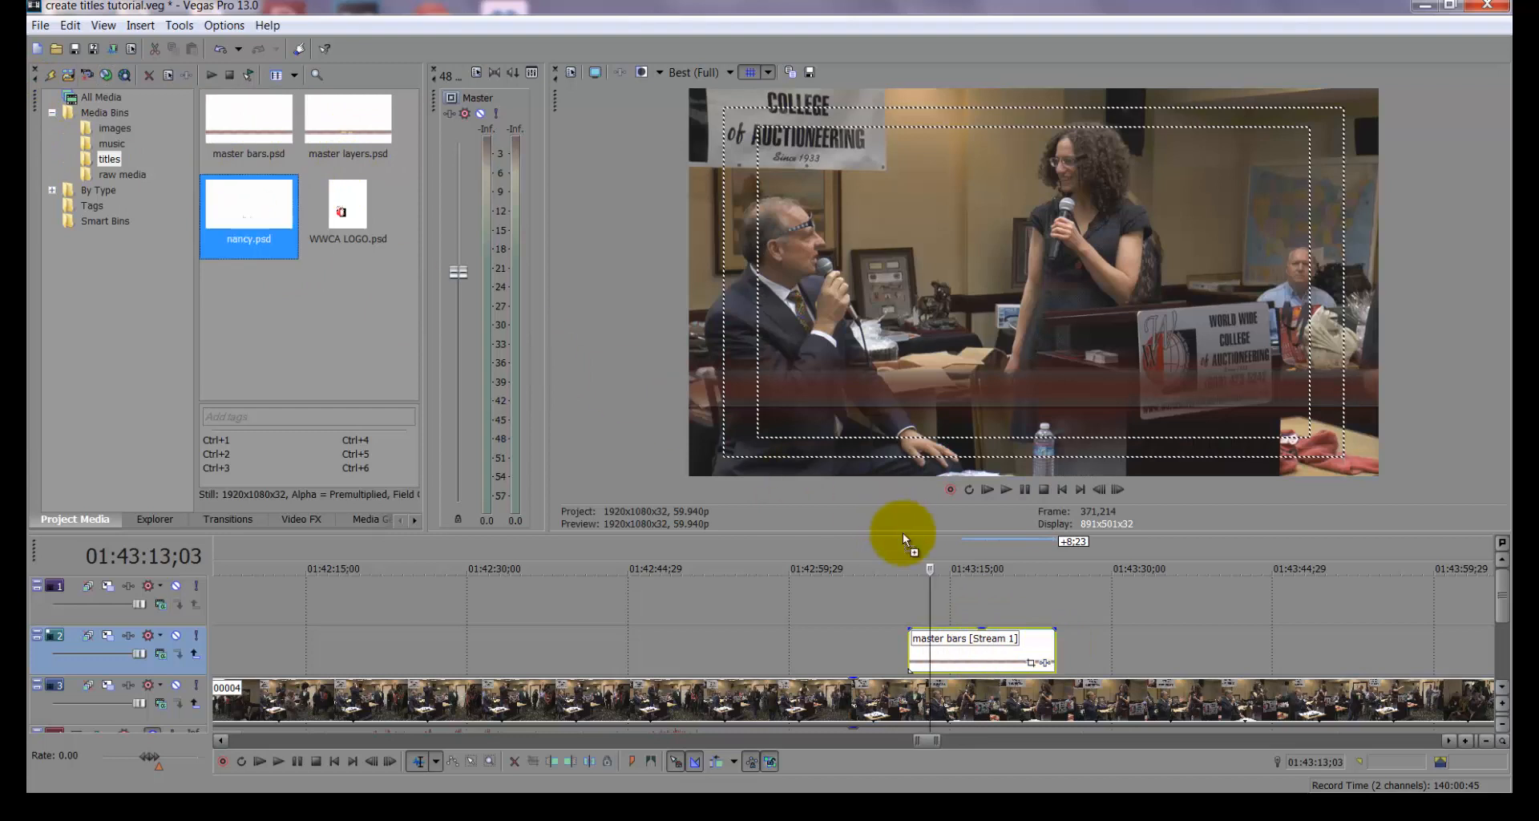
pyautogui.moveTo(915, 603); pyautogui.dragTo(1055, 608)
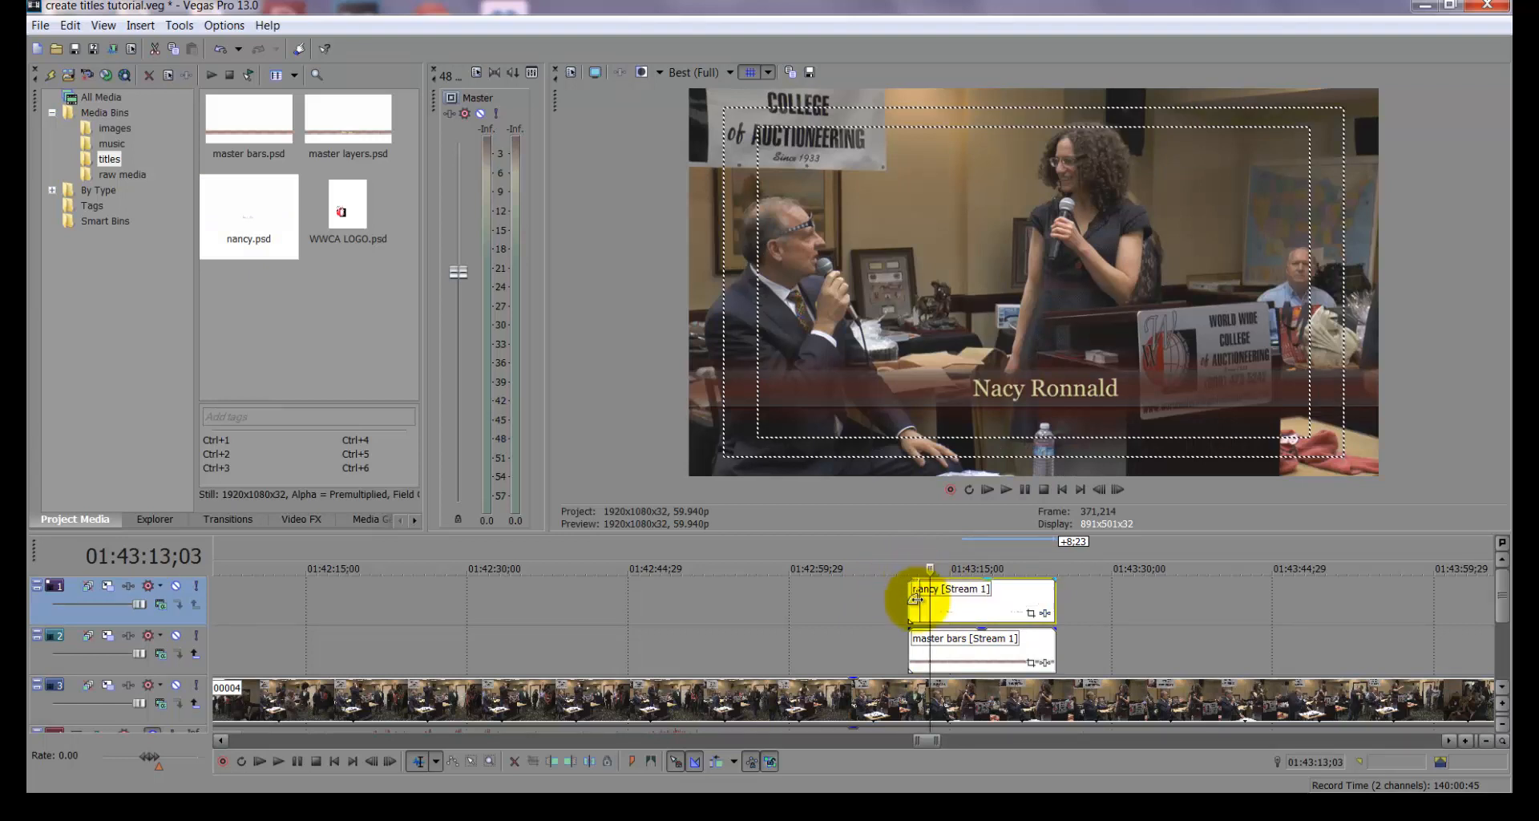
# Add short fade-ins and fade-outs to the name text and master bars events
pyautogui.moveTo(909, 624); pyautogui.dragTo(920, 624)
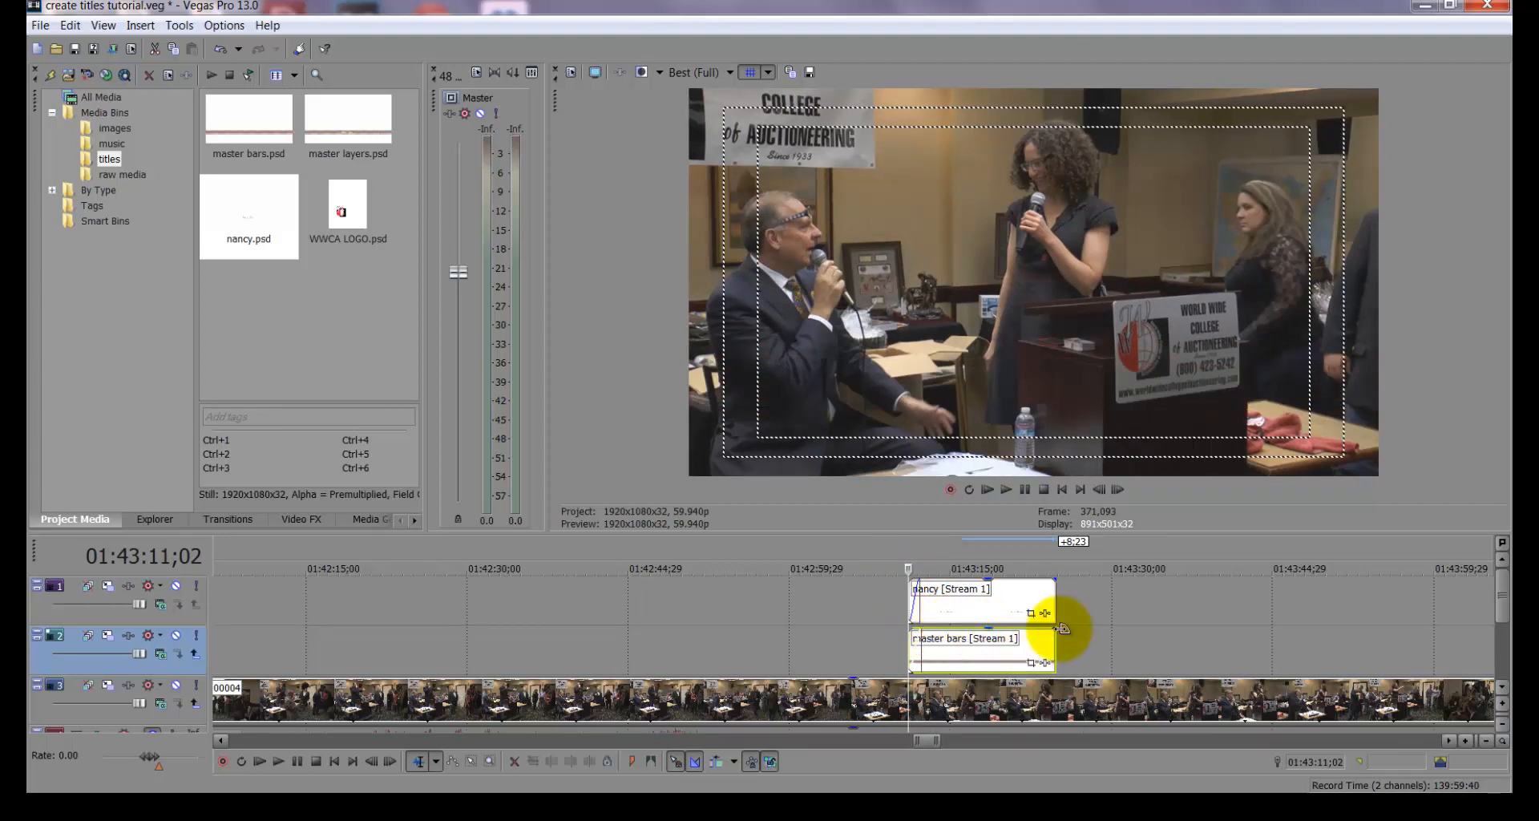
pyautogui.moveTo(1050, 629); pyautogui.dragTo(1044, 628)
pyautogui.moveTo(1053, 579); pyautogui.dragTo(1046, 579)
# Open Event Pan/Crop for the name text event and remove its fade-in with the playback cursor near the start of the titles
pyautogui.click(986, 609)
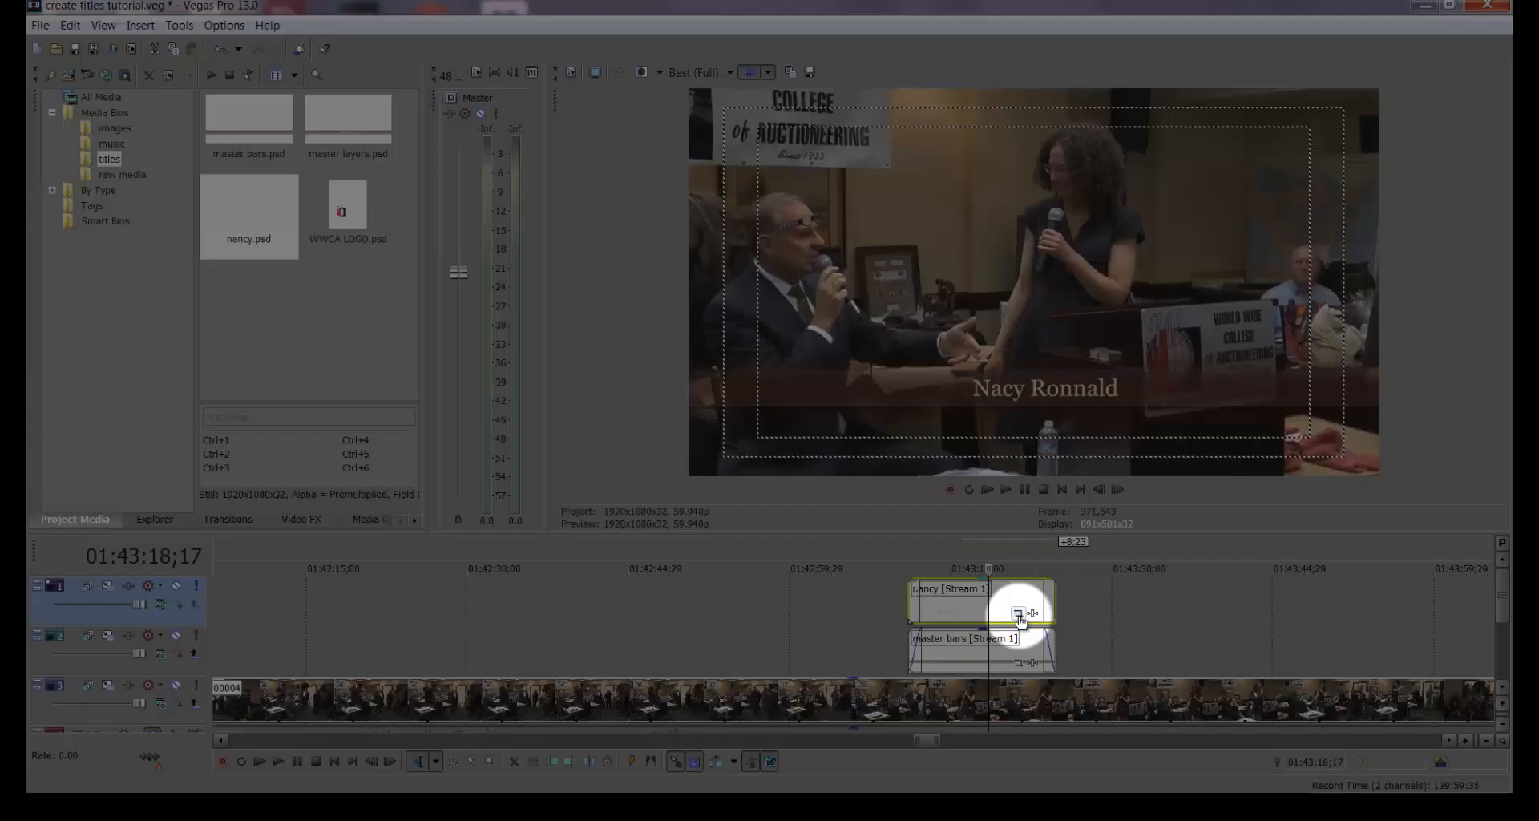
pyautogui.click(1019, 615)
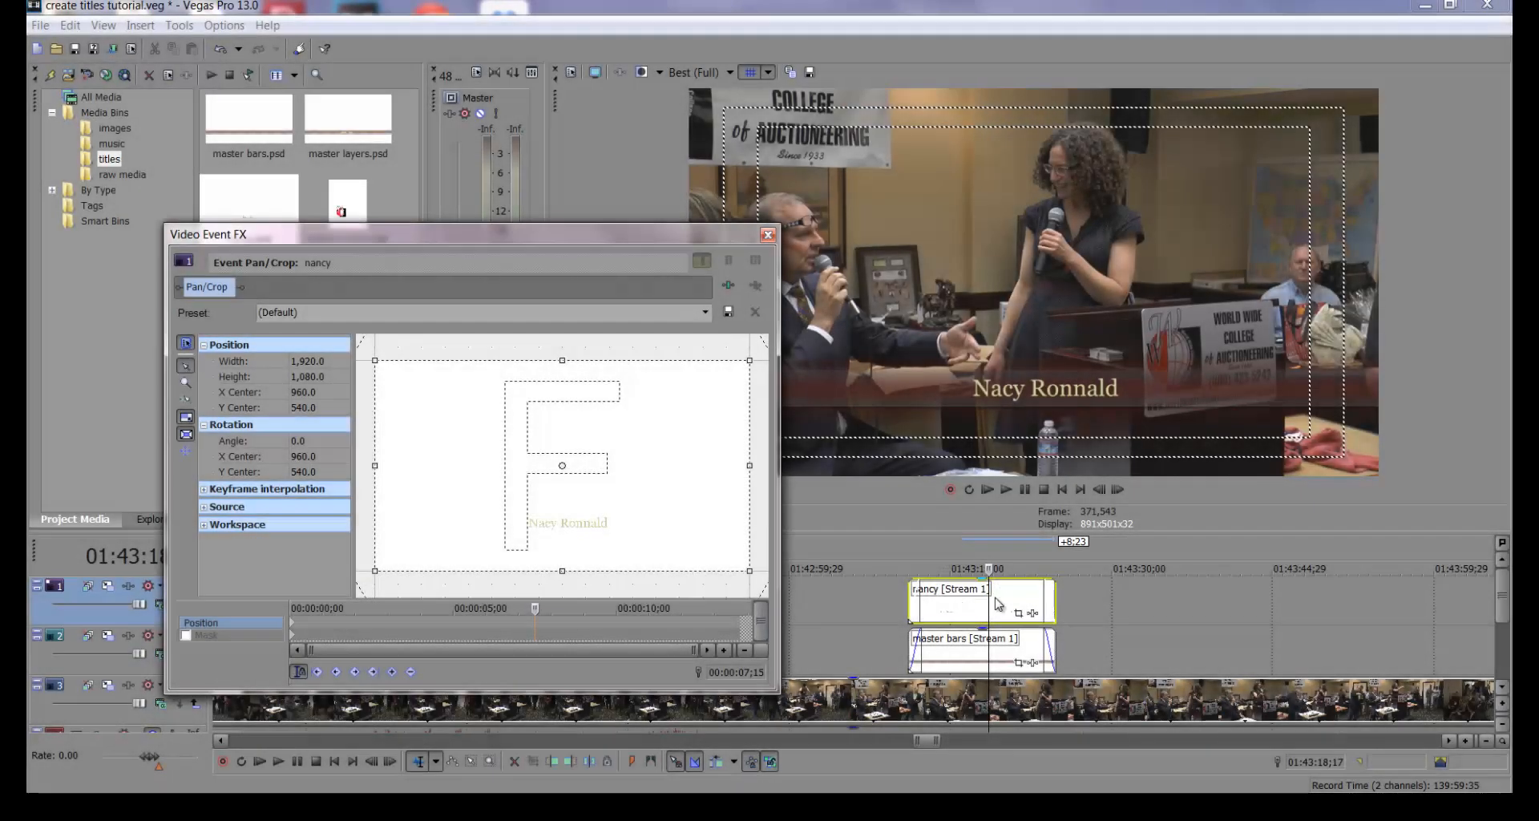
pyautogui.moveTo(992, 597); pyautogui.dragTo(897, 603)
pyautogui.press('space')
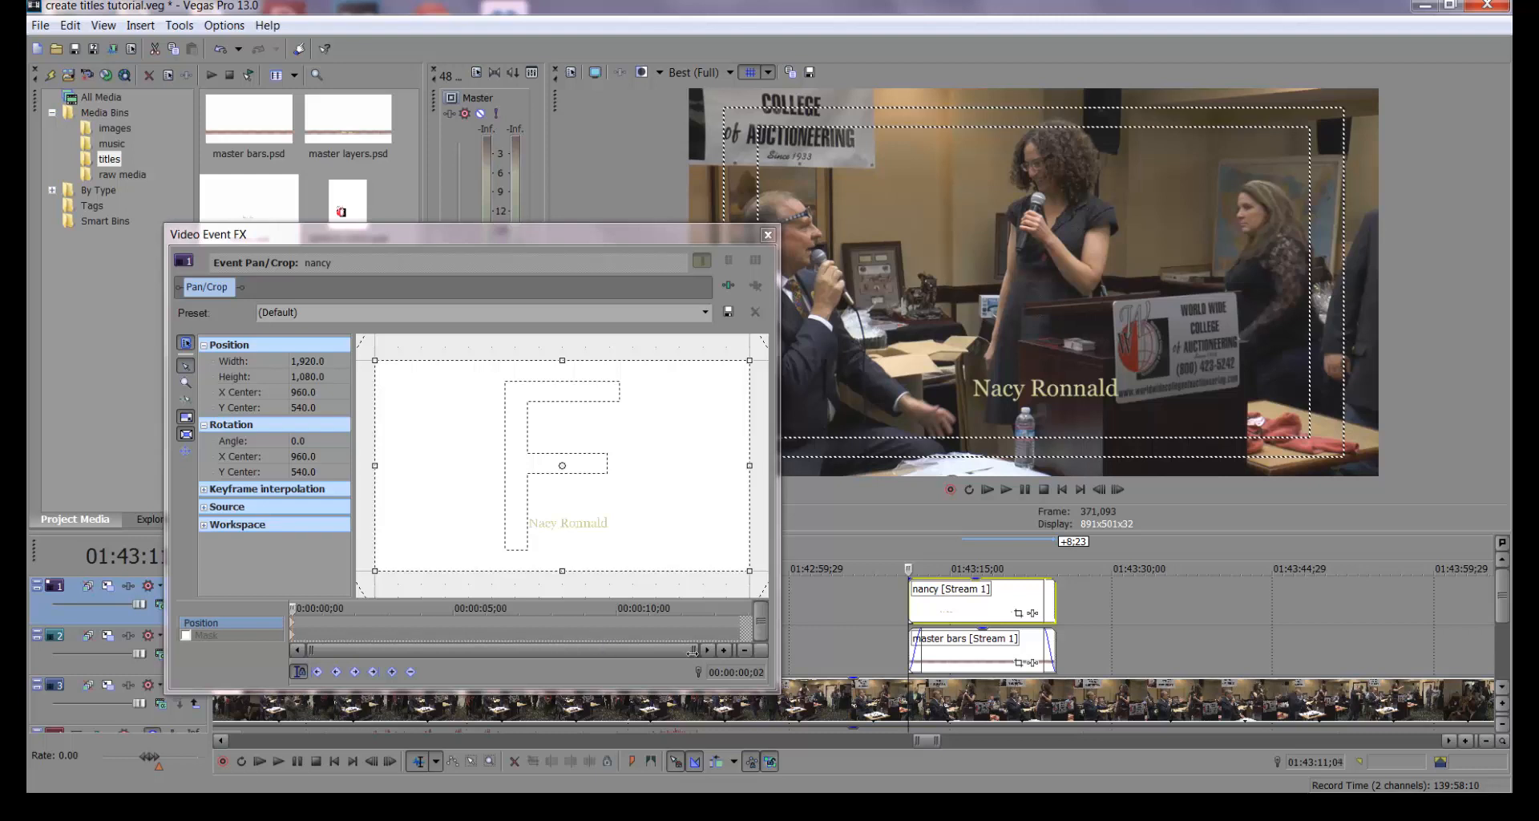
# Shift the name text horizontally in Event Pan/Crop until its X center is 975.8
pyautogui.click(515, 416)
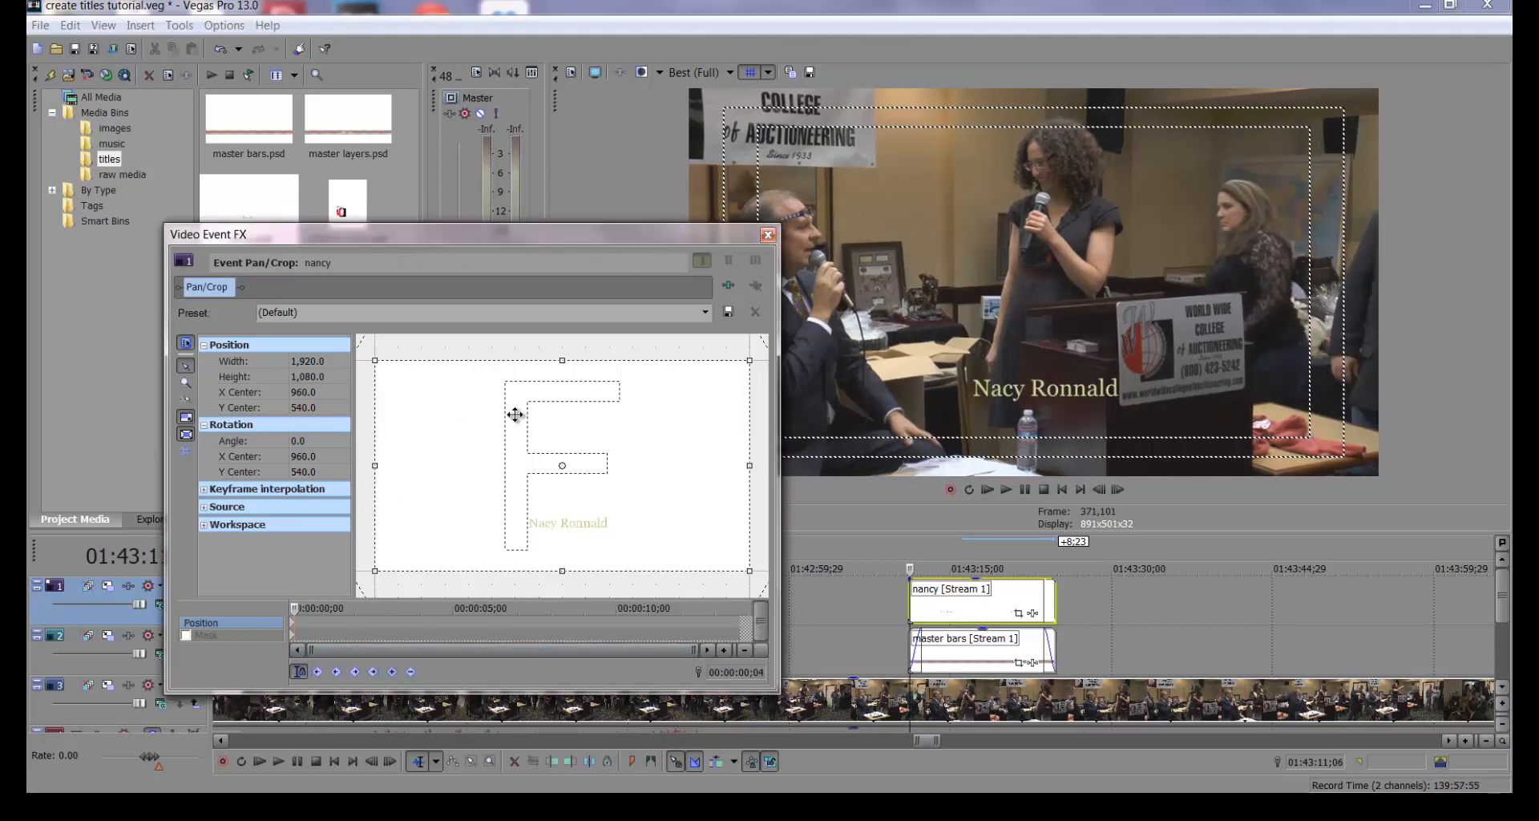
pyautogui.press('Left')
pyautogui.press('Left')
pyautogui.press('Left')
pyautogui.press('Left')
pyautogui.press('Right')
pyautogui.press('Right')
pyautogui.press('Right')
pyautogui.press('Right')
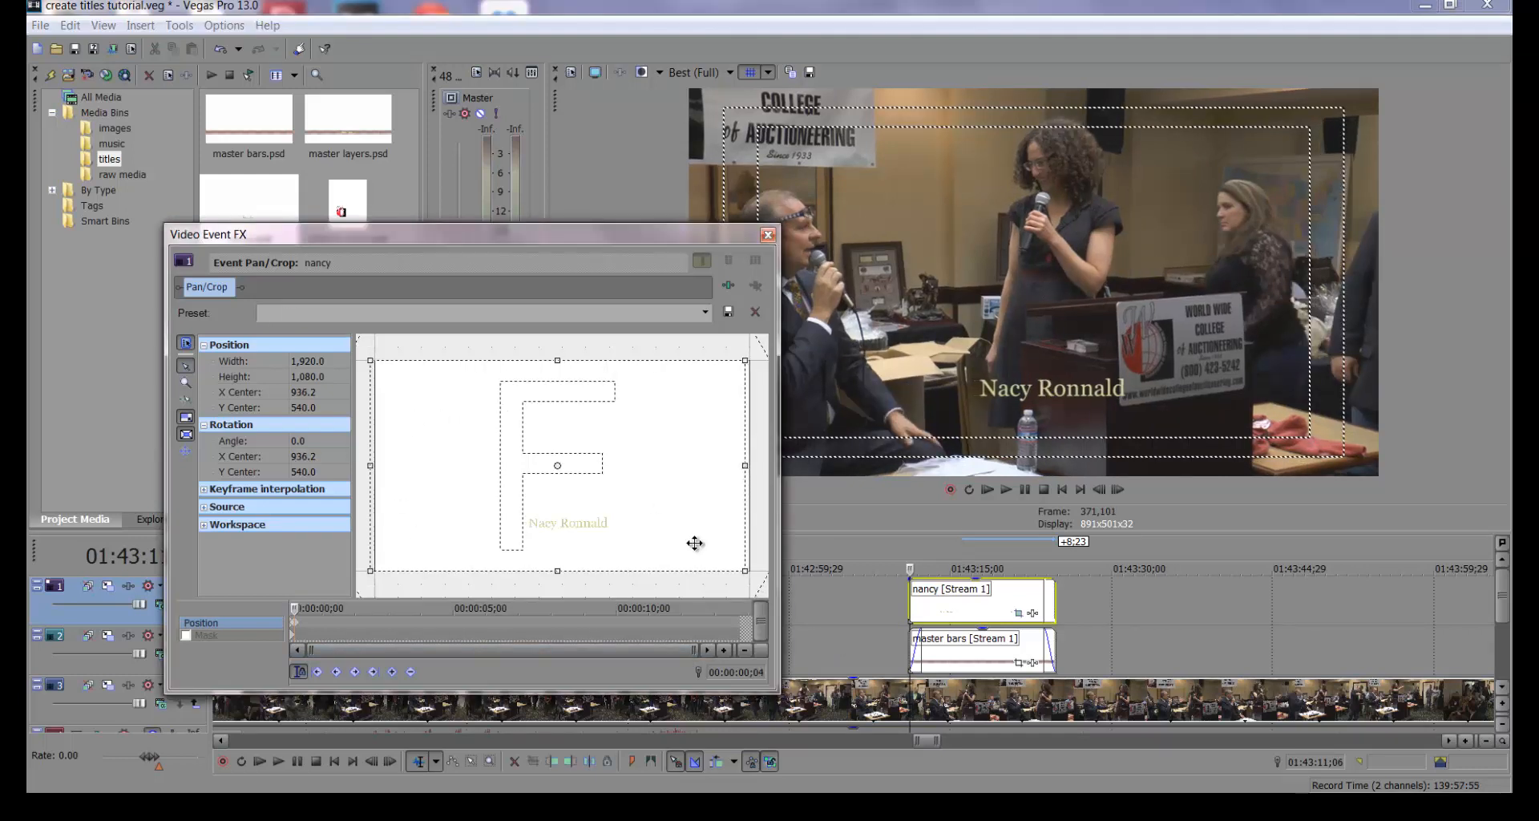
pyautogui.press('Right')
pyautogui.press('Right')
pyautogui.press('Right')
pyautogui.press('Right')
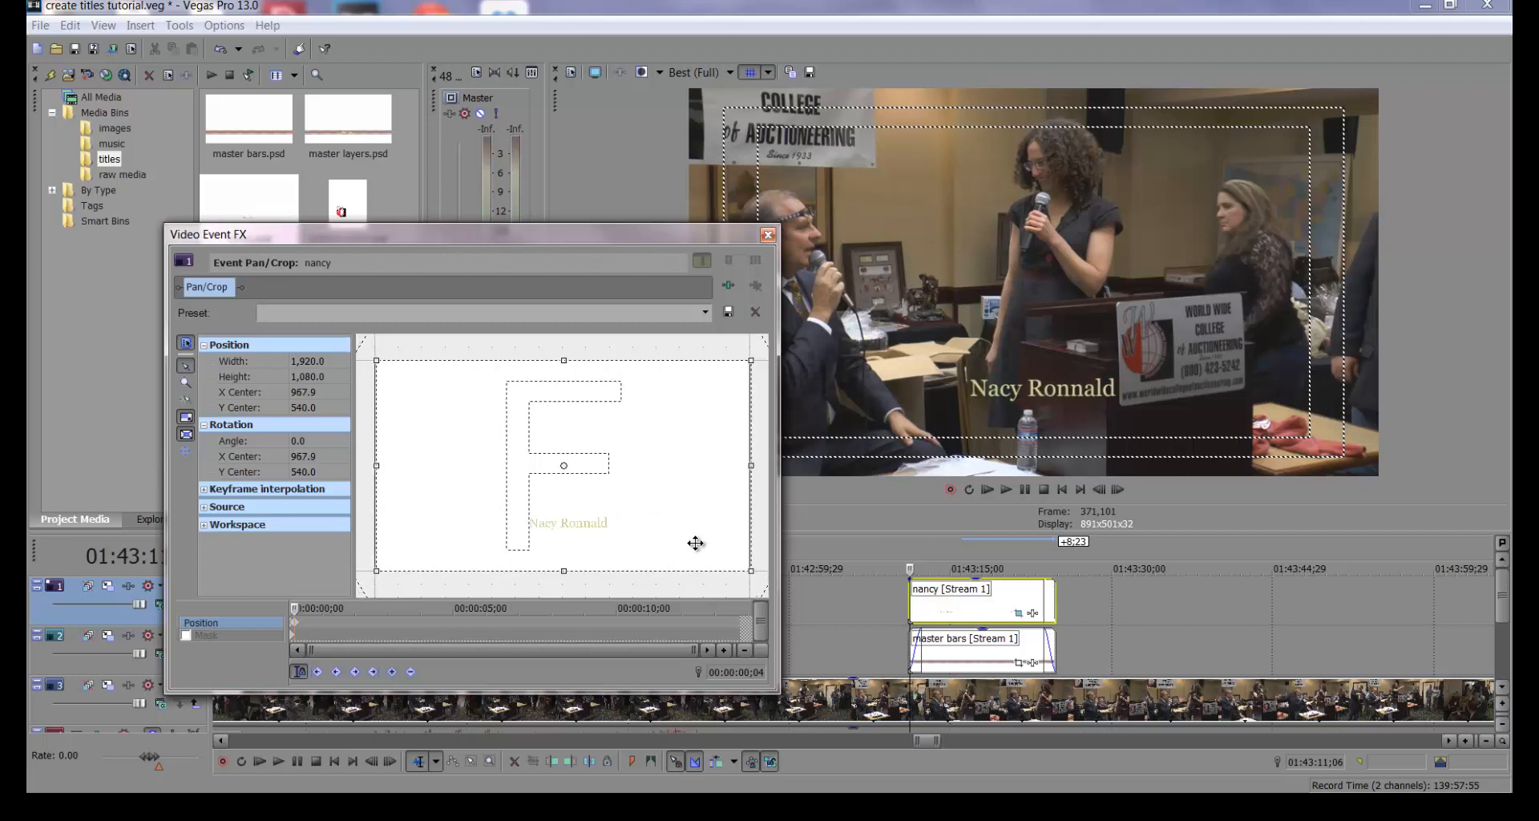
# Remove the fade-in from the master bars event and step the playback cursor to 01:43:11;10
pyautogui.click(919, 641)
pyautogui.press('Left')
pyautogui.press('Left')
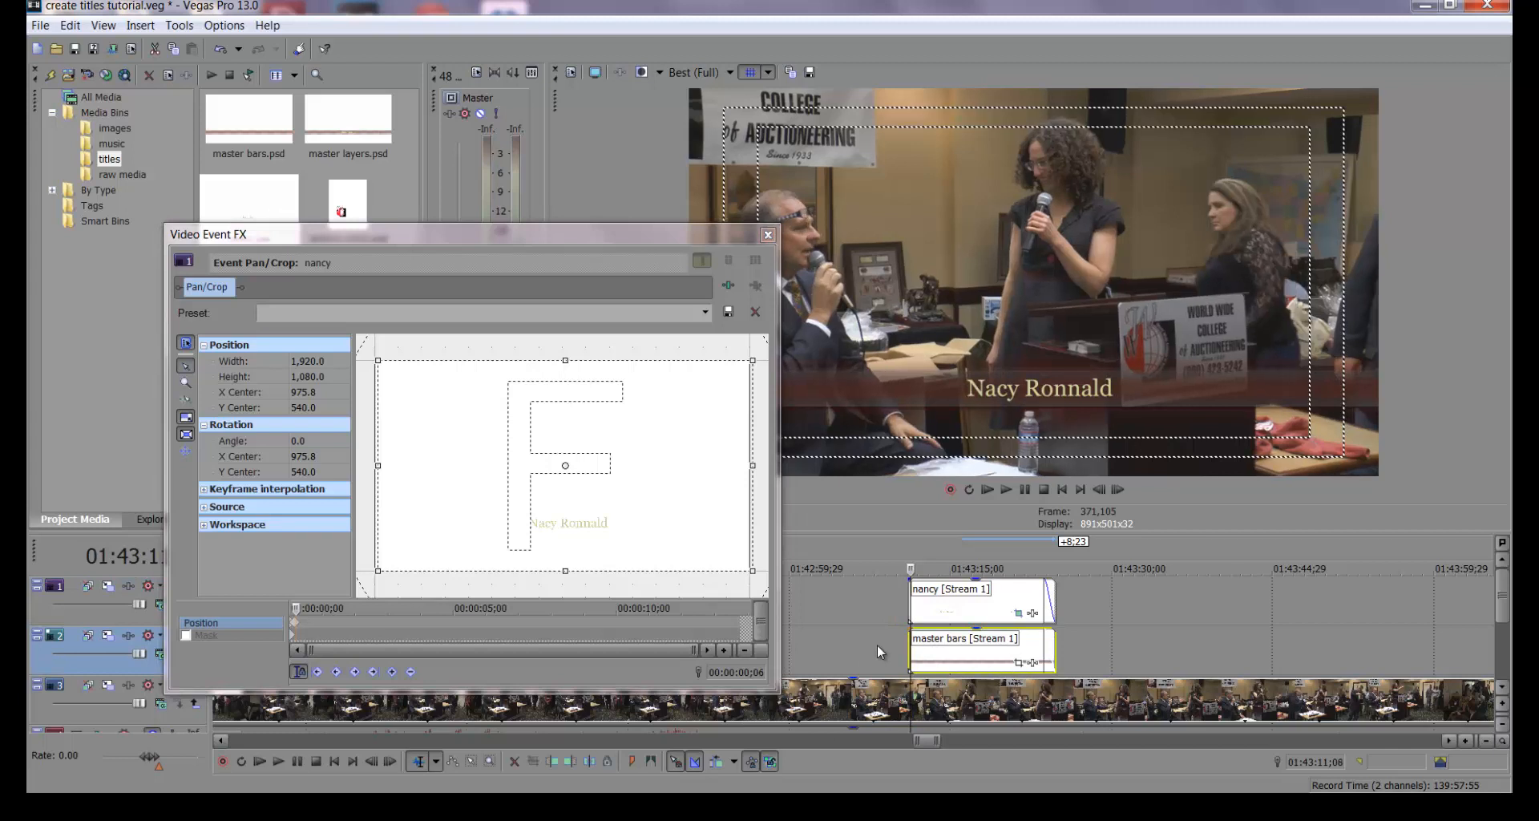
pyautogui.press('Left')
pyautogui.press('Left')
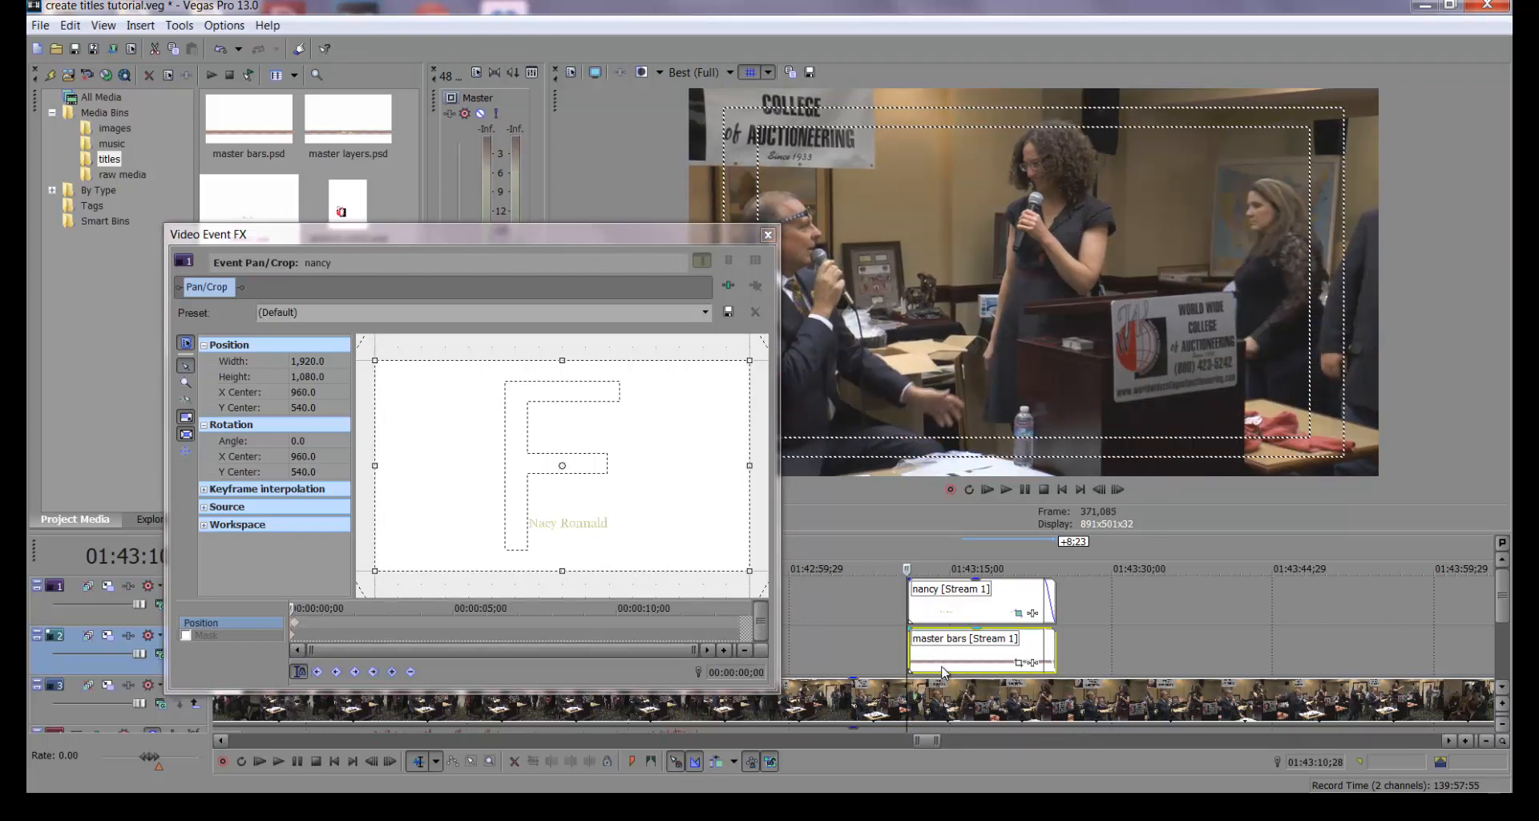
pyautogui.press('Right')
pyautogui.press('Right')
pyautogui.press('Right')
pyautogui.press('Right')
pyautogui.press('Right')
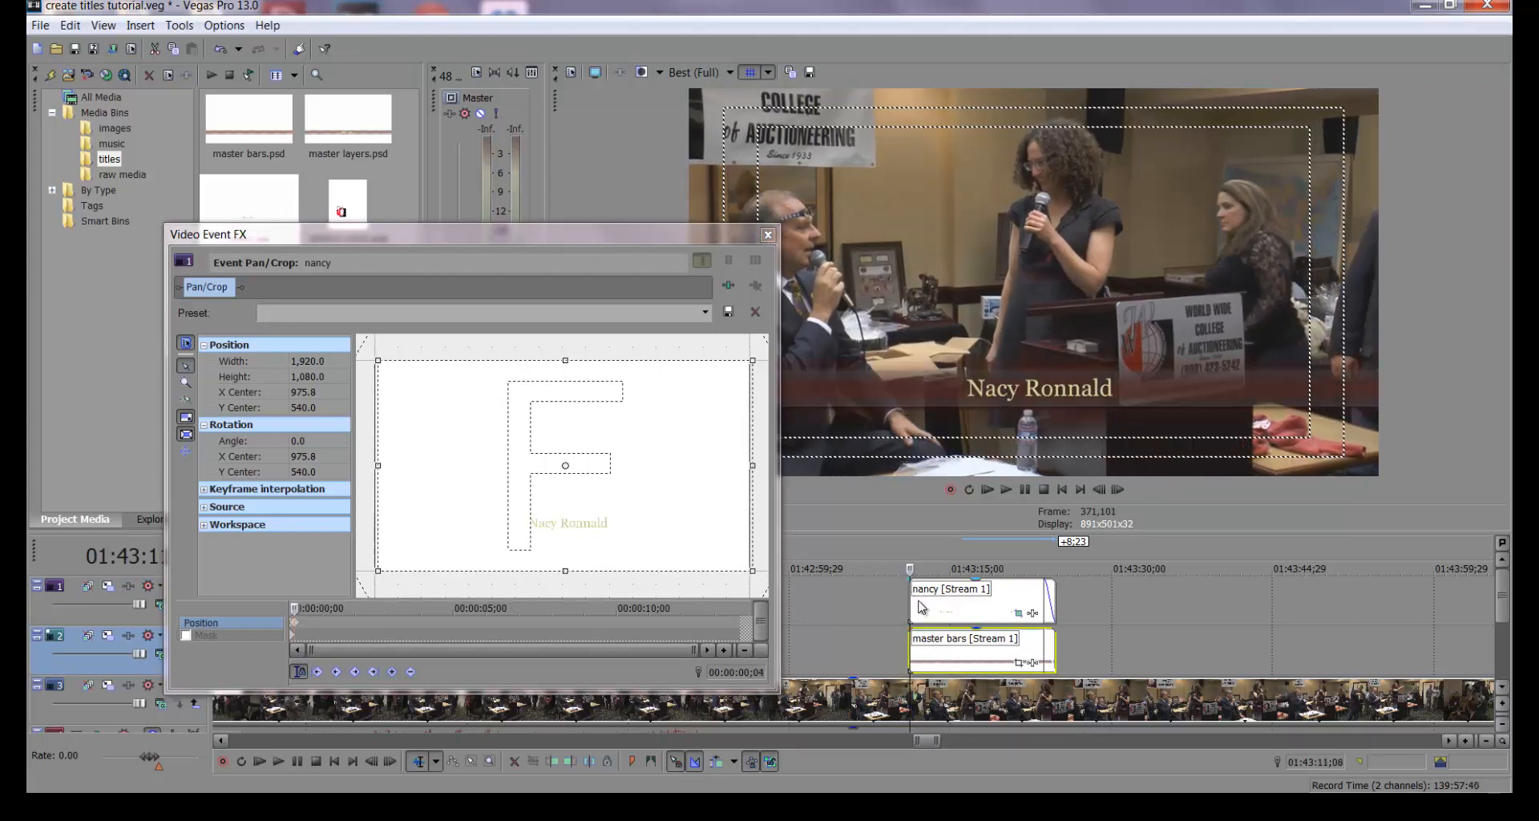
pyautogui.press('Right')
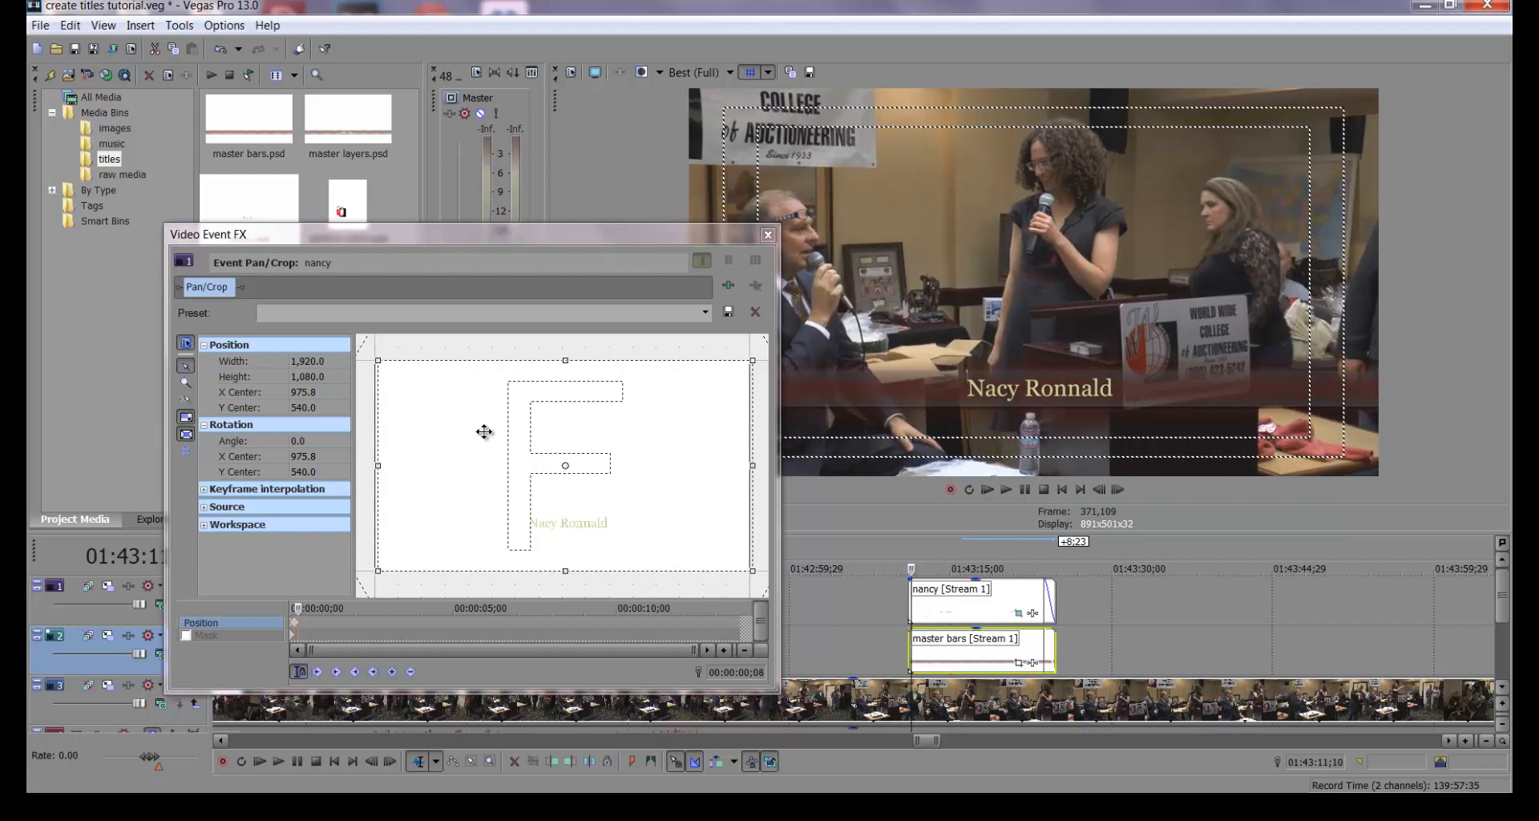
# Nudge the name text's crop frame to an X center of 995.7 and close the Video Event FX window
pyautogui.click(536, 433)
pyautogui.press('Right')
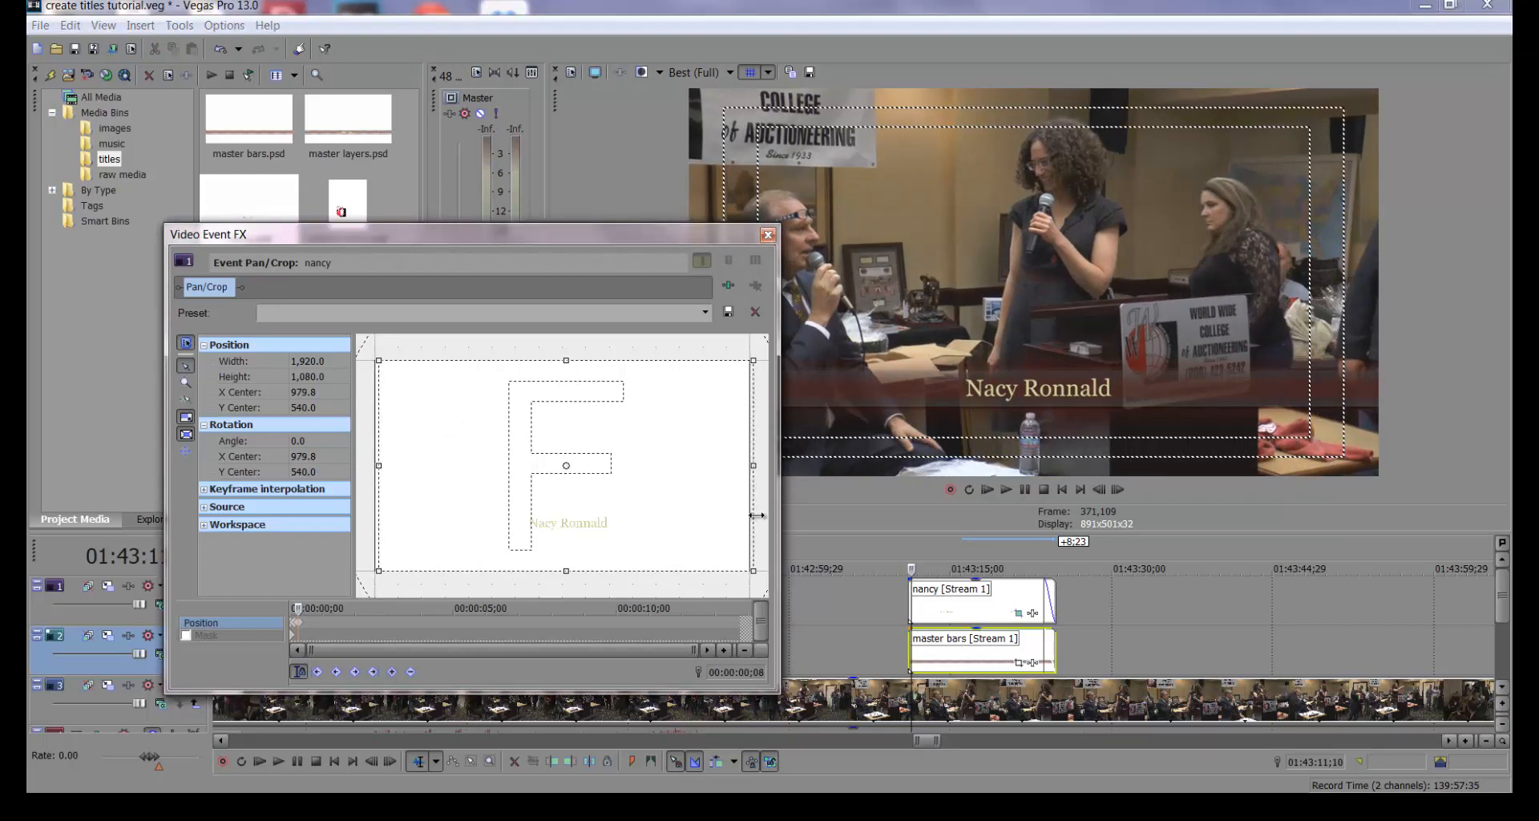
pyautogui.press('Right')
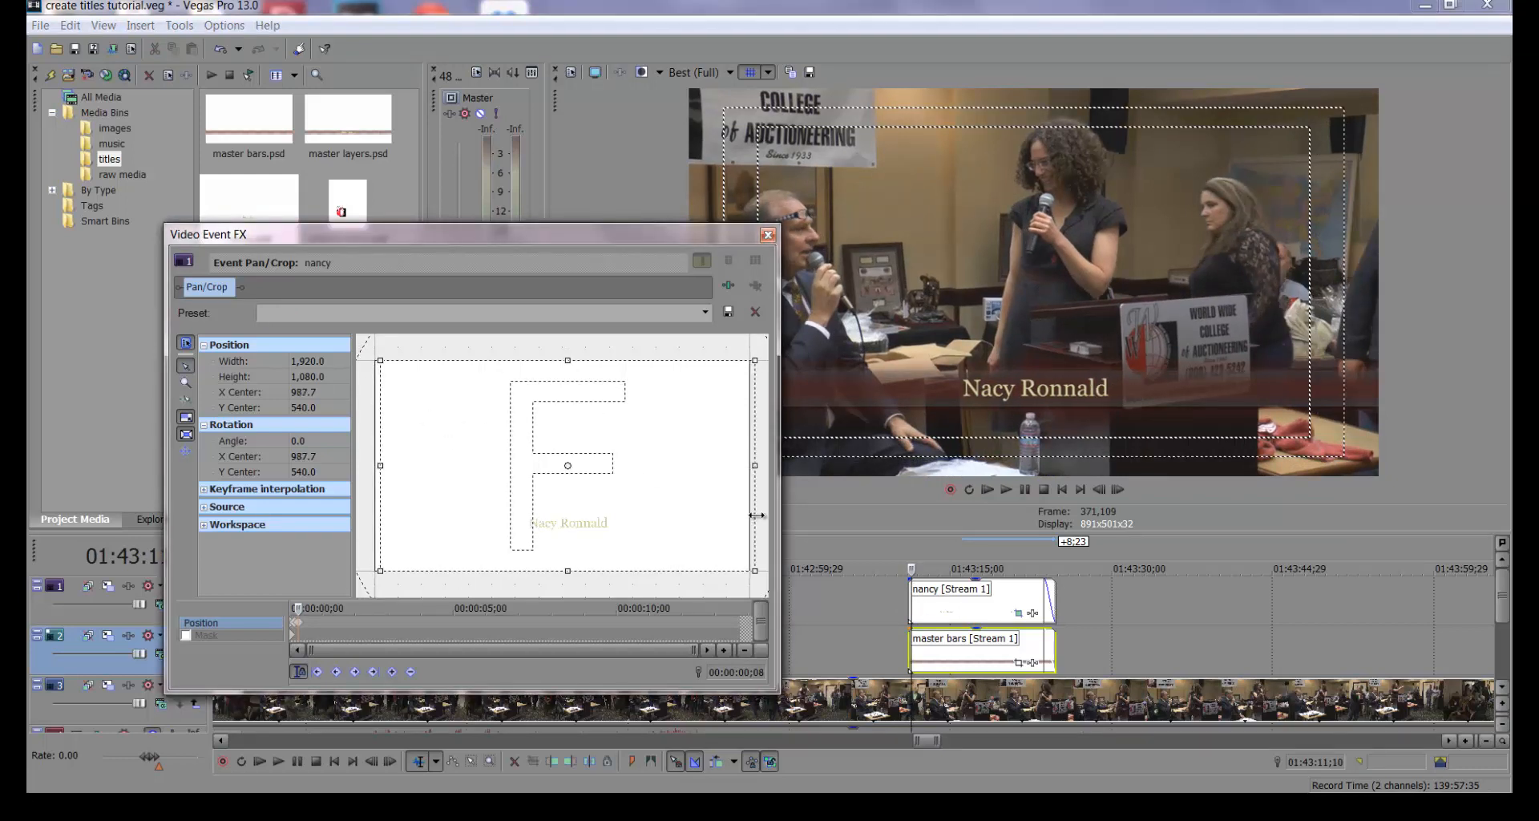
pyautogui.press('Right')
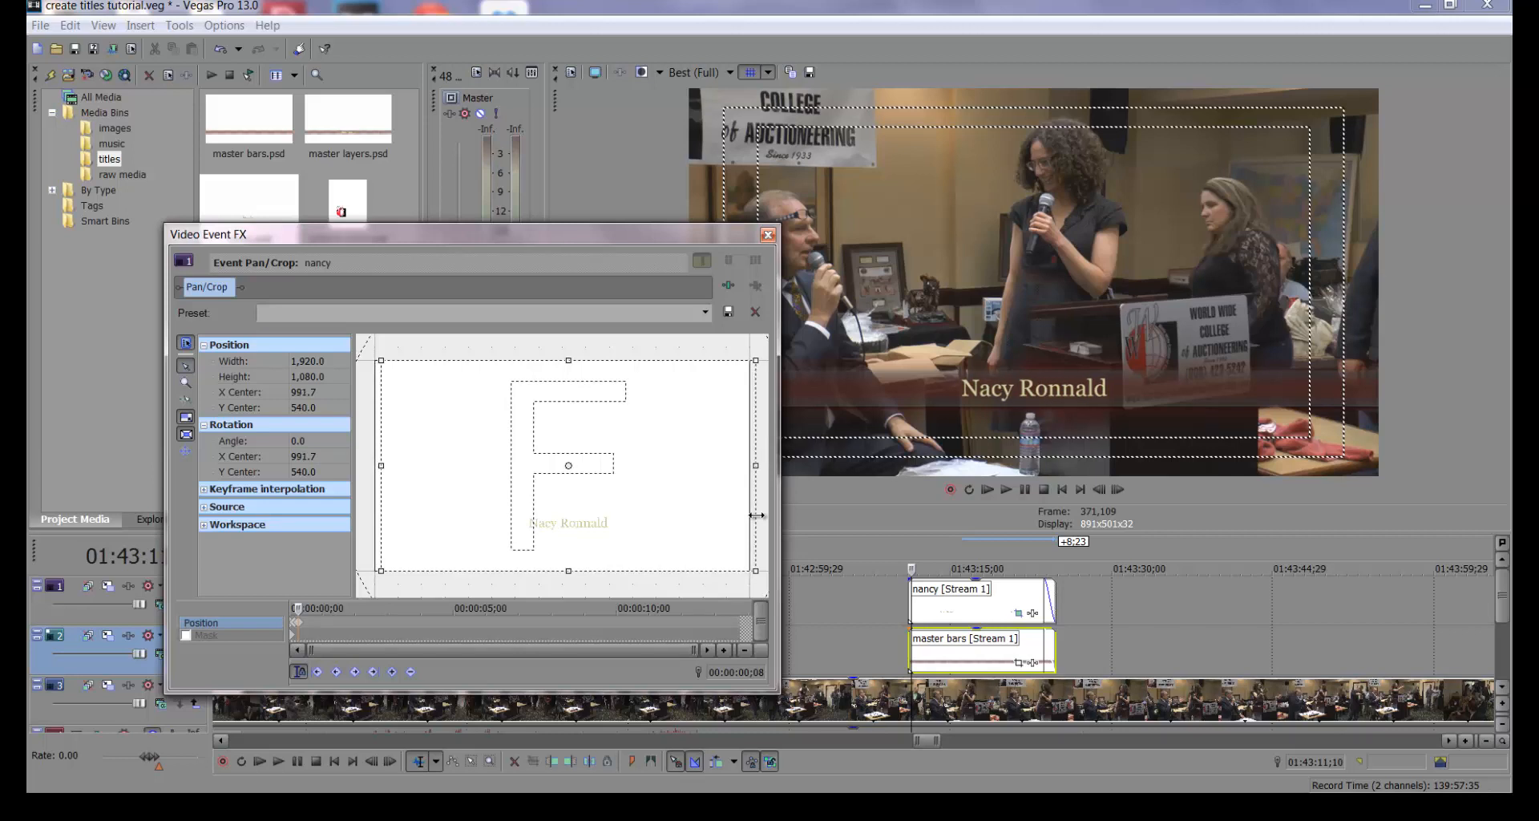
pyautogui.press('Right')
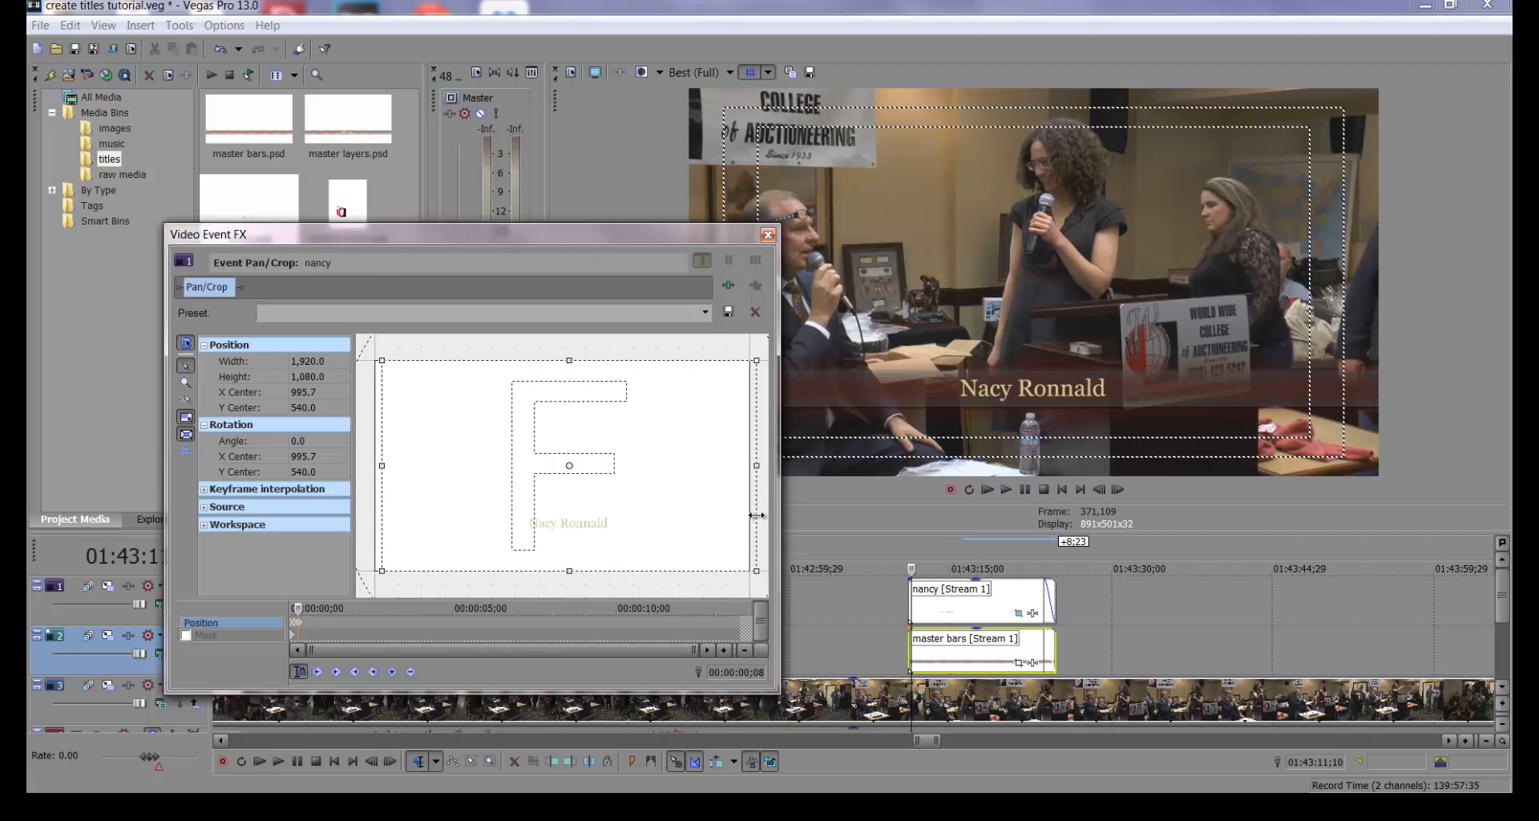
pyautogui.click(771, 235)
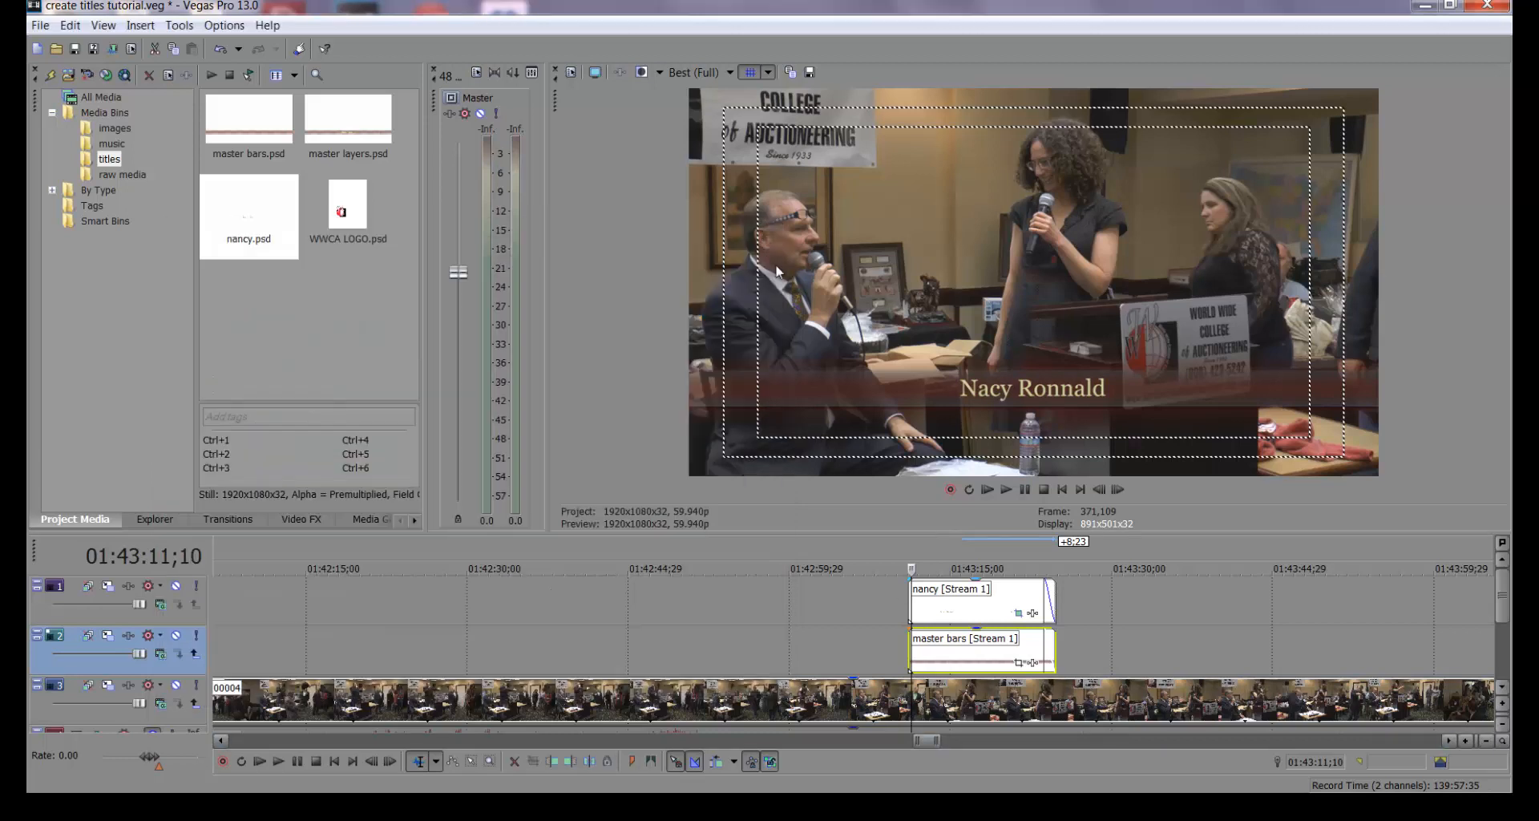
# Restore the fade-ins on the name text, at about 00:00:01;11, and on the master bars, and play the titled section
pyautogui.click(924, 577)
pyautogui.moveTo(924, 576); pyautogui.dragTo(921, 588)
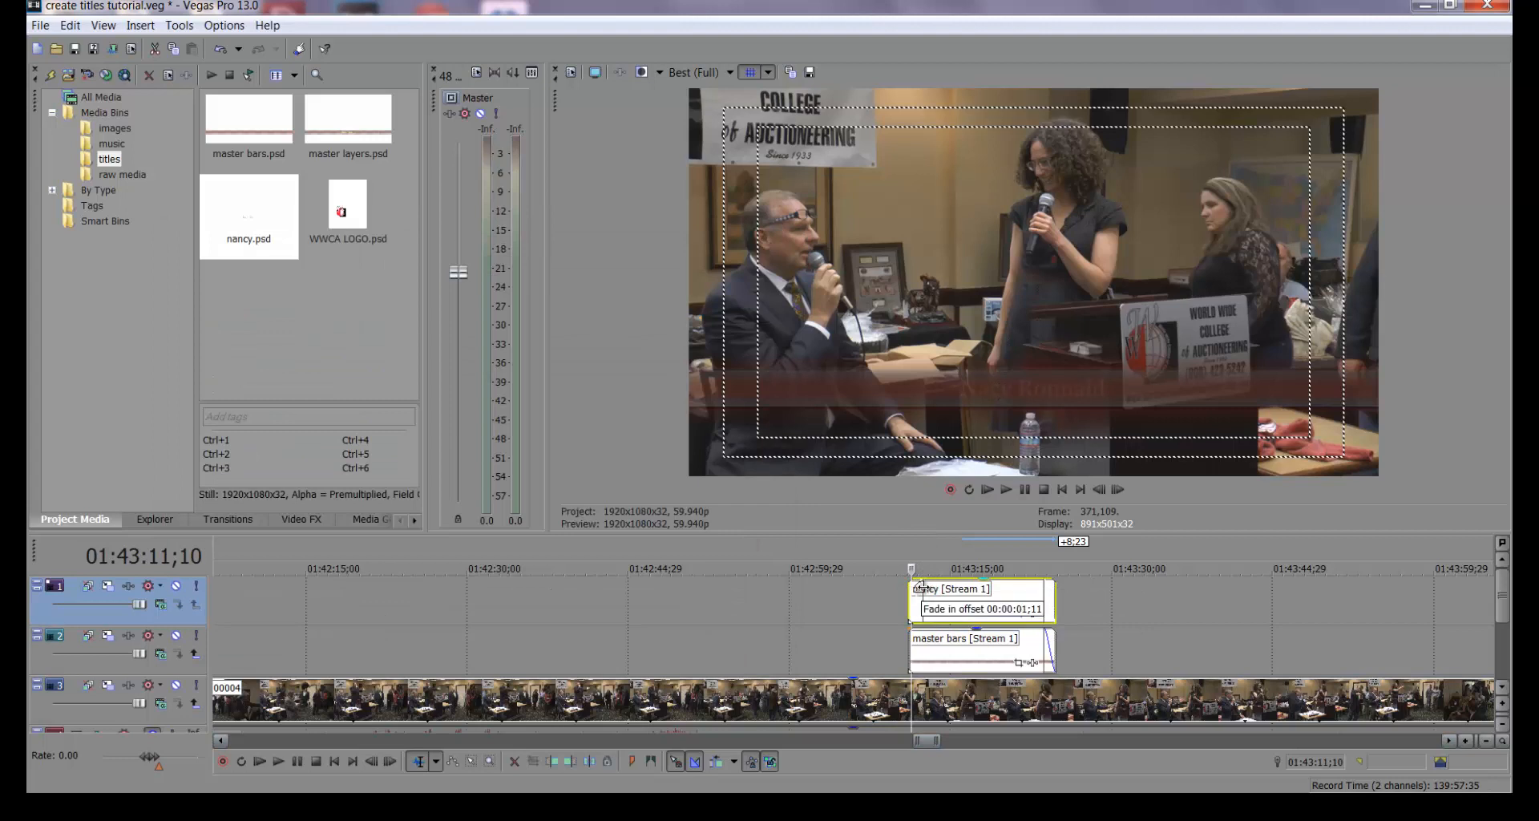
pyautogui.click(965, 639)
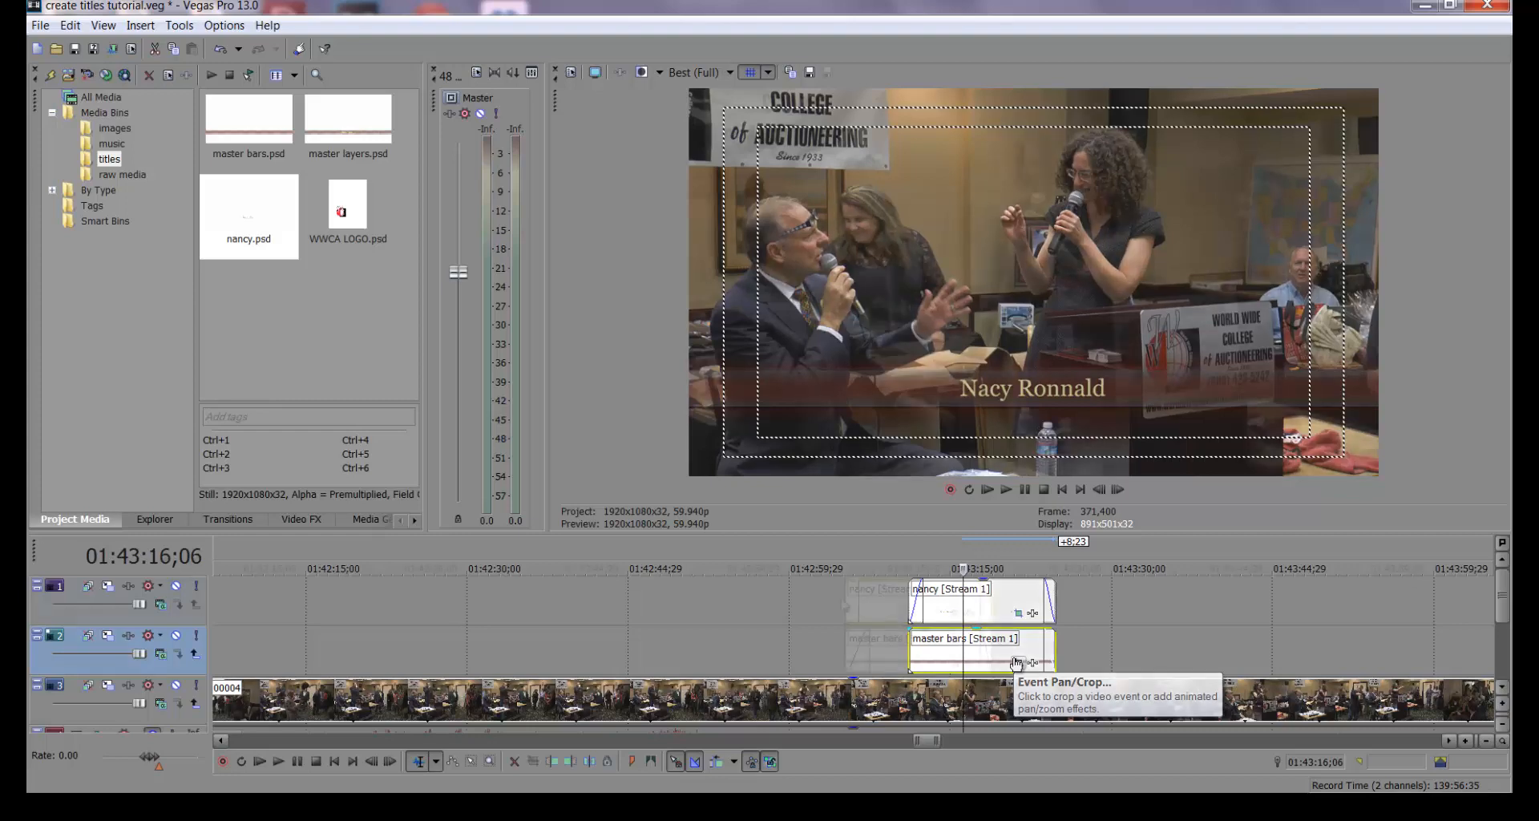
pyautogui.press('space')
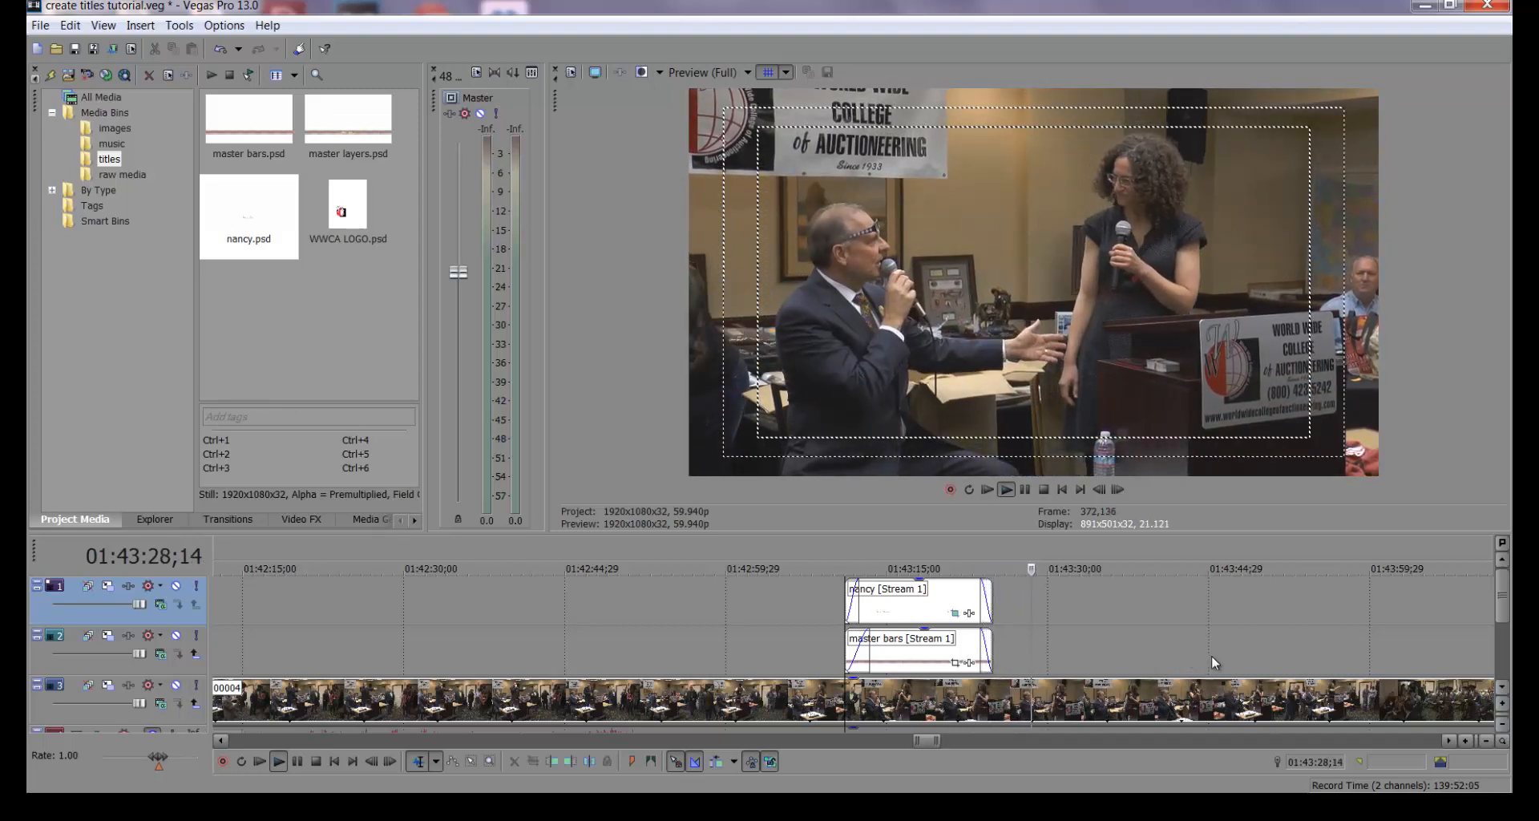
pyautogui.press('Return')
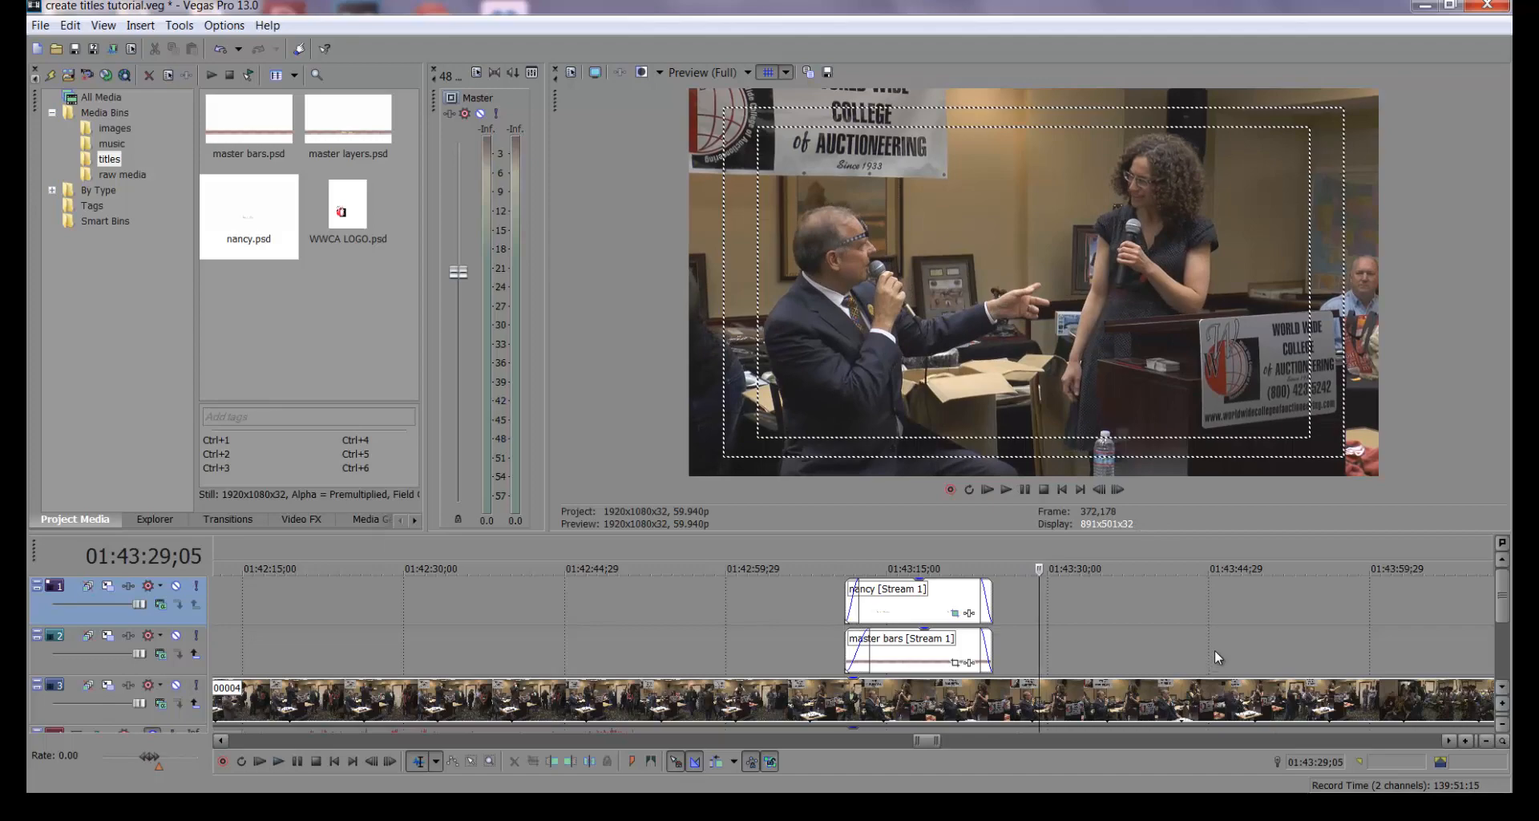